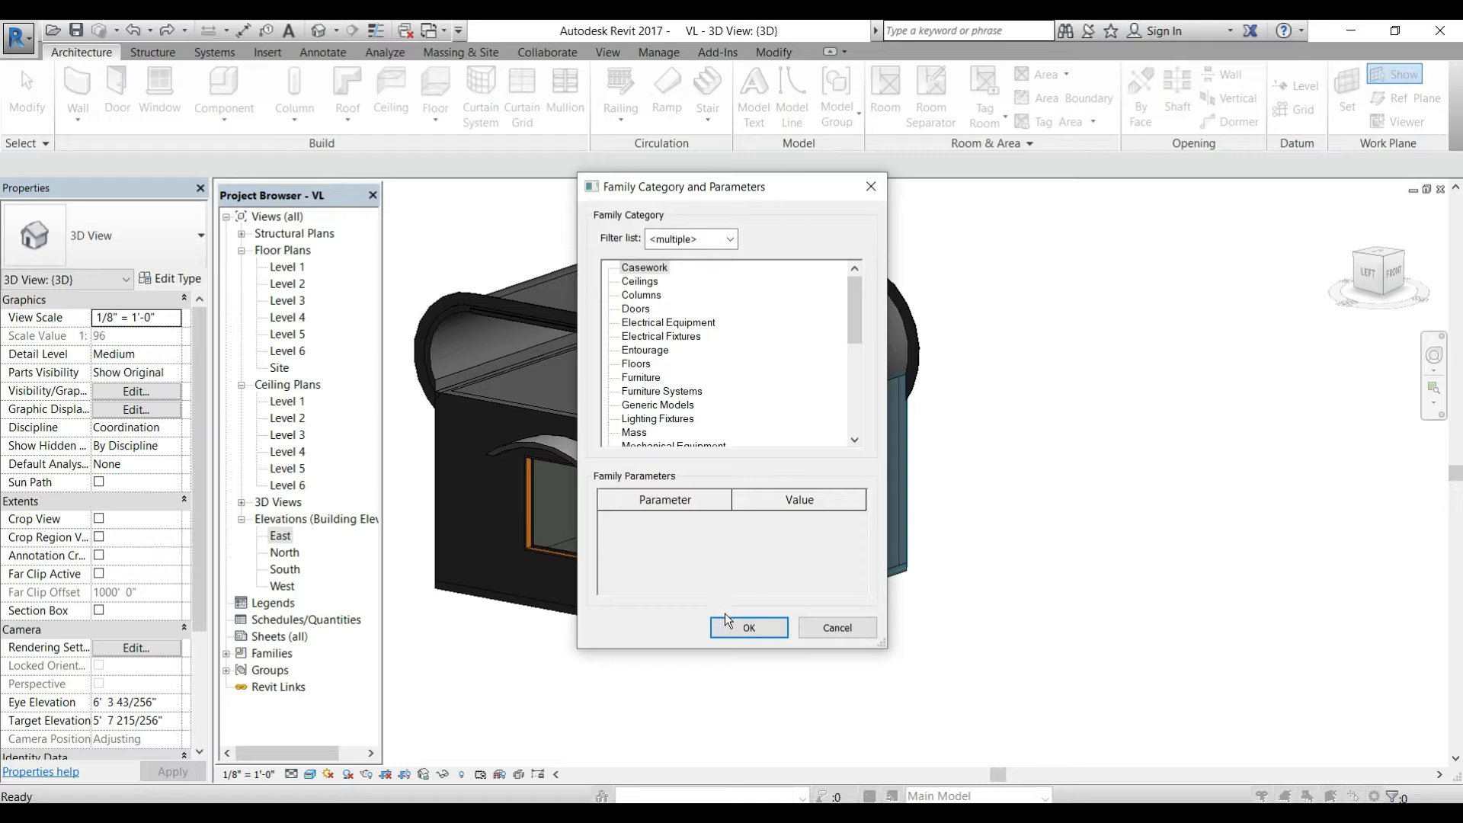
# Create an in-place Casework model and sketch a six-sided polygon extrusion profile on the front wall, between its corner and the door
pyautogui.click(725, 617)
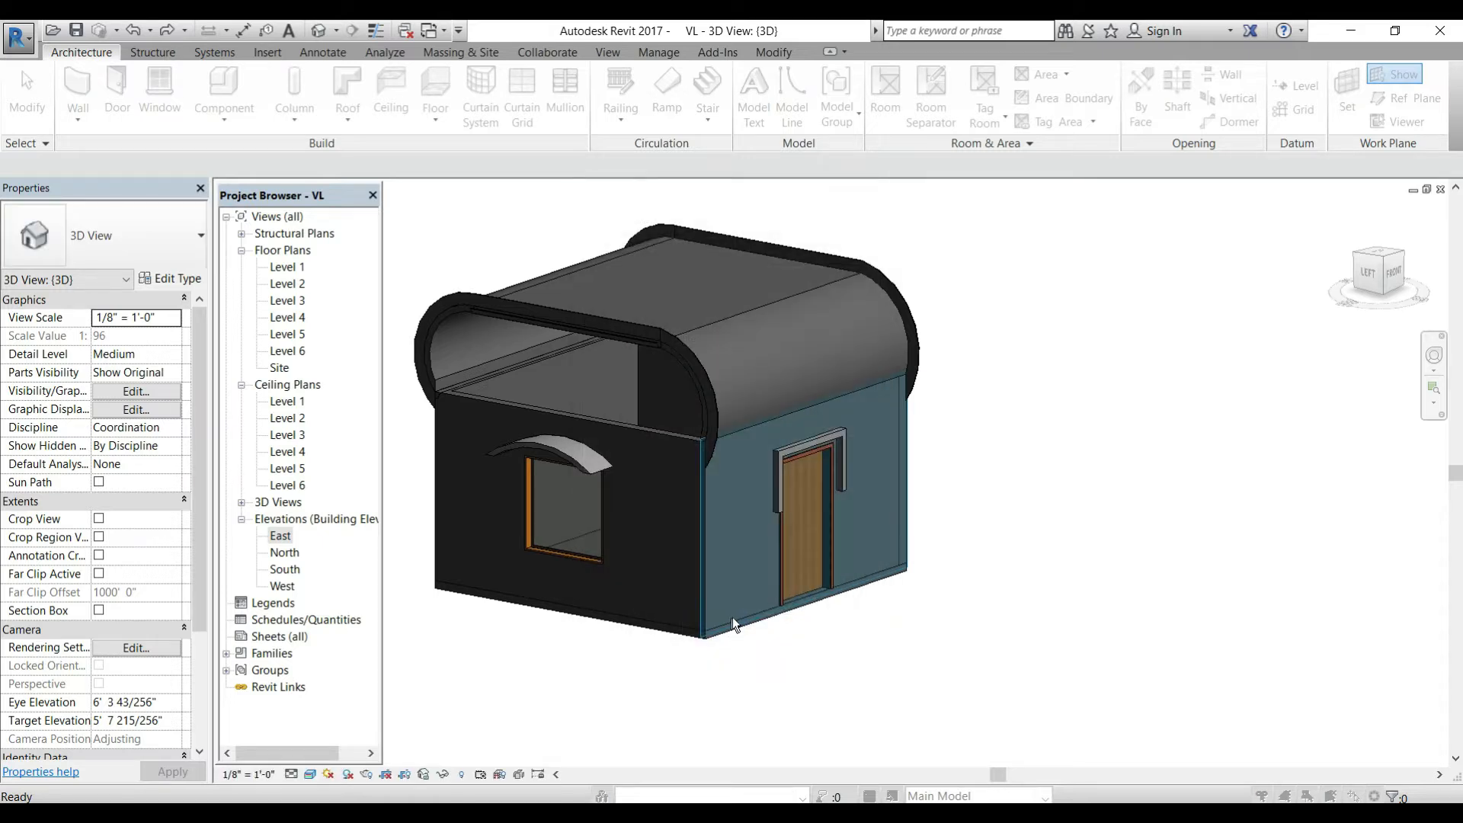
pyautogui.click(744, 454)
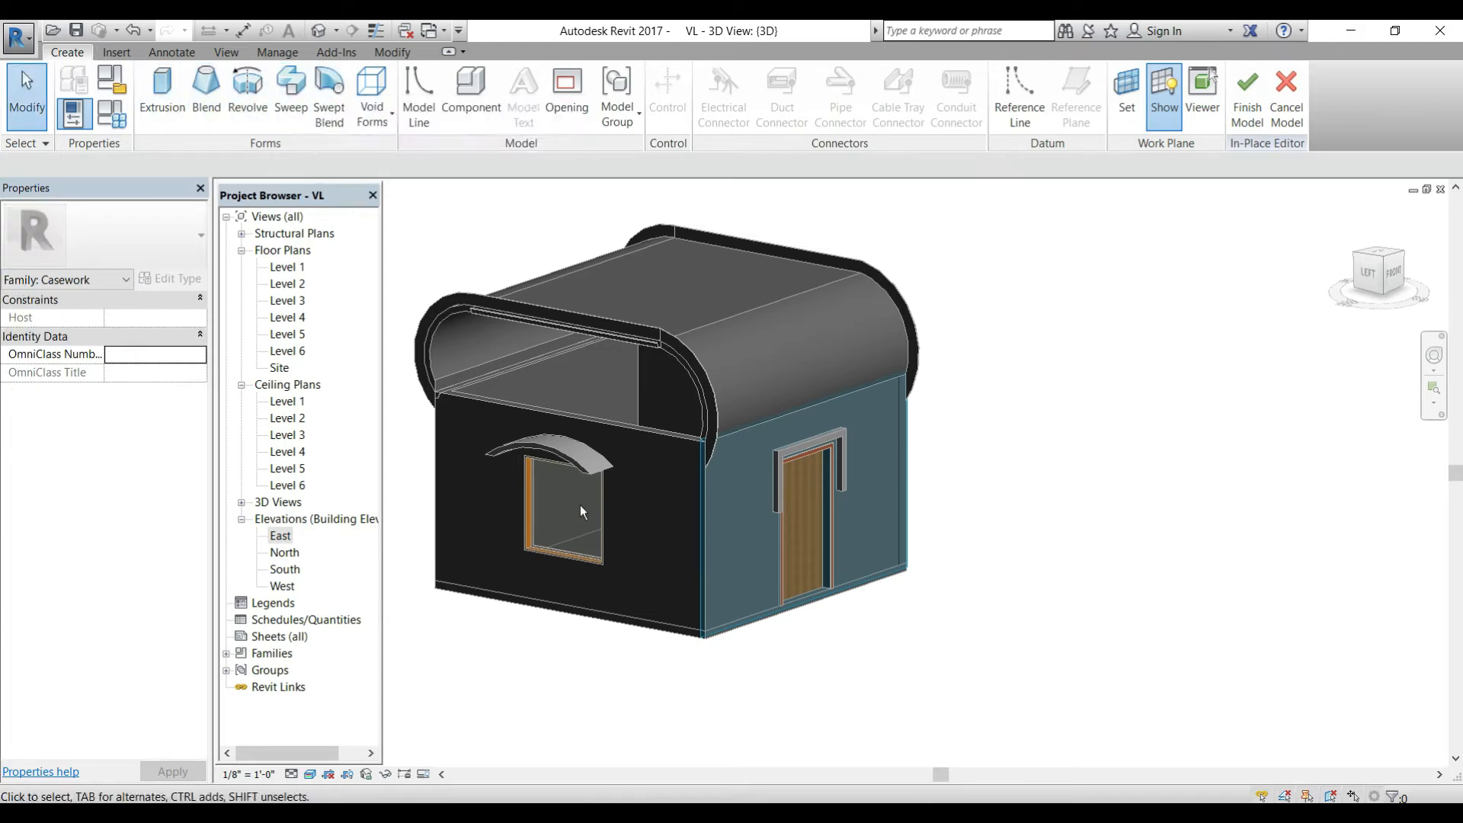
pyautogui.click(156, 113)
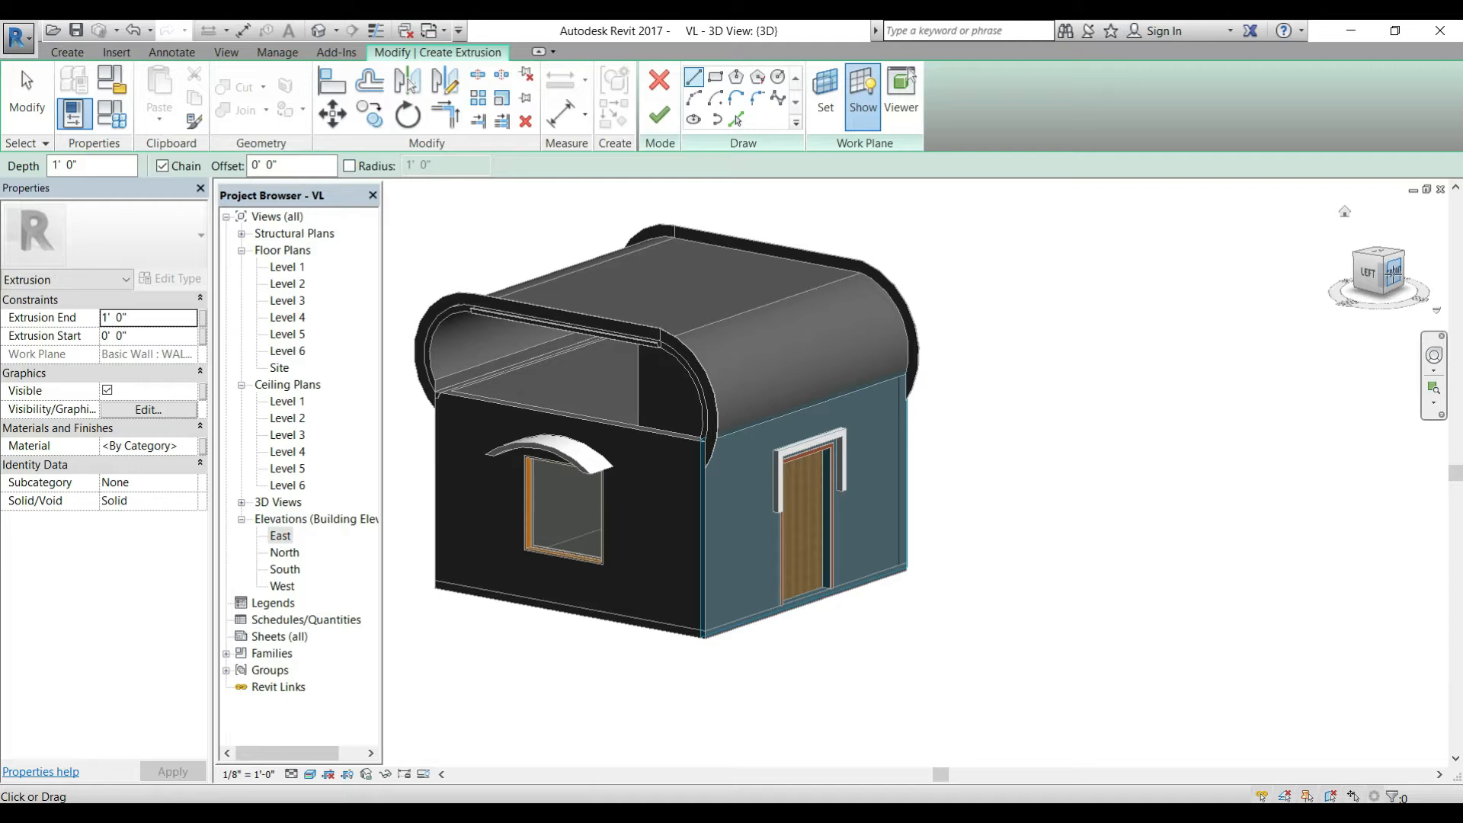
pyautogui.click(1395, 276)
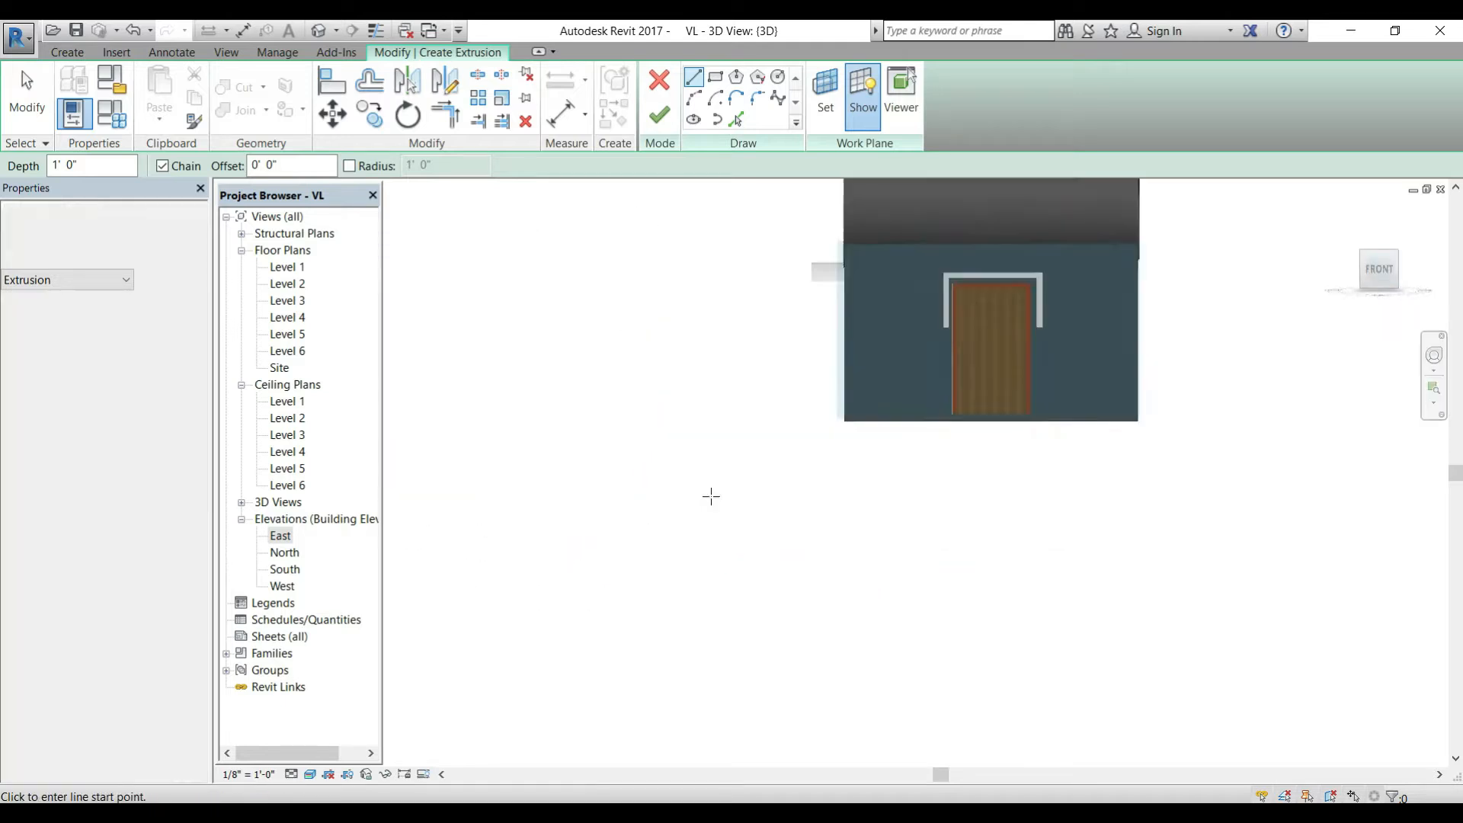
pyautogui.scroll(3, 738, 526)
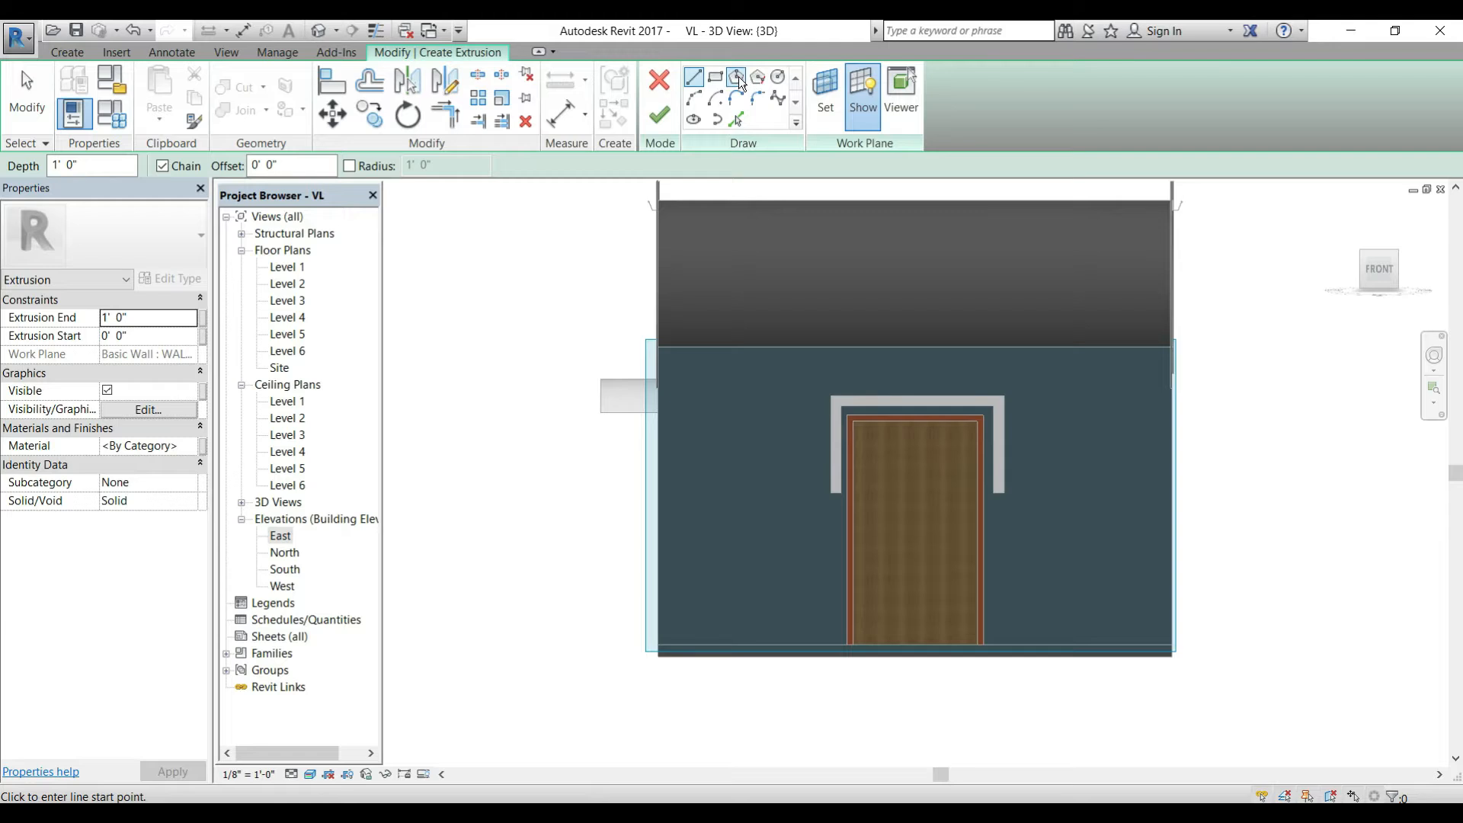
pyautogui.click(737, 77)
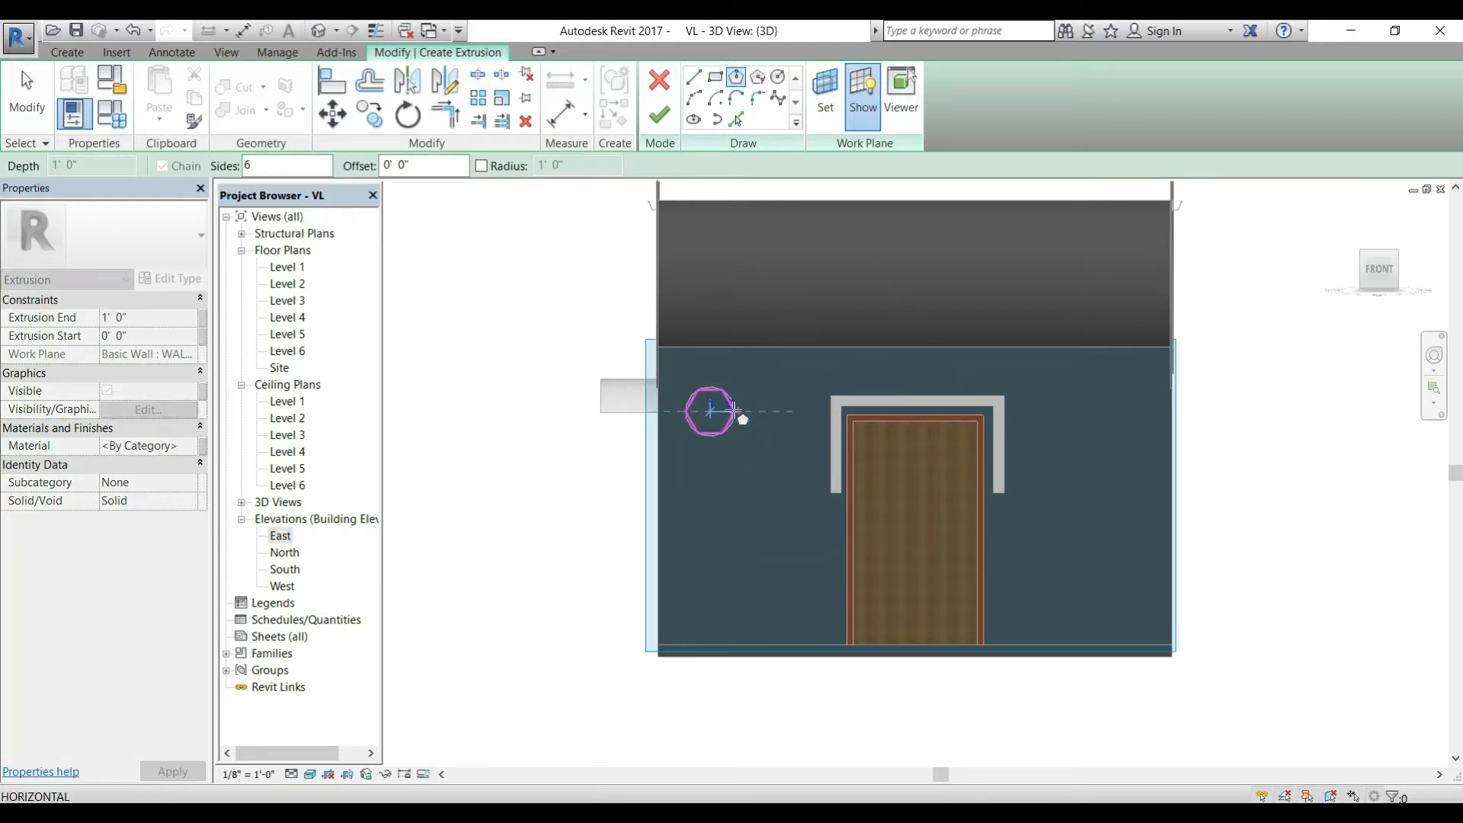
pyautogui.click(733, 412)
# Sketch a circle centred inside the hexagon and finish the extrusion with a depth of 1' 0"
pyautogui.click(777, 77)
pyautogui.scroll(2, 699, 414)
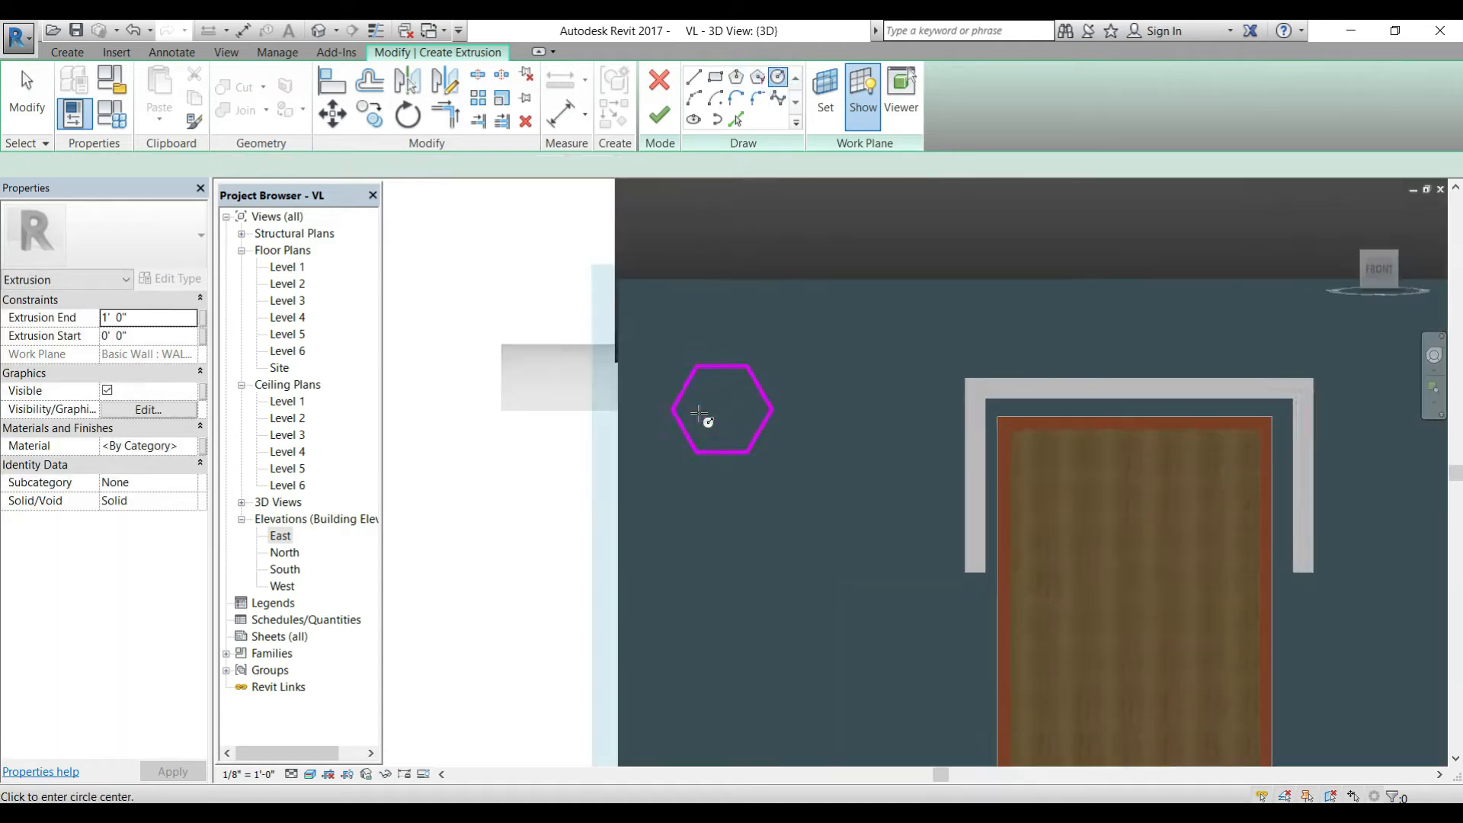
pyautogui.scroll(3, 701, 414)
pyautogui.click(747, 402)
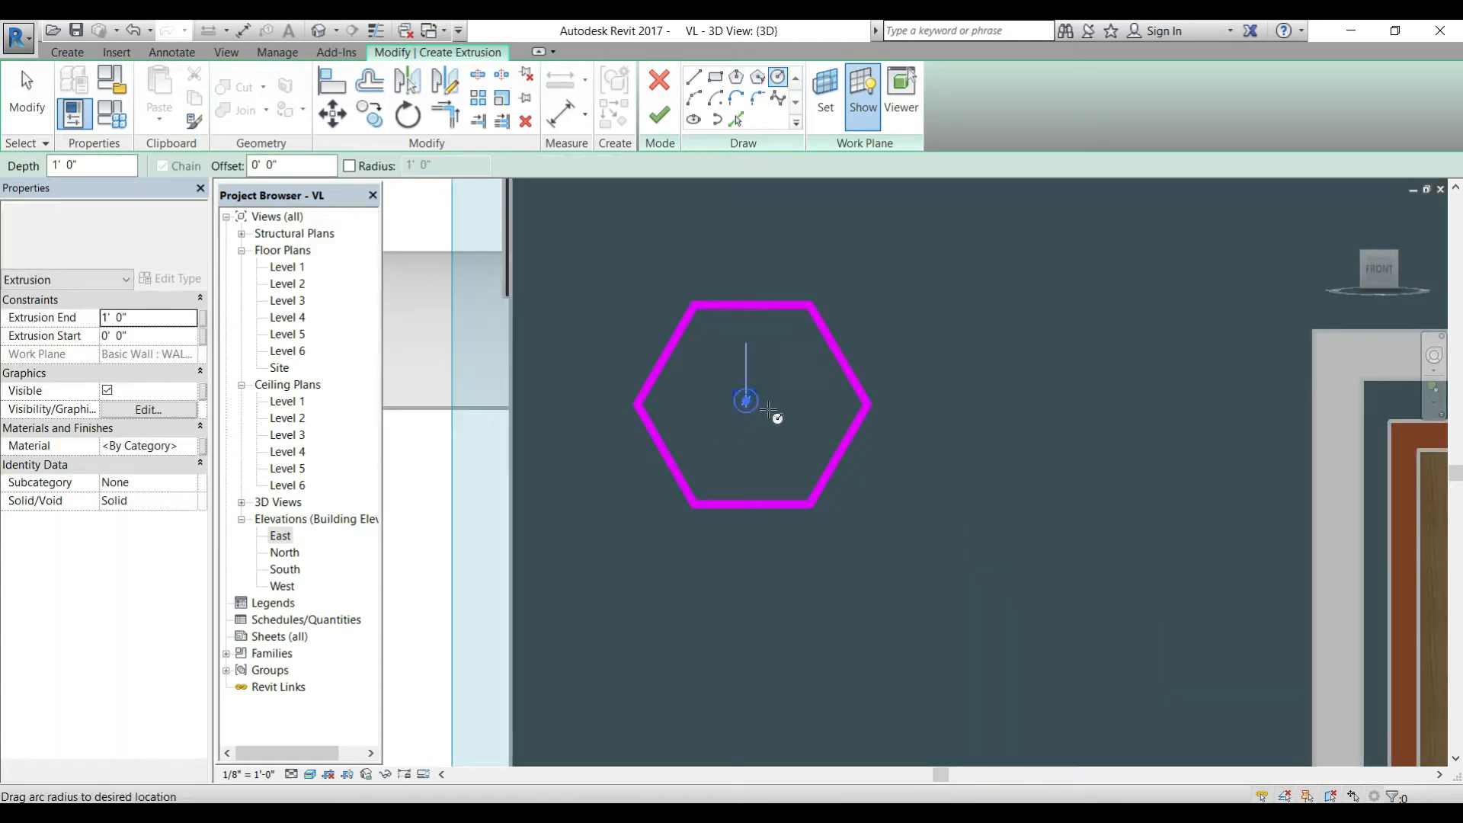
pyautogui.click(797, 449)
pyautogui.press('Escape')
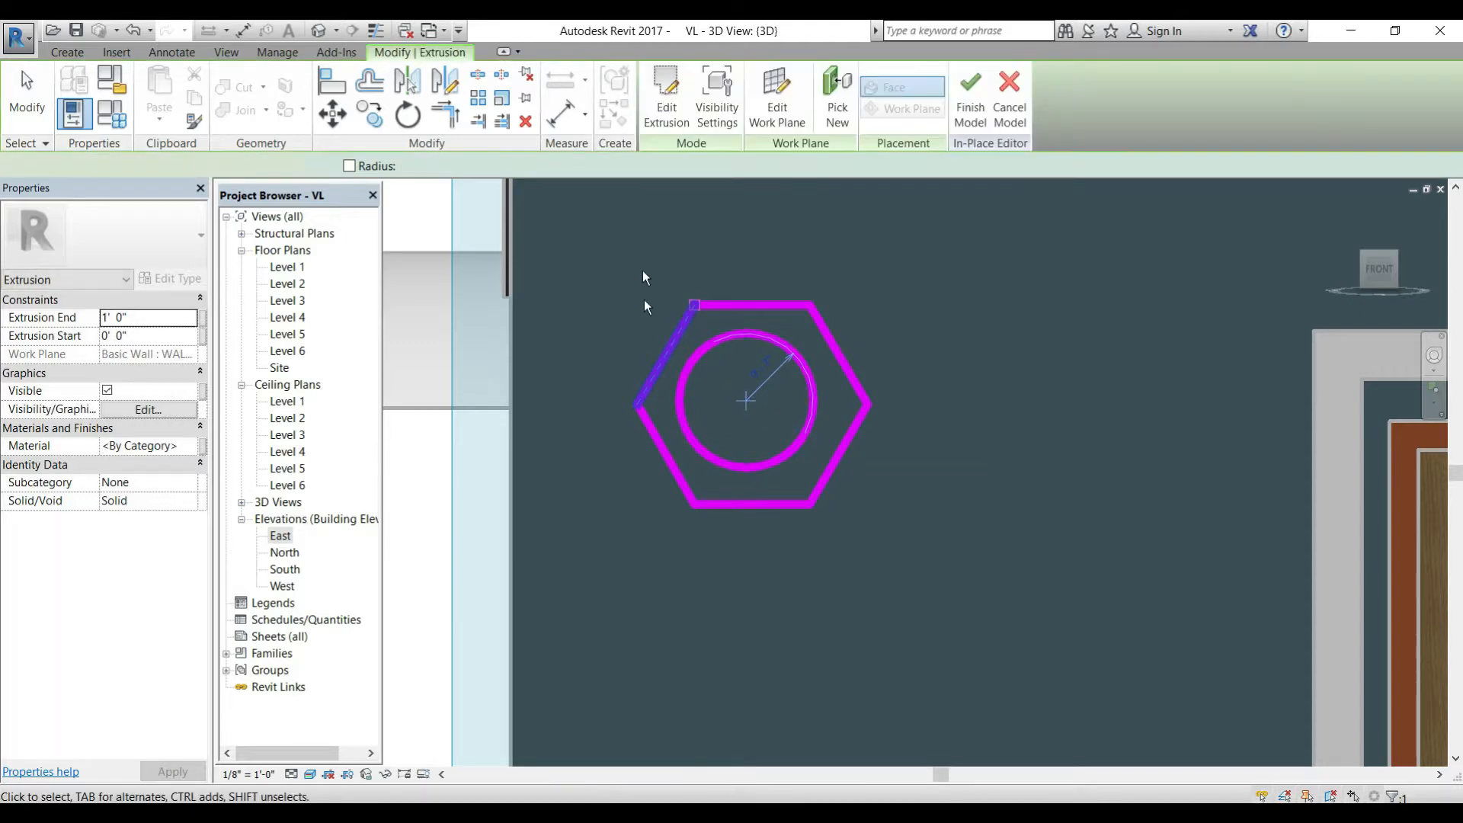
pyautogui.moveTo(785, 478)
pyautogui.keyDown('shift'); pyautogui.mouseDown(button='middle')
pyautogui.moveTo(724, 534)
pyautogui.moveTo(679, 487)
pyautogui.mouseUp(button='middle'); pyautogui.keyUp('shift')
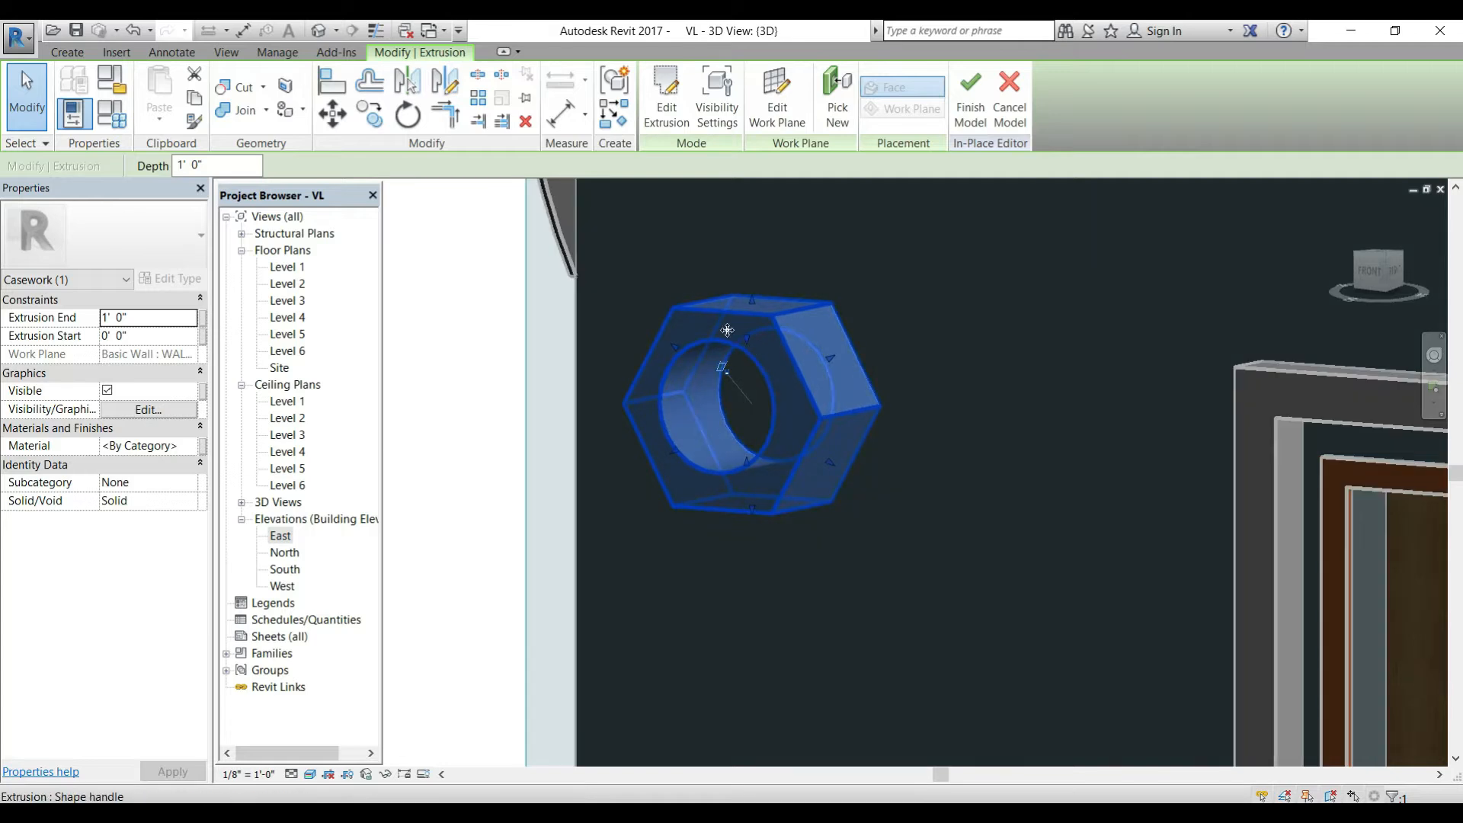
pyautogui.press('Escape')
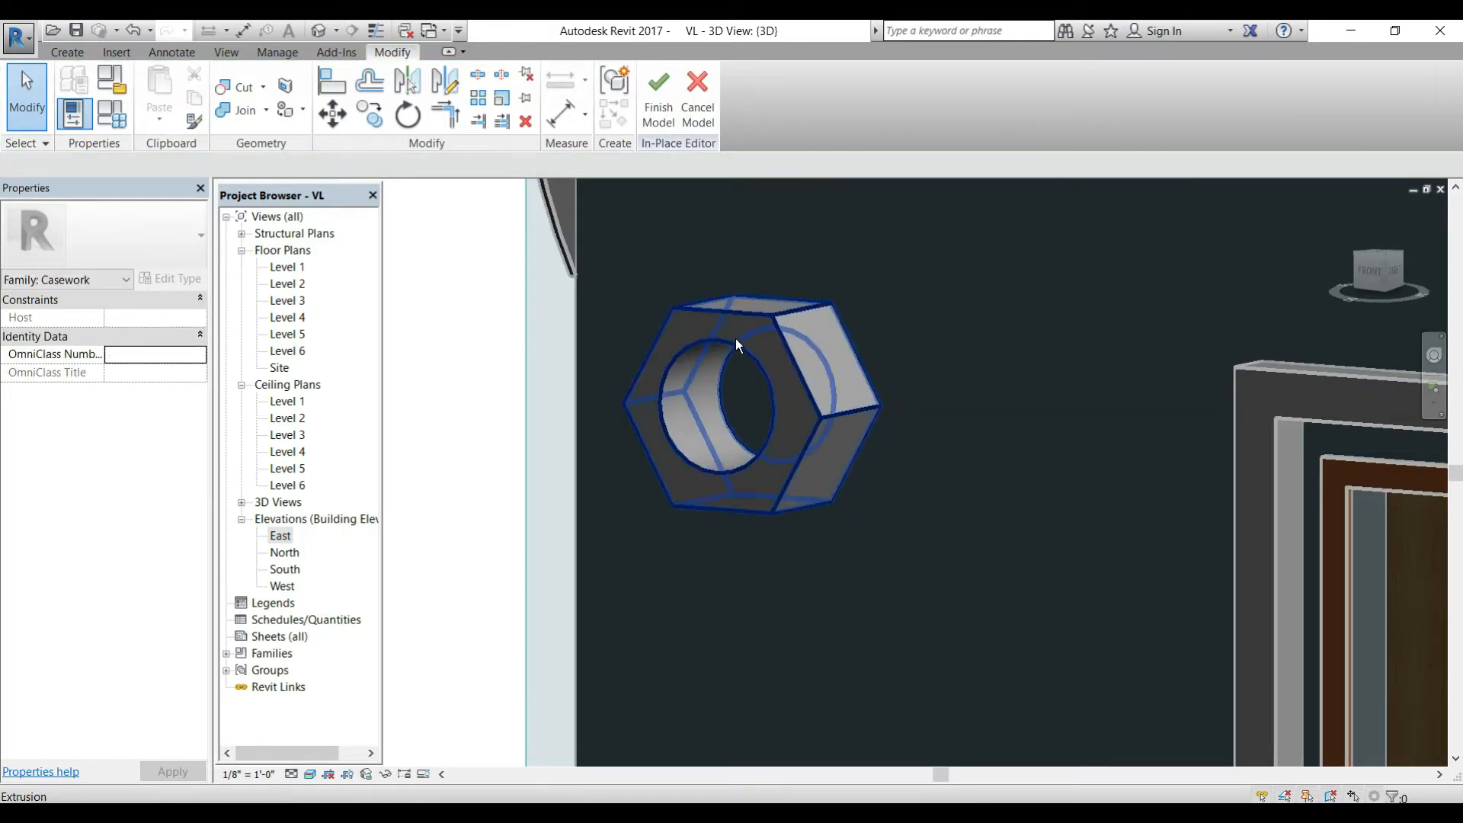
# Reduce the hexagonal ring's extrusion depth to about 5 inches and finish the in-place model
pyautogui.click(692, 382)
pyautogui.moveTo(720, 413); pyautogui.dragTo(759, 404)
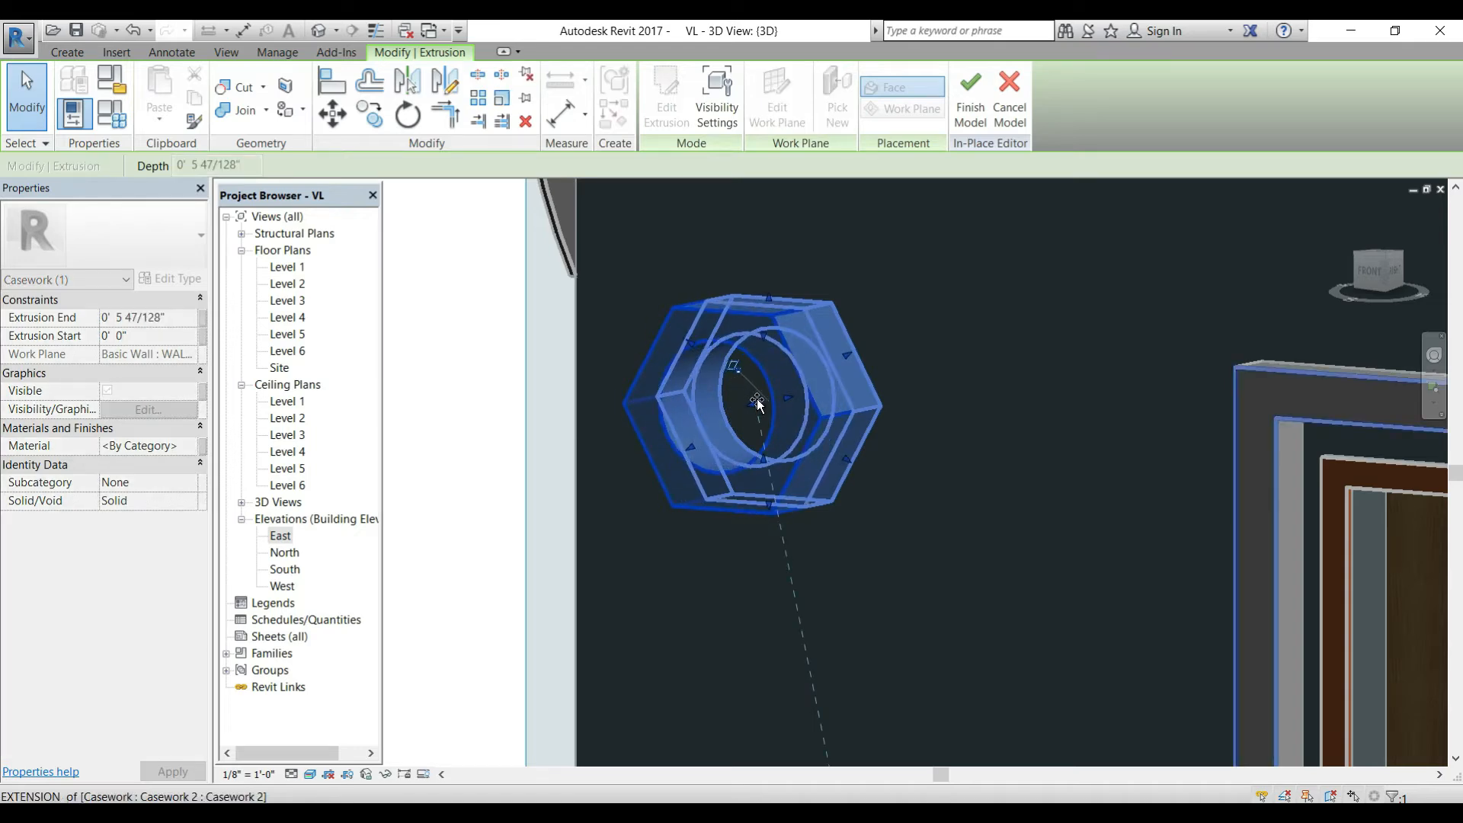
pyautogui.click(598, 392)
pyautogui.scroll(-1, 606, 410)
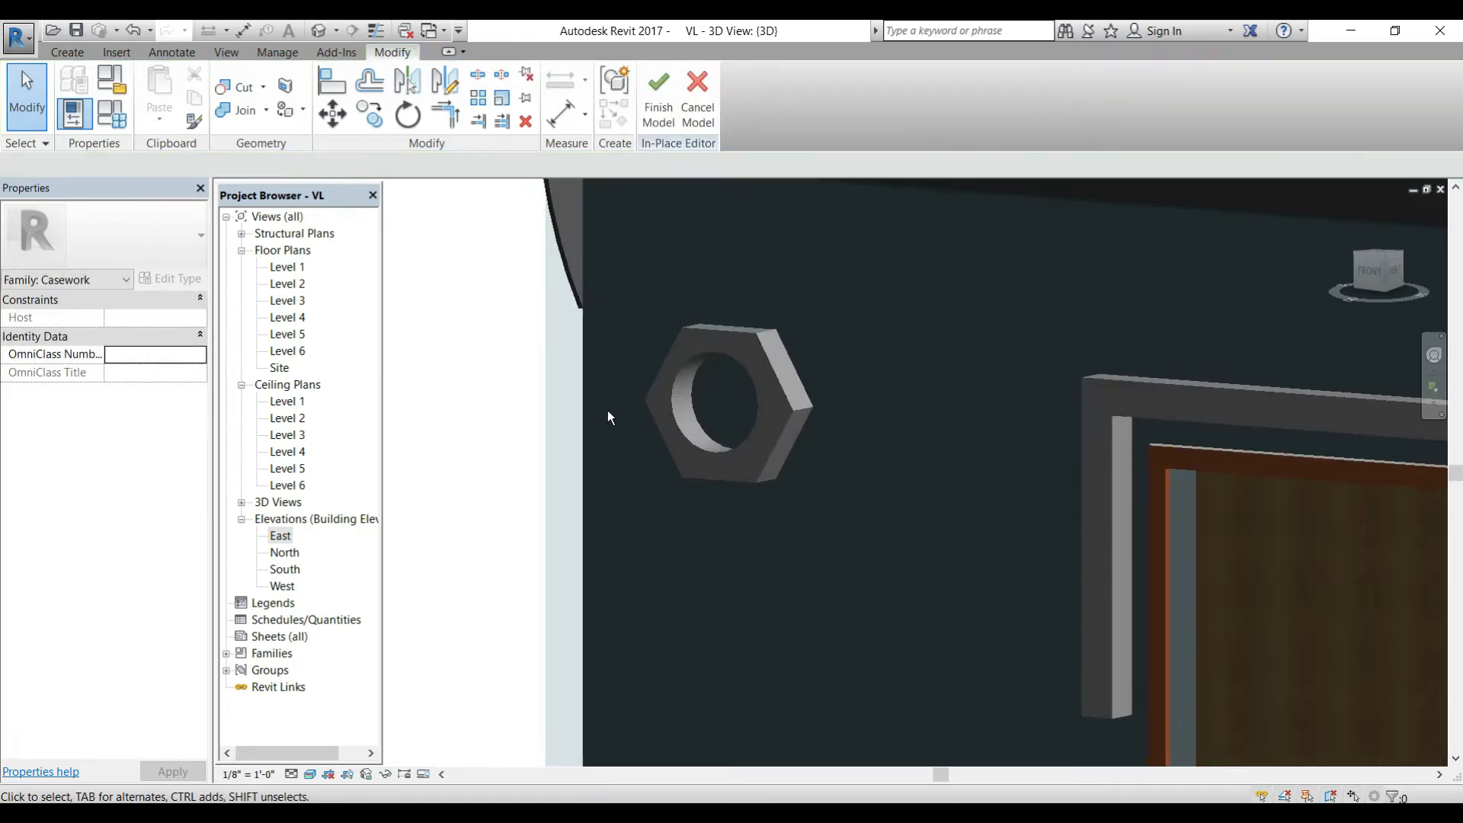
pyautogui.scroll(-1, 607, 410)
pyautogui.scroll(-1, 675, 560)
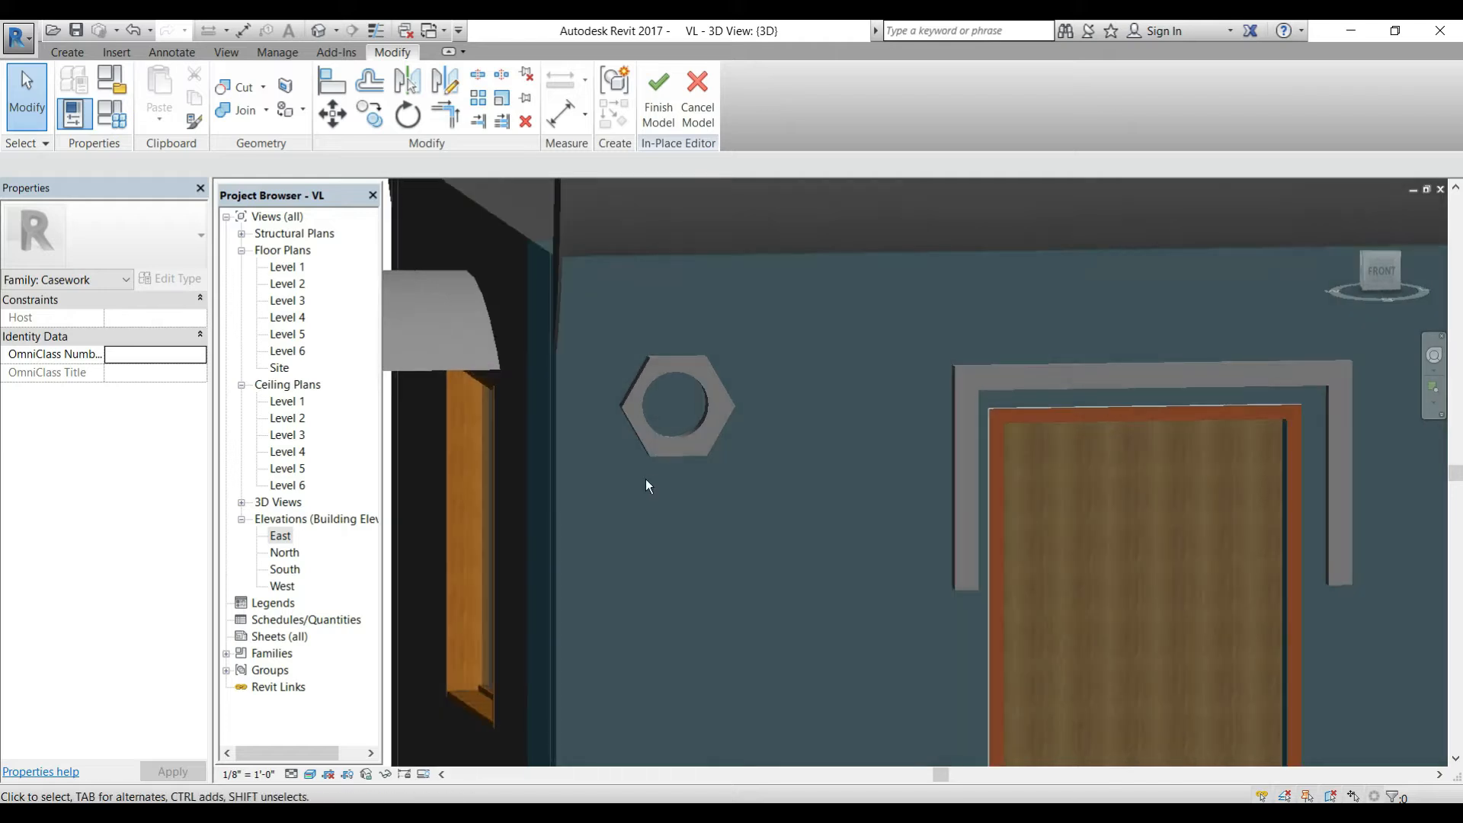
pyautogui.scroll(-1, 644, 472)
pyautogui.click(658, 95)
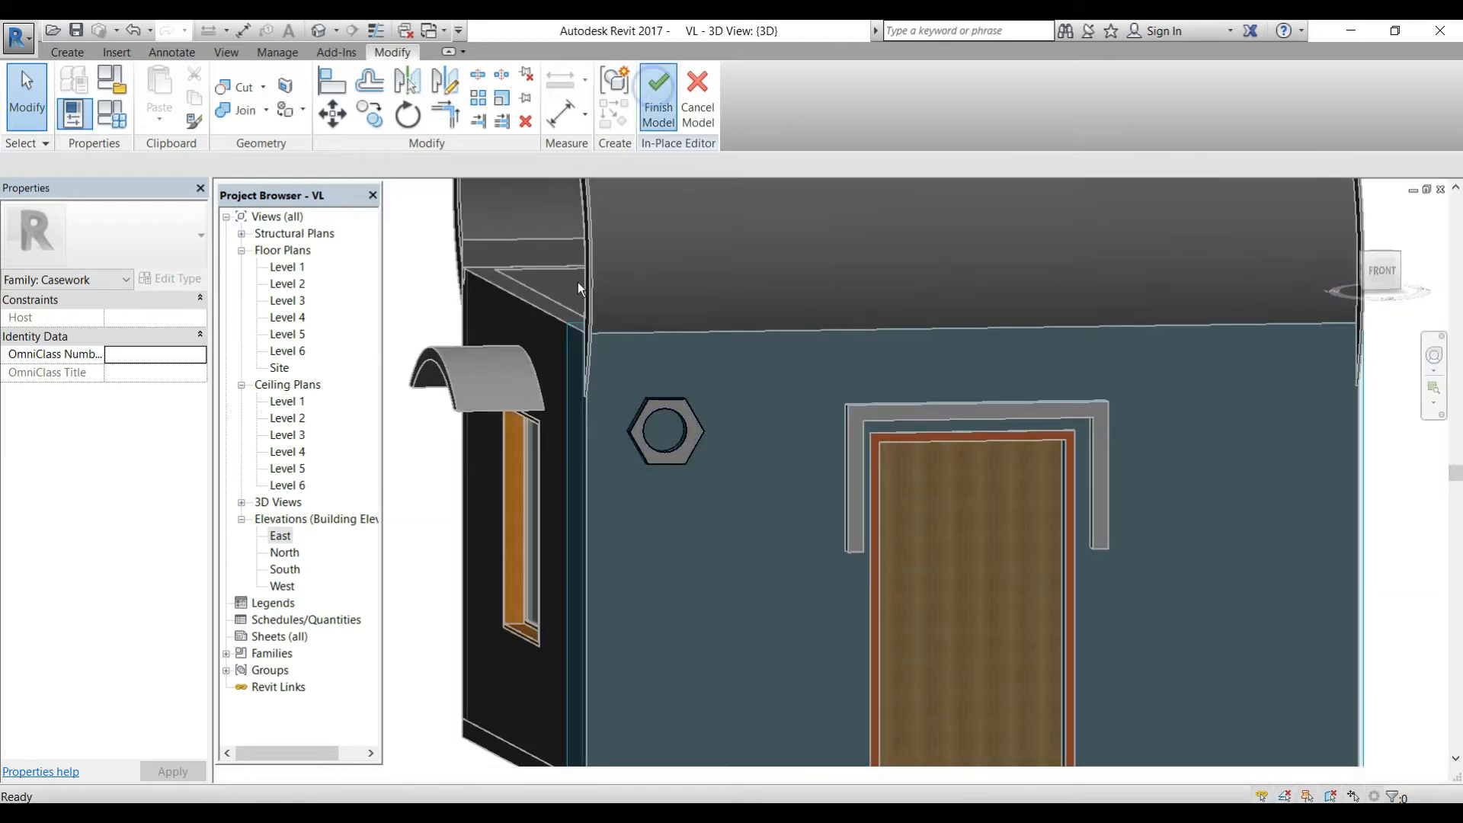
# Start another in-place model in the Casework category and accept its default name
pyautogui.click(92, 52)
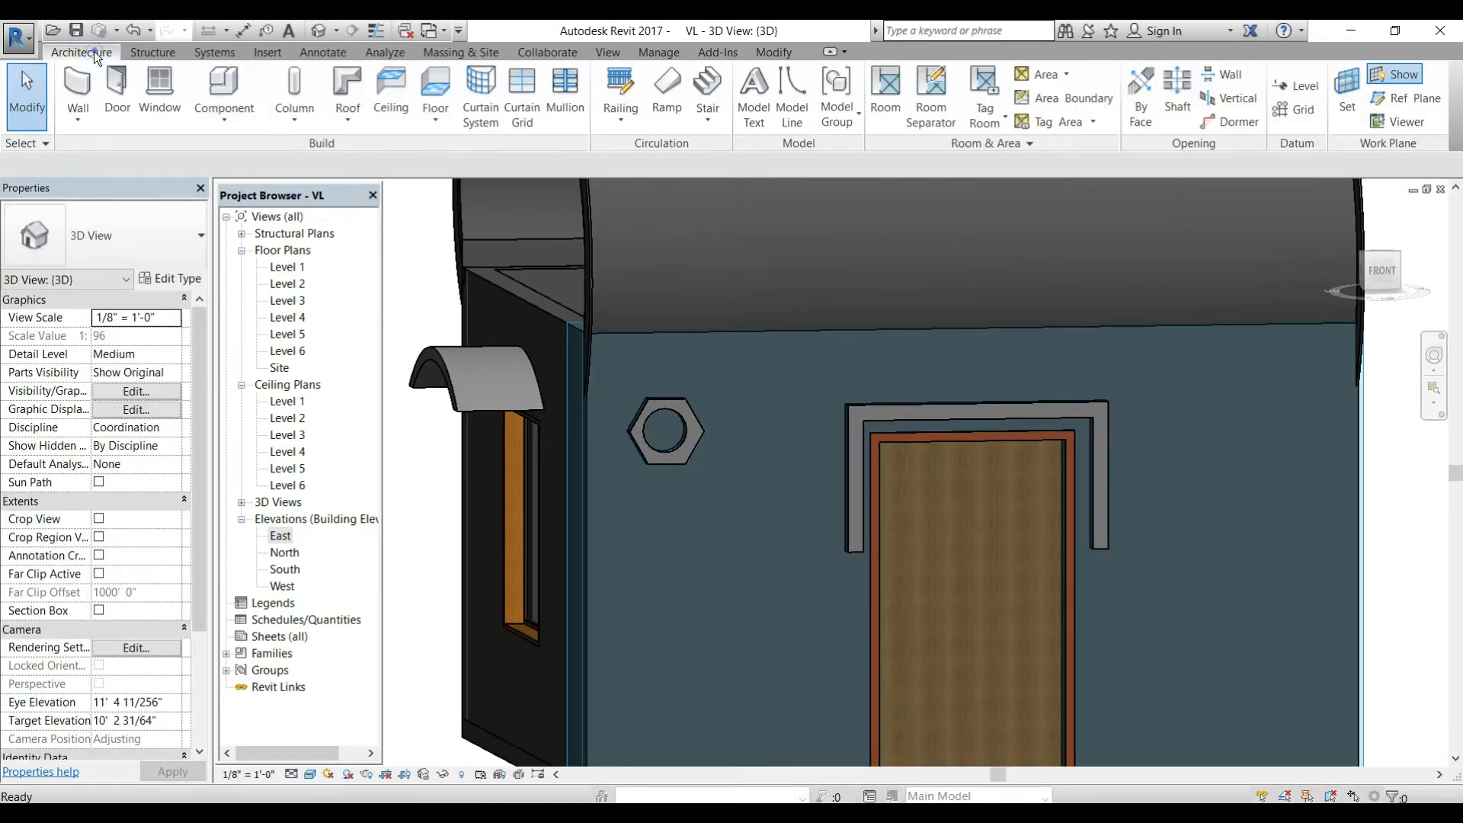
pyautogui.click(237, 111)
pyautogui.click(259, 192)
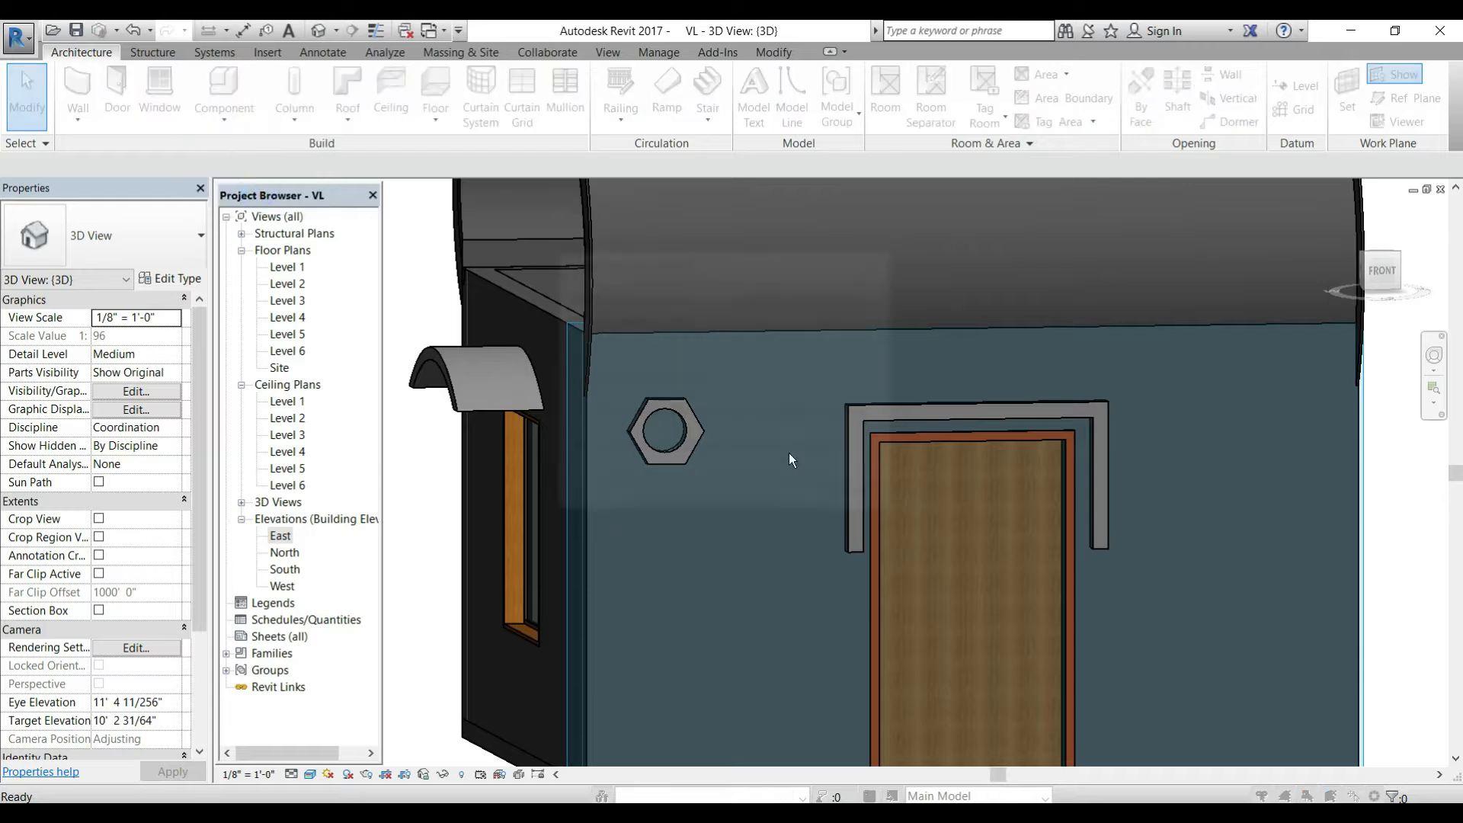
pyautogui.click(725, 377)
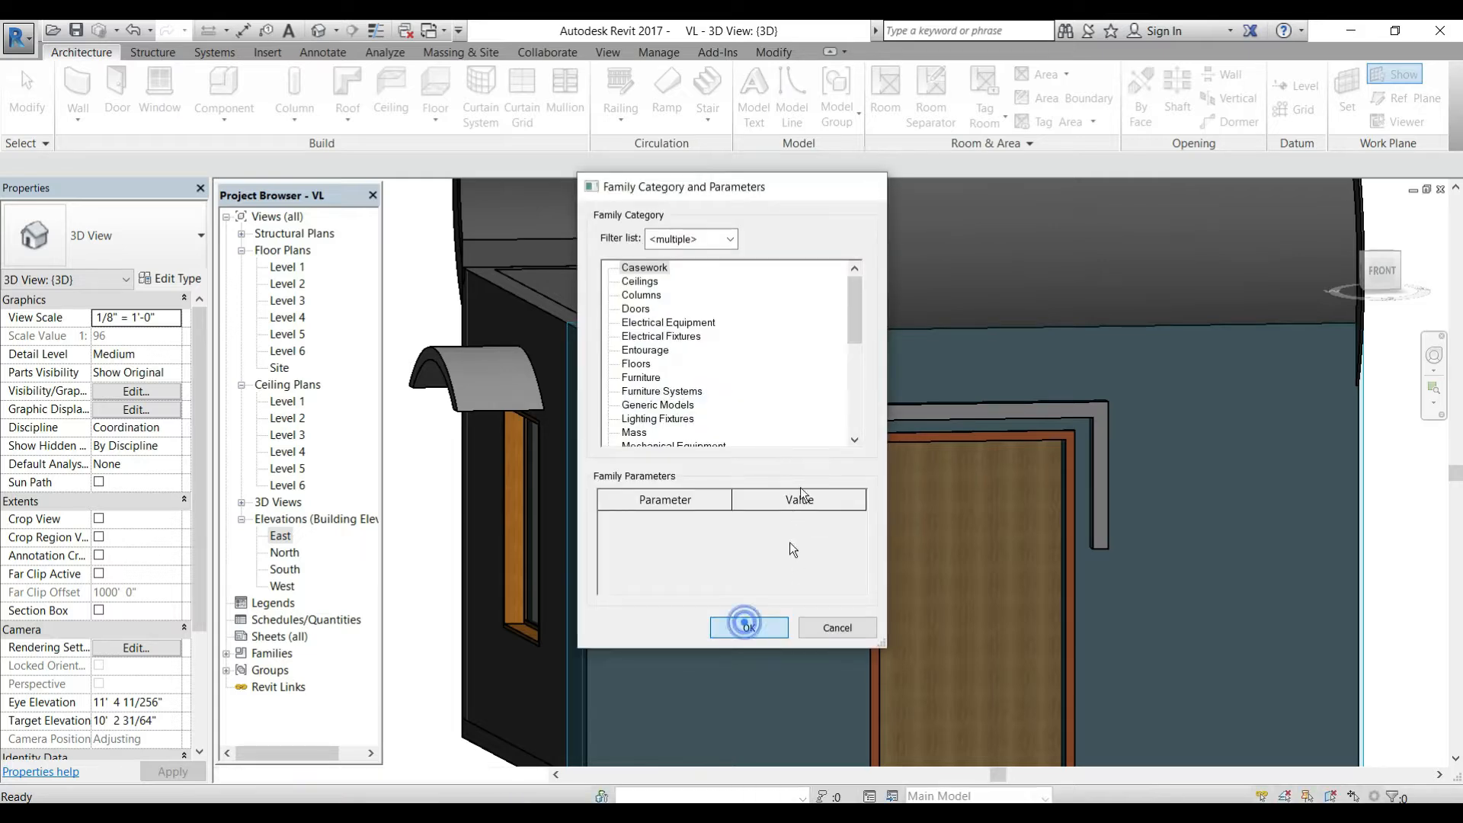
pyautogui.click(749, 625)
pyautogui.click(734, 454)
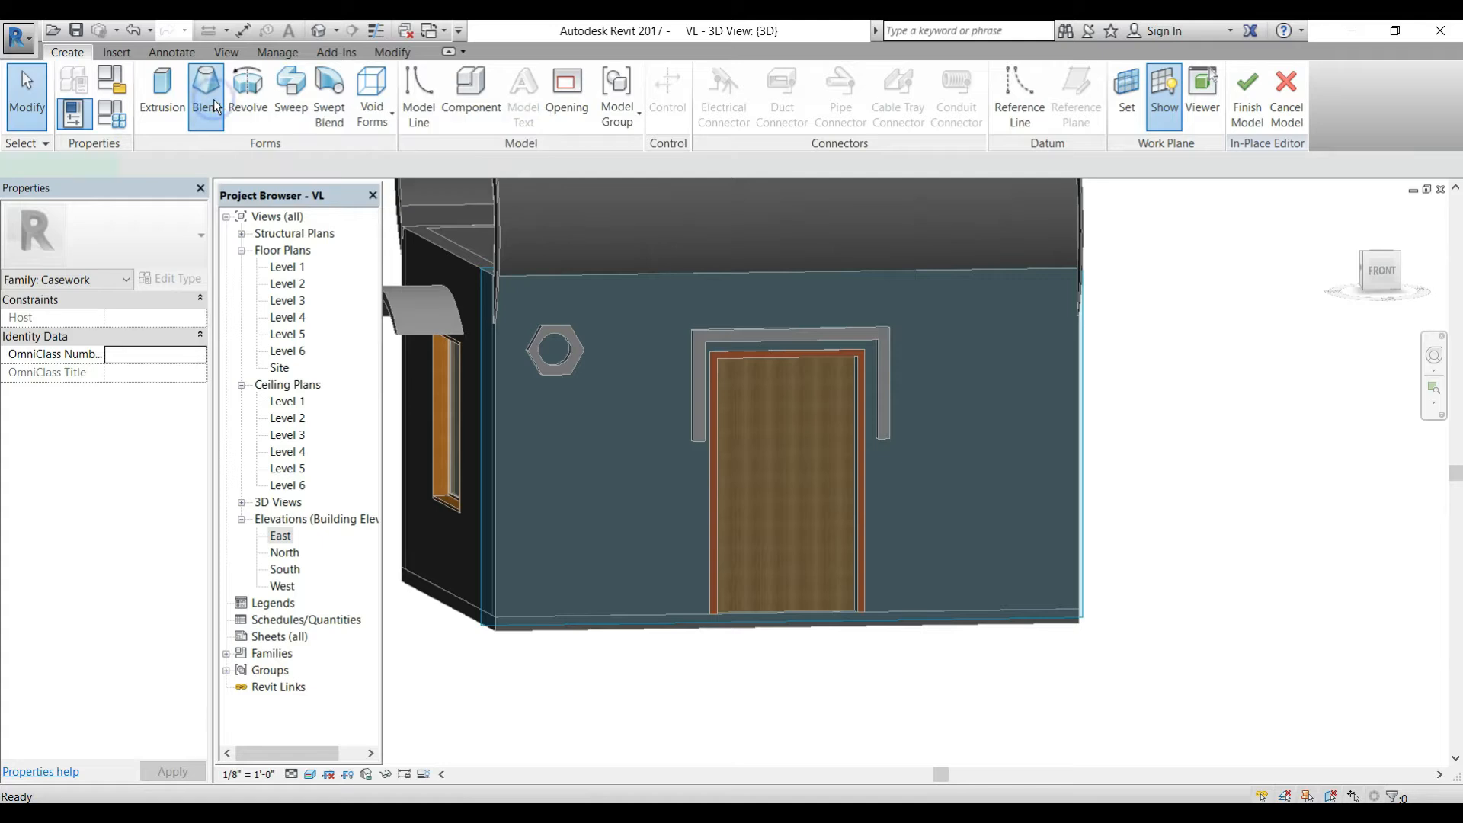
# Try to sketch a blend base polygon in the Level 1 floor plan, and return to the 3D view
pyautogui.doubleClick(287, 266)
pyautogui.moveTo(953, 477); pyautogui.dragTo(778, 441, button='middle')
pyautogui.click(833, 79)
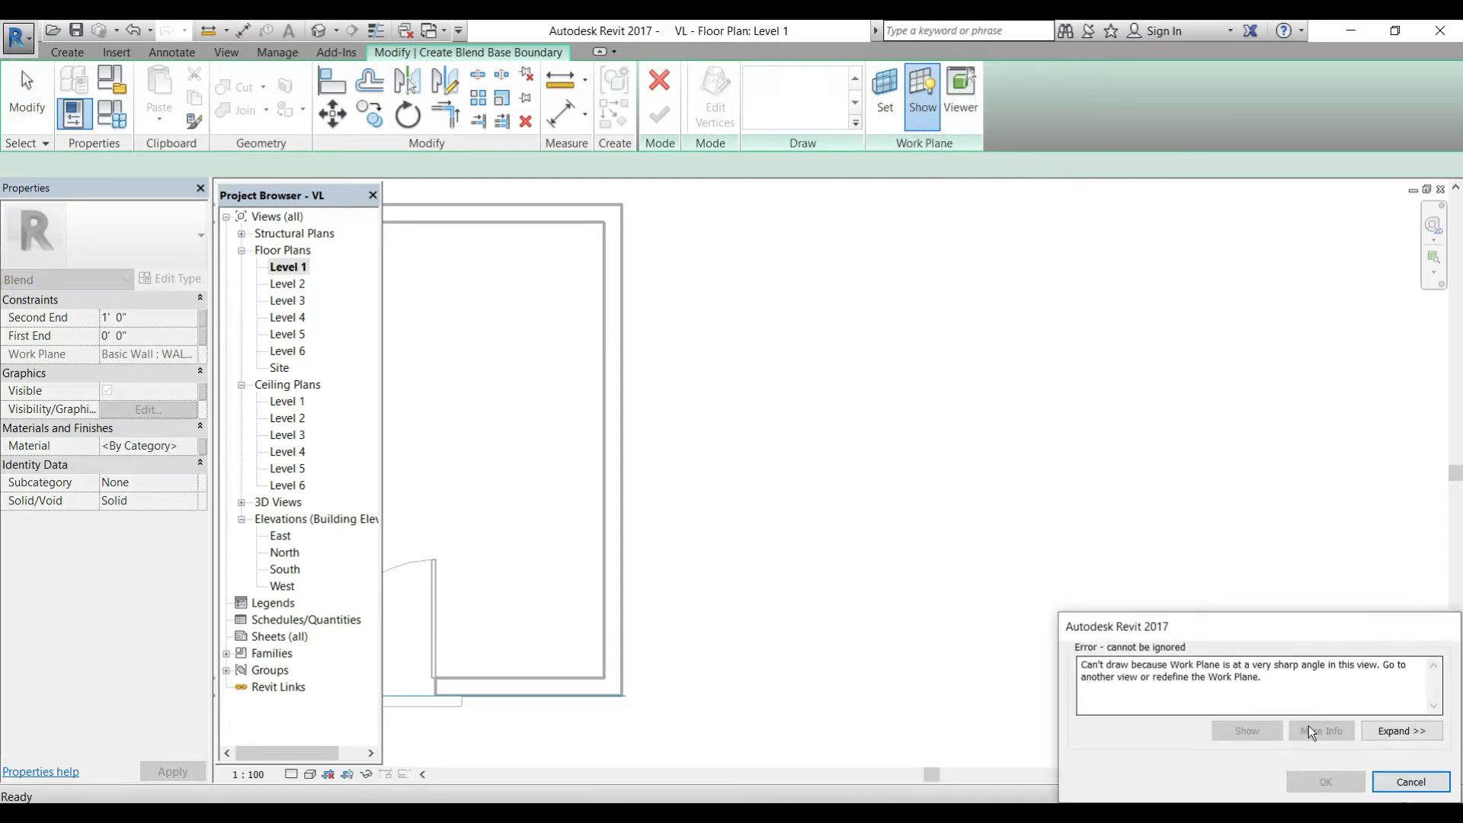
pyautogui.click(1399, 781)
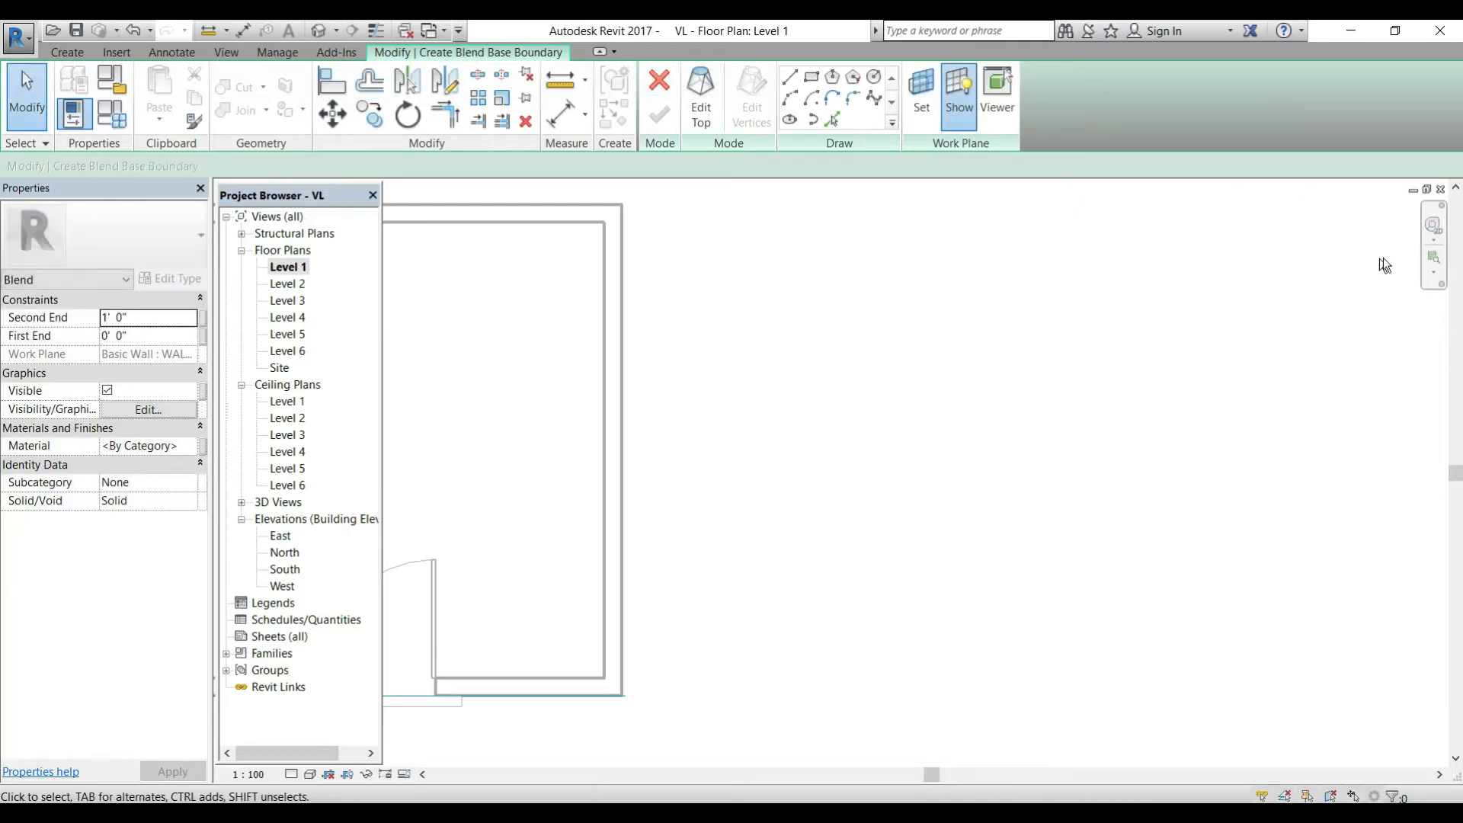
pyautogui.click(320, 30)
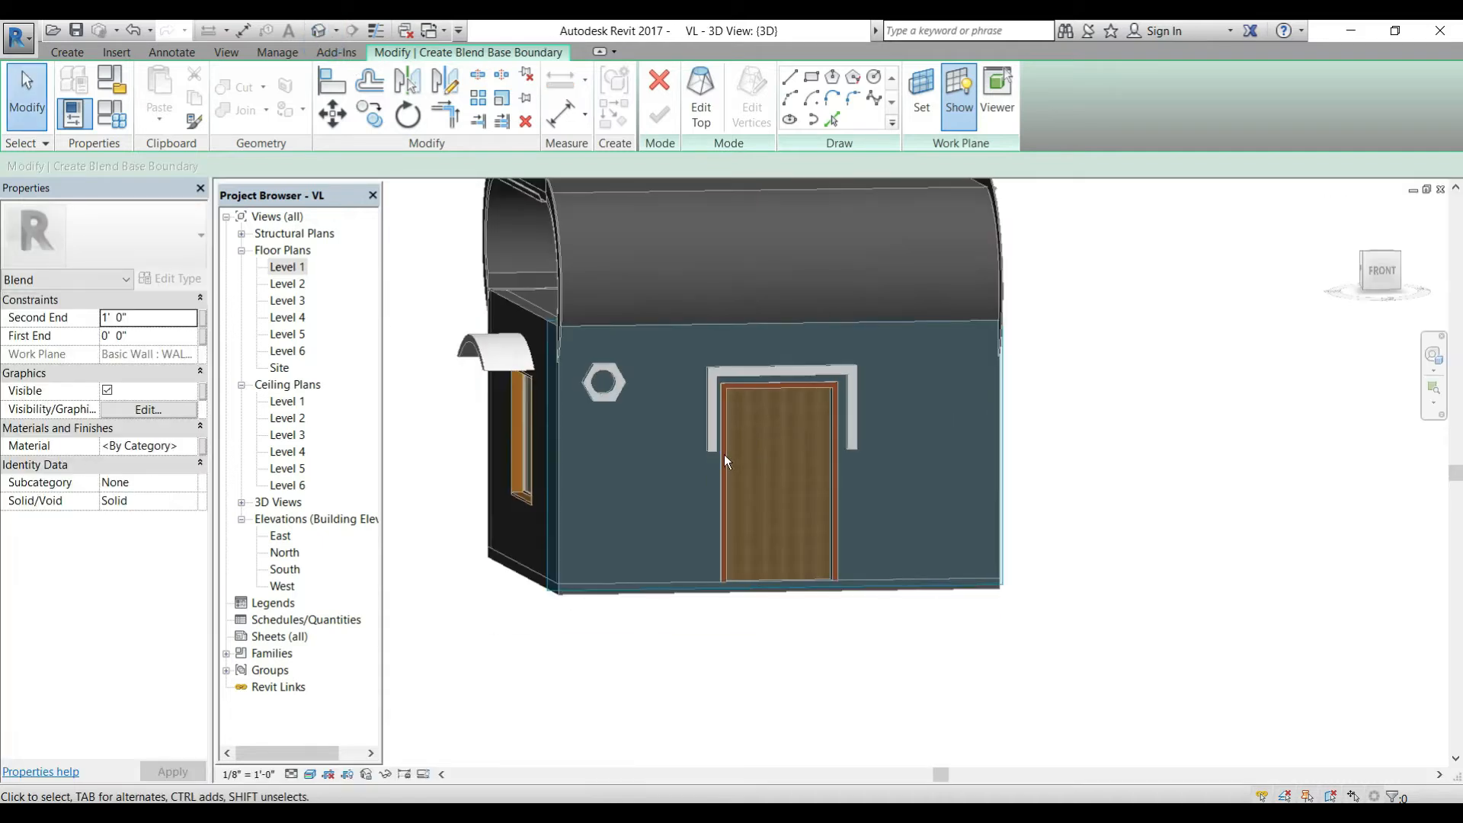
# Sketch a large six-sided polygon and a smaller one inside it at the foot of the door wall as the blend base
pyautogui.click(832, 77)
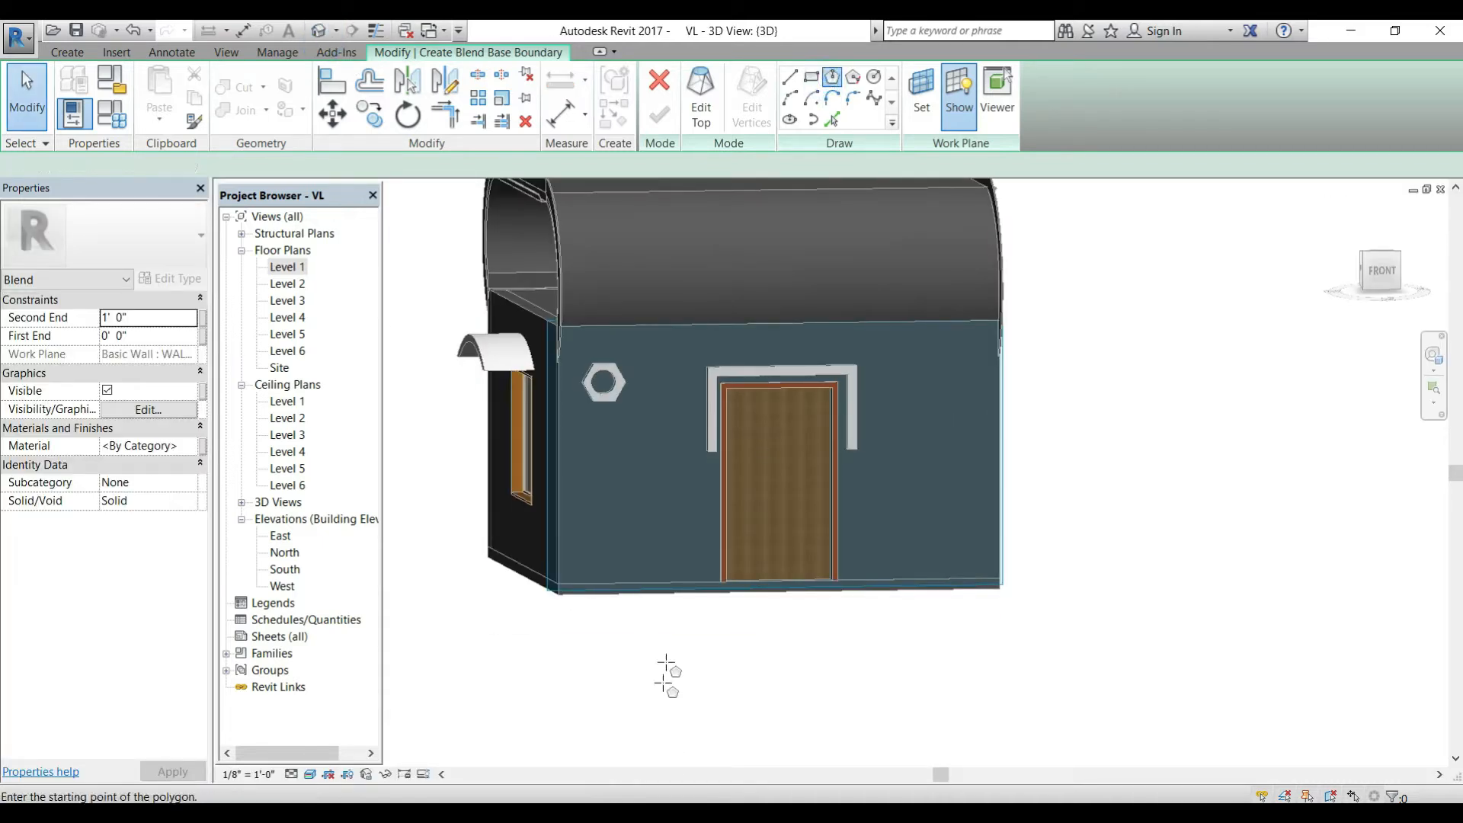
pyautogui.click(677, 640)
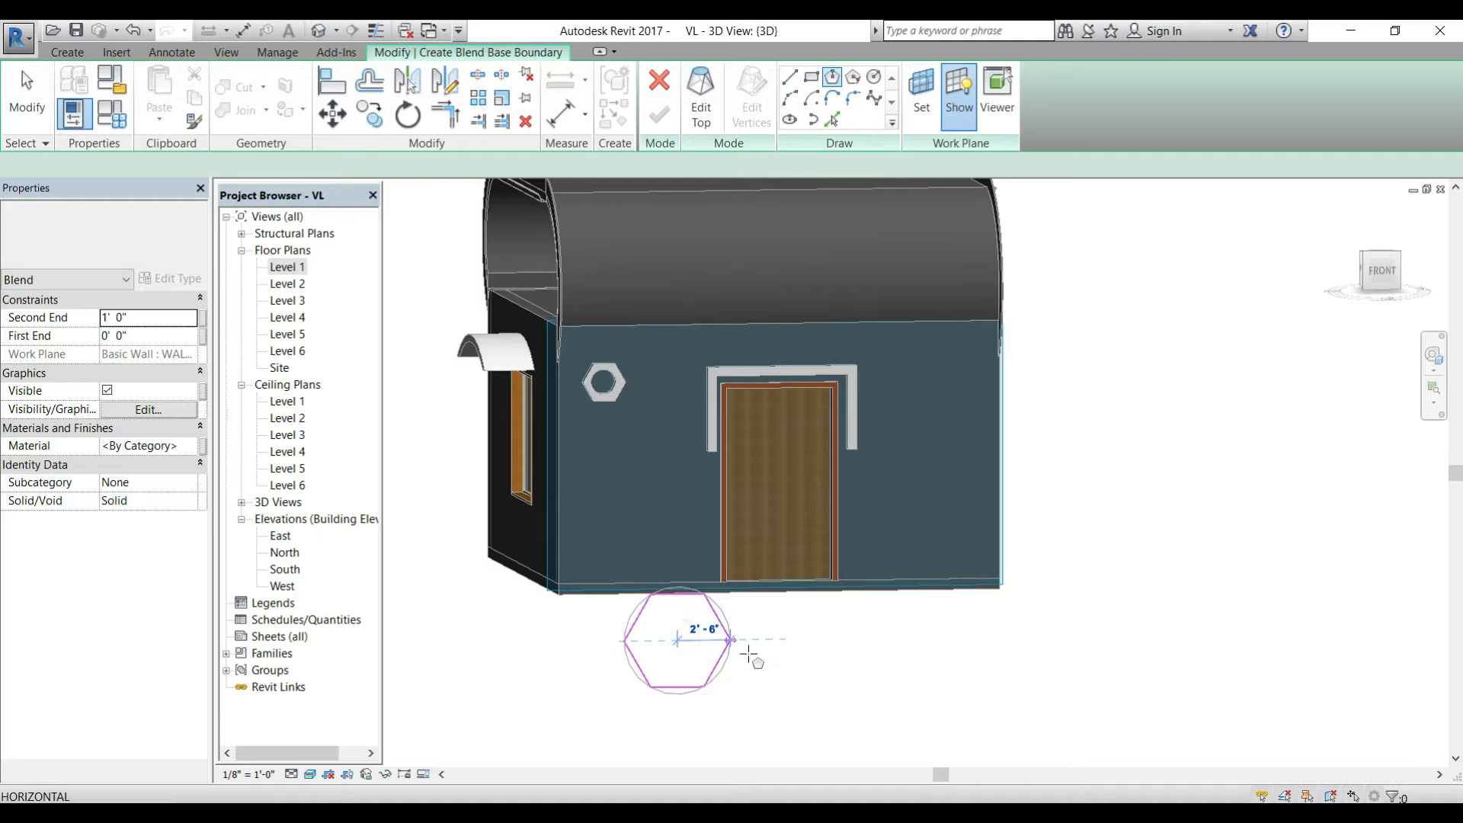
pyautogui.click(661, 533)
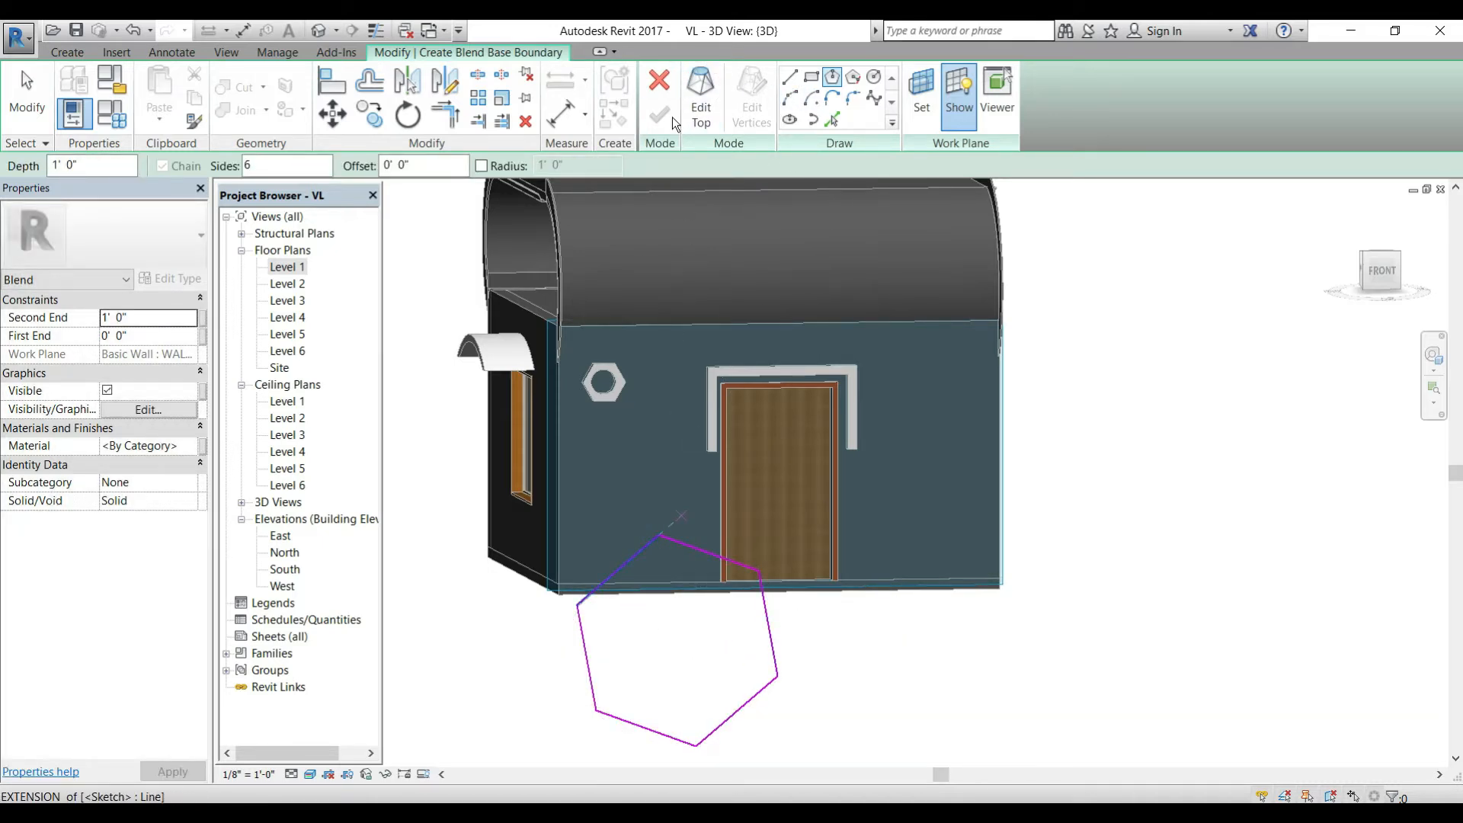
pyautogui.click(697, 646)
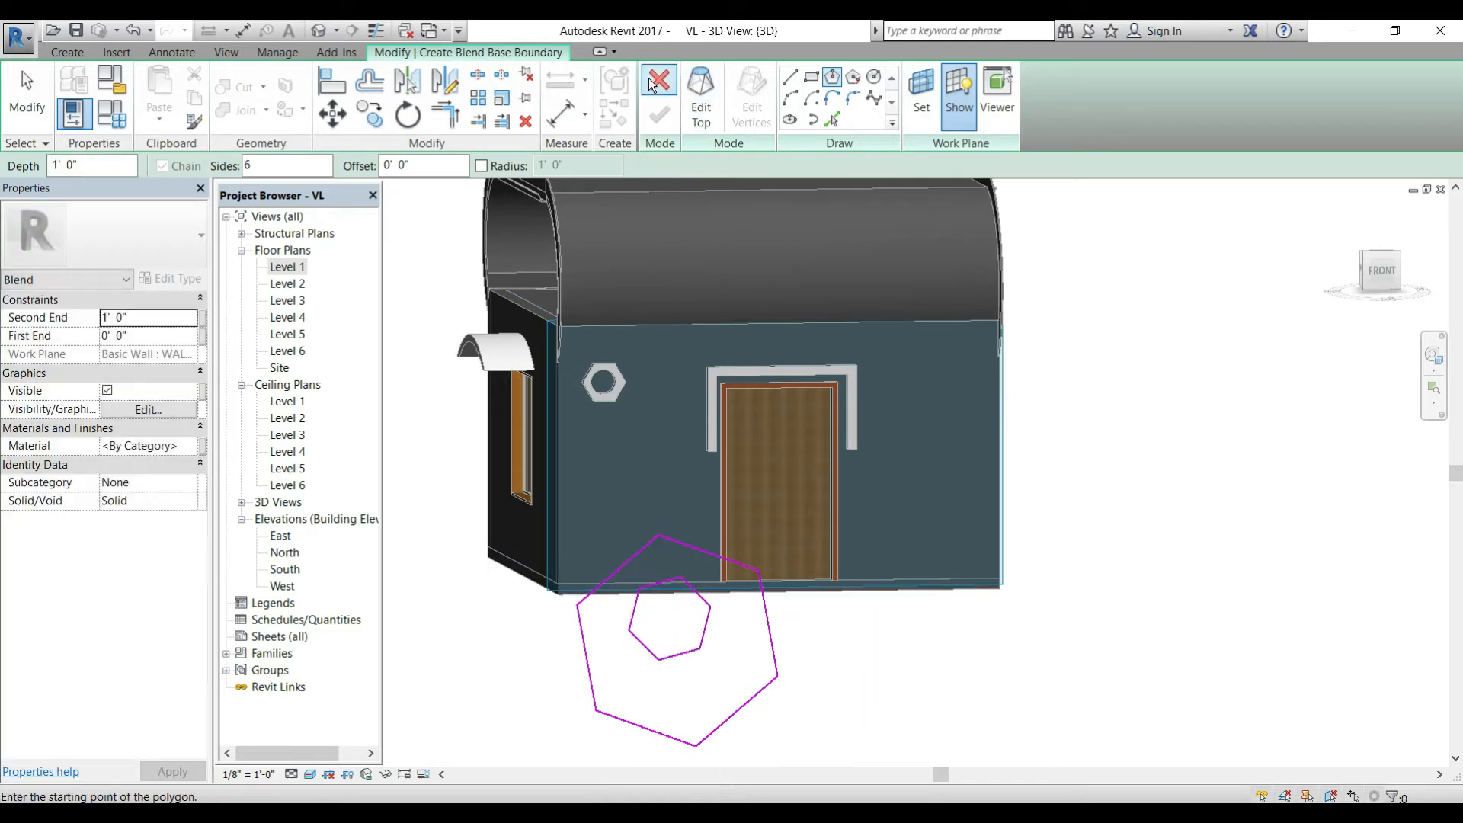
pyautogui.press('Escape')
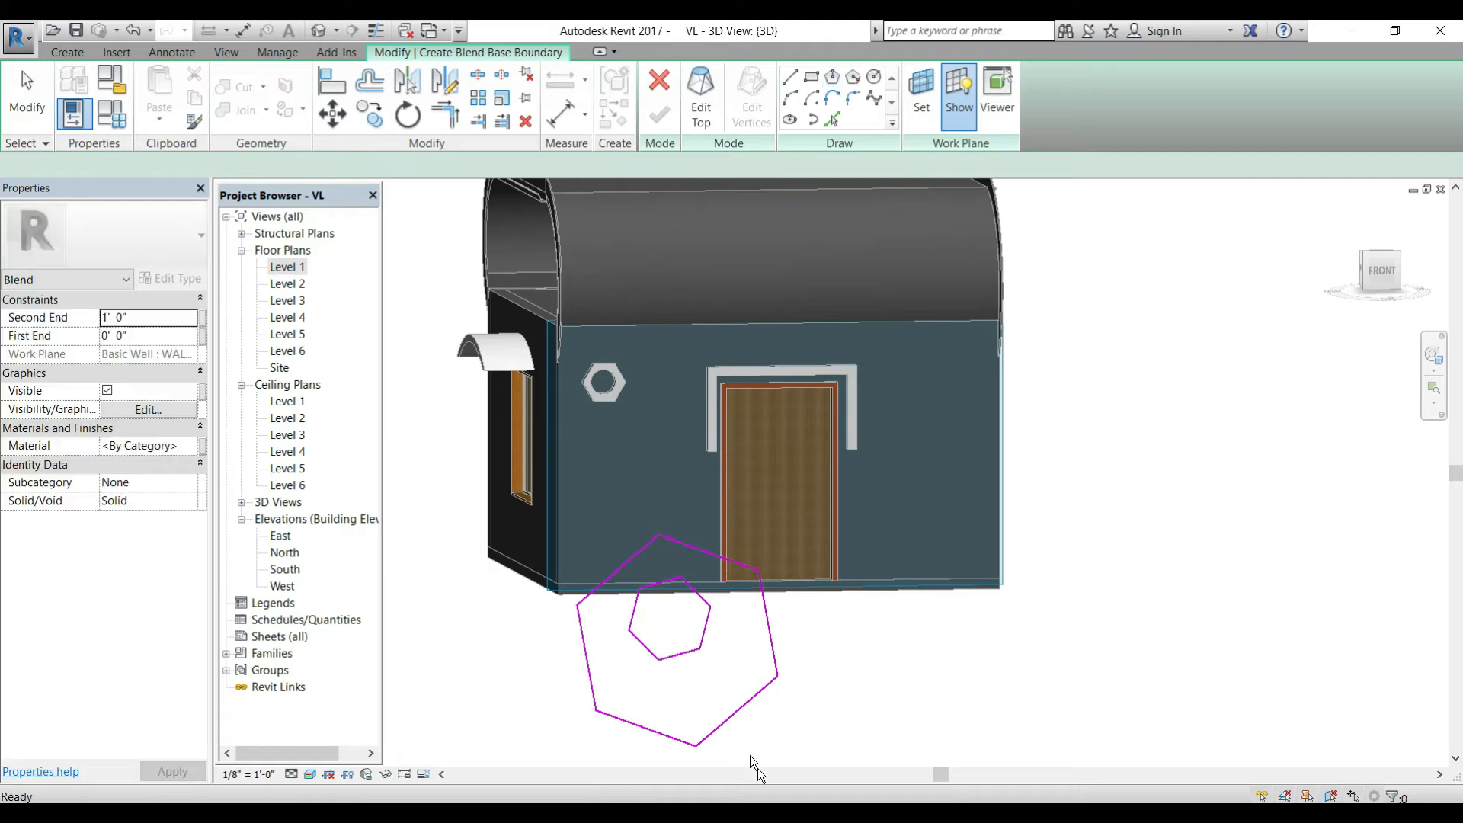
# Delete both hexagons from the blend's base boundary sketch
pyautogui.moveTo(785, 720); pyautogui.dragTo(544, 634)
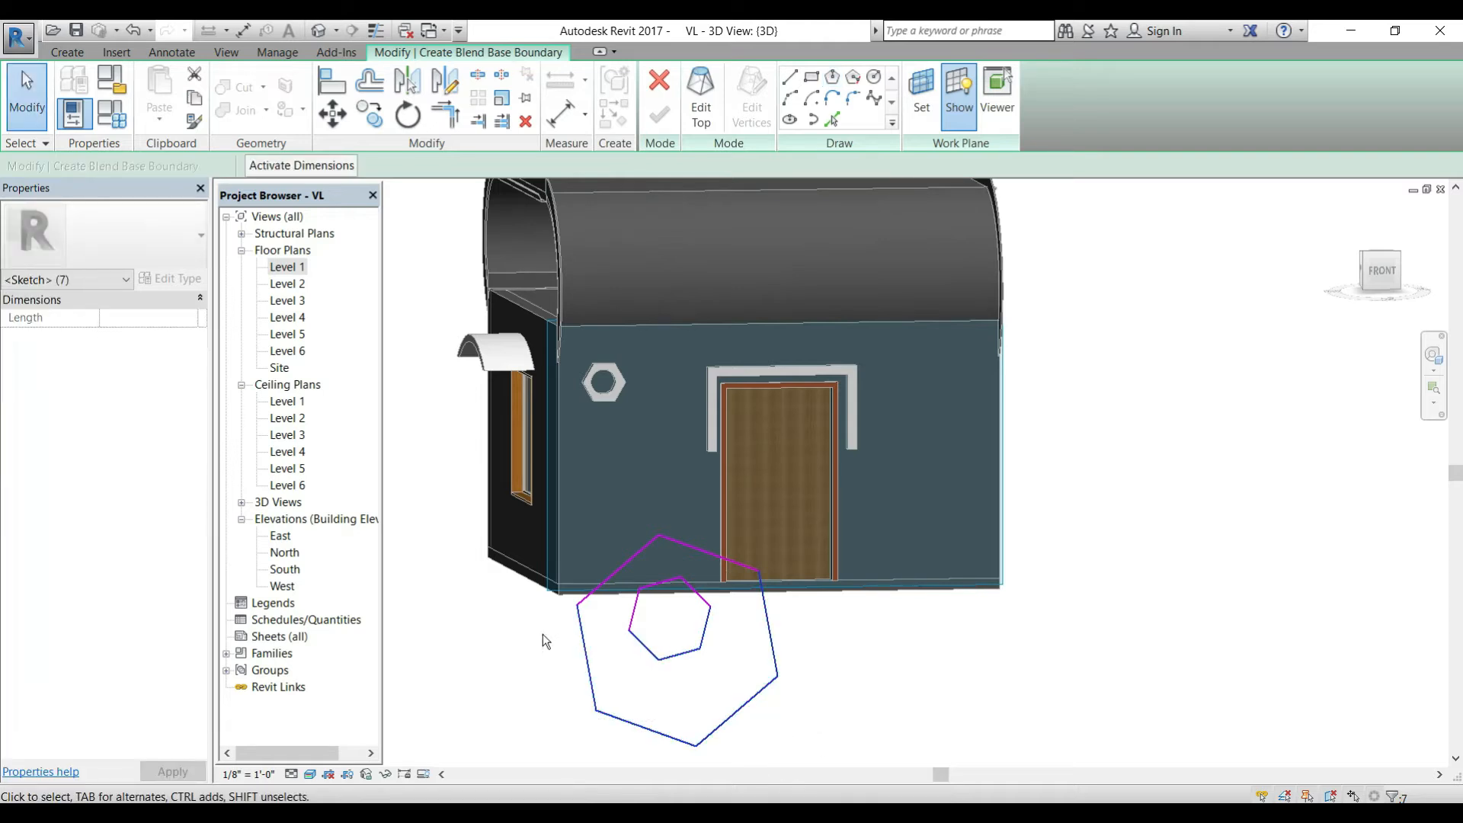
pyautogui.press('Delete')
pyautogui.moveTo(754, 629); pyautogui.dragTo(597, 606)
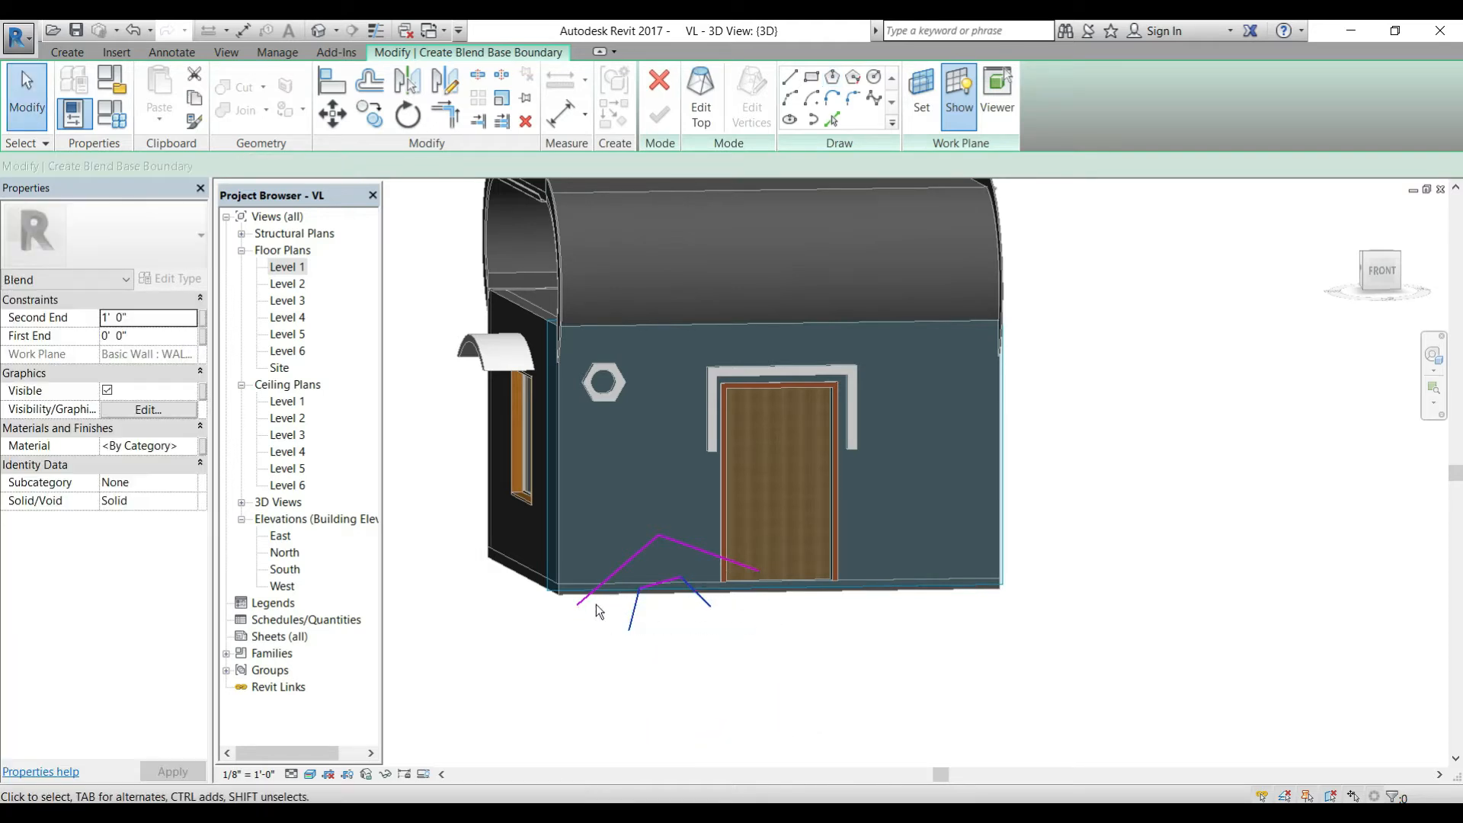
pyautogui.press('Delete')
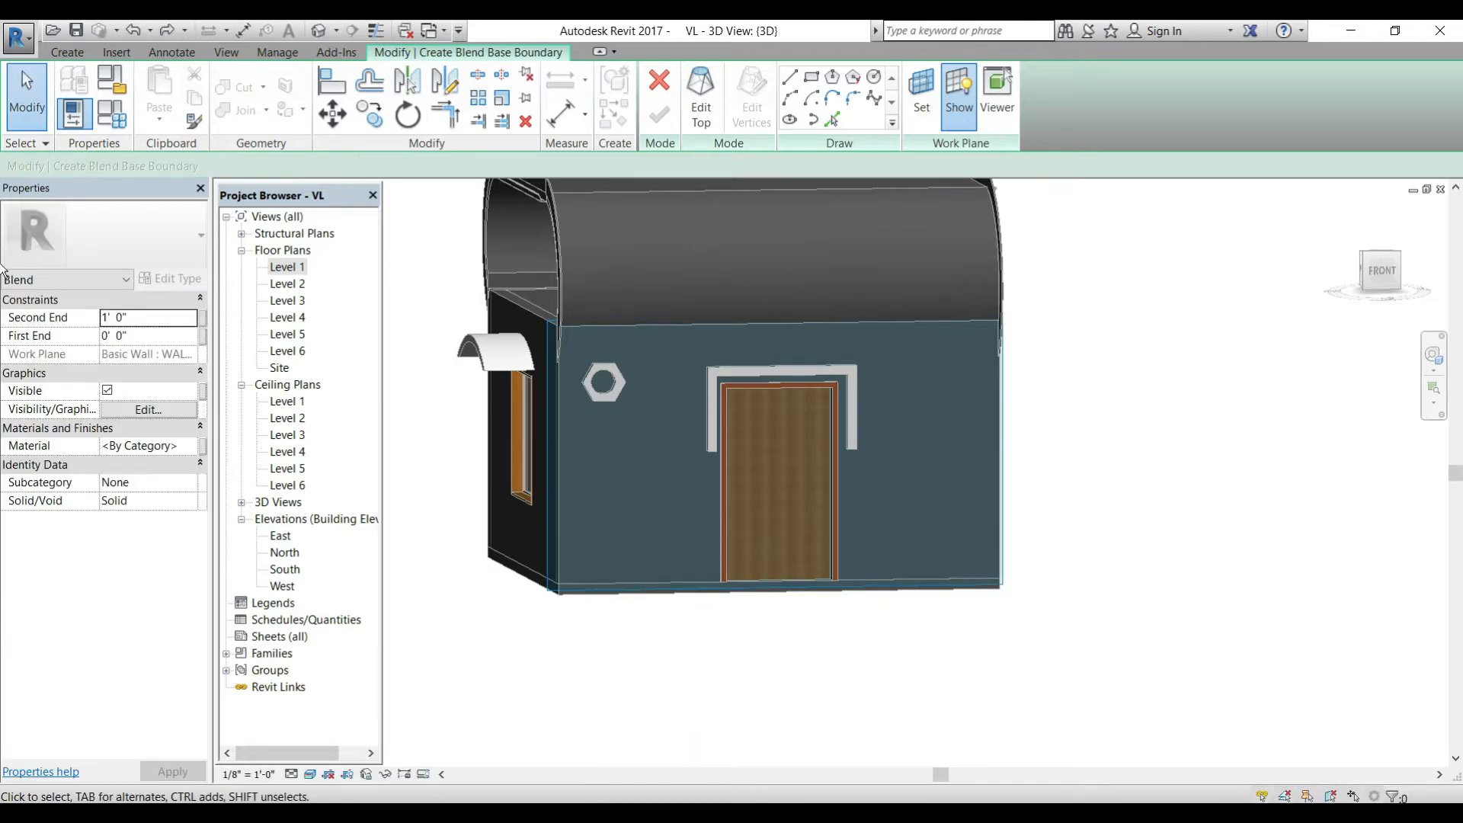
# Set the blend's work plane to Level : Level 1, and discard the blend sketch
pyautogui.click(921, 99)
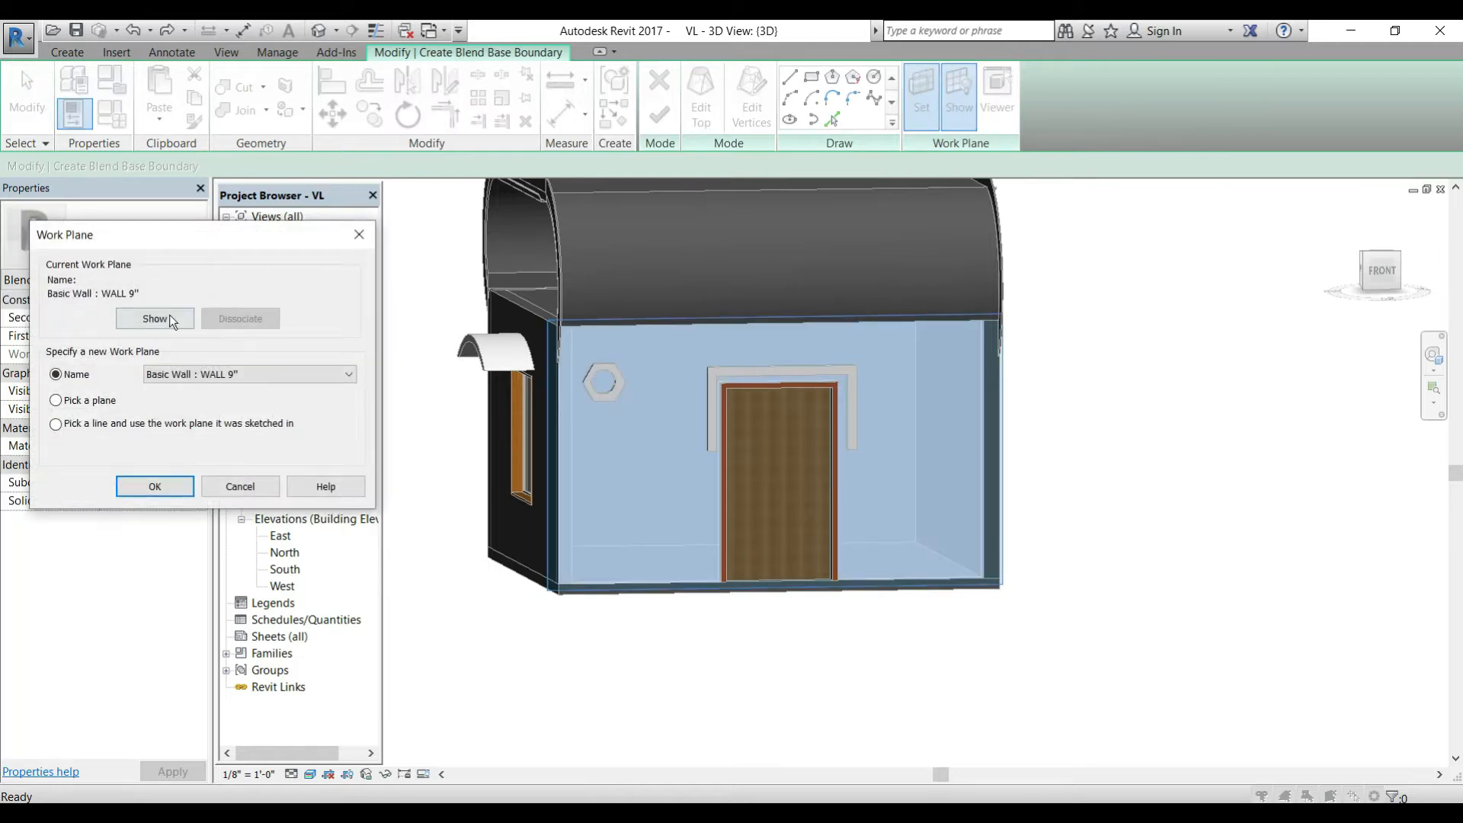
pyautogui.click(146, 376)
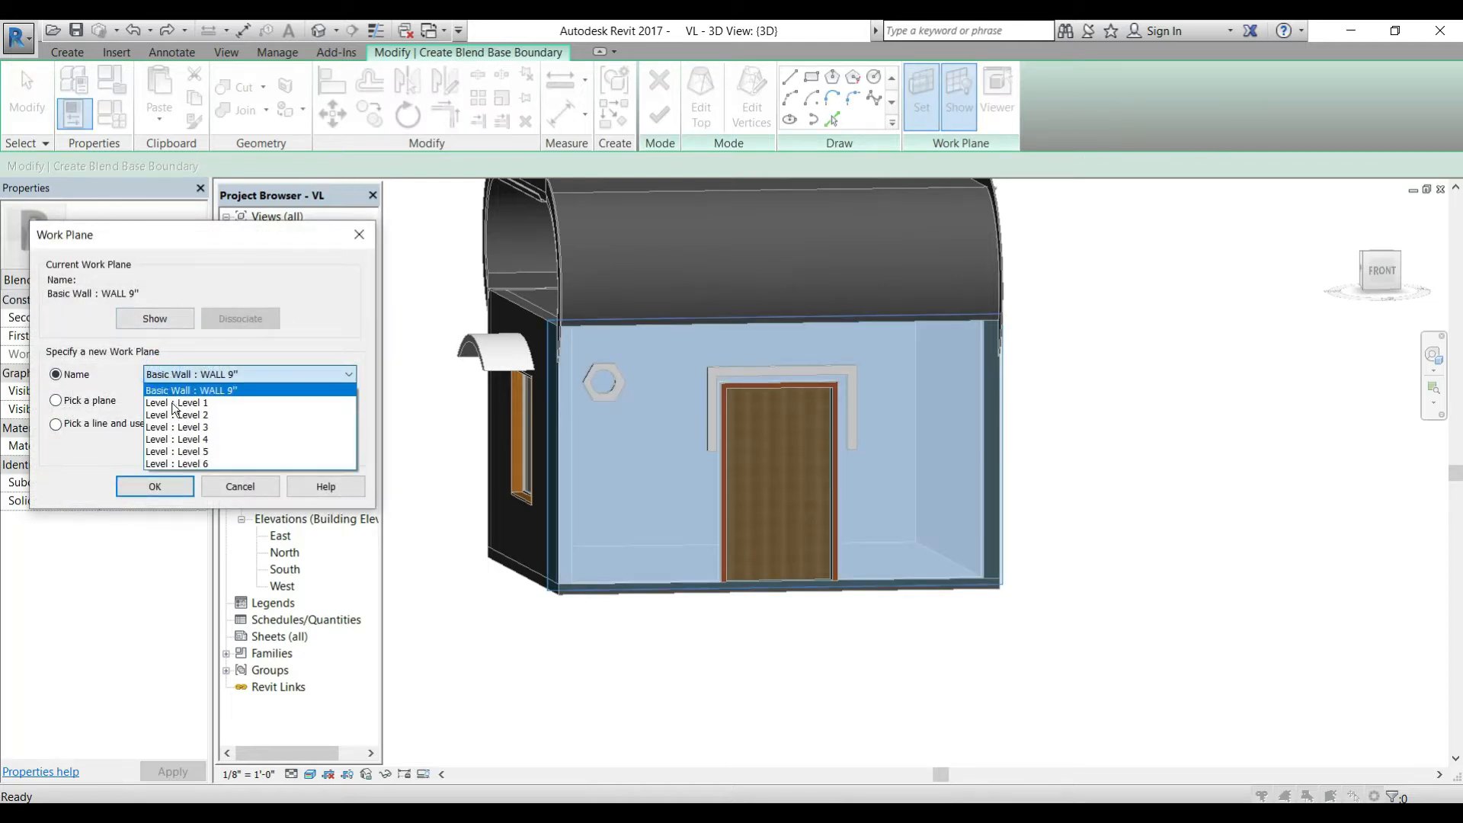
pyautogui.click(171, 410)
pyautogui.click(154, 486)
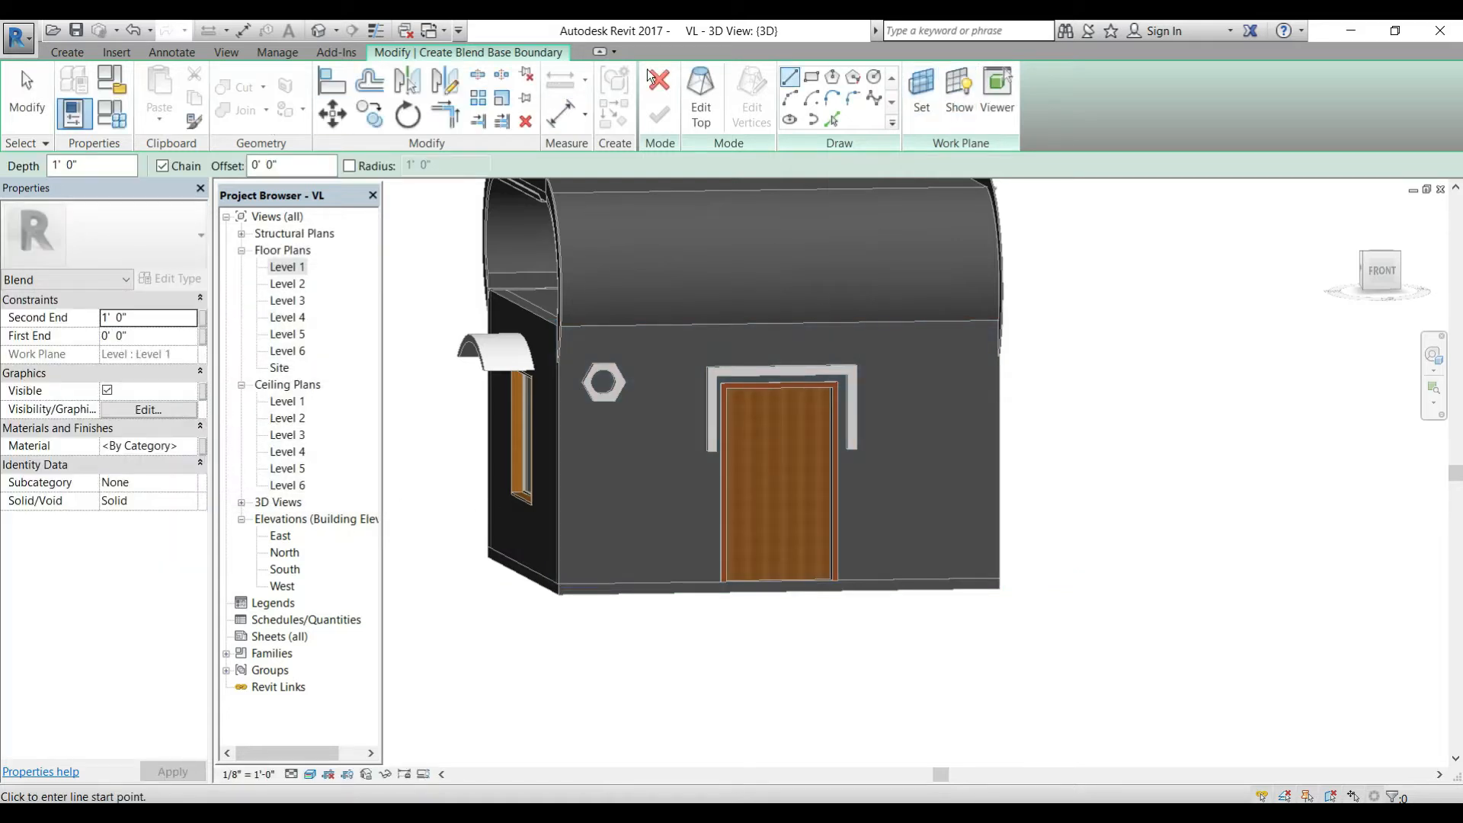
pyautogui.click(660, 84)
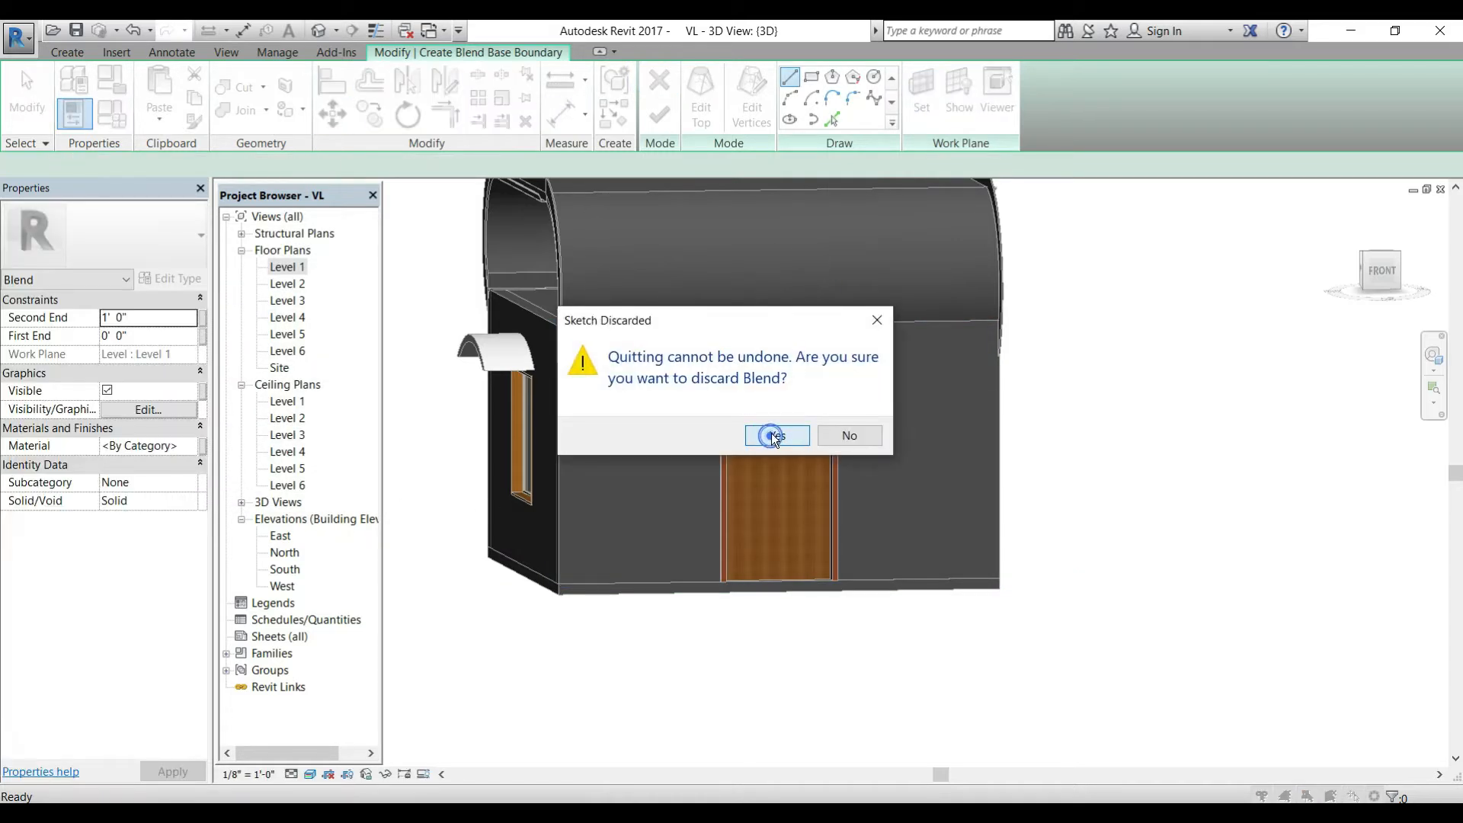
pyautogui.click(773, 437)
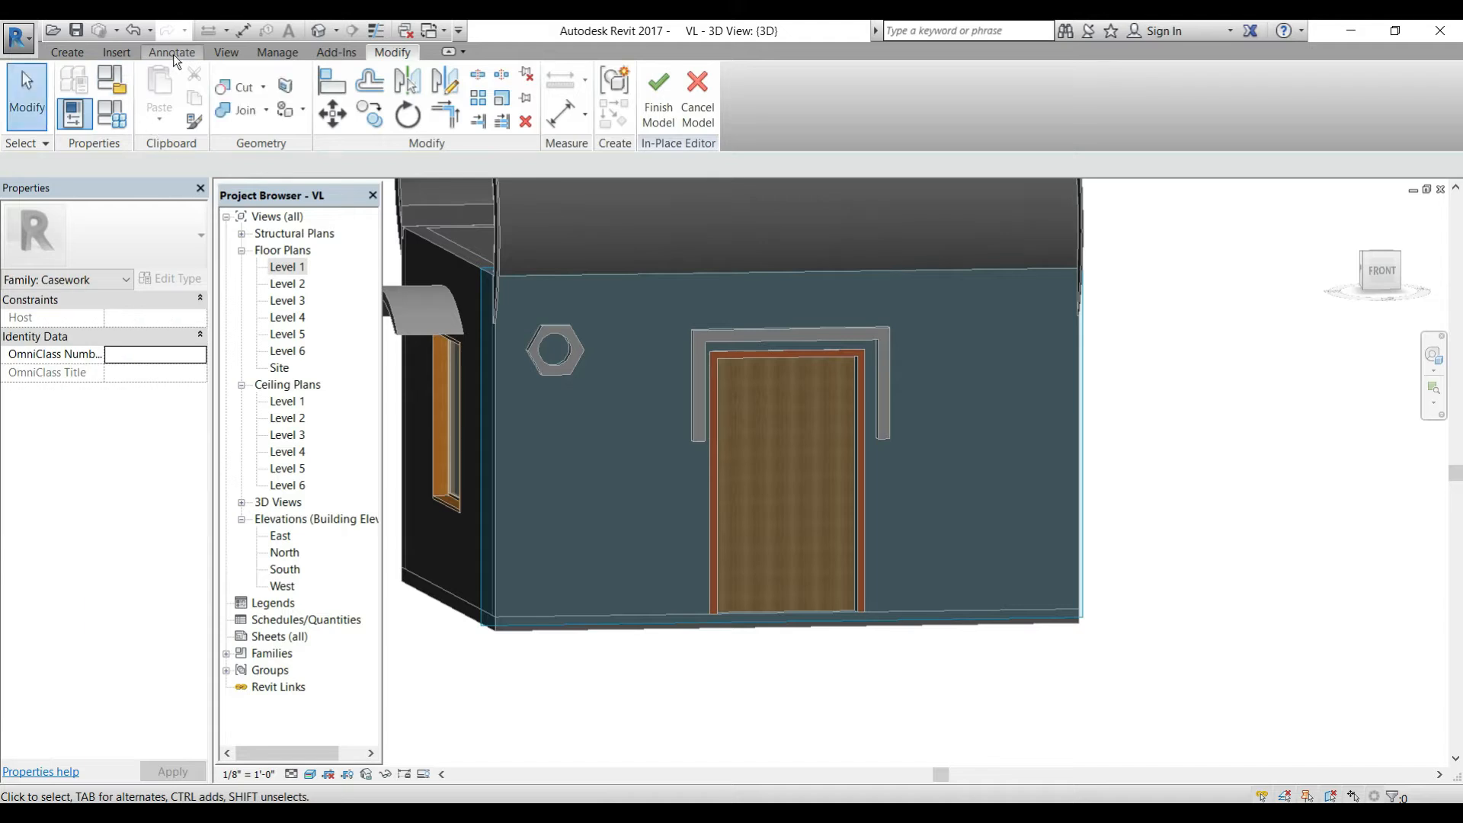
# Set the in-place model's work plane to Level : Level 1 in the 3D view
pyautogui.click(76, 53)
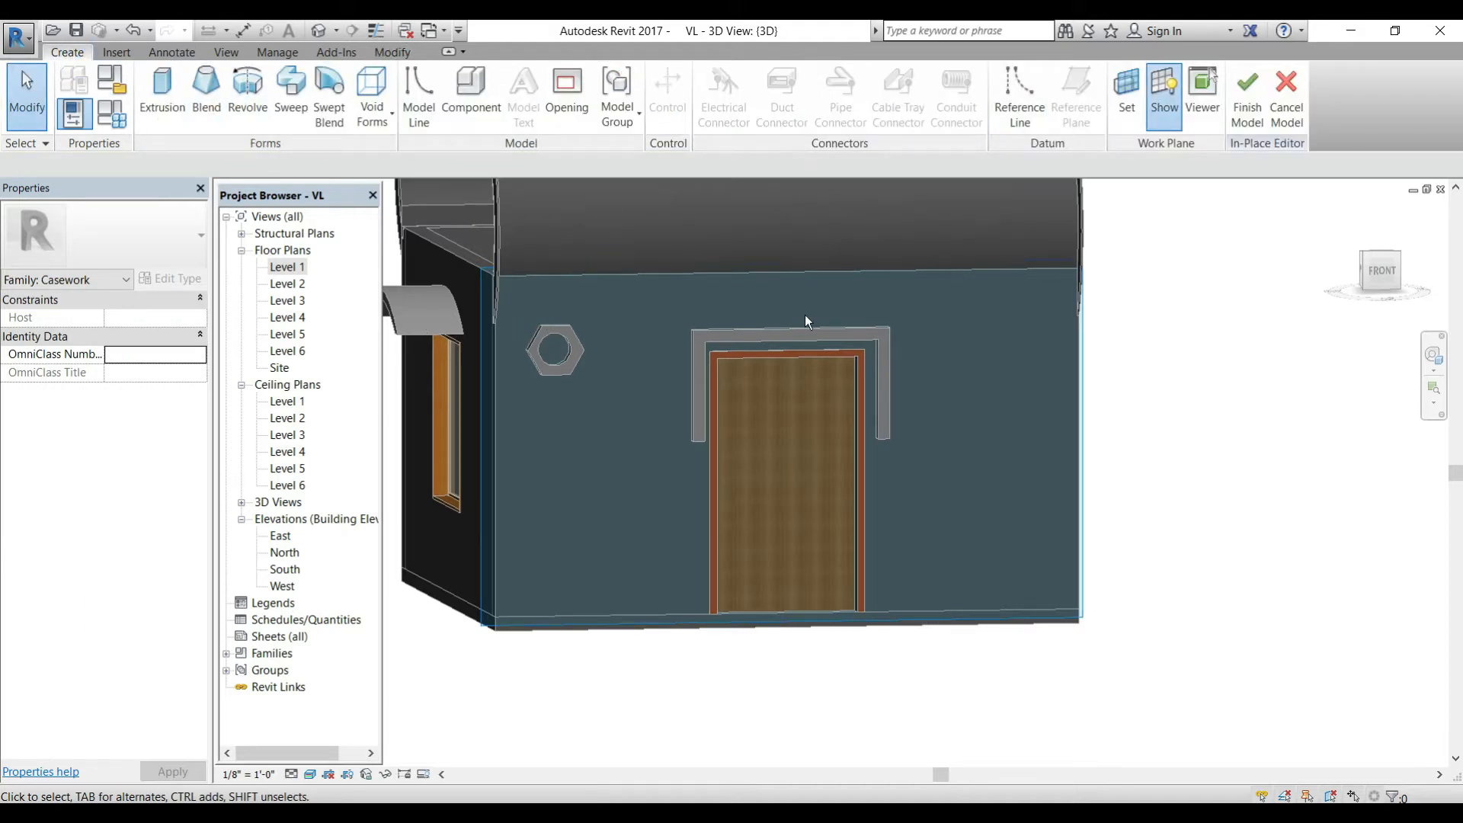
pyautogui.scroll(-1, 793, 321)
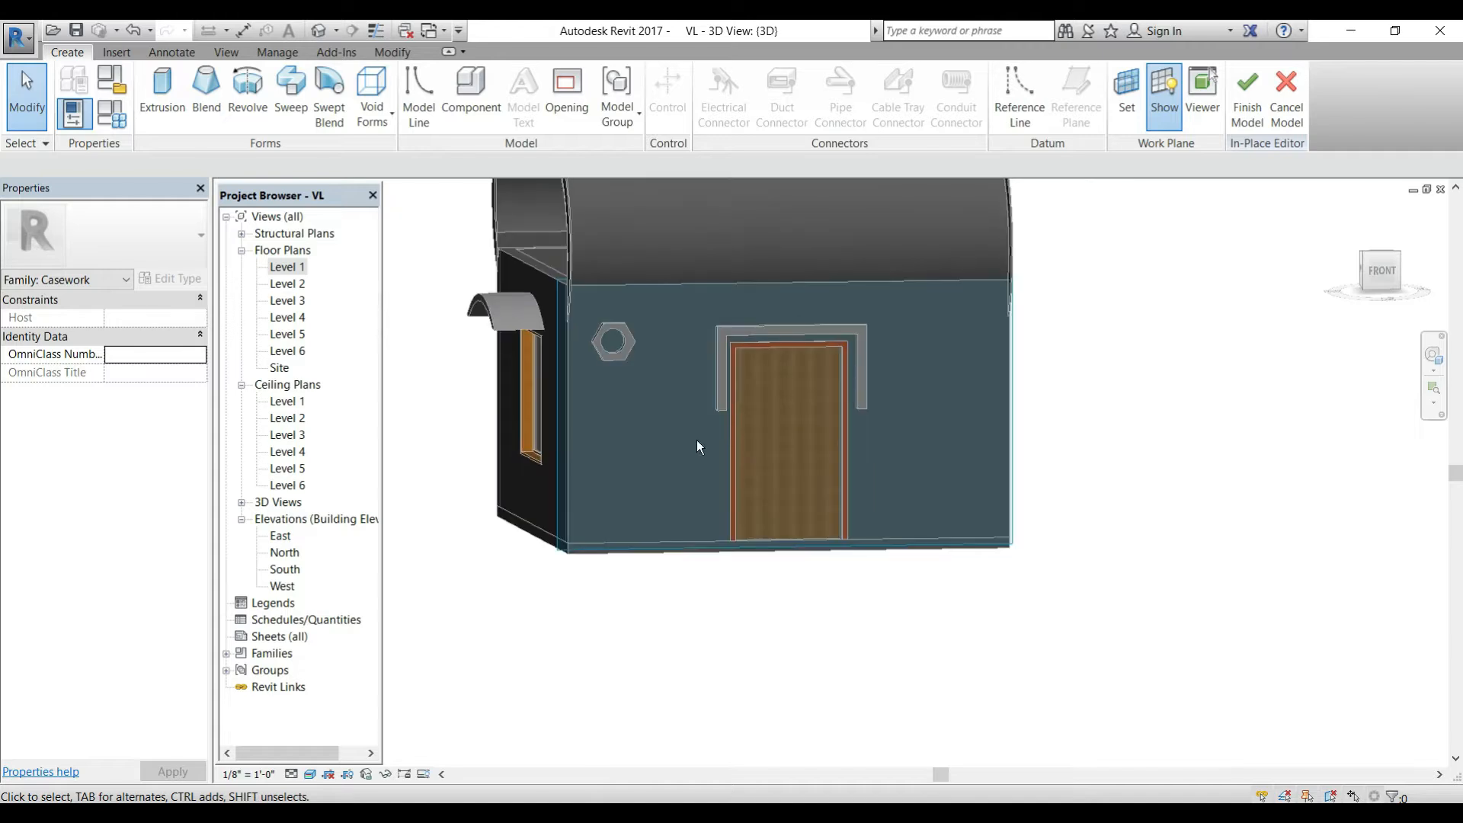
pyautogui.click(1127, 88)
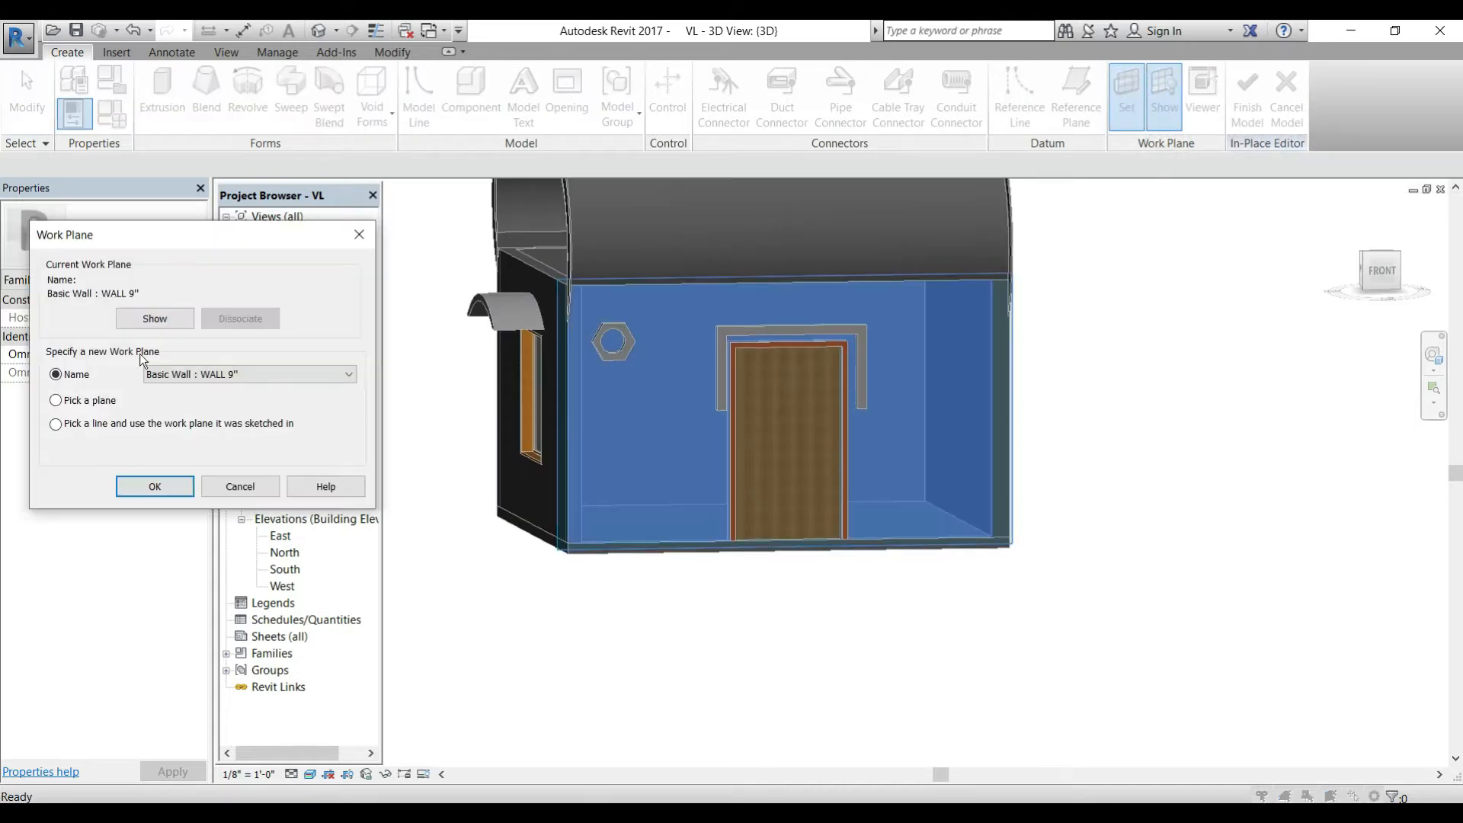
pyautogui.click(164, 374)
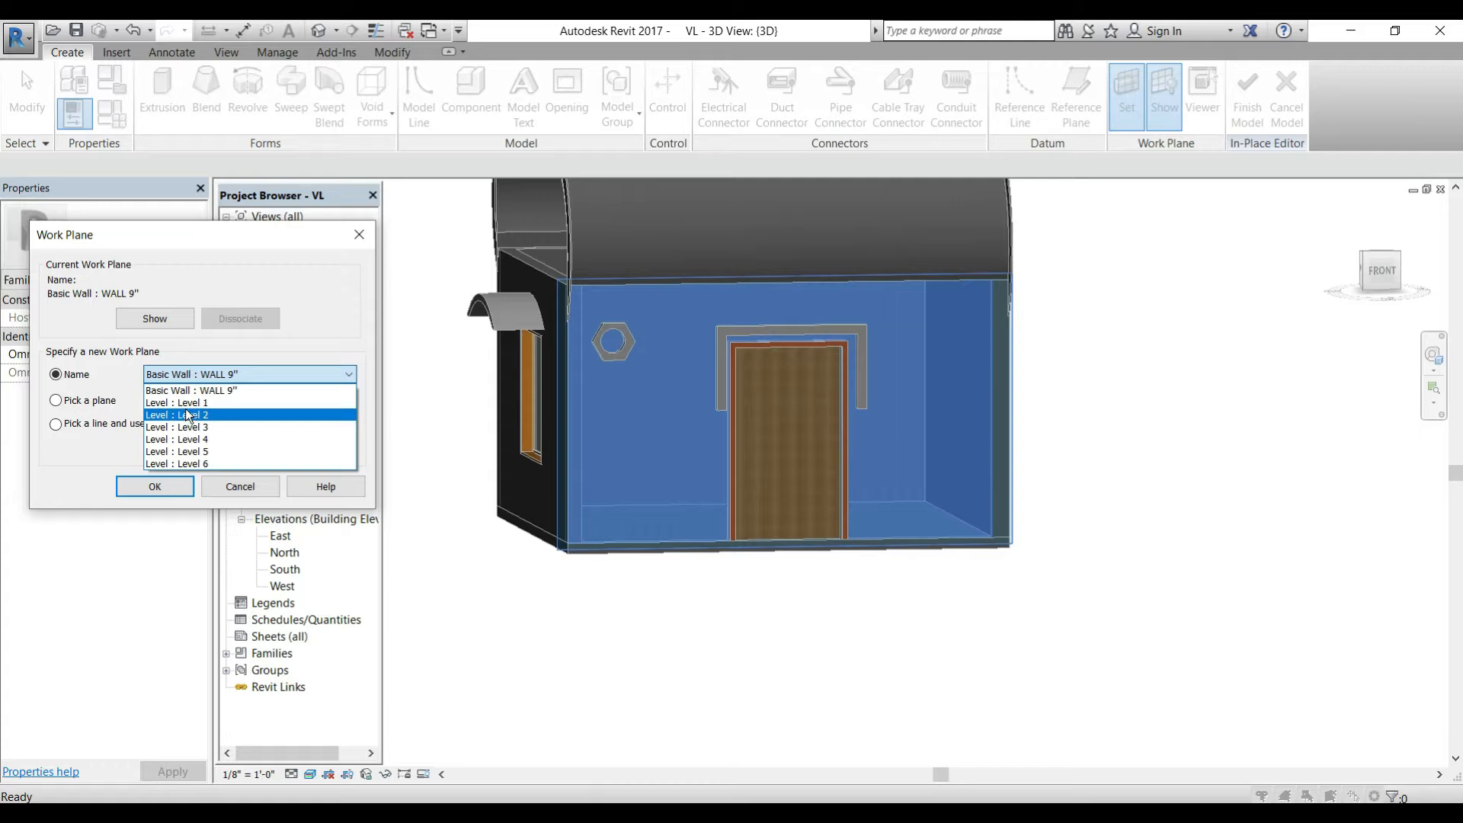
pyautogui.click(189, 412)
pyautogui.click(204, 374)
pyautogui.click(183, 388)
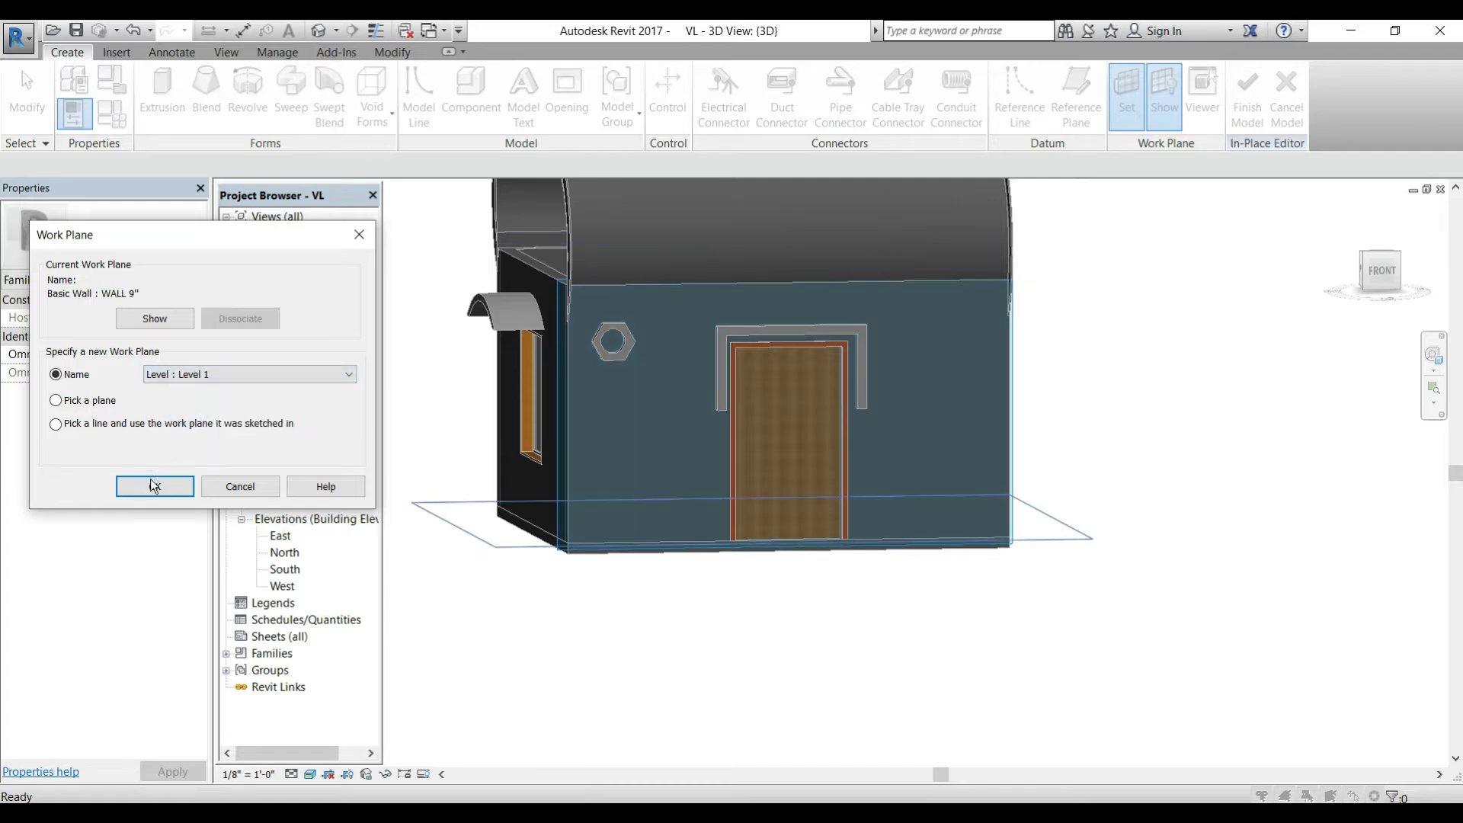
pyautogui.click(151, 485)
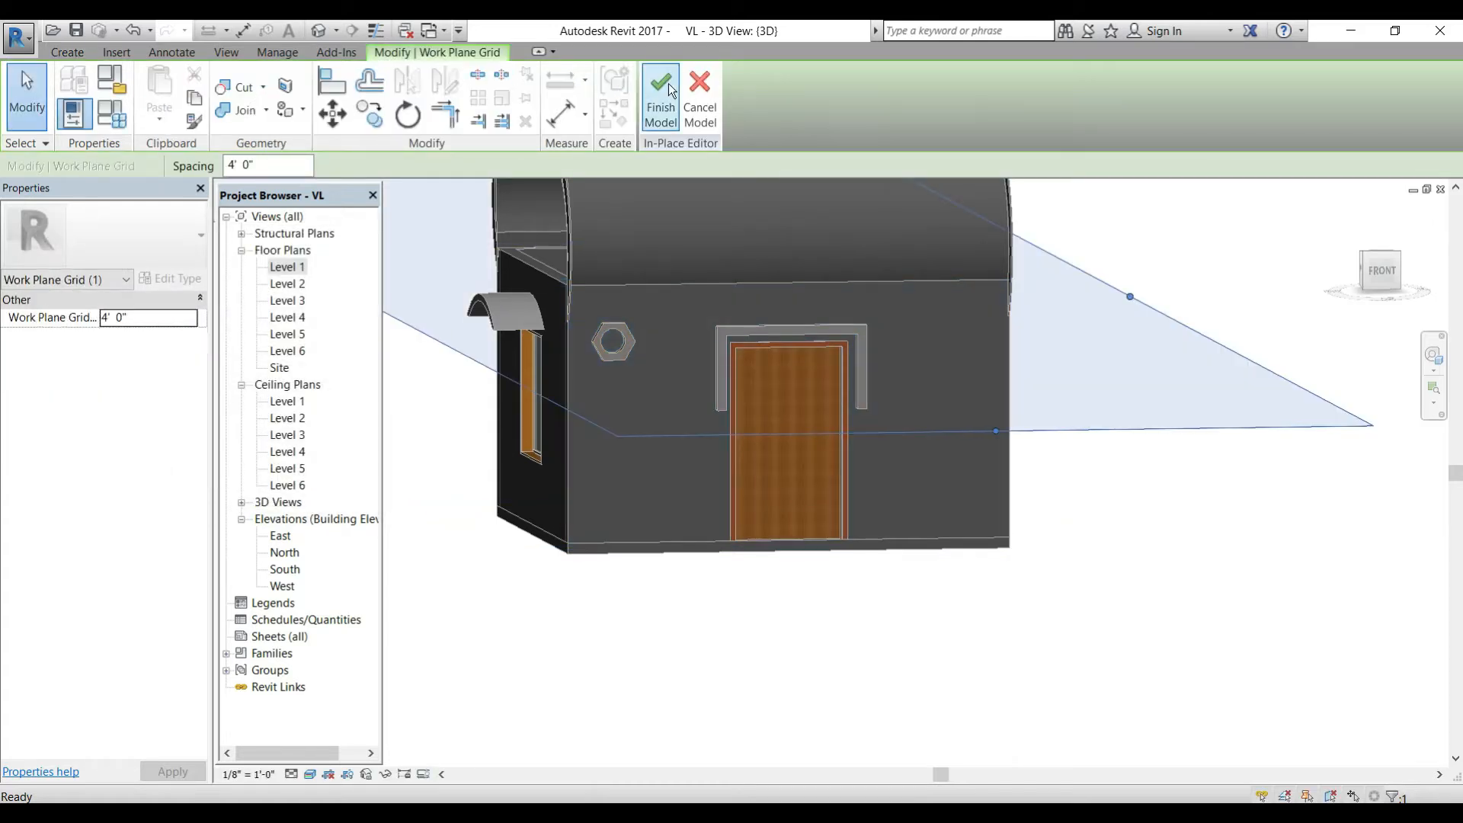
# Finish the empty in-place model, accept its deletion, and open the Level 1 floor plan
pyautogui.click(670, 86)
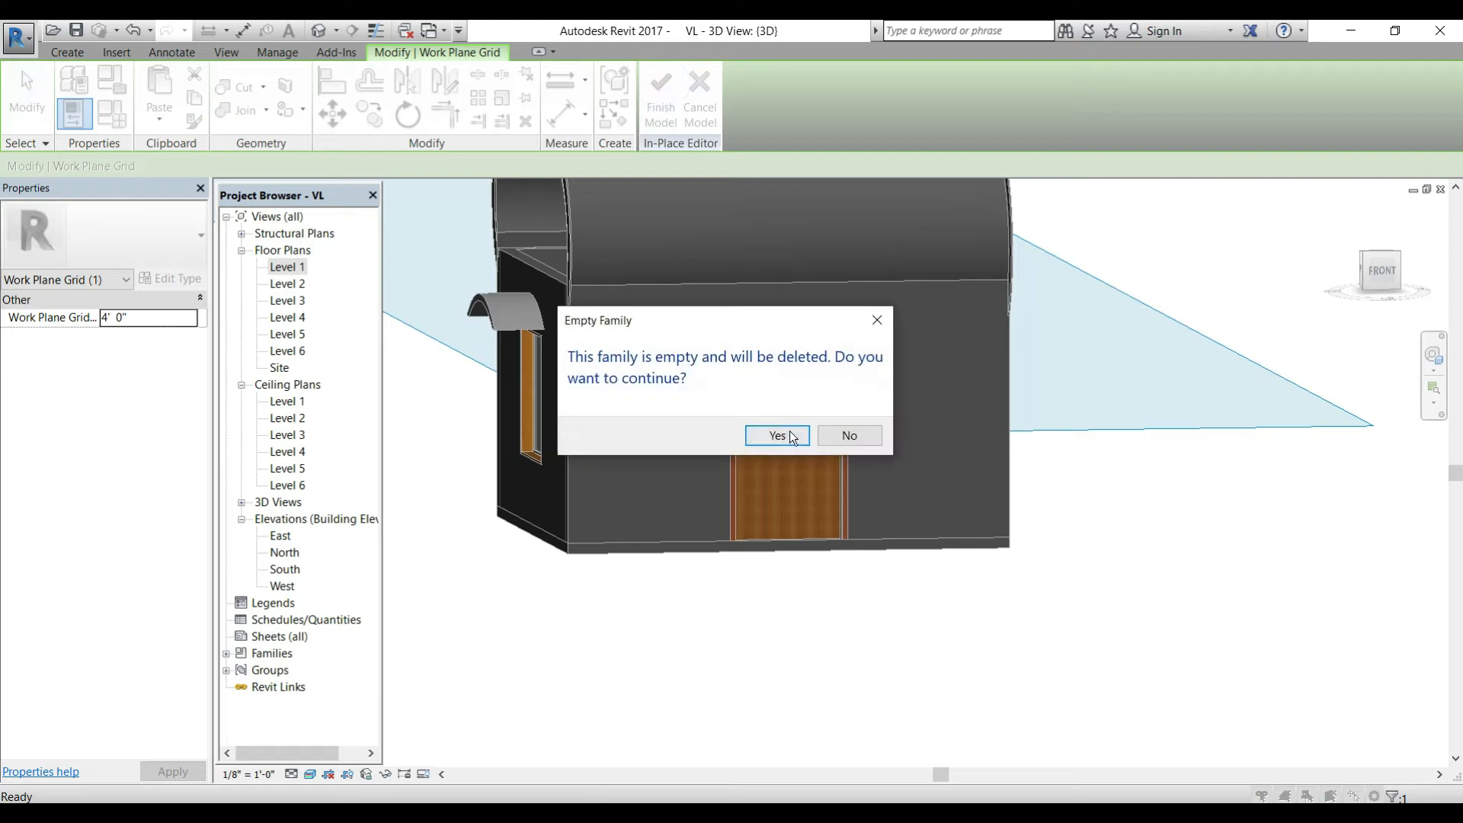
pyautogui.click(791, 435)
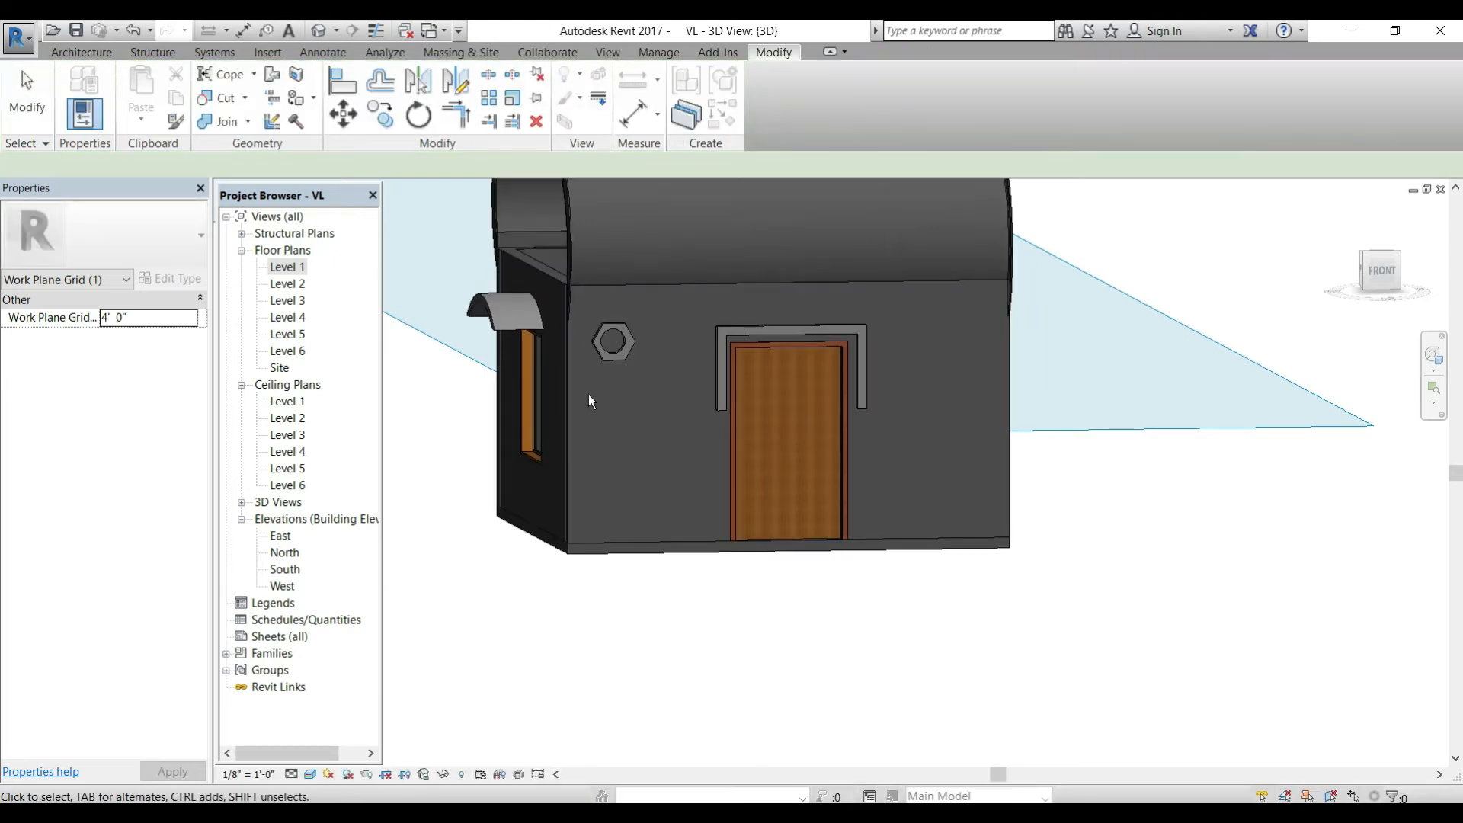
pyautogui.doubleClick(287, 266)
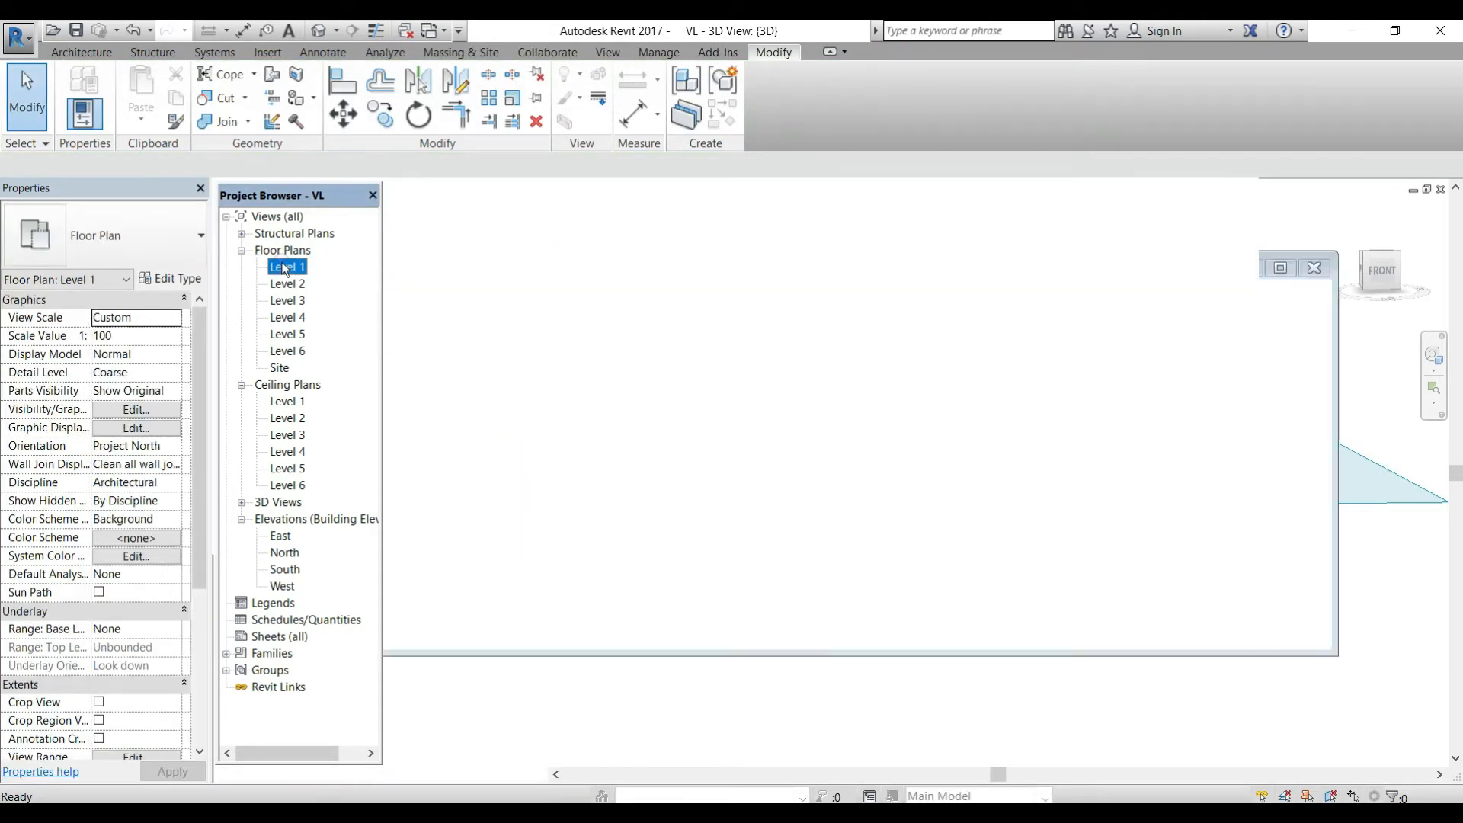
pyautogui.scroll(-2, 529, 361)
pyautogui.moveTo(530, 369); pyautogui.dragTo(693, 328, button='middle')
# Start a new in-place model in the Casework category with the suggested name
pyautogui.click(82, 52)
pyautogui.click(218, 112)
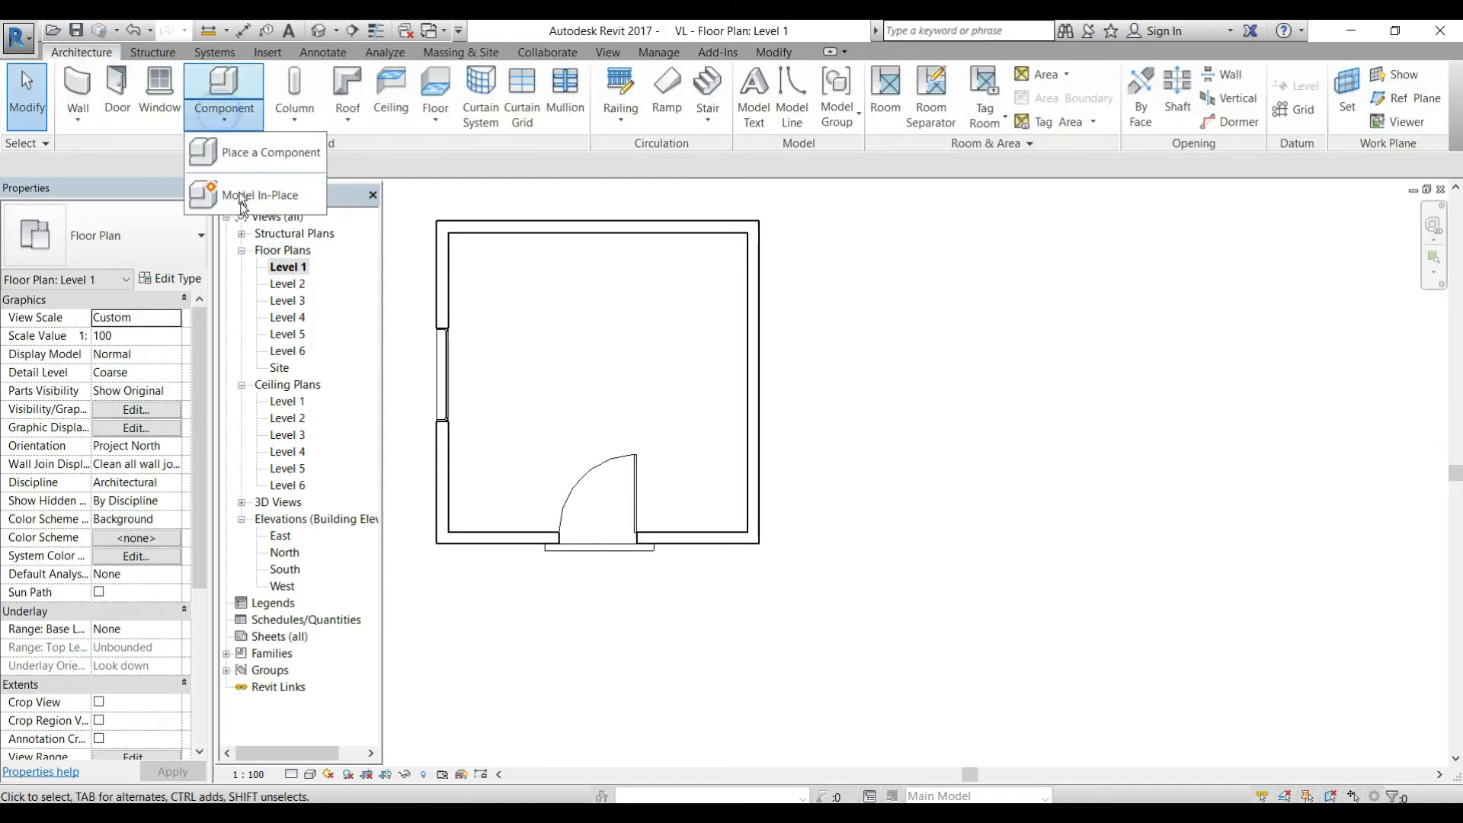
pyautogui.click(241, 200)
pyautogui.click(750, 624)
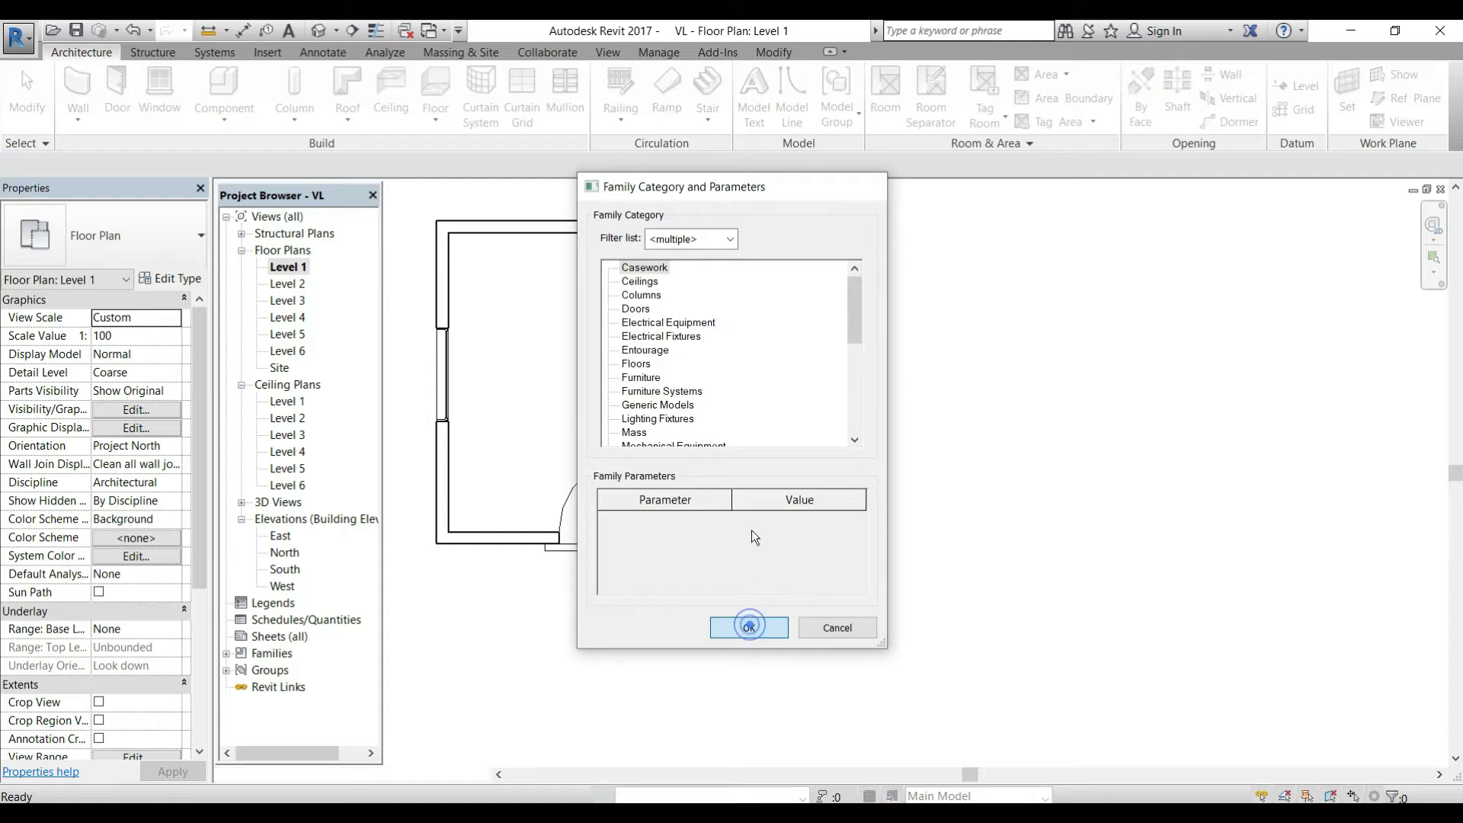
pyautogui.click(724, 461)
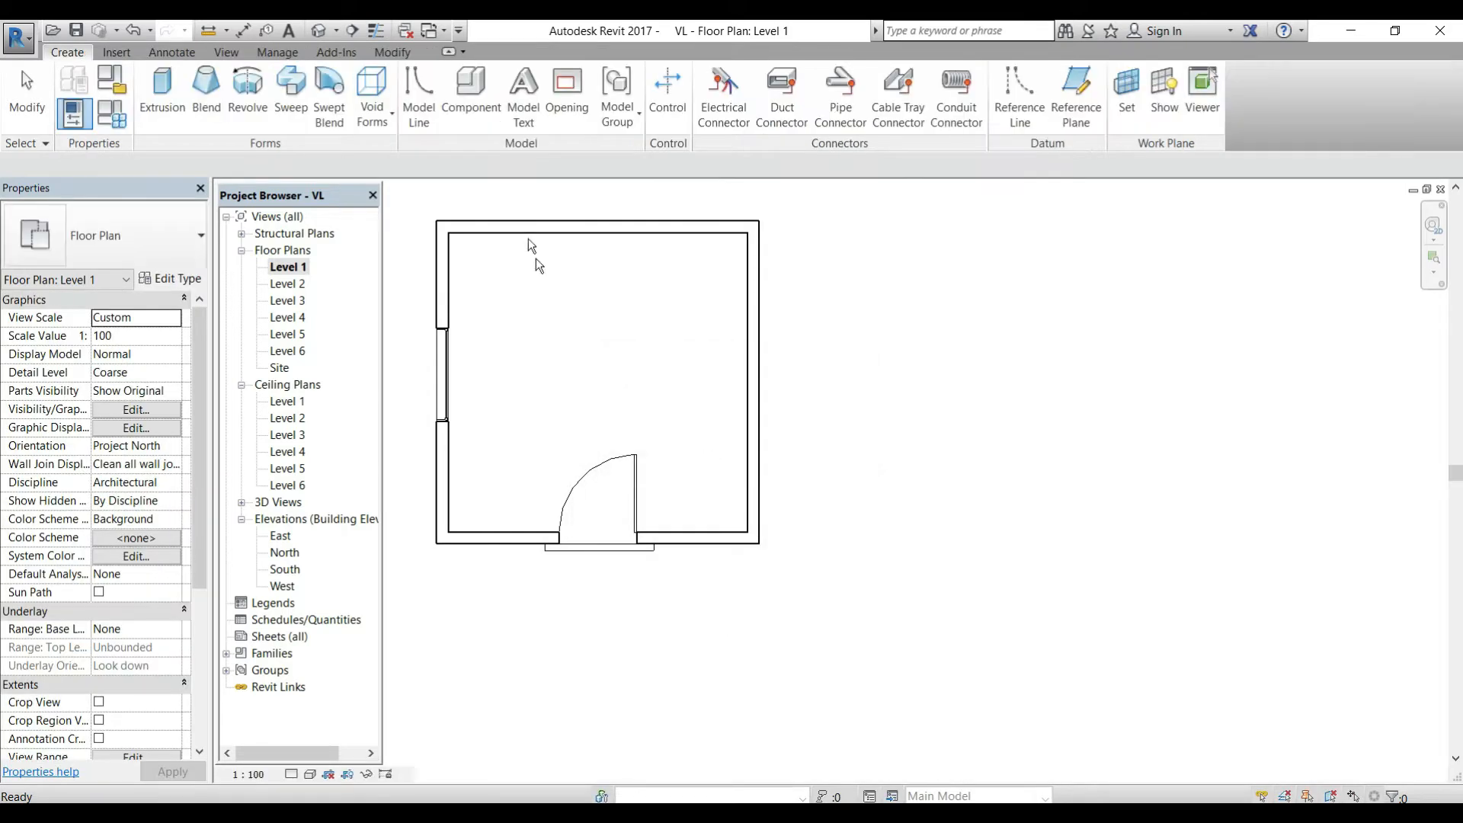
# Start a blend and sketch a large six-sided polygon outside the house, beside the east wall, as its base
pyautogui.click(206, 90)
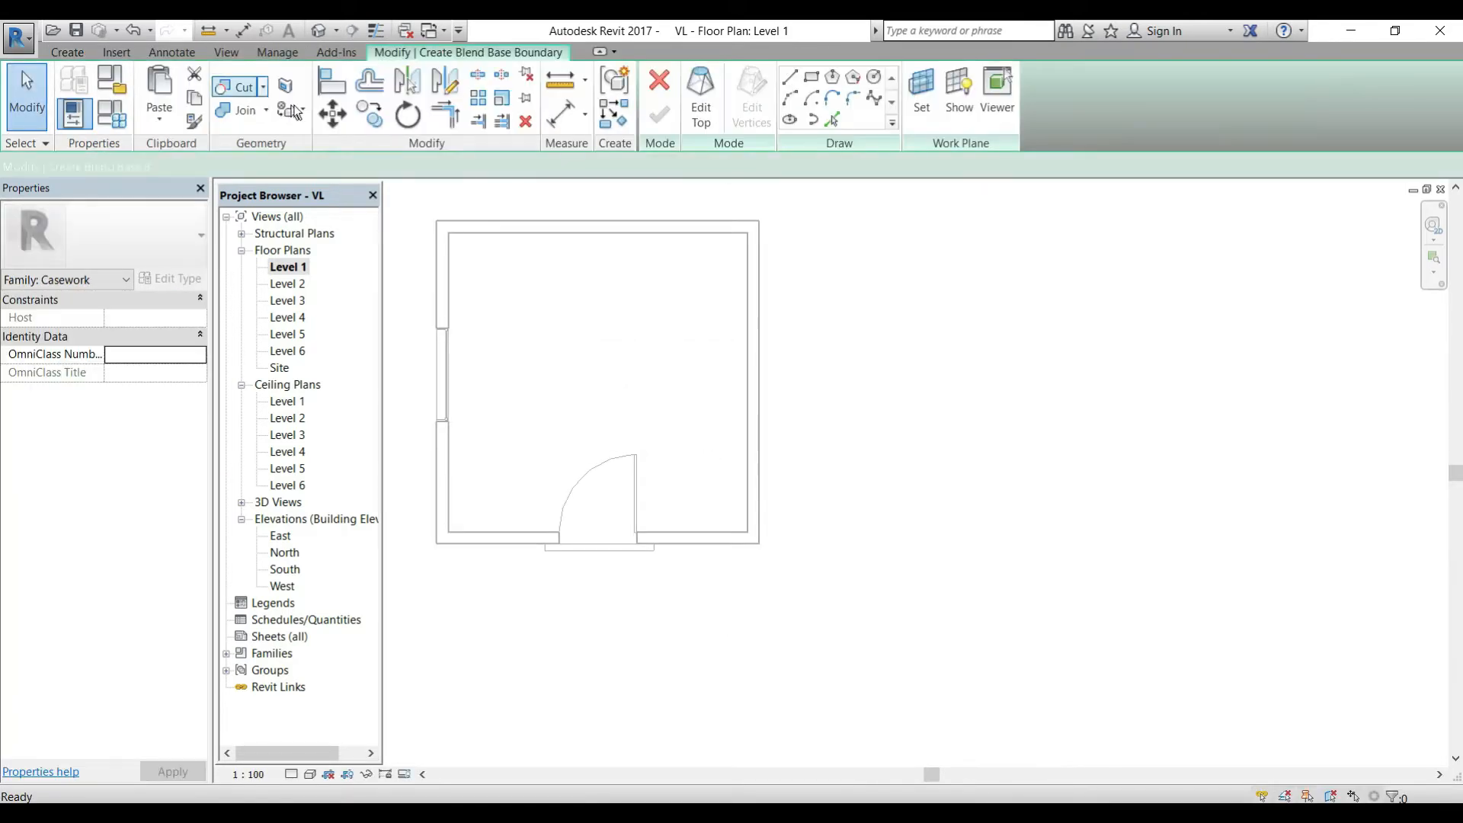
pyautogui.click(832, 76)
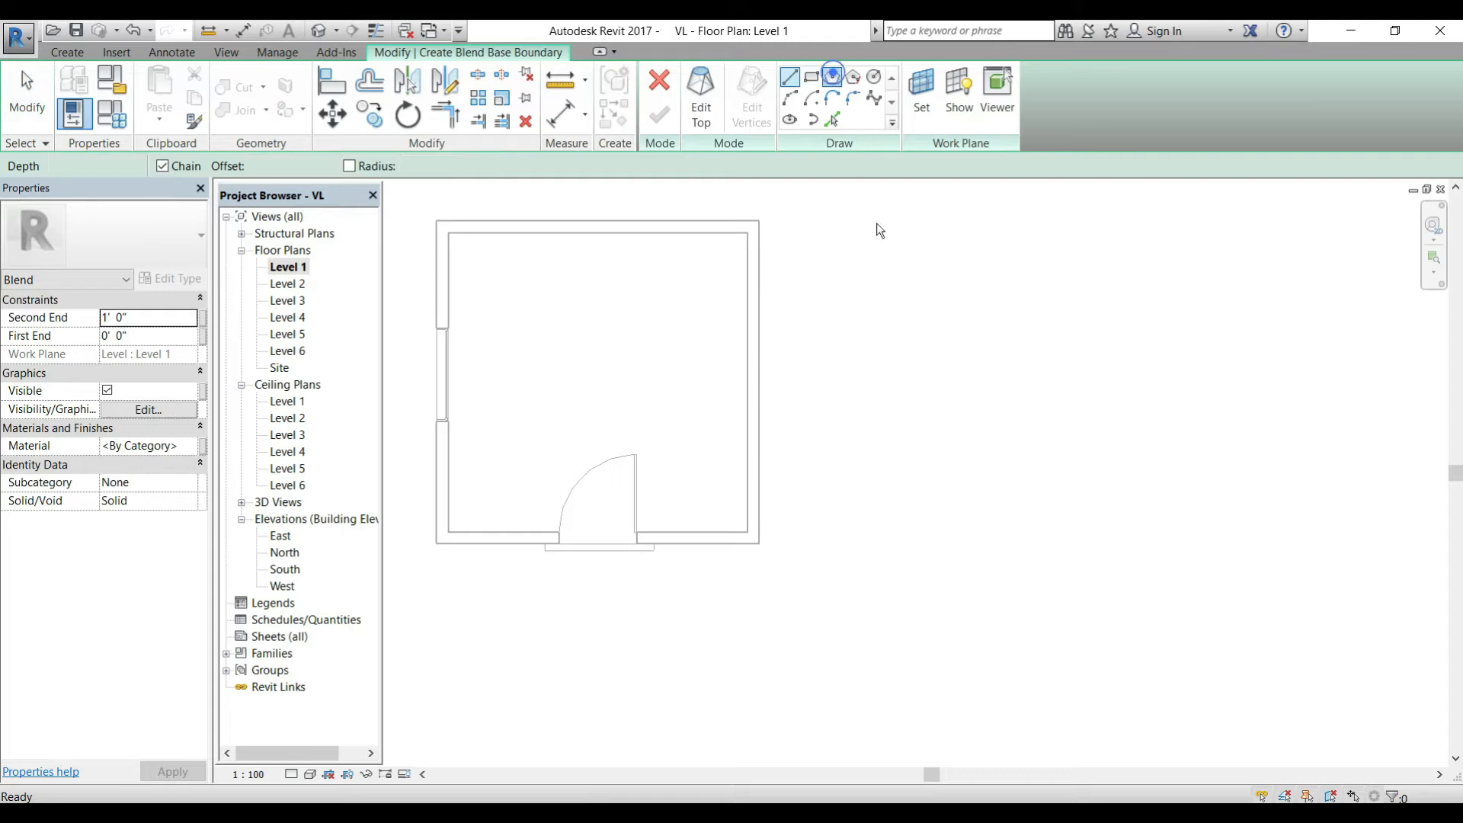
pyautogui.click(903, 305)
pyautogui.click(993, 395)
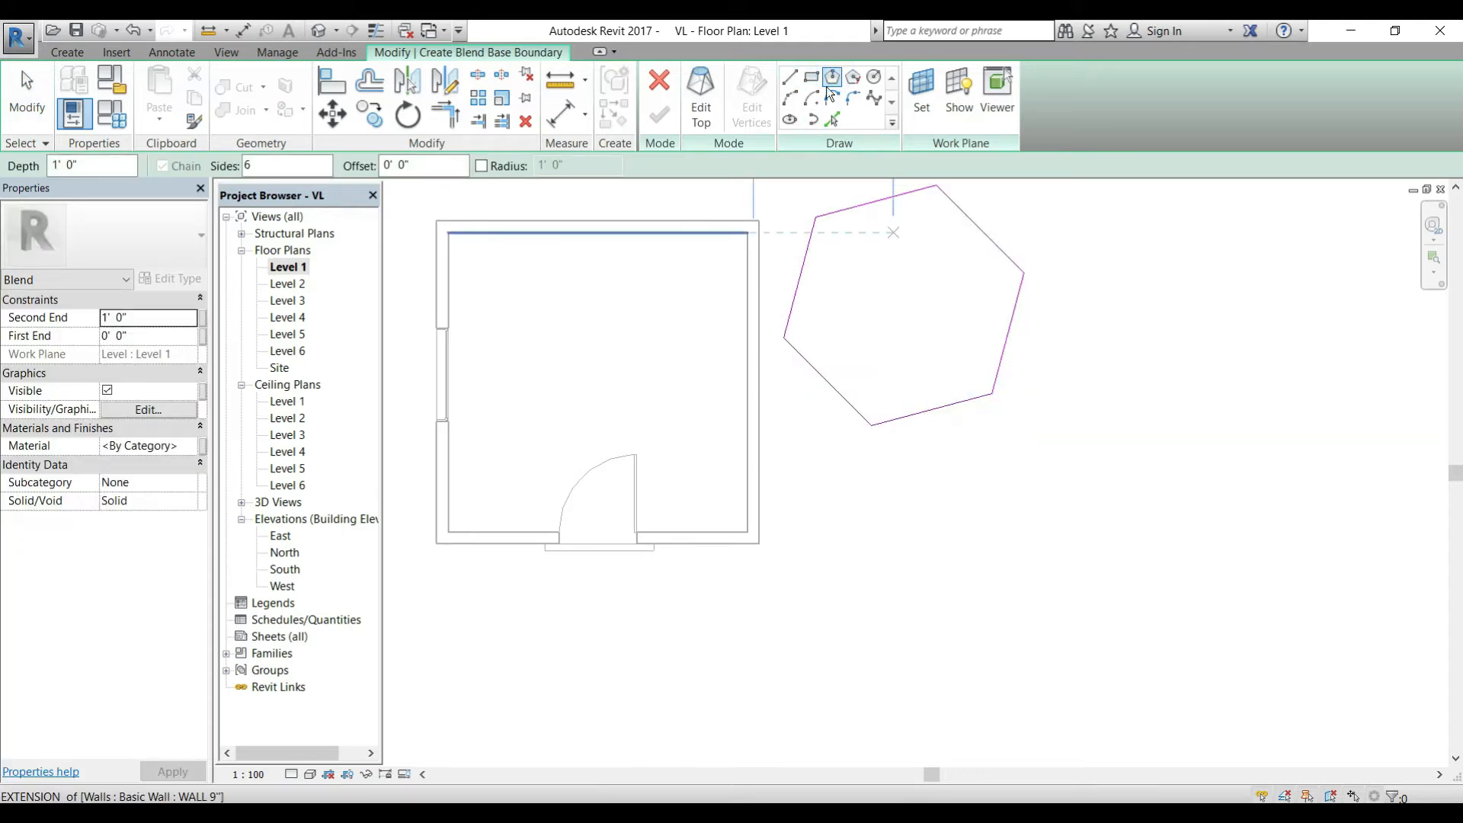
# Try to sketch the blend's top as a smaller six-sided polygon inside the large one
pyautogui.click(701, 98)
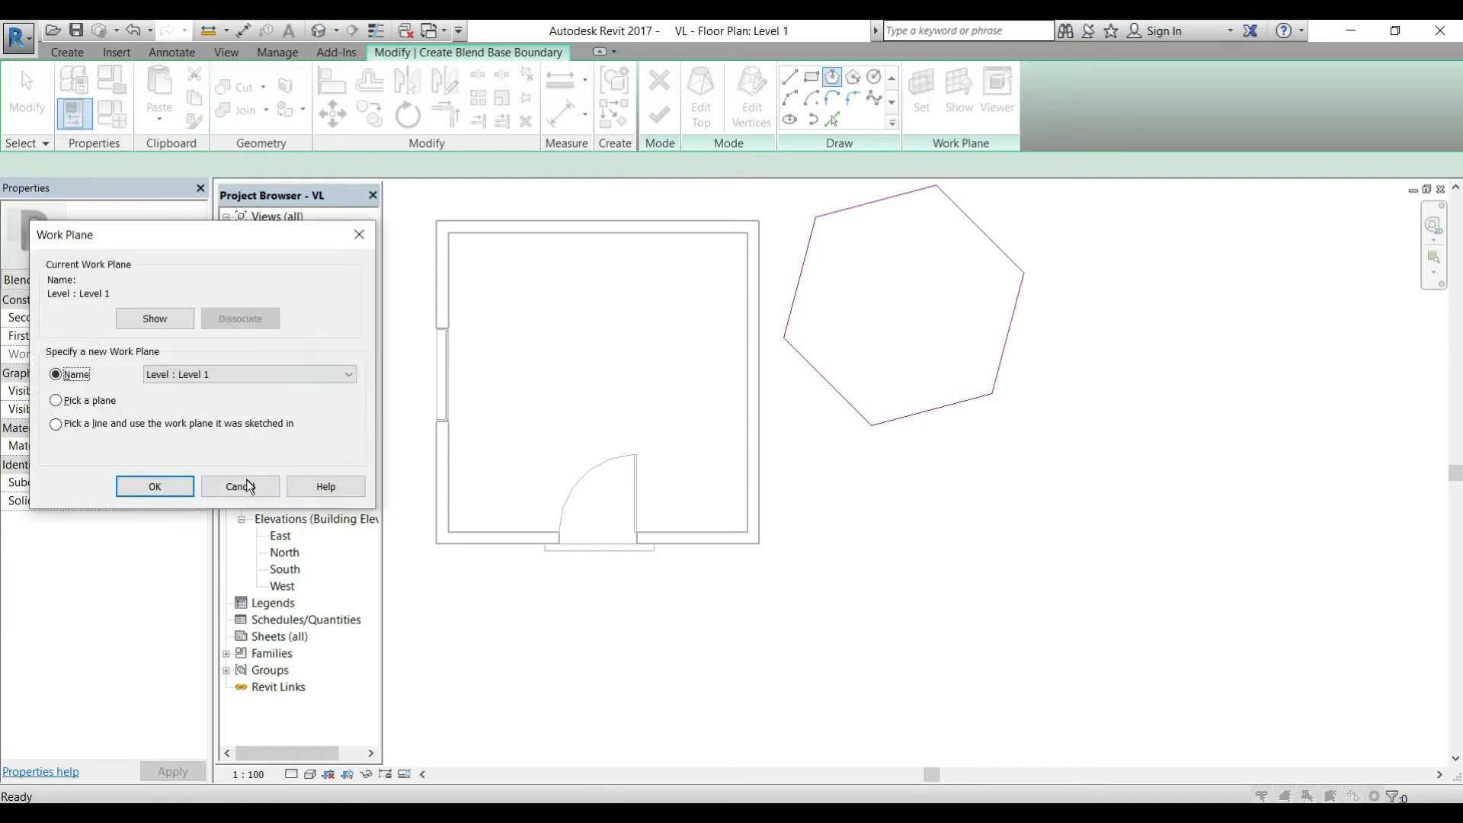
pyautogui.click(248, 486)
pyautogui.click(832, 77)
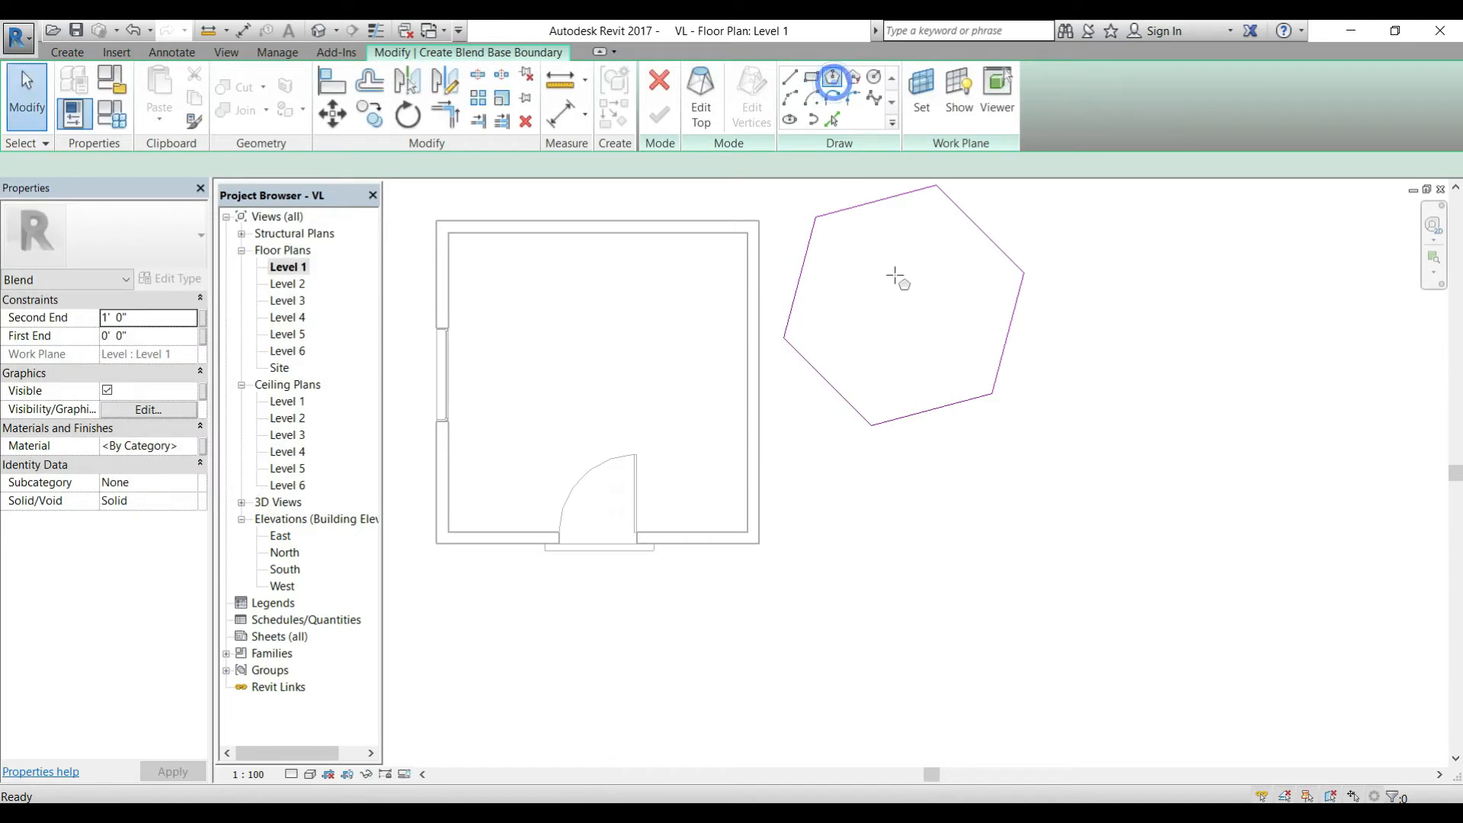
pyautogui.click(889, 282)
pyautogui.click(924, 312)
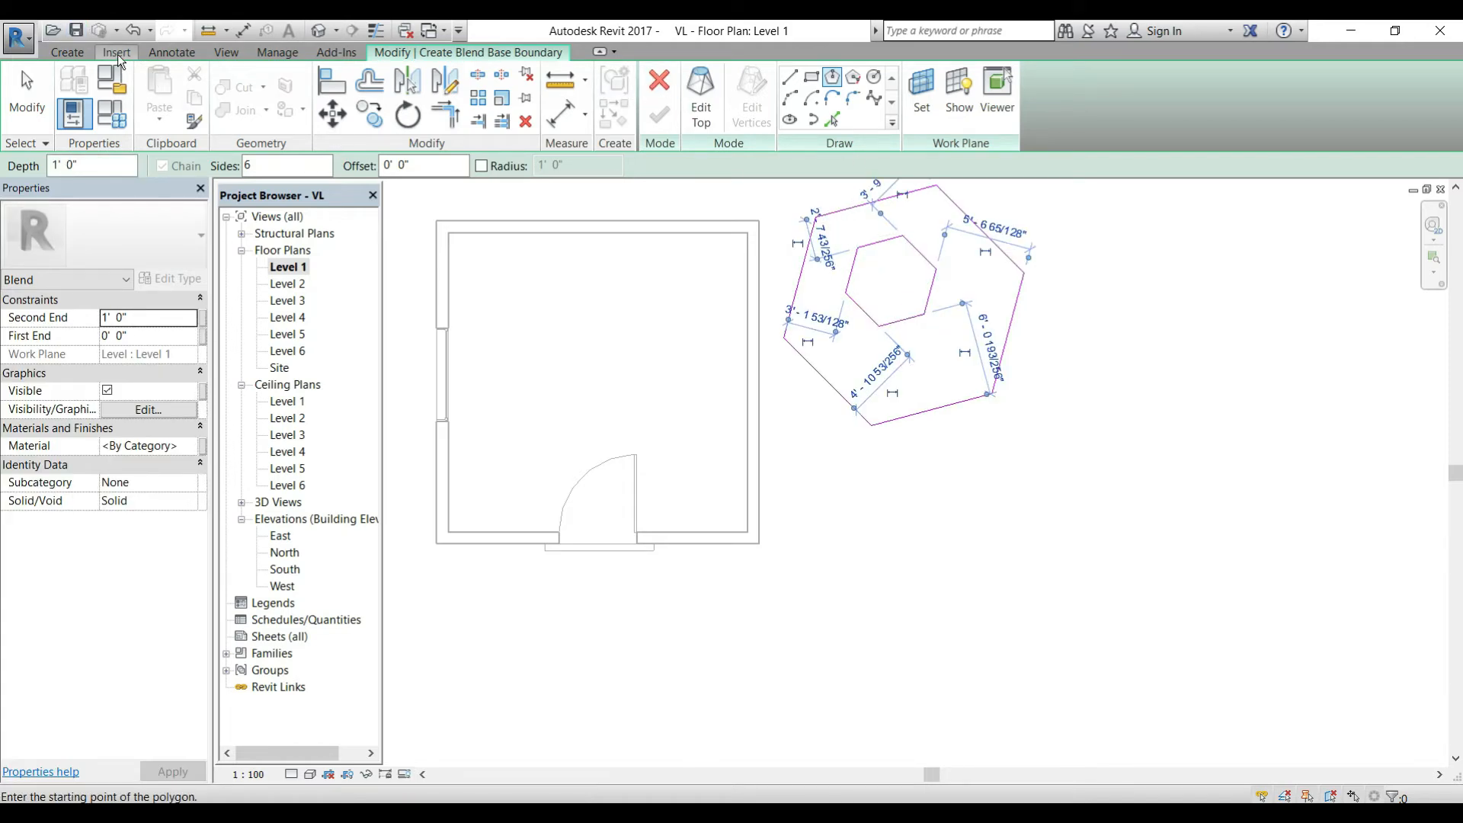
pyautogui.click(67, 52)
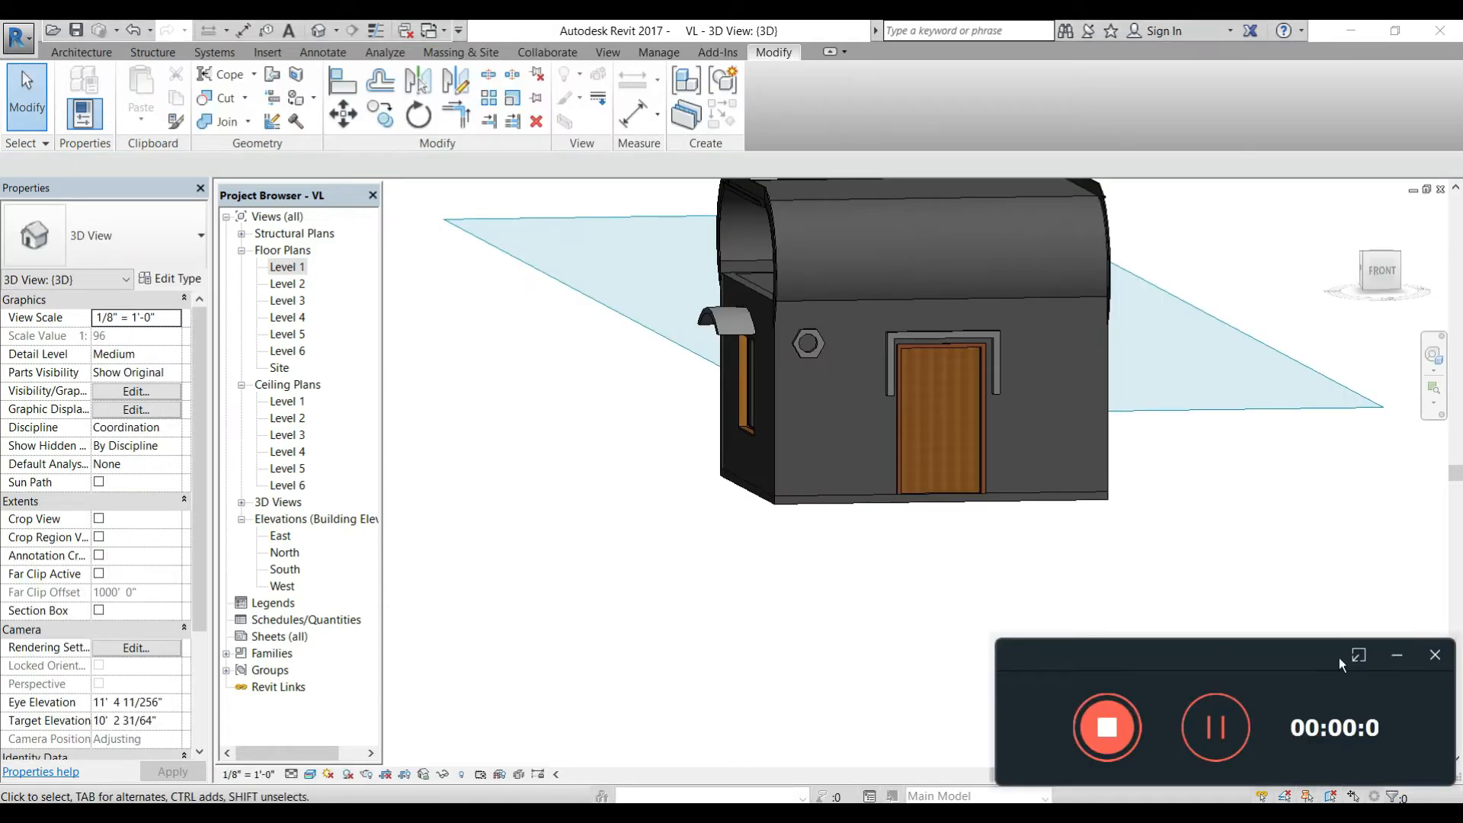
# Open the Level 1 floor plan and start an in-place Casework model named Casework 4
pyautogui.doubleClick(287, 267)
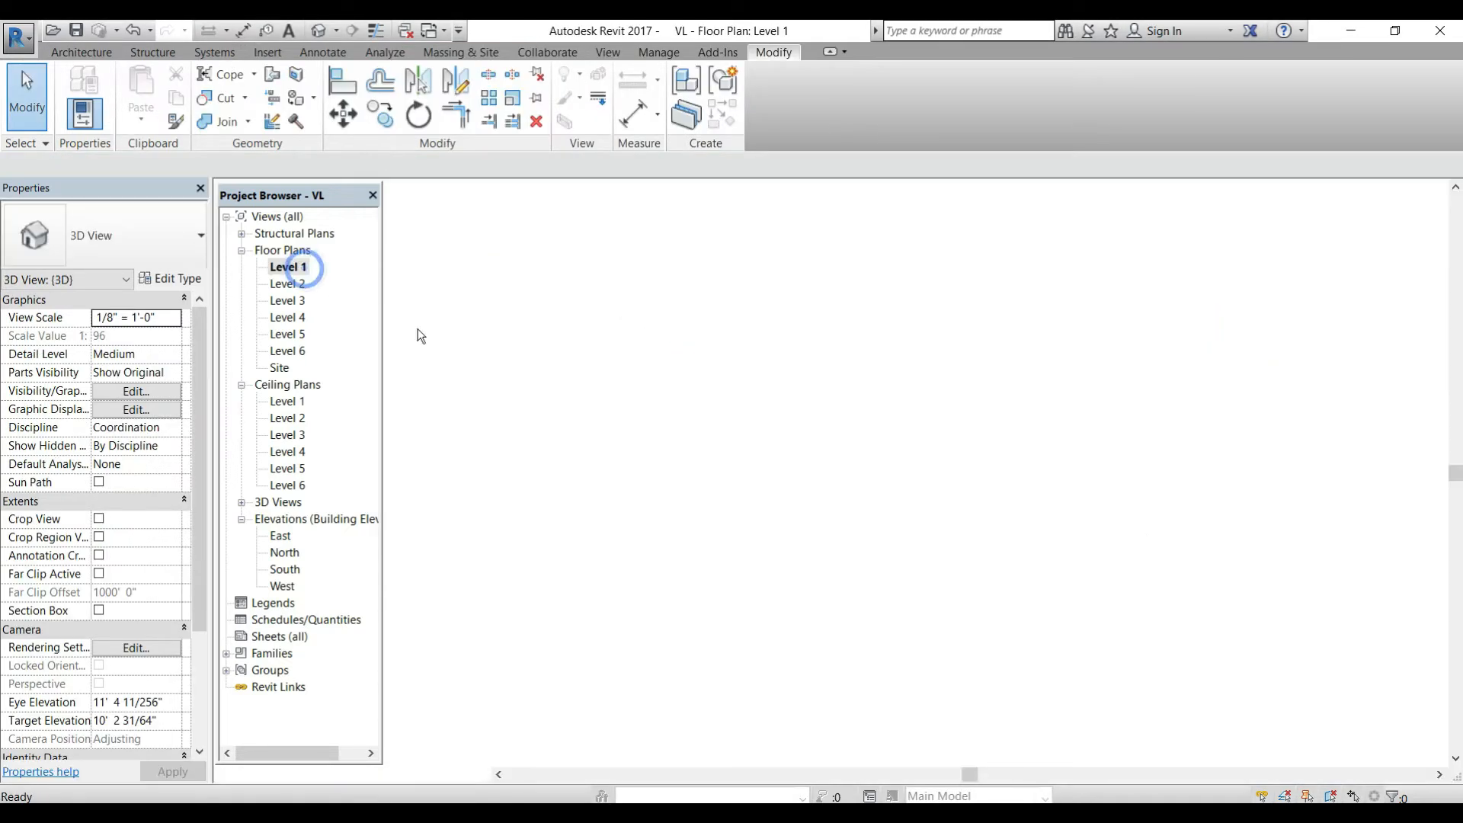
pyautogui.moveTo(702, 496); pyautogui.dragTo(744, 548, button='middle')
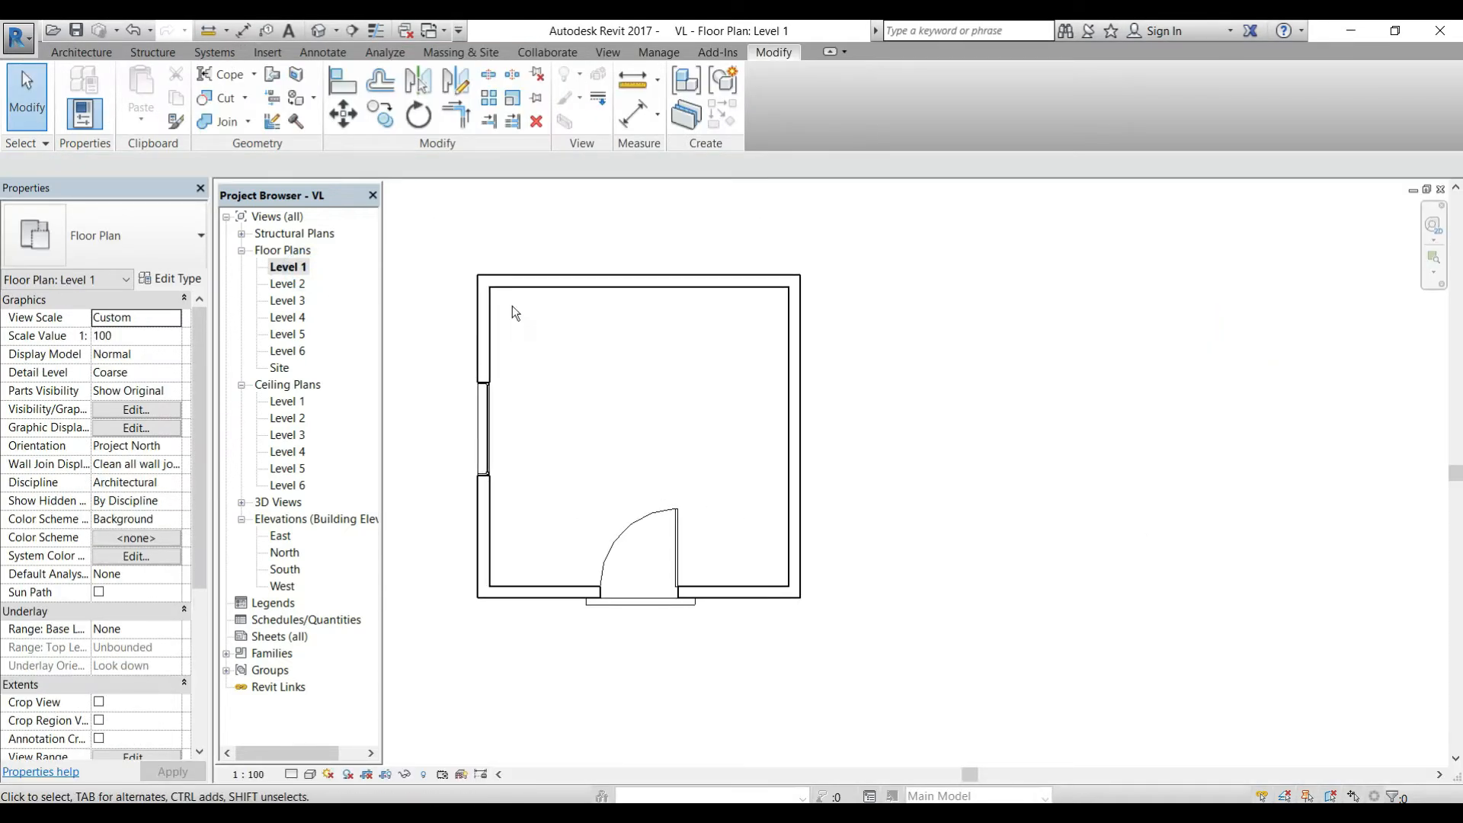
pyautogui.click(81, 52)
pyautogui.click(272, 125)
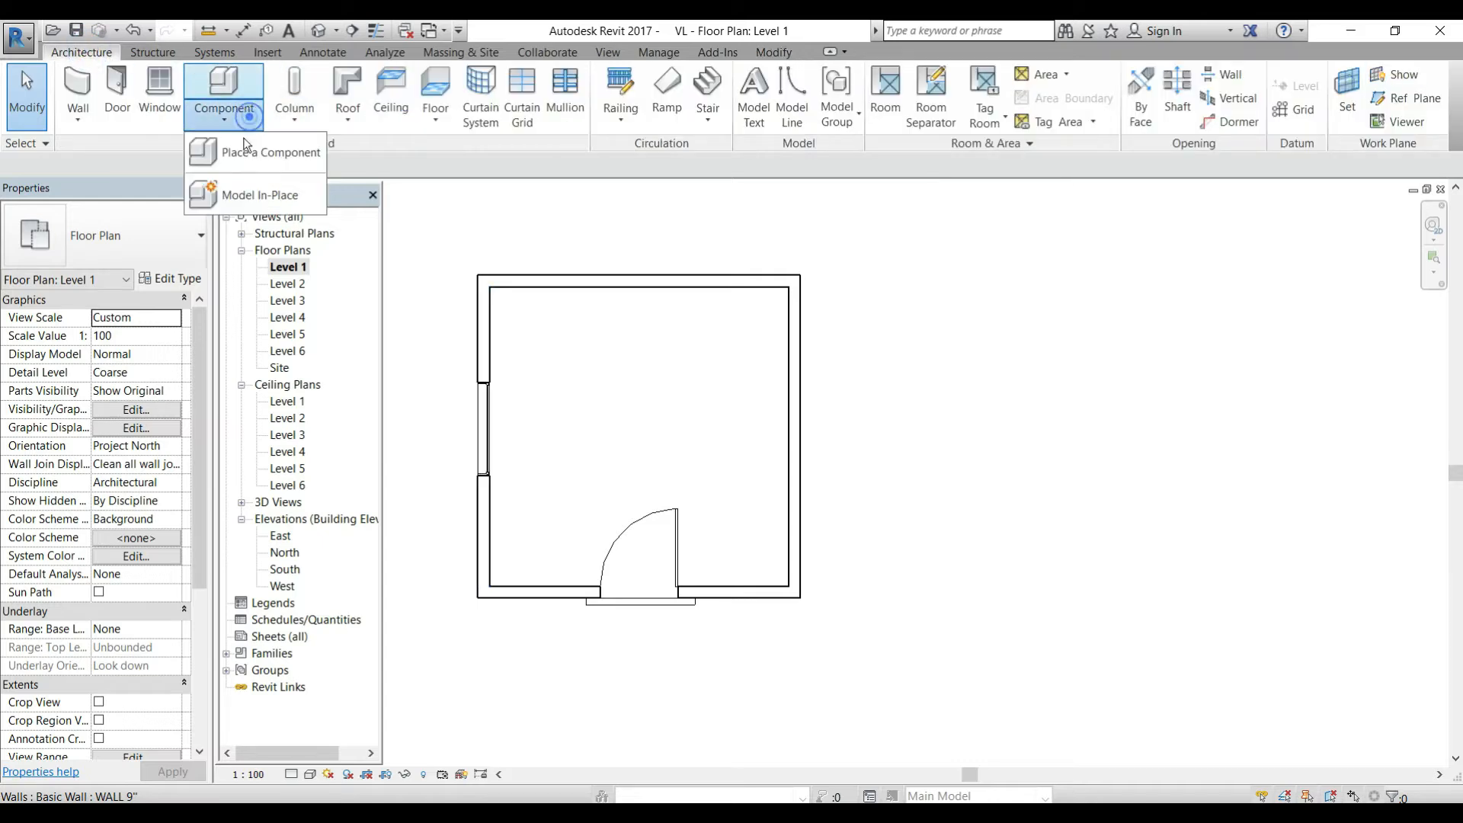
pyautogui.click(252, 196)
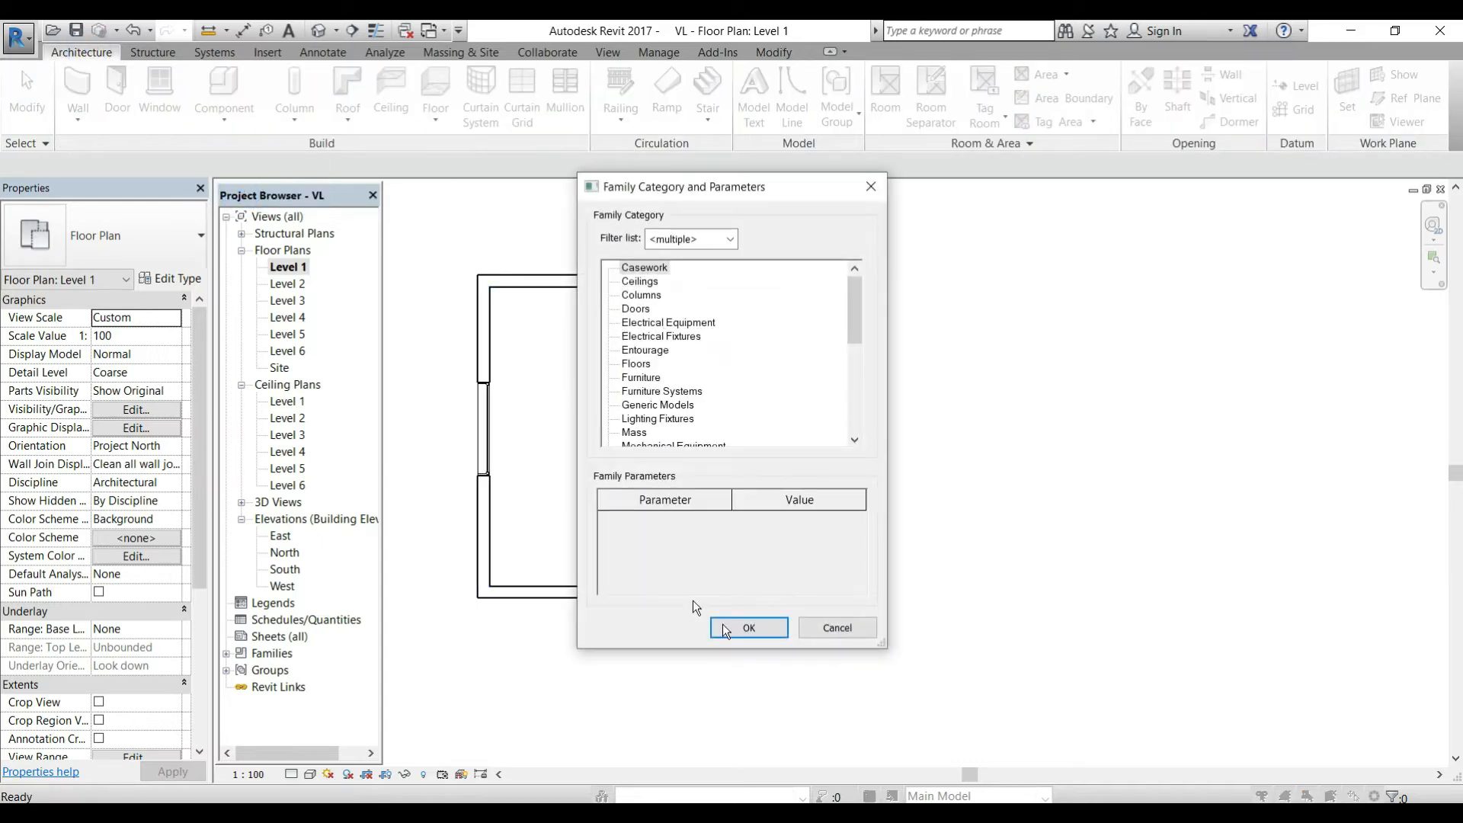
pyautogui.click(749, 627)
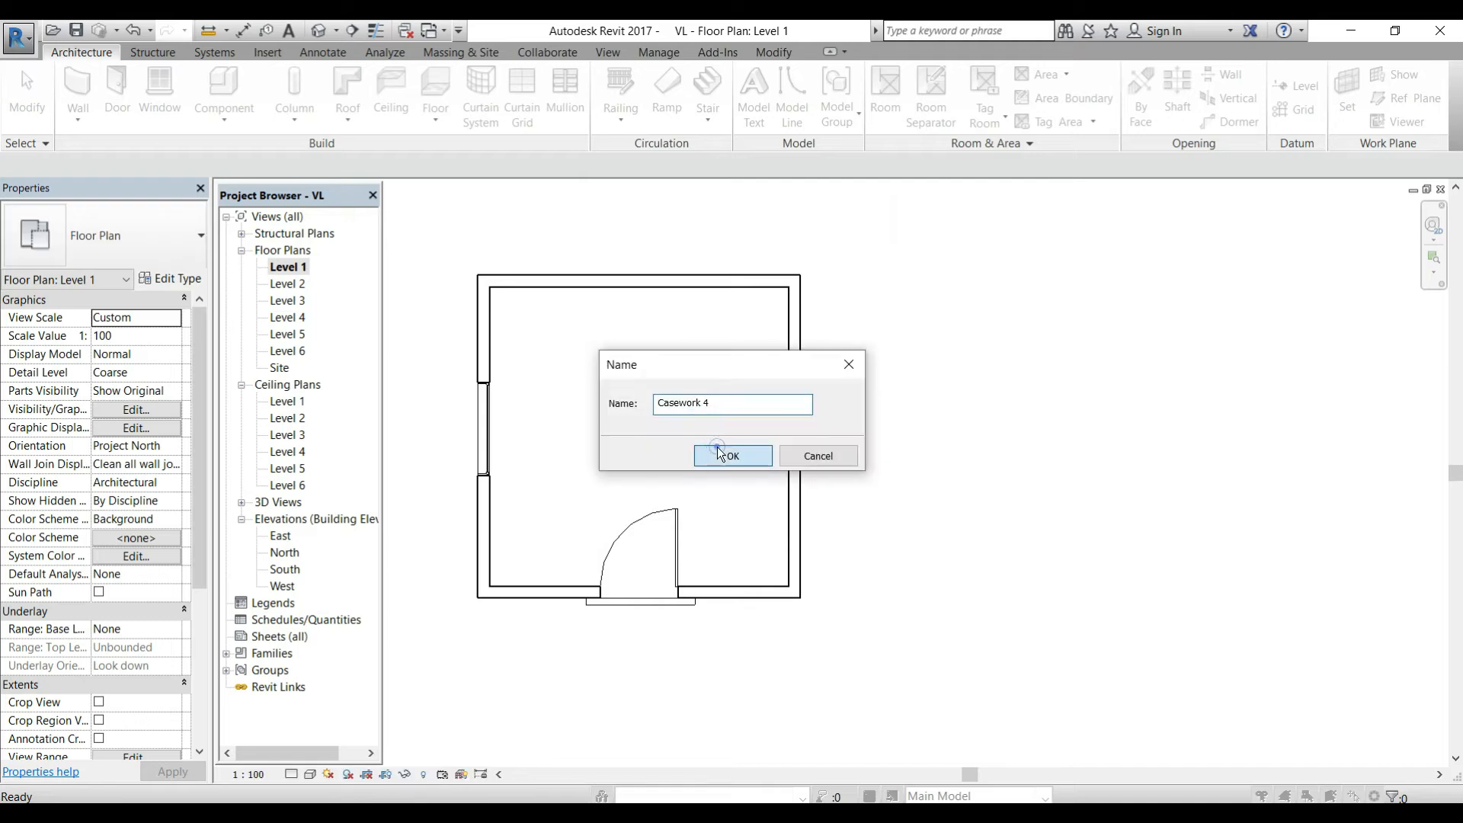
pyautogui.click(695, 450)
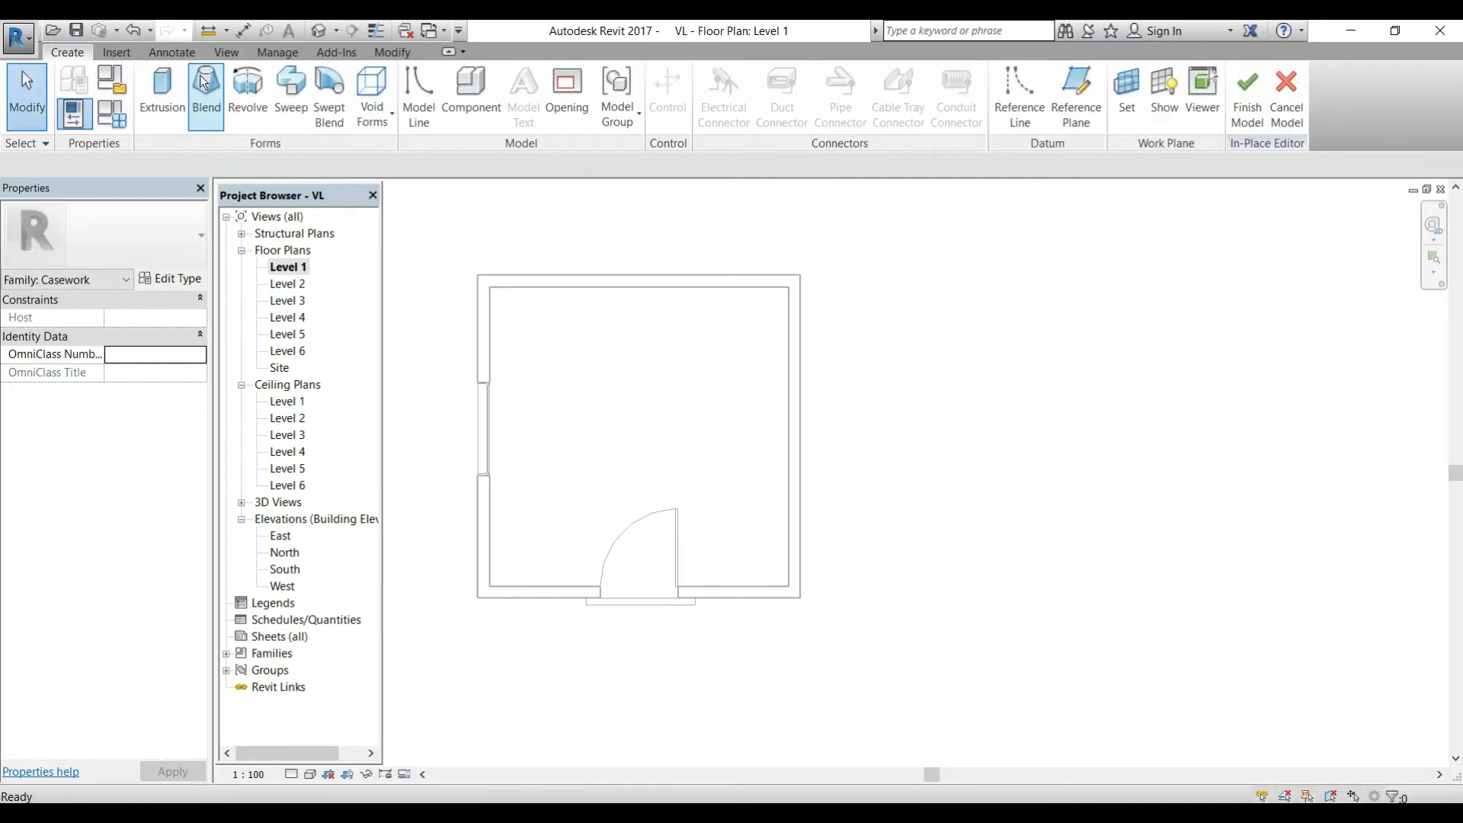
# Start a blend and sketch a six-sided polygon outside the house's east wall as its base boundary
pyautogui.click(204, 80)
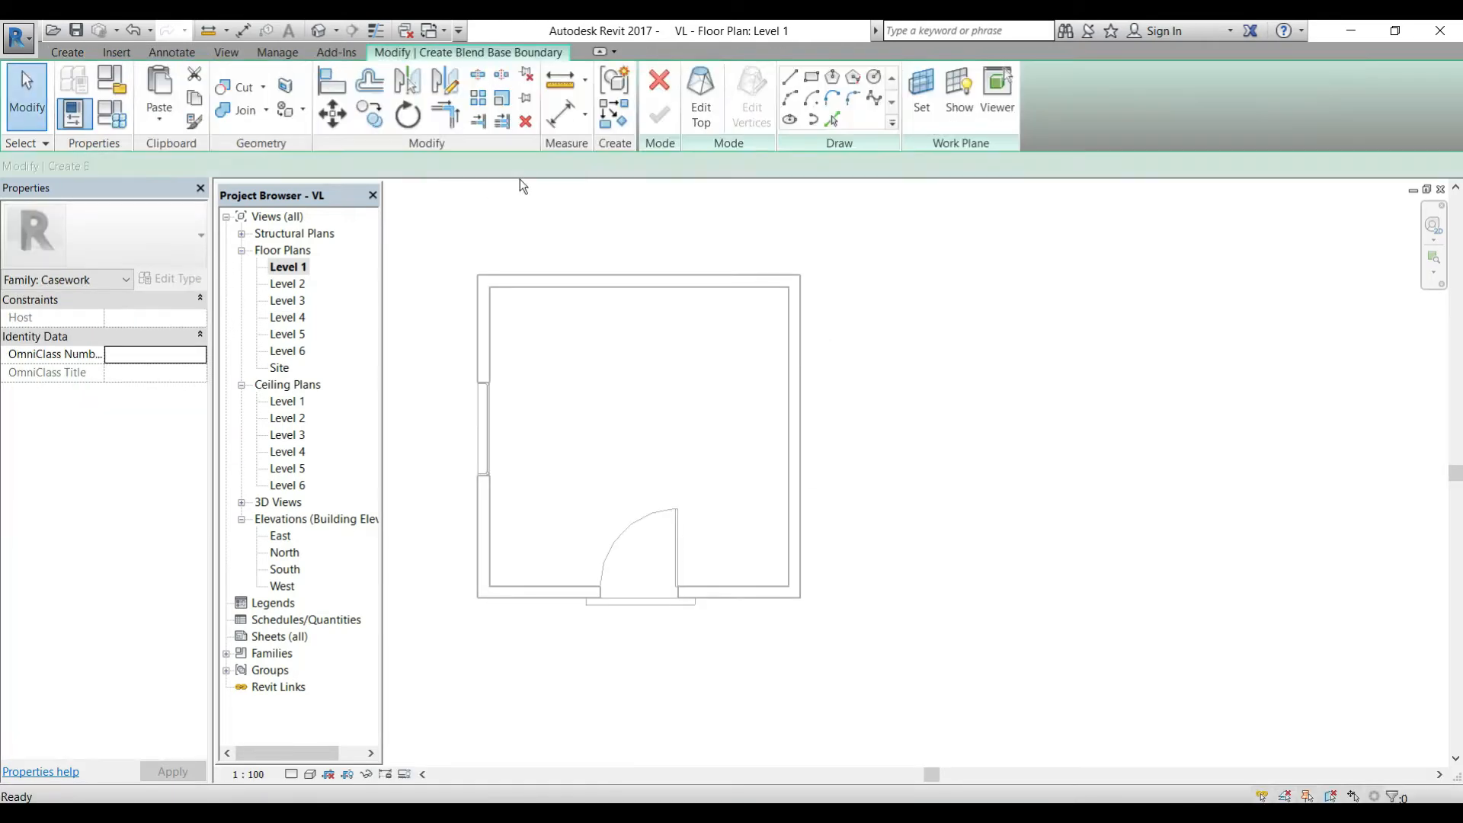
pyautogui.click(828, 82)
pyautogui.click(961, 362)
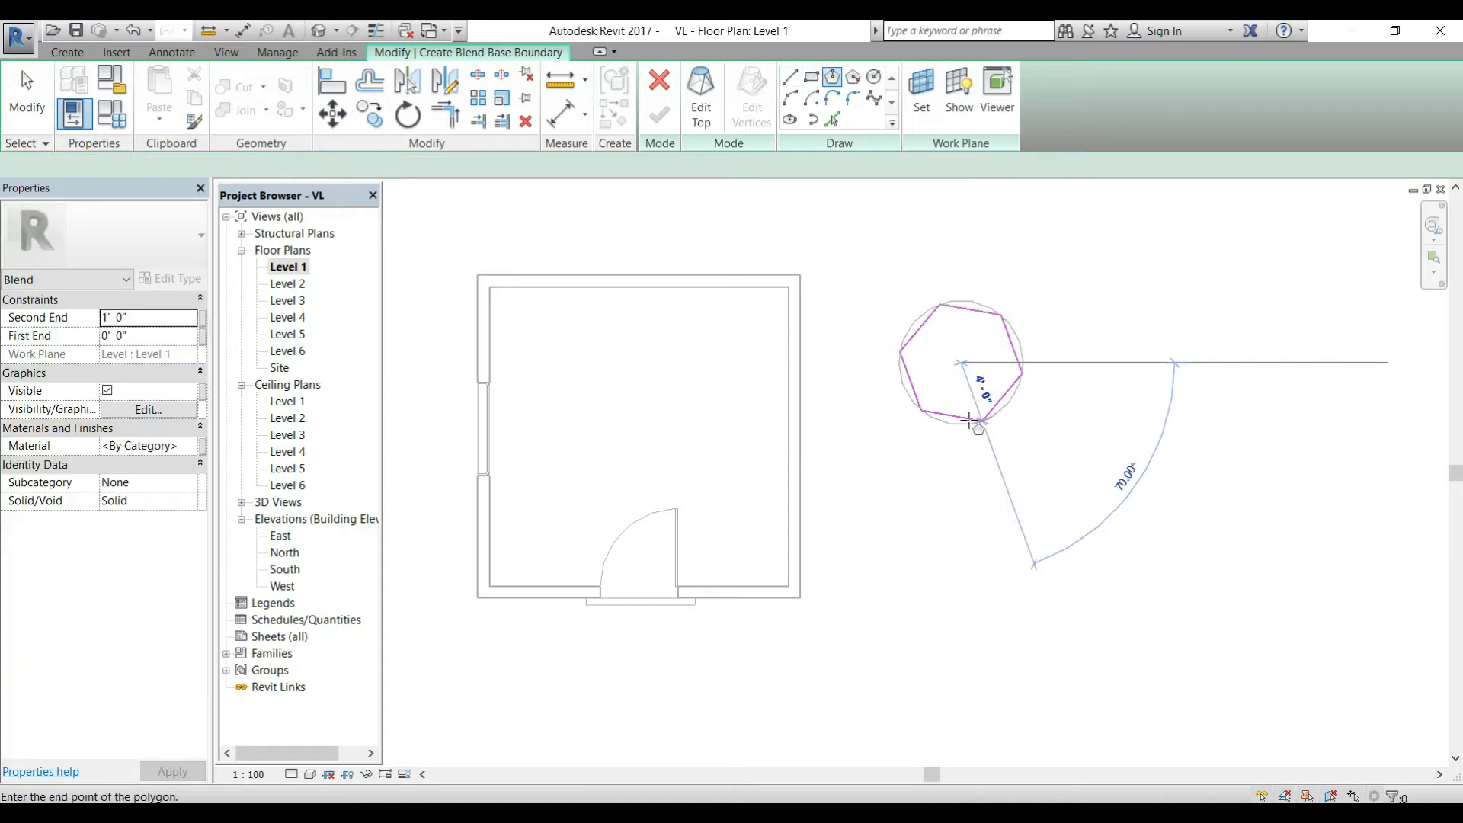
pyautogui.click(1019, 429)
# Sketch a circle of about 1' 6" radius at the hexagon's centre as the blend's top boundary, and finish the blend
pyautogui.click(688, 102)
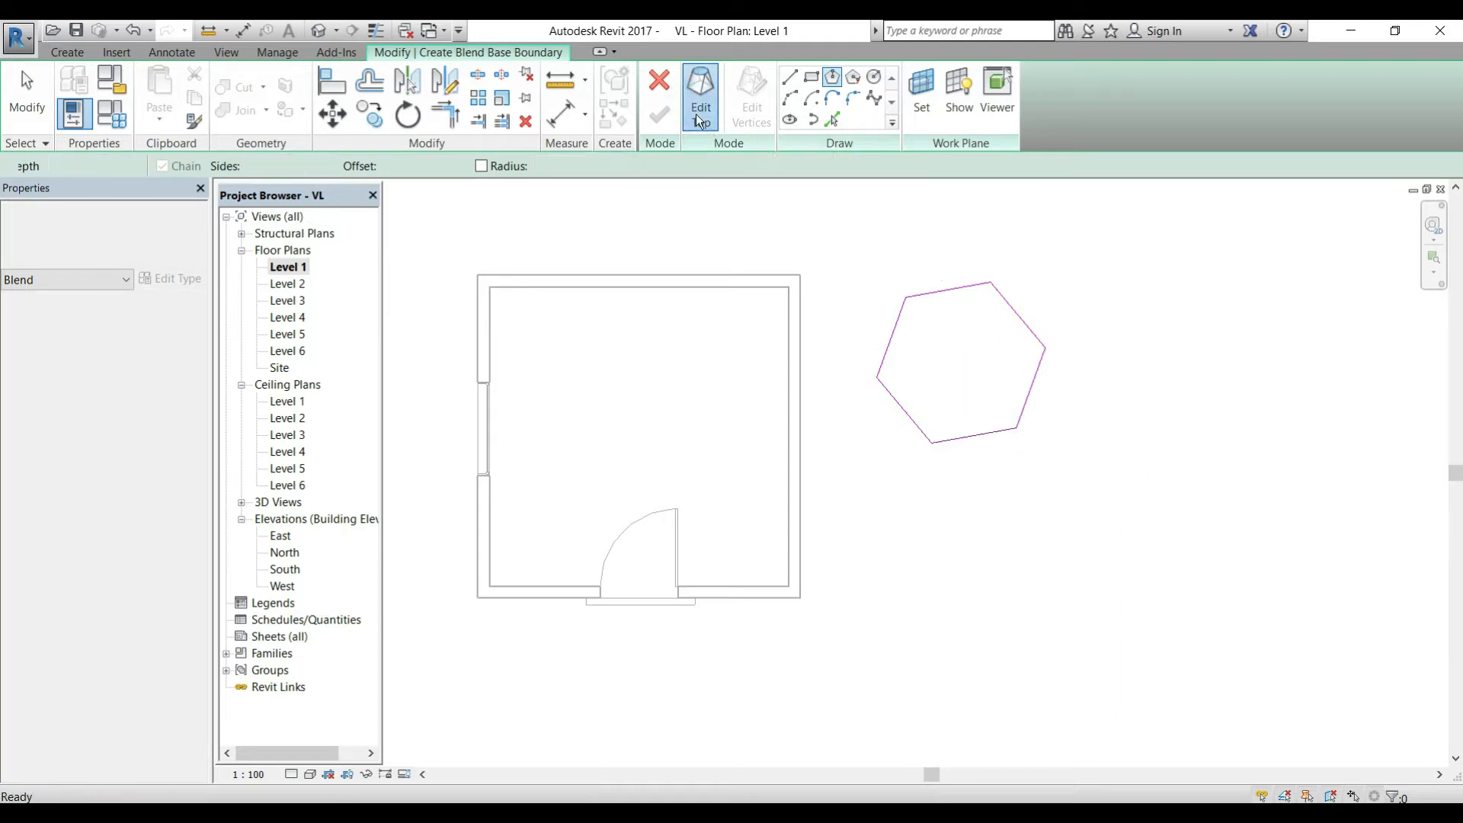
pyautogui.click(873, 77)
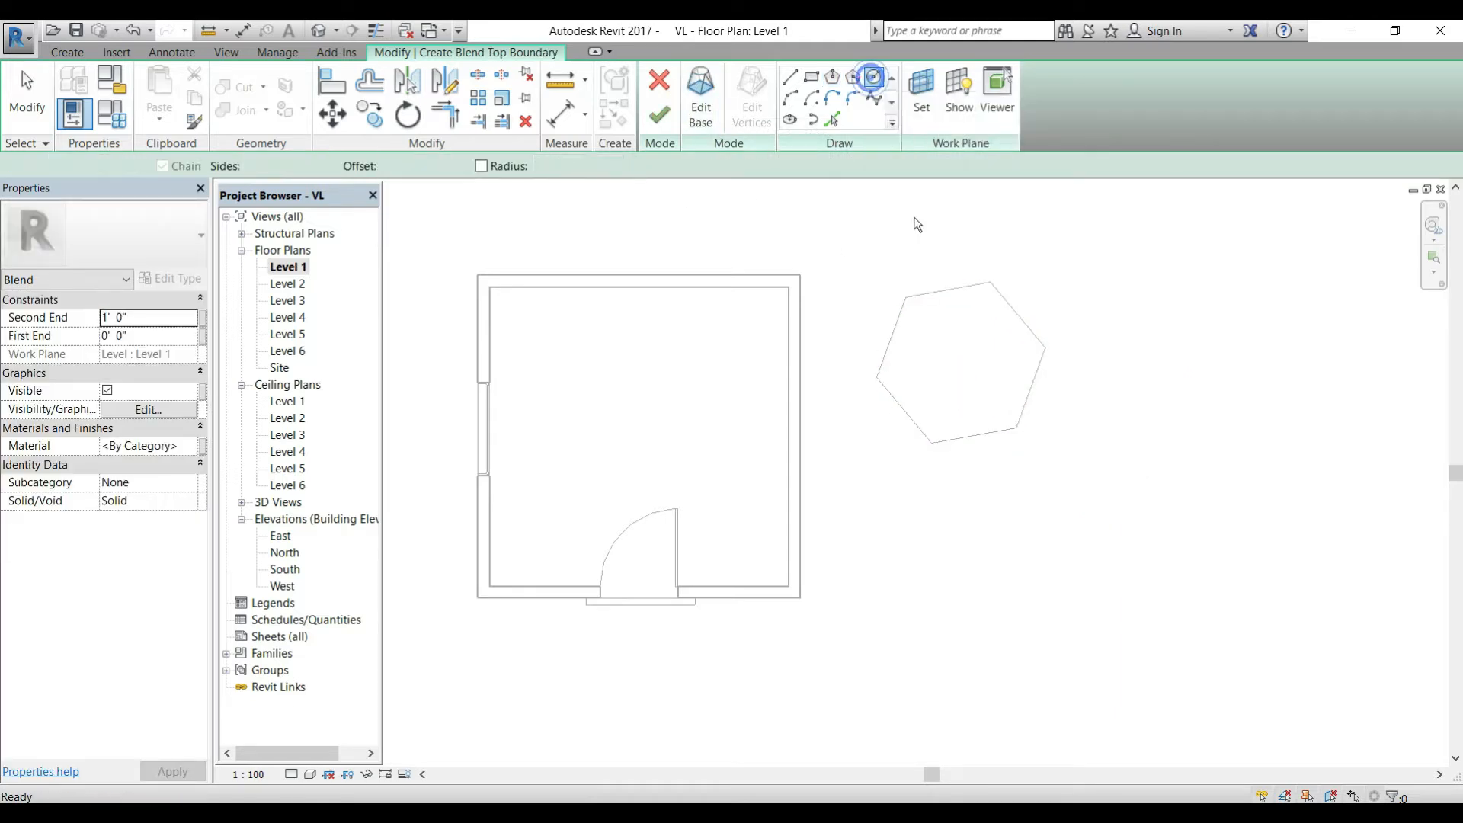
pyautogui.click(957, 361)
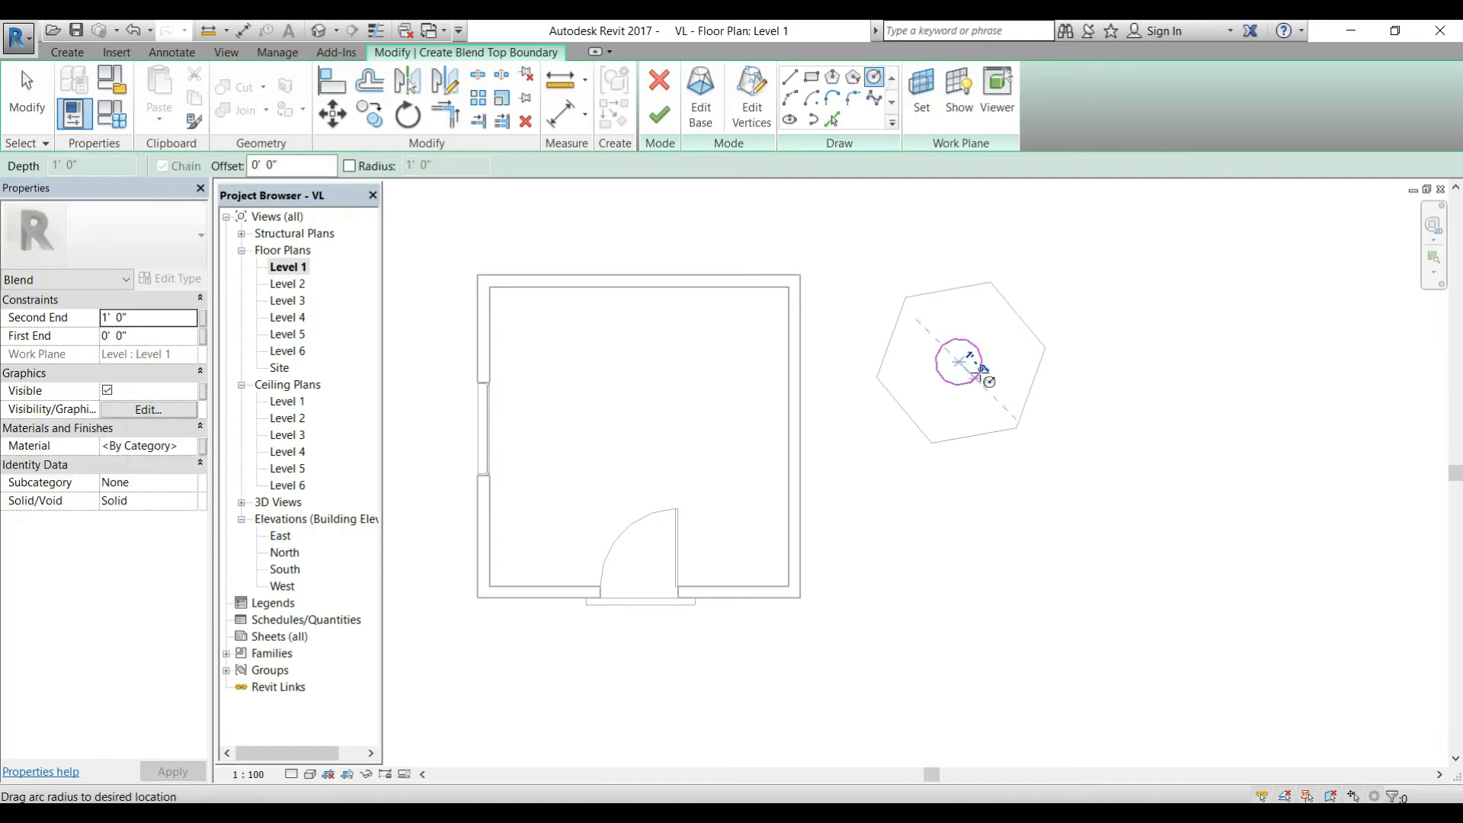
pyautogui.click(982, 369)
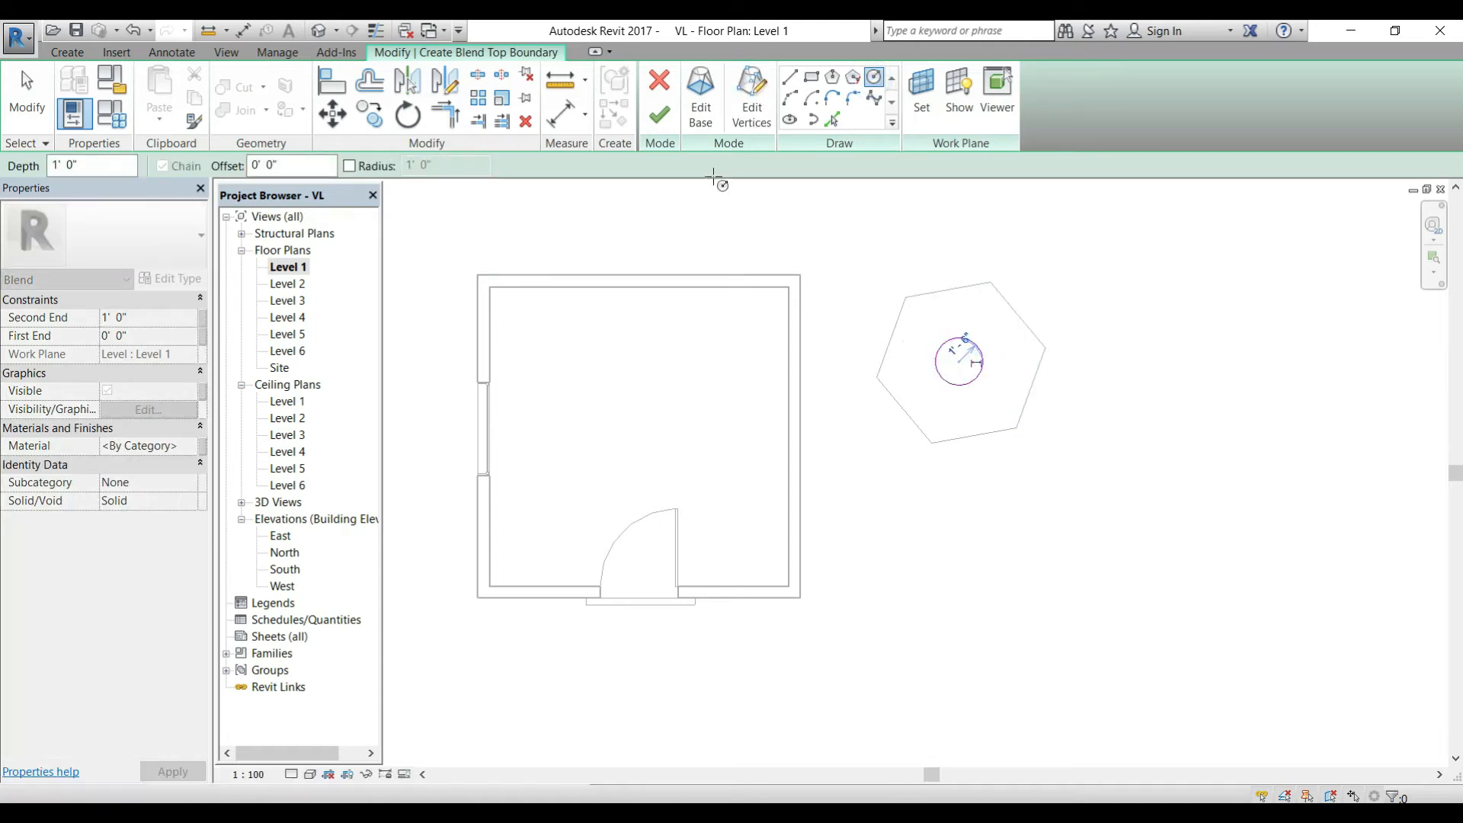
pyautogui.click(659, 118)
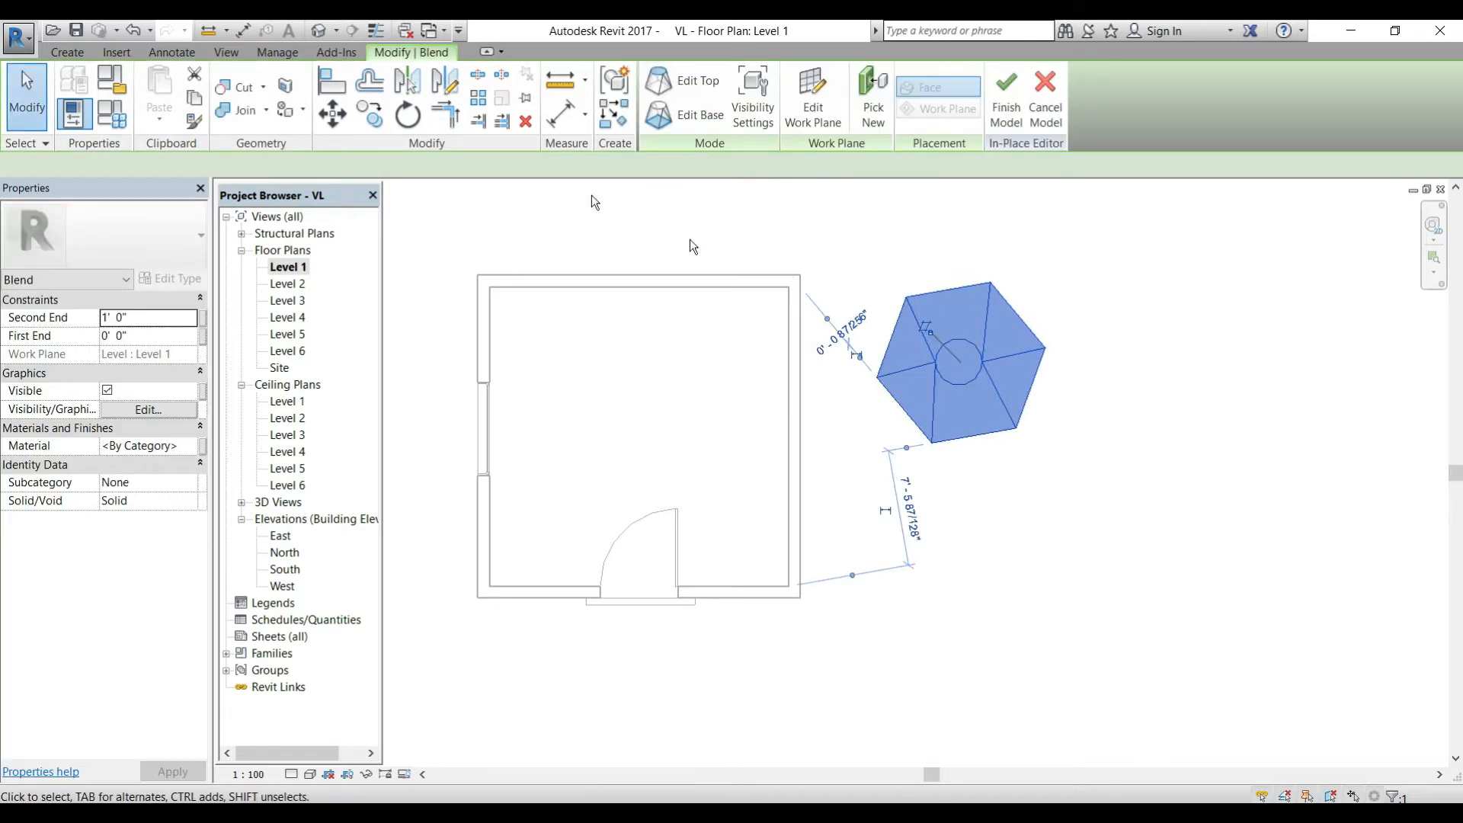
# In the 3D view, stretch the blend's top upward to a depth of about 14' 6"
pyautogui.click(321, 32)
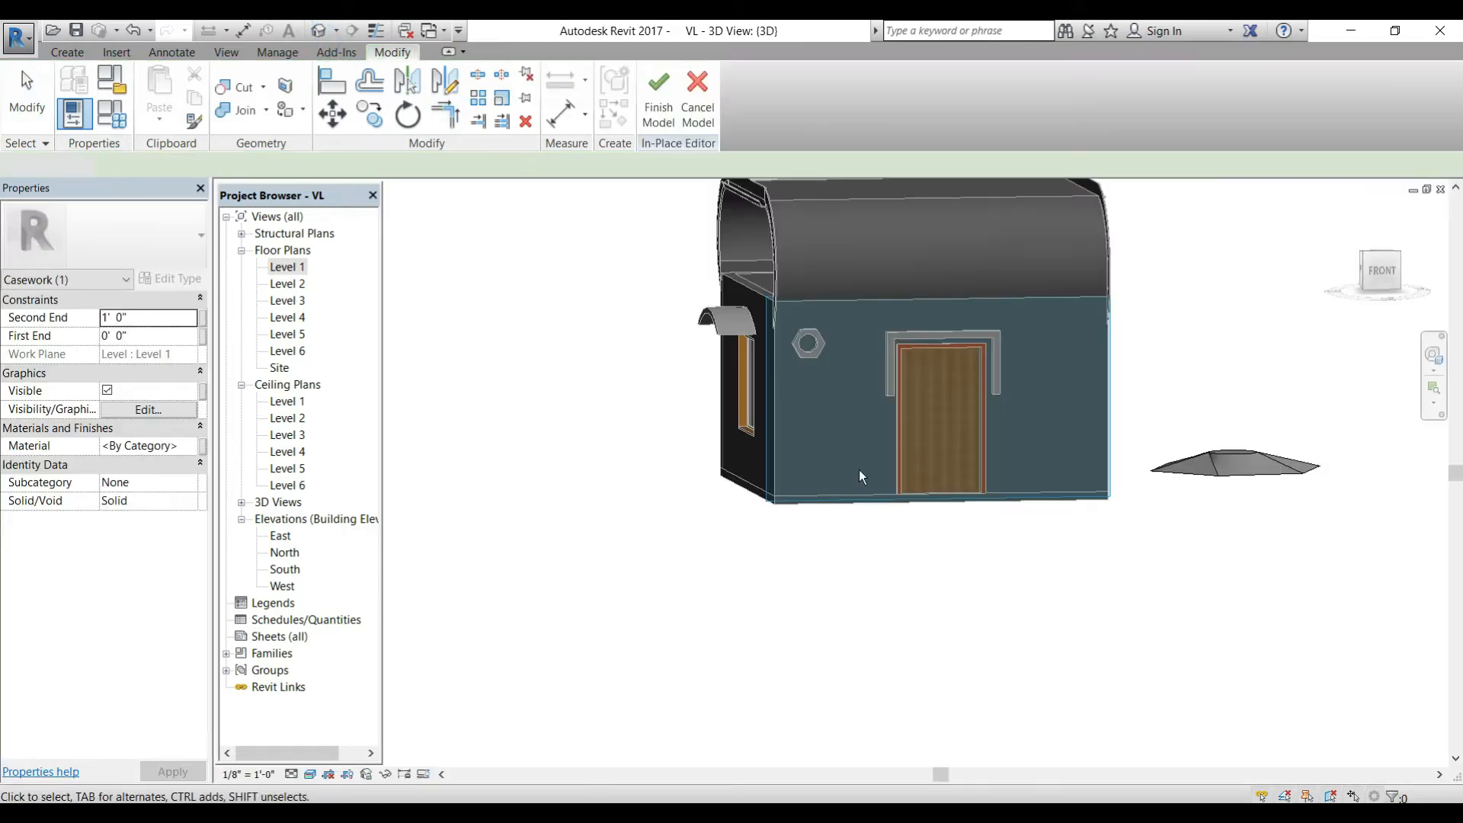
pyautogui.keyDown('shift'); pyautogui.moveTo(922, 540); pyautogui.dragTo(916, 497, button='middle'); pyautogui.keyUp('shift')
pyautogui.scroll(3, 916, 497)
pyautogui.click(894, 469)
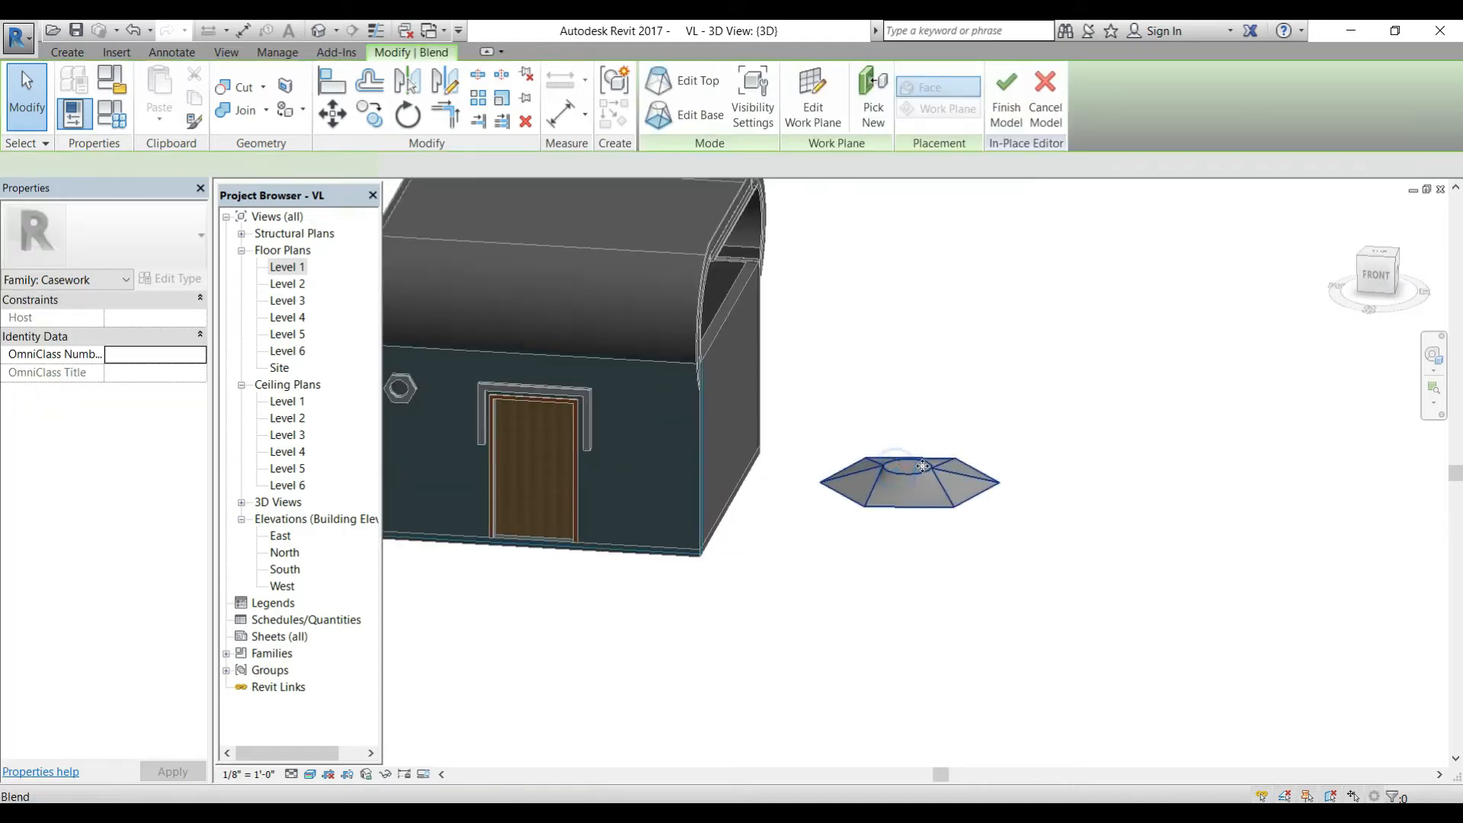
pyautogui.moveTo(911, 465); pyautogui.dragTo(918, 259)
pyautogui.keyDown('shift'); pyautogui.moveTo(842, 599); pyautogui.dragTo(869, 520, button='middle'); pyautogui.keyUp('shift')
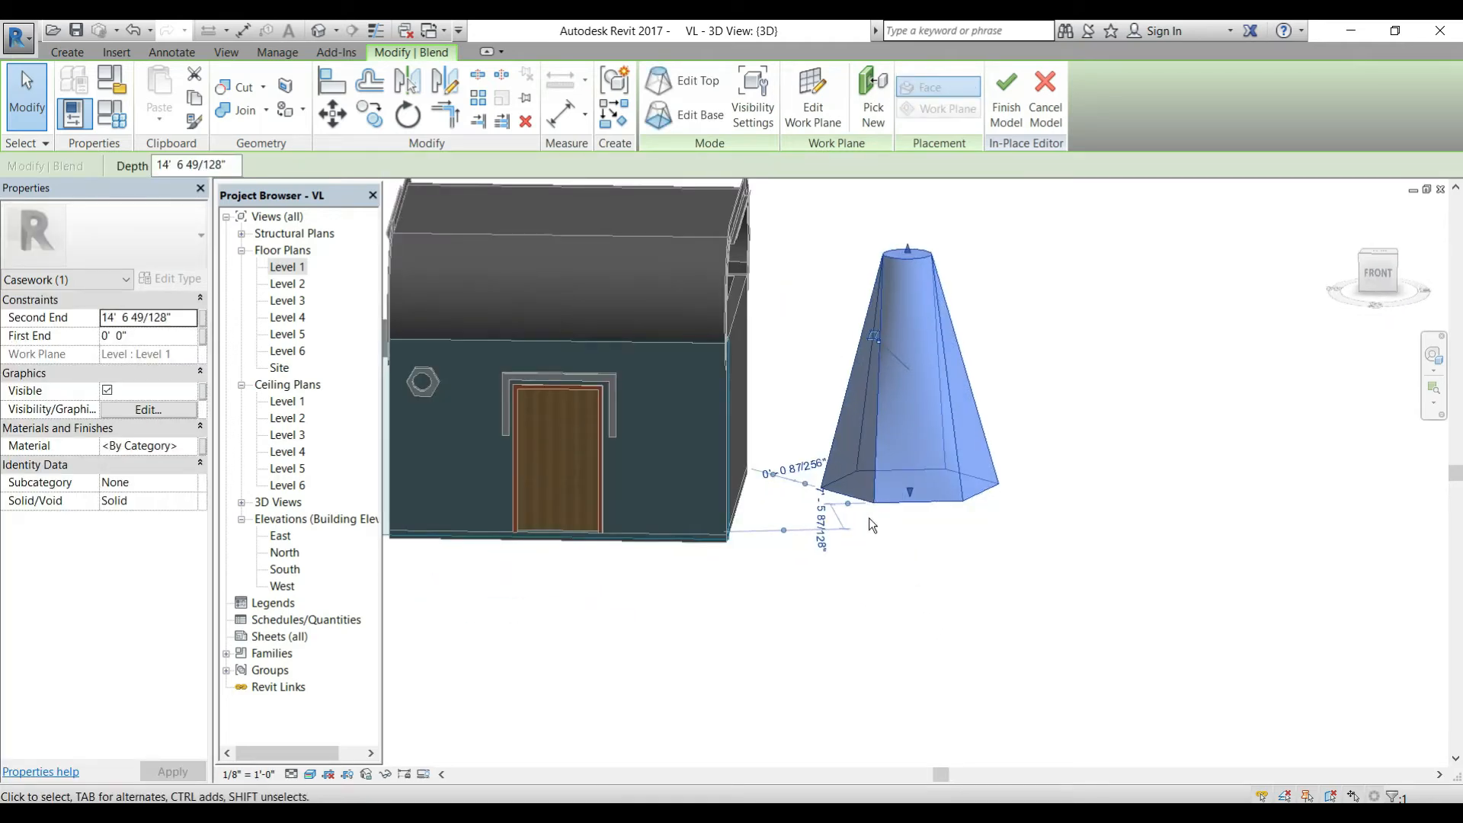
# Finish the in-place Casework model containing the hexagon-to-circle blend
pyautogui.click(1001, 104)
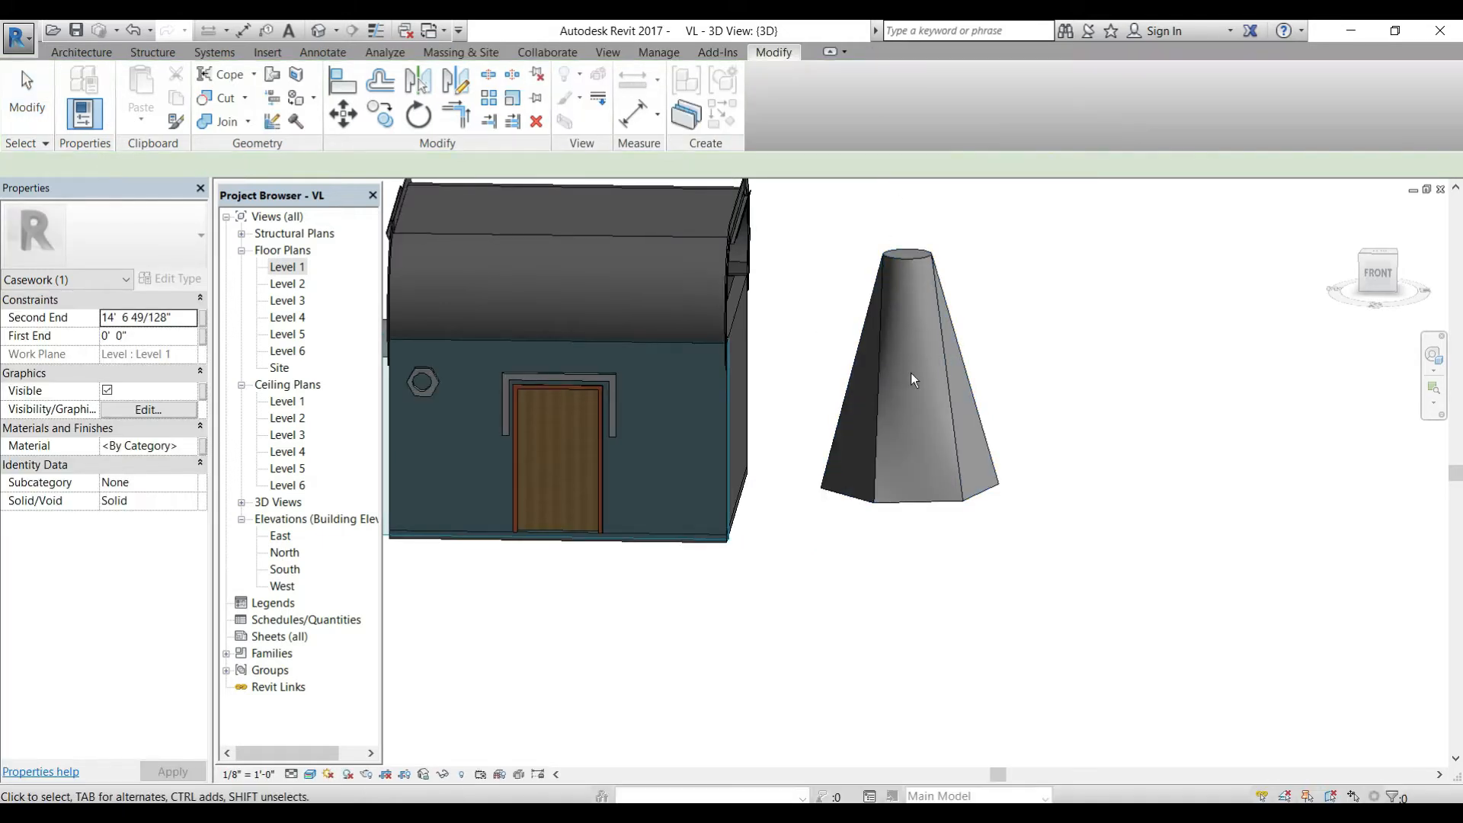
pyautogui.keyDown('shift'); pyautogui.moveTo(899, 499); pyautogui.dragTo(986, 504, button='middle'); pyautogui.keyUp('shift')
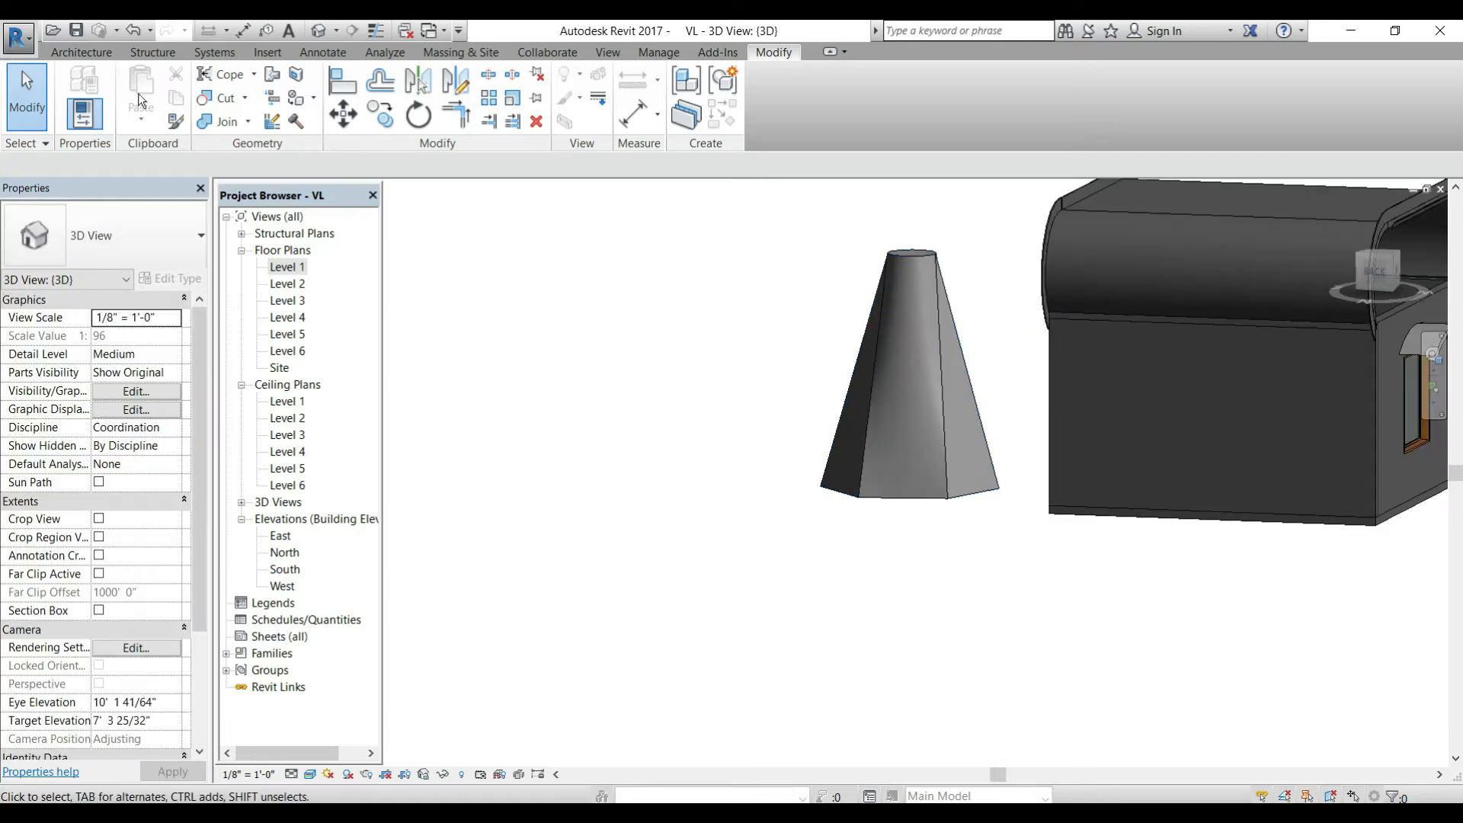
# Start an in-place Casework model named Casework 5 and open the East elevation
pyautogui.click(94, 51)
pyautogui.click(217, 119)
pyautogui.click(260, 196)
pyautogui.click(749, 627)
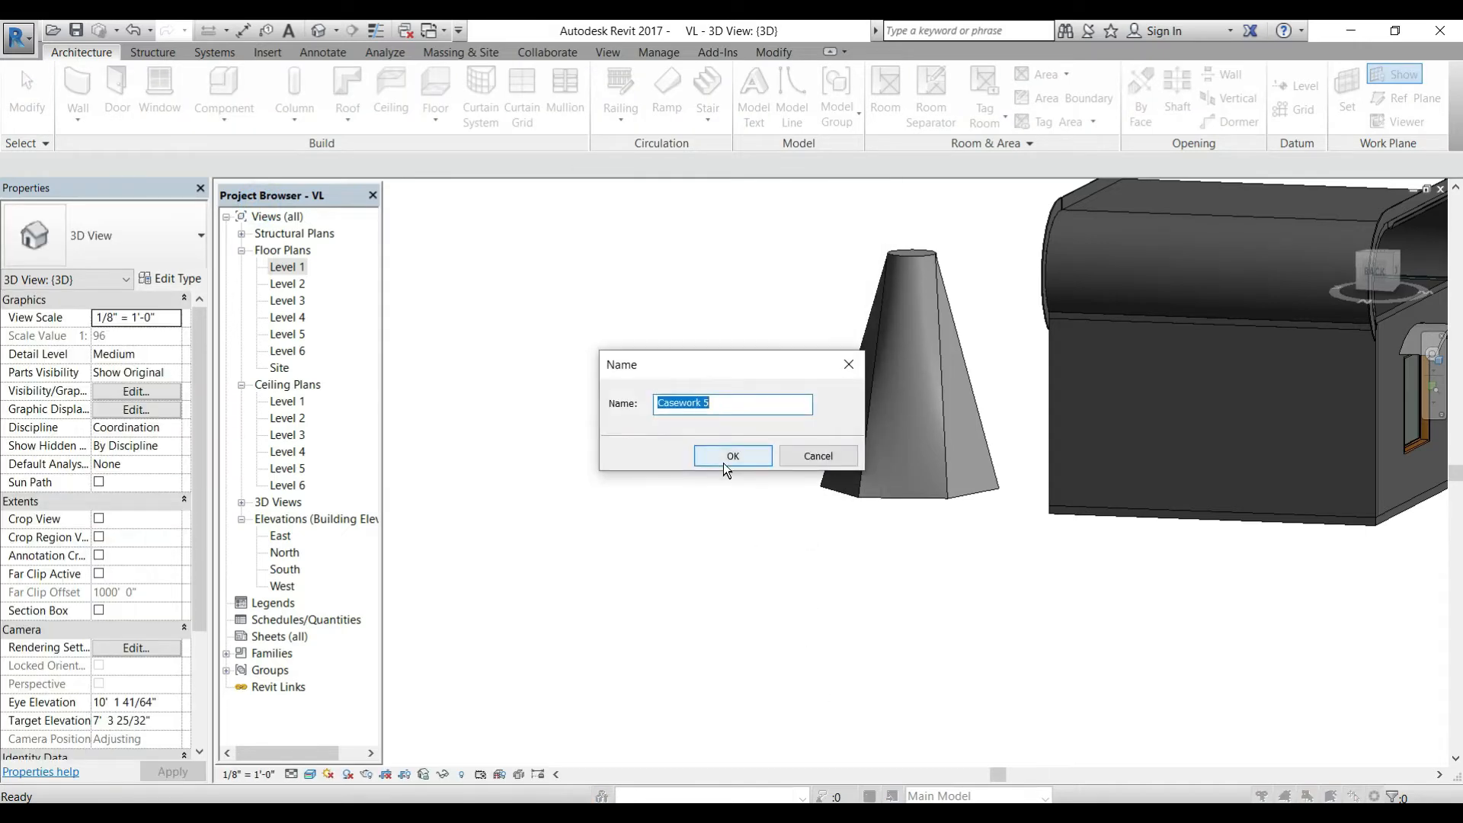
pyautogui.click(724, 457)
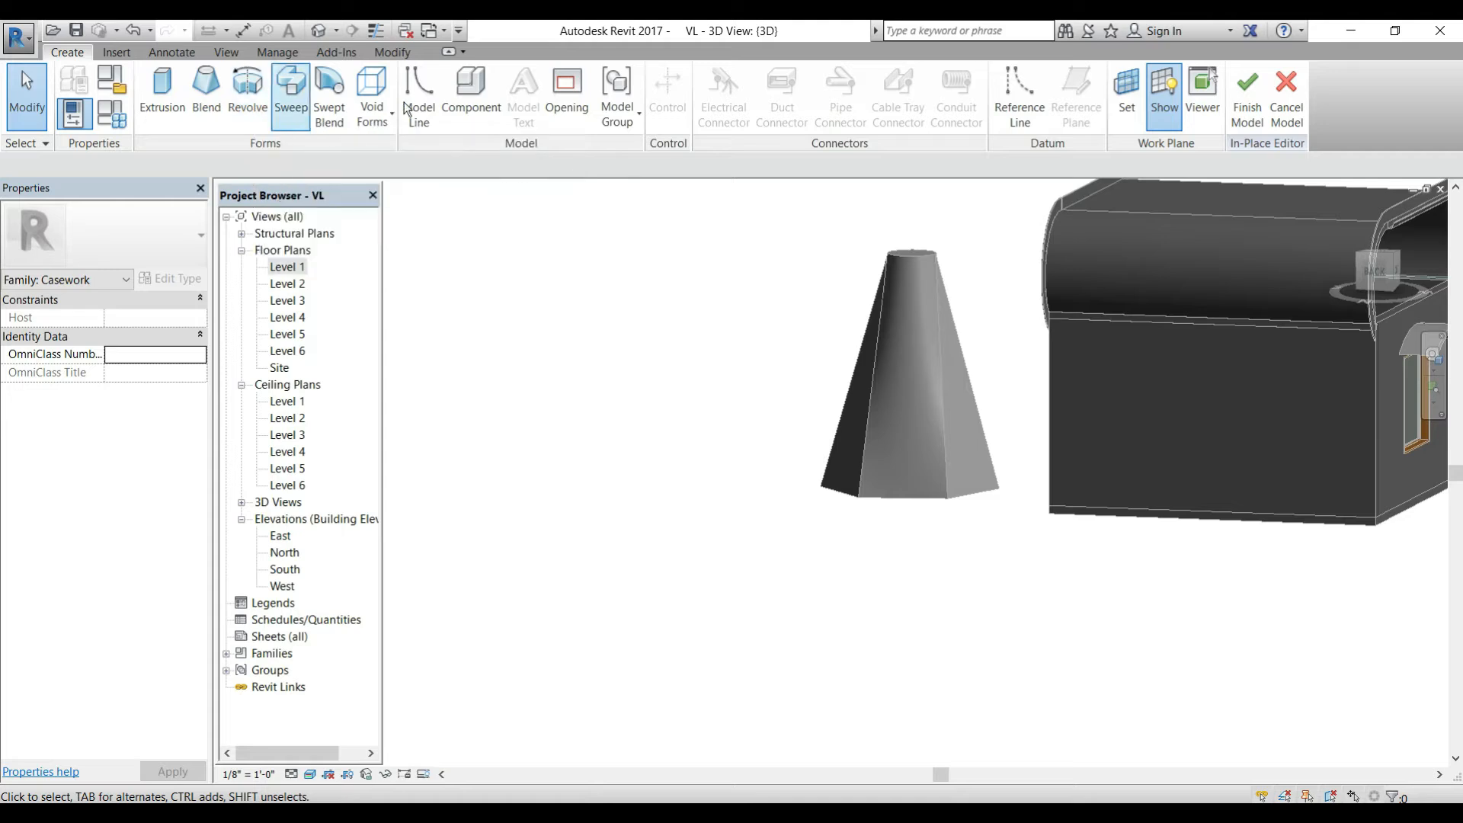
pyautogui.doubleClick(279, 536)
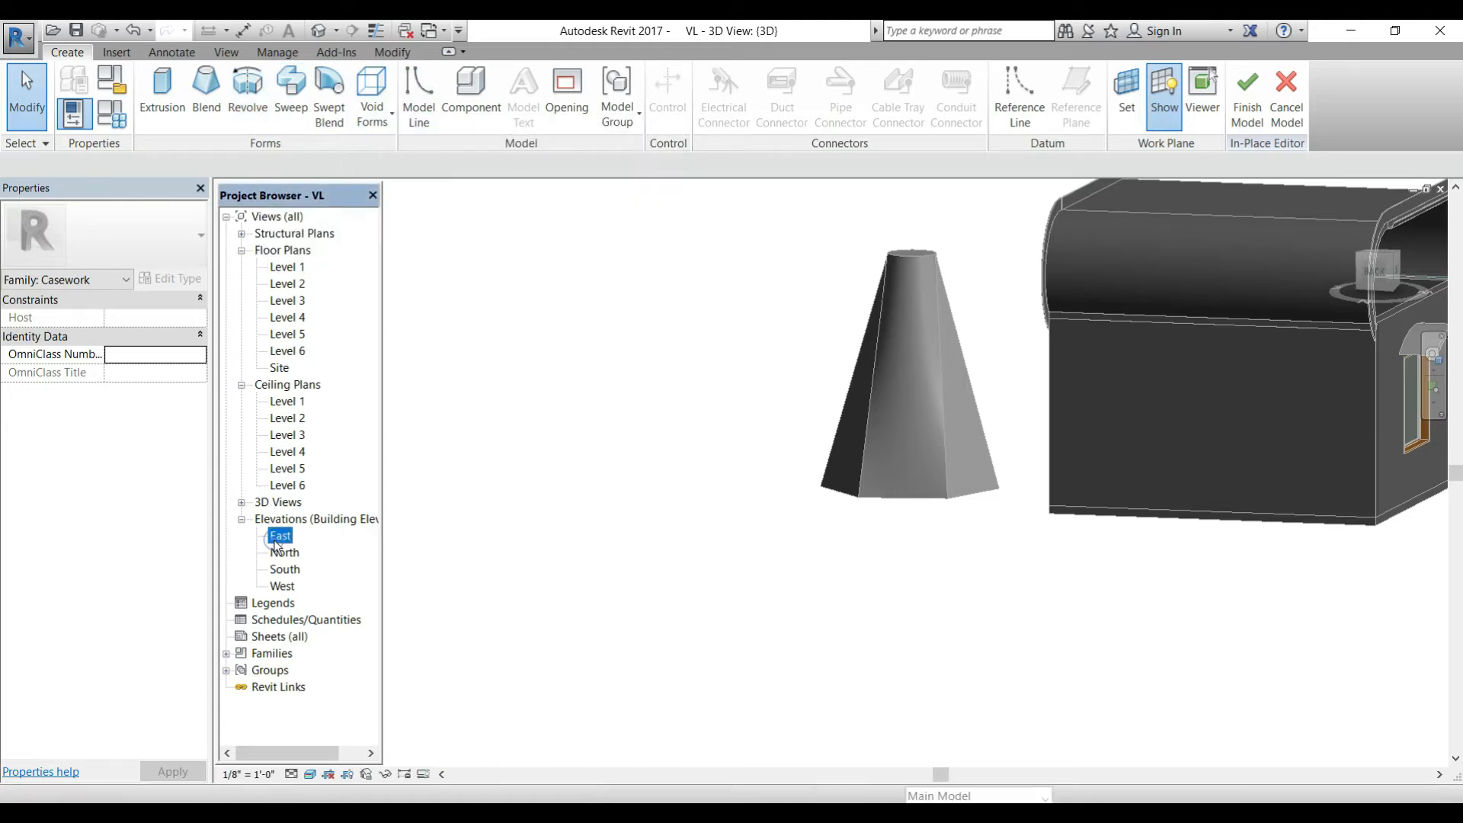
pyautogui.moveTo(619, 509); pyautogui.dragTo(945, 467, button='middle')
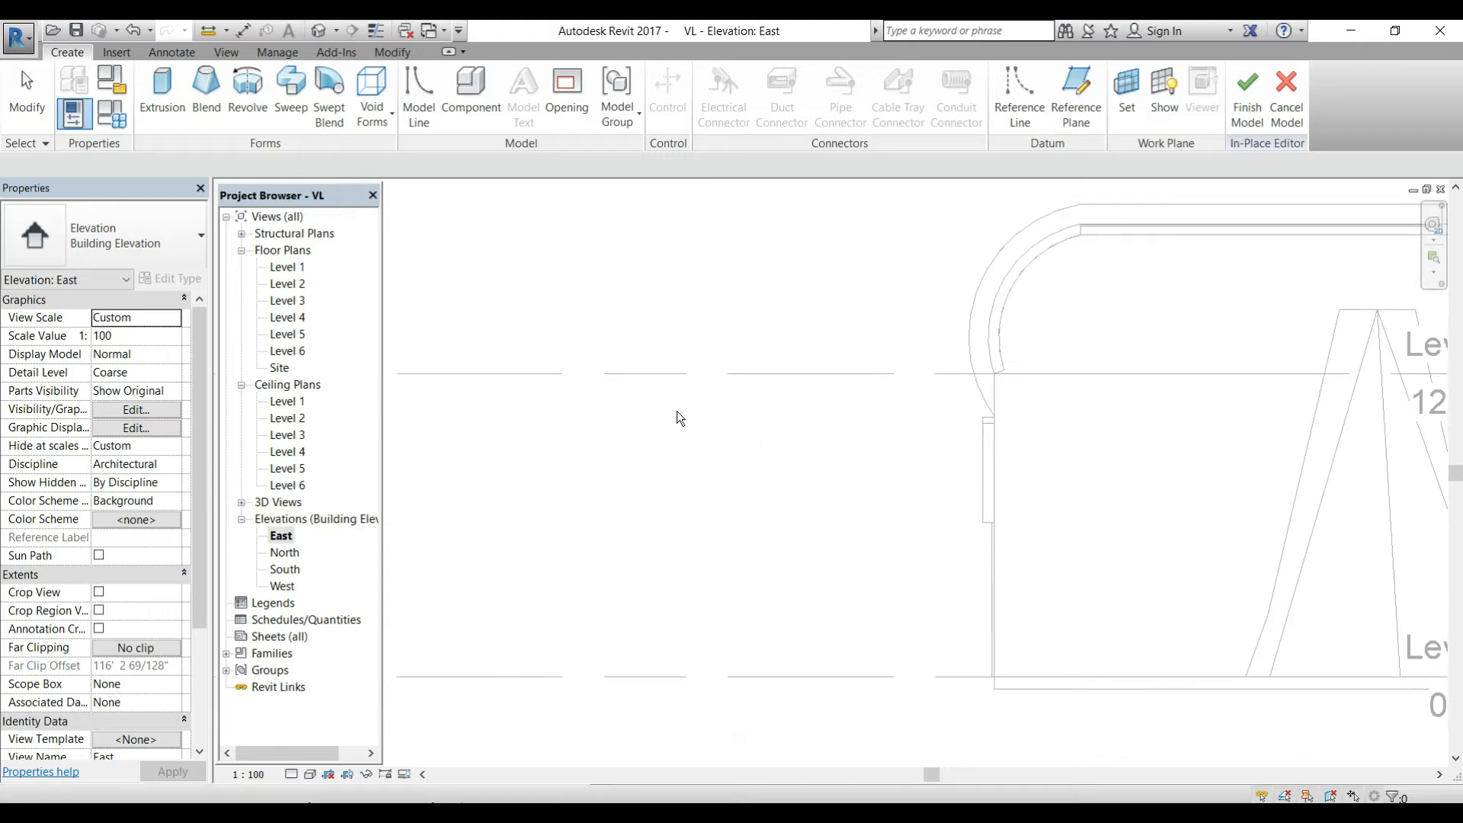
pyautogui.click(1021, 99)
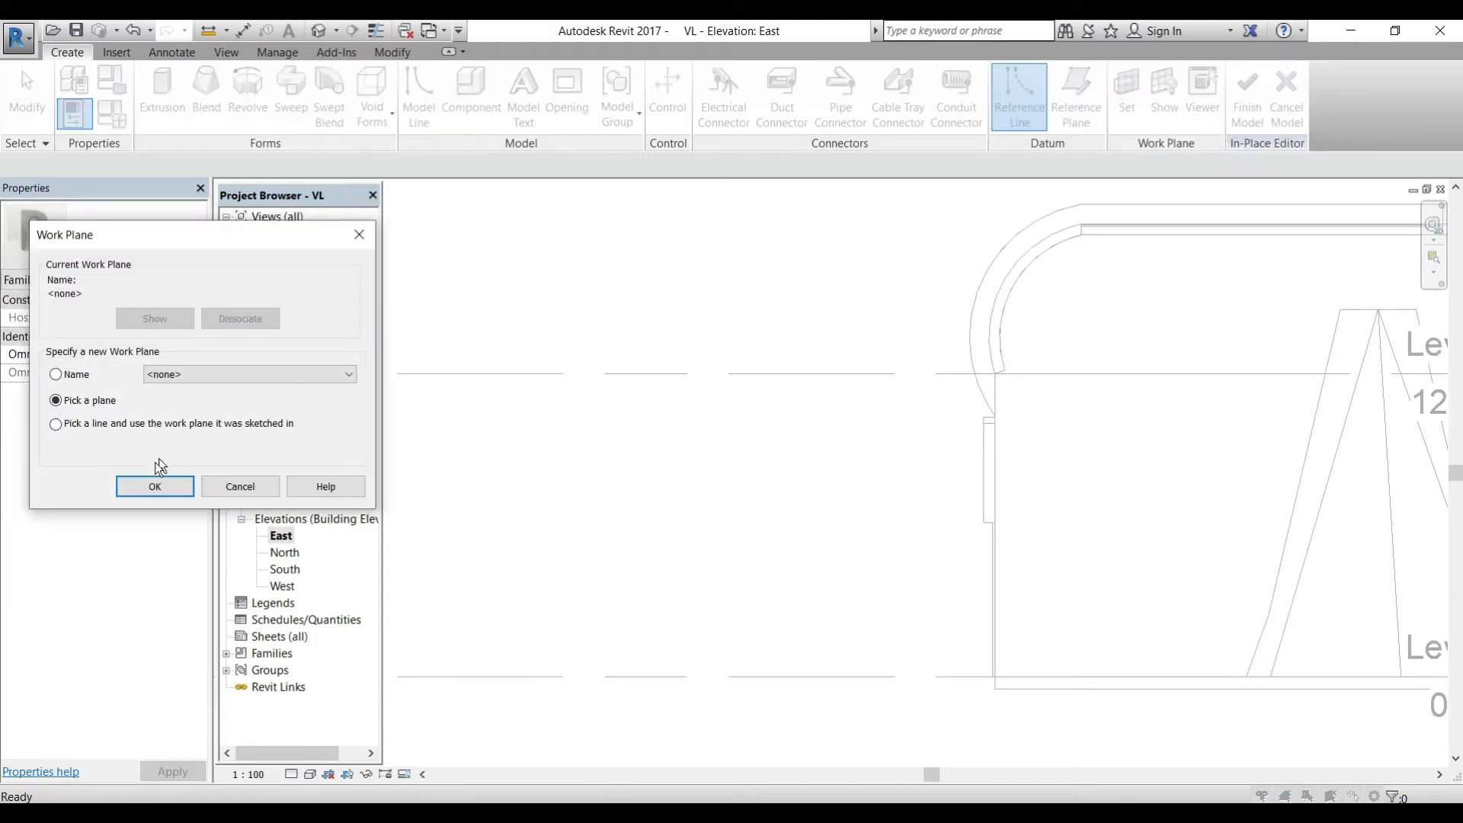
pyautogui.click(56, 375)
pyautogui.click(233, 486)
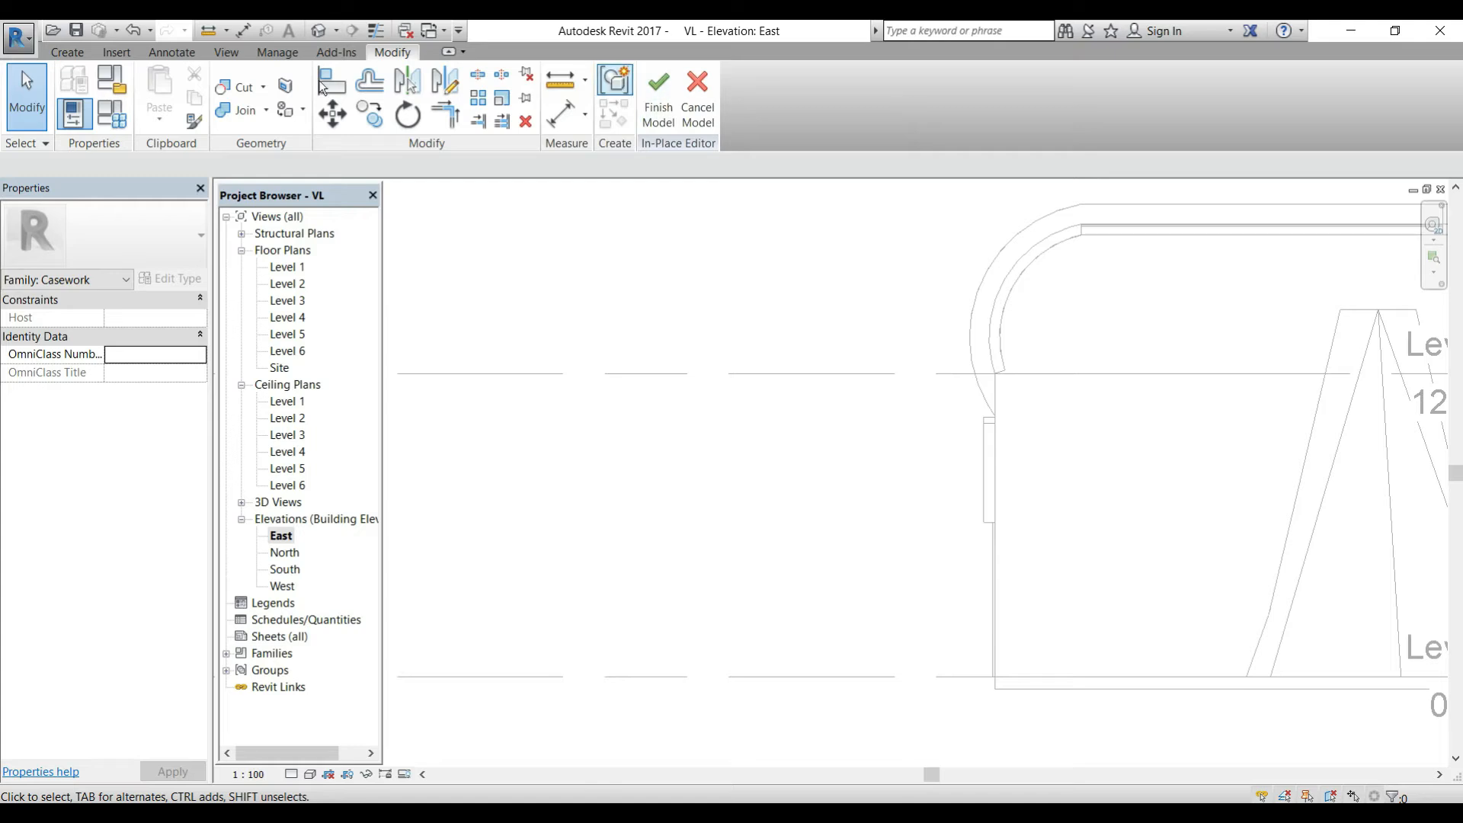
# Draw a vertical reference plane from Level 2 down to Level 1, about 16' 6" outside the house
pyautogui.click(89, 52)
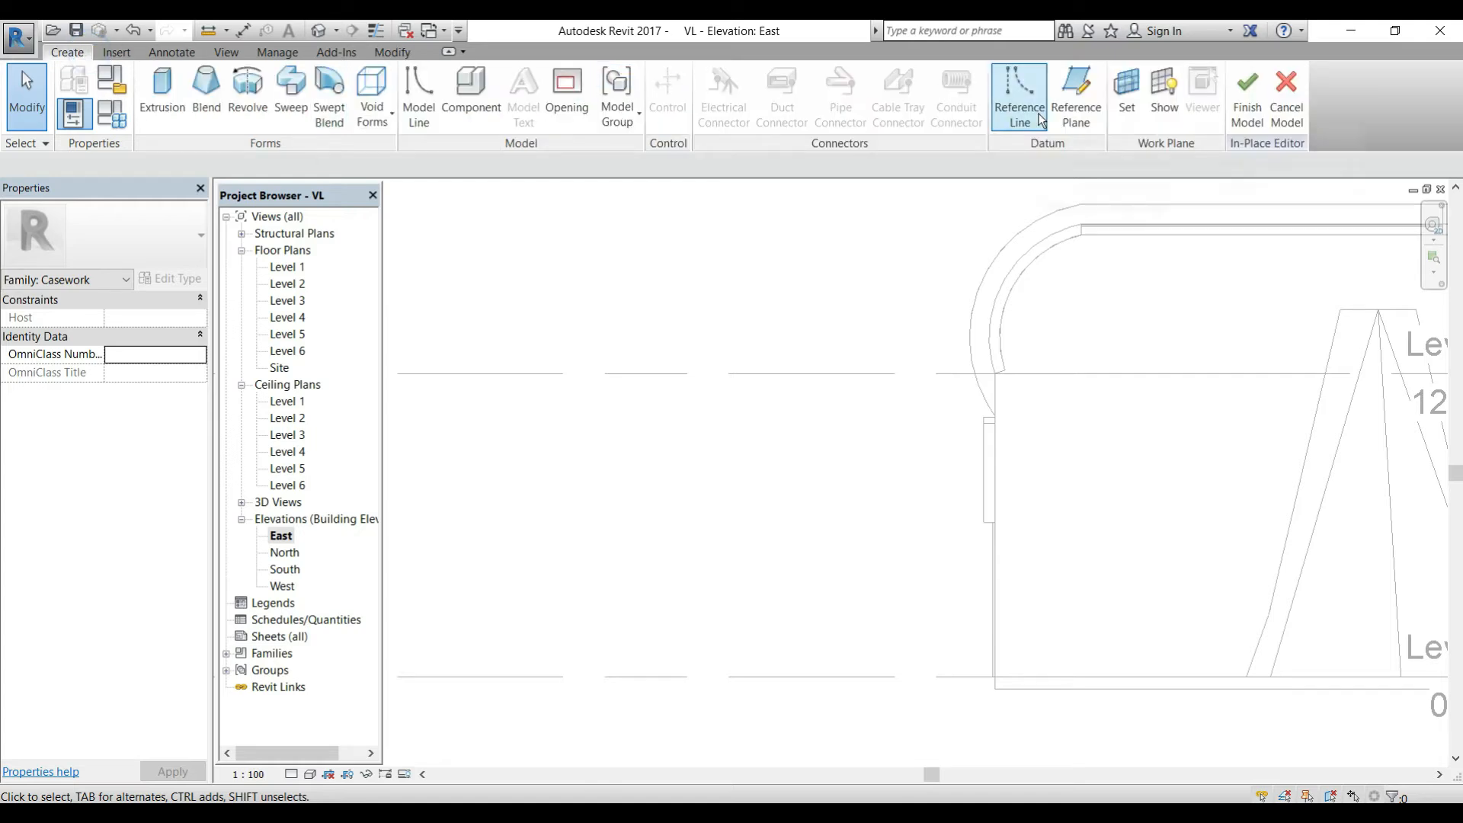
pyautogui.click(1100, 120)
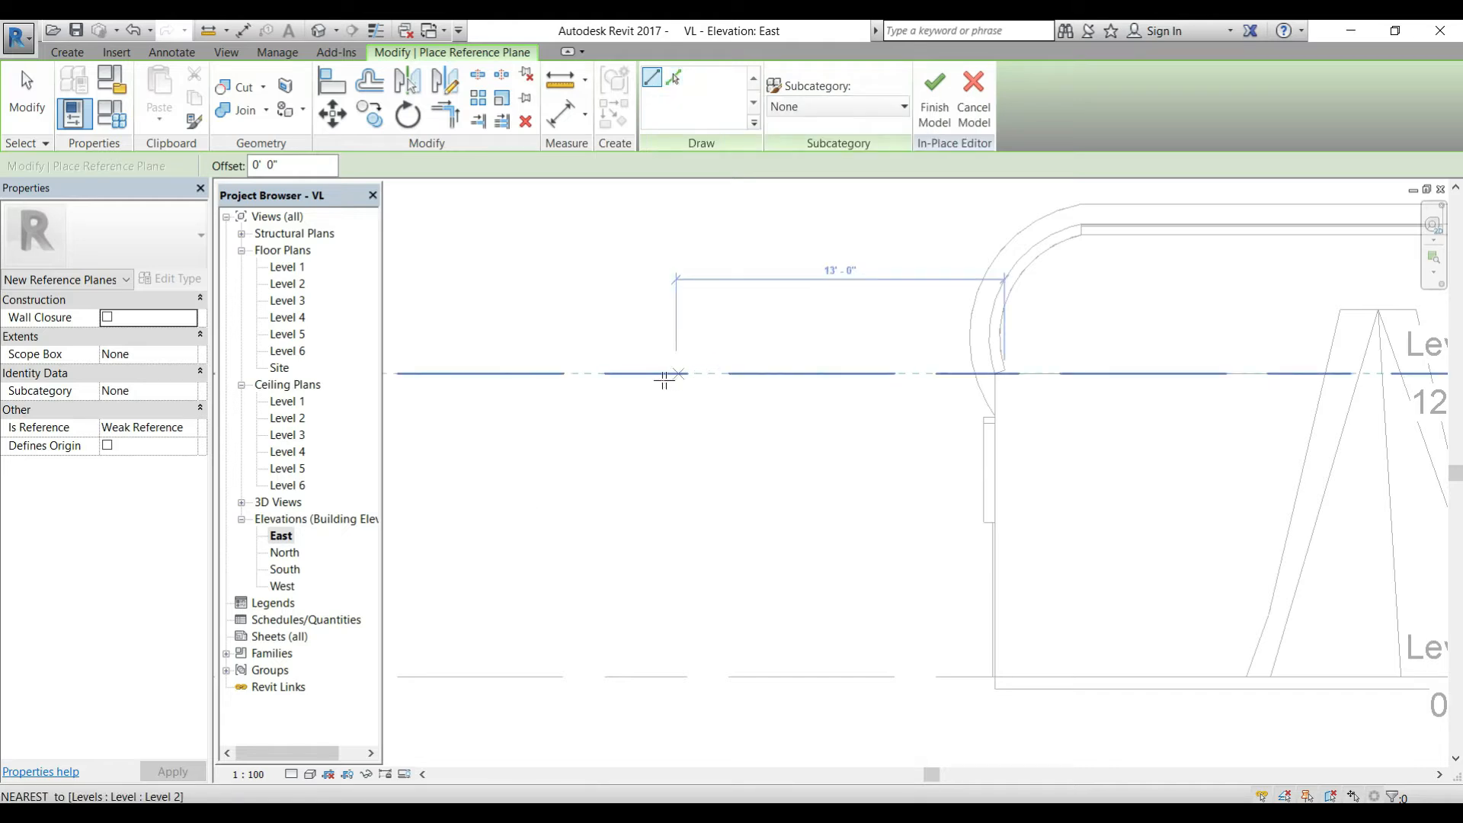
pyautogui.click(588, 373)
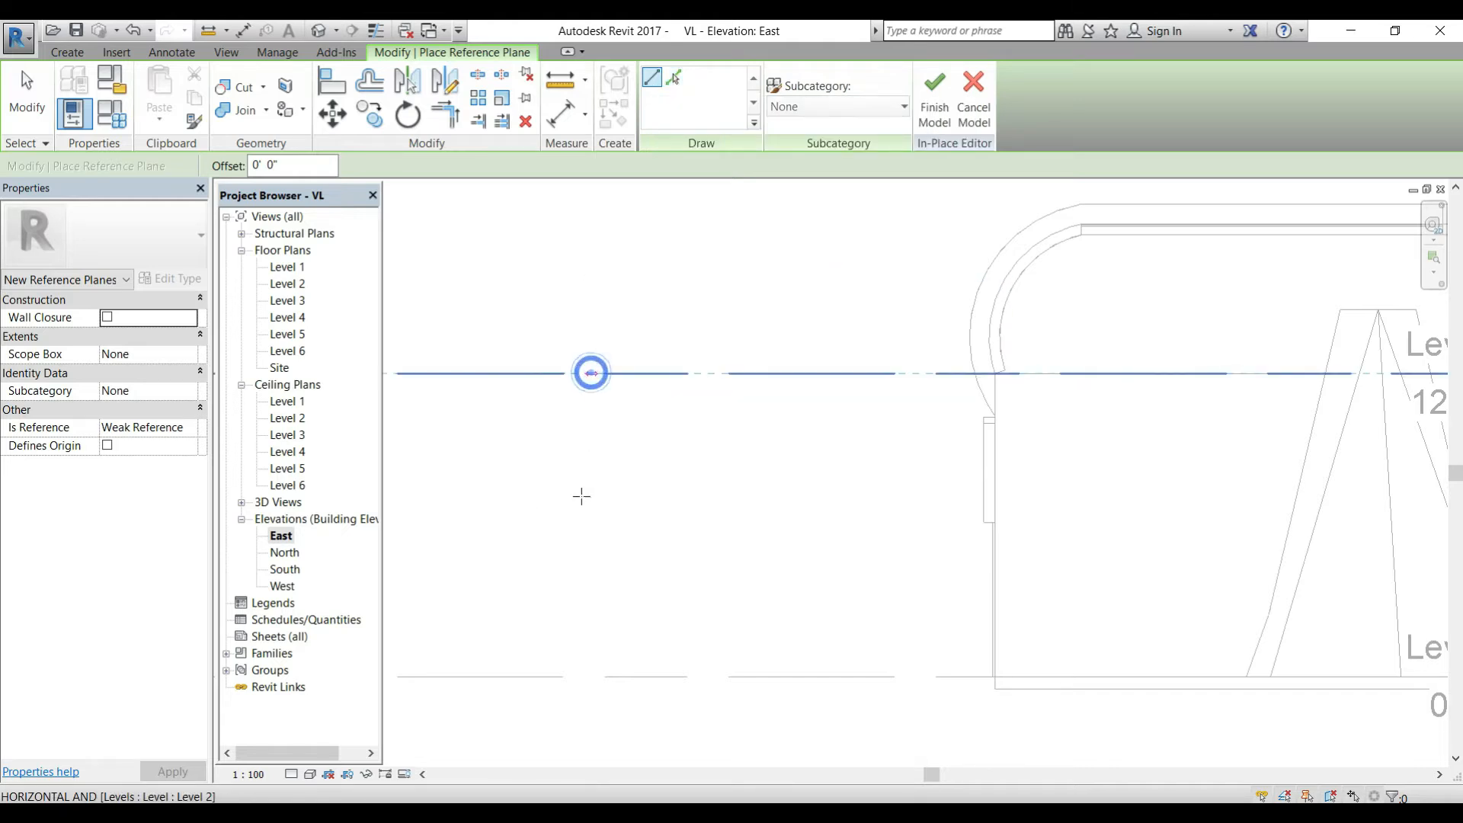
pyautogui.click(588, 676)
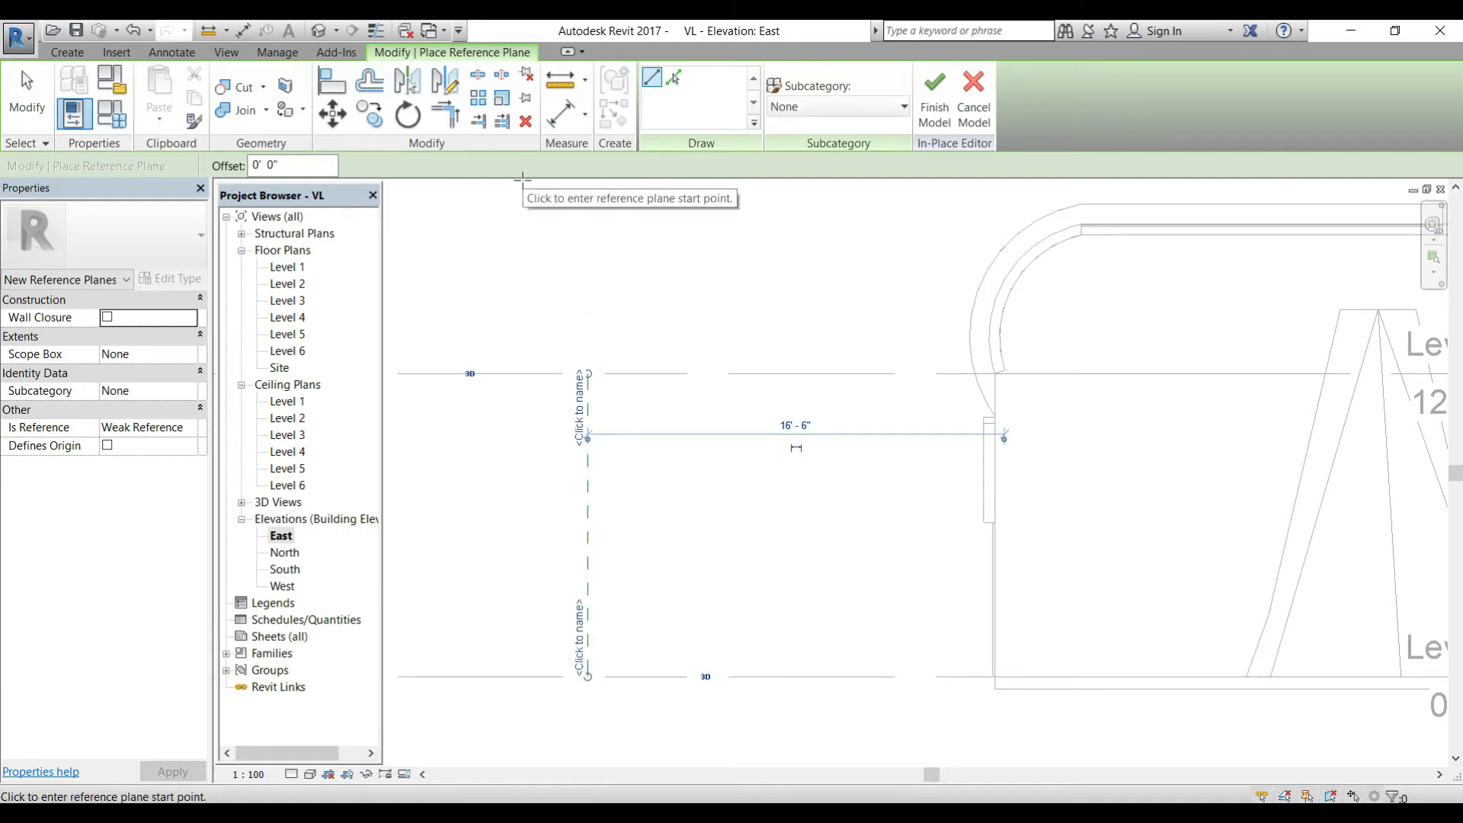
# Try to define a work plane for reference lines with the Pick a plane and Pick a line options
pyautogui.press('l')
pyautogui.press('i')
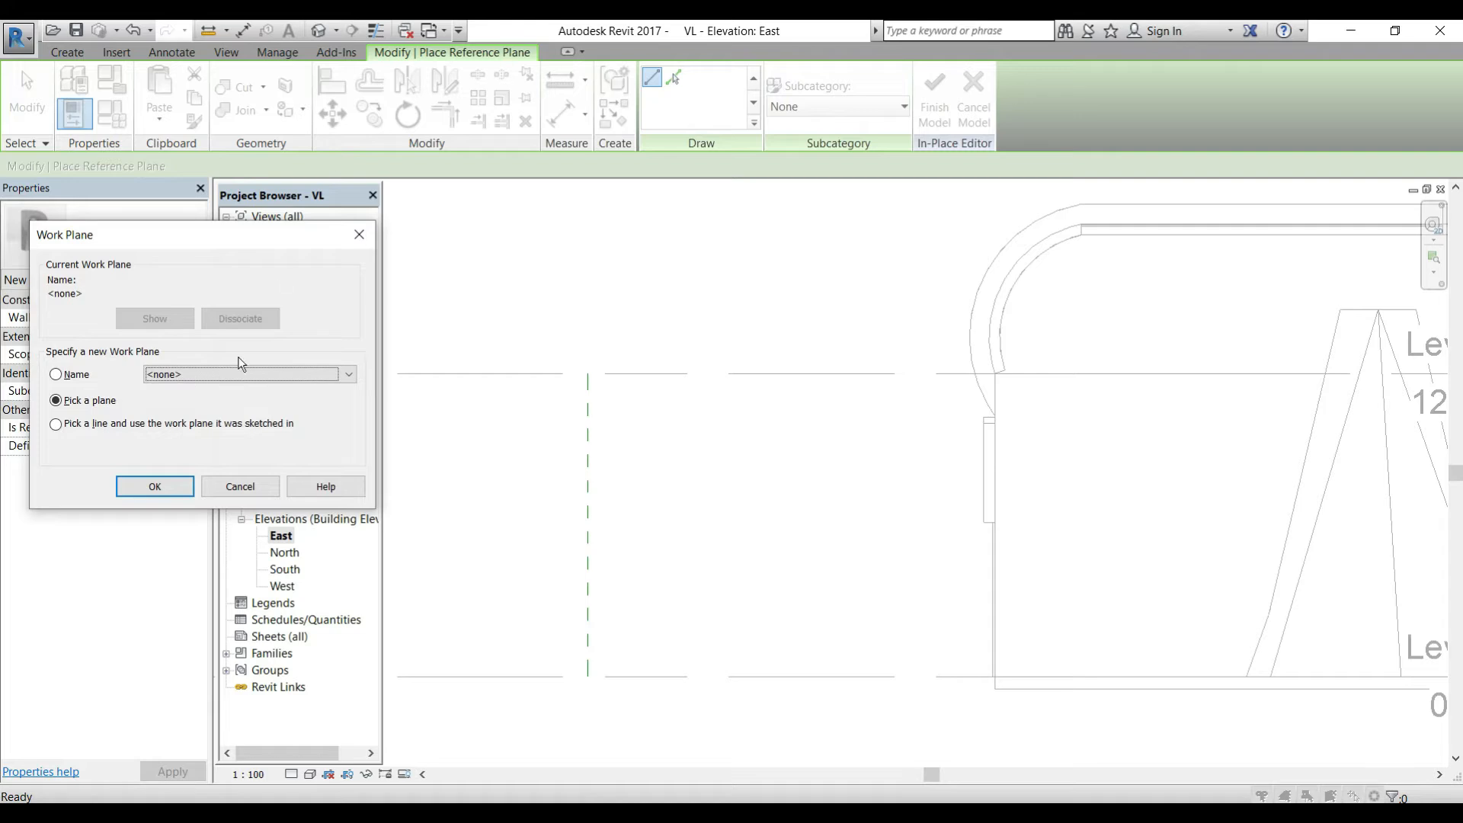
pyautogui.click(166, 491)
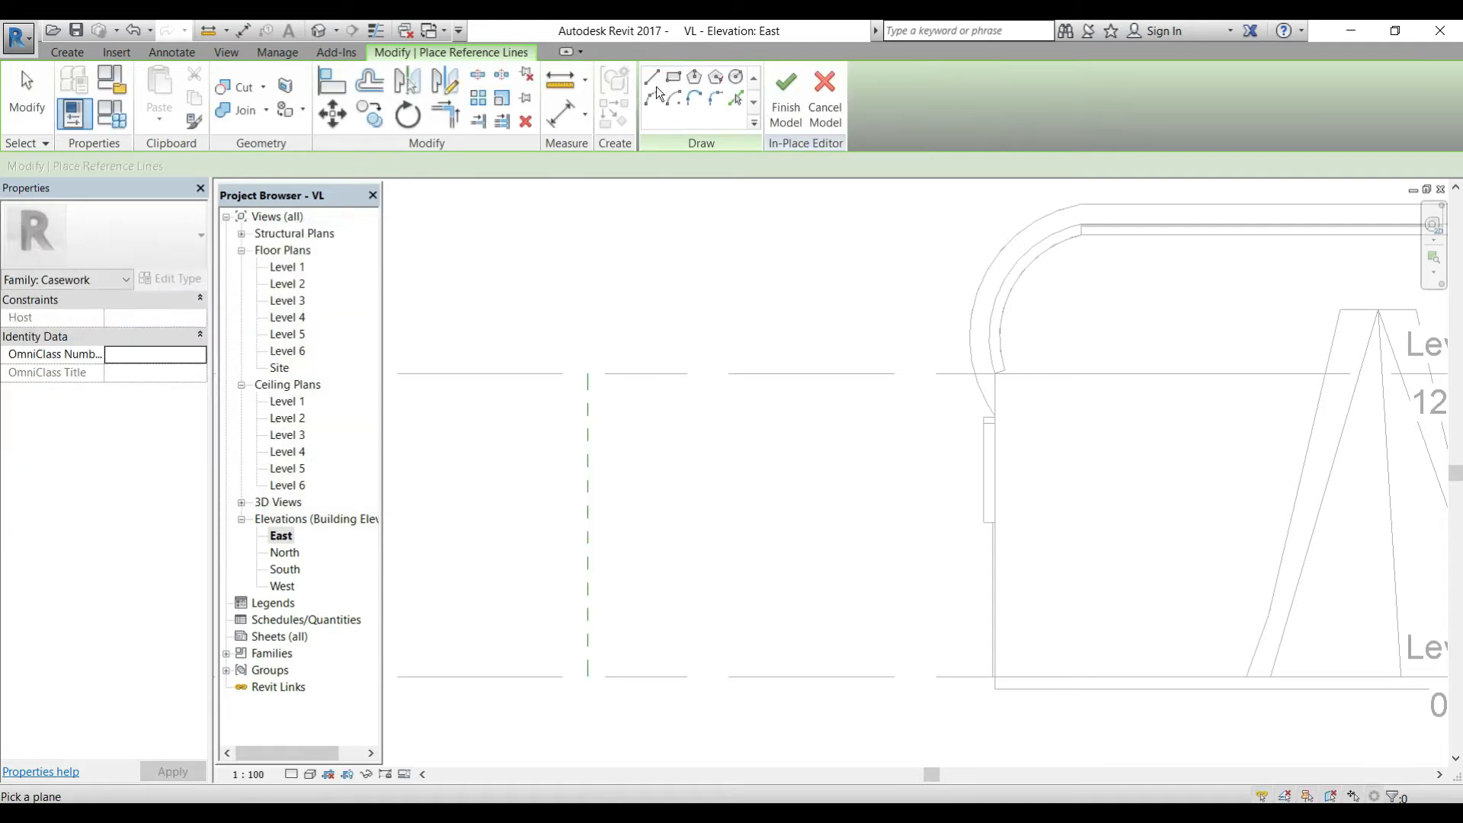
pyautogui.click(659, 104)
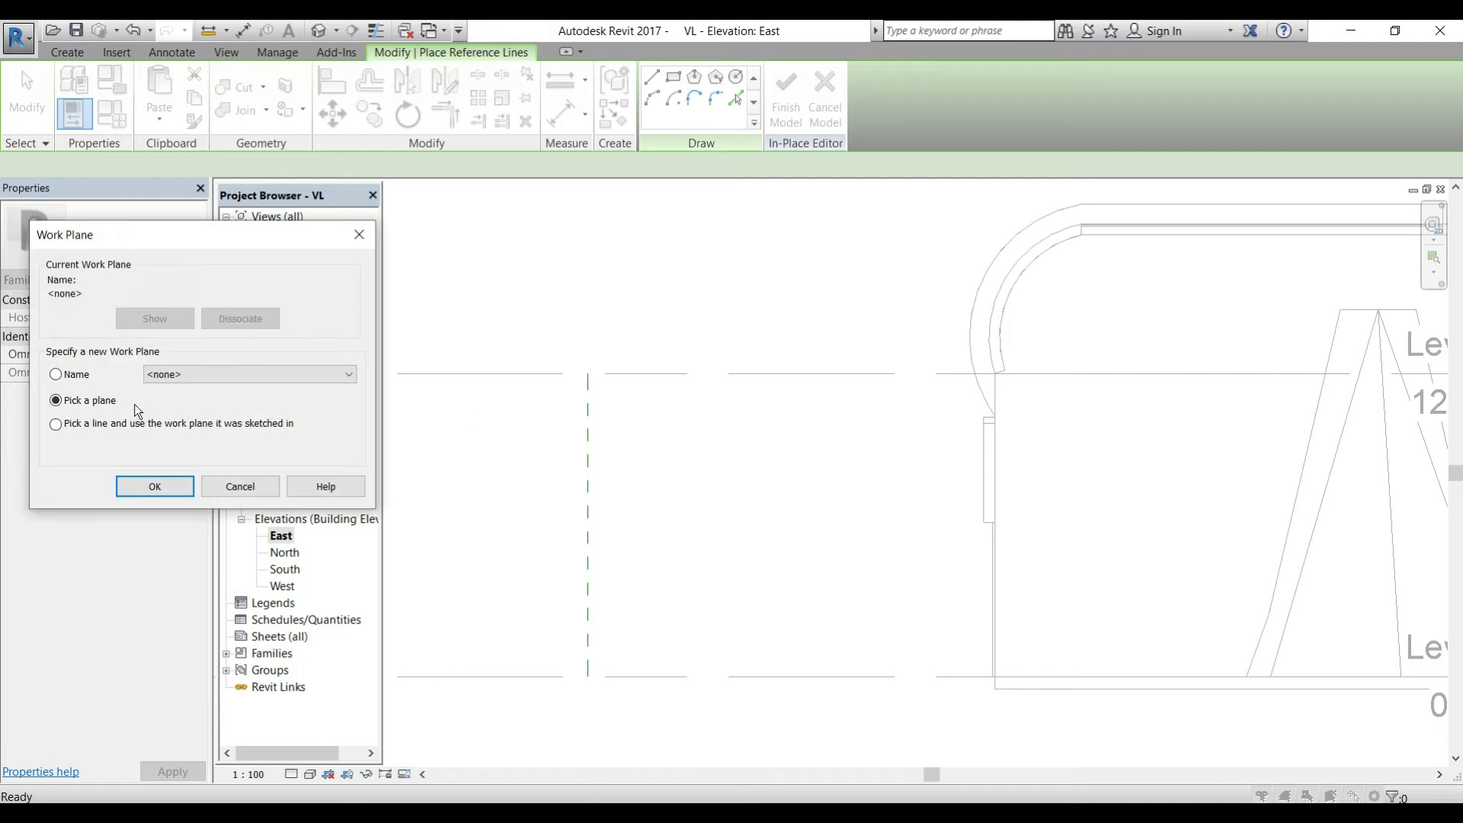
pyautogui.click(57, 375)
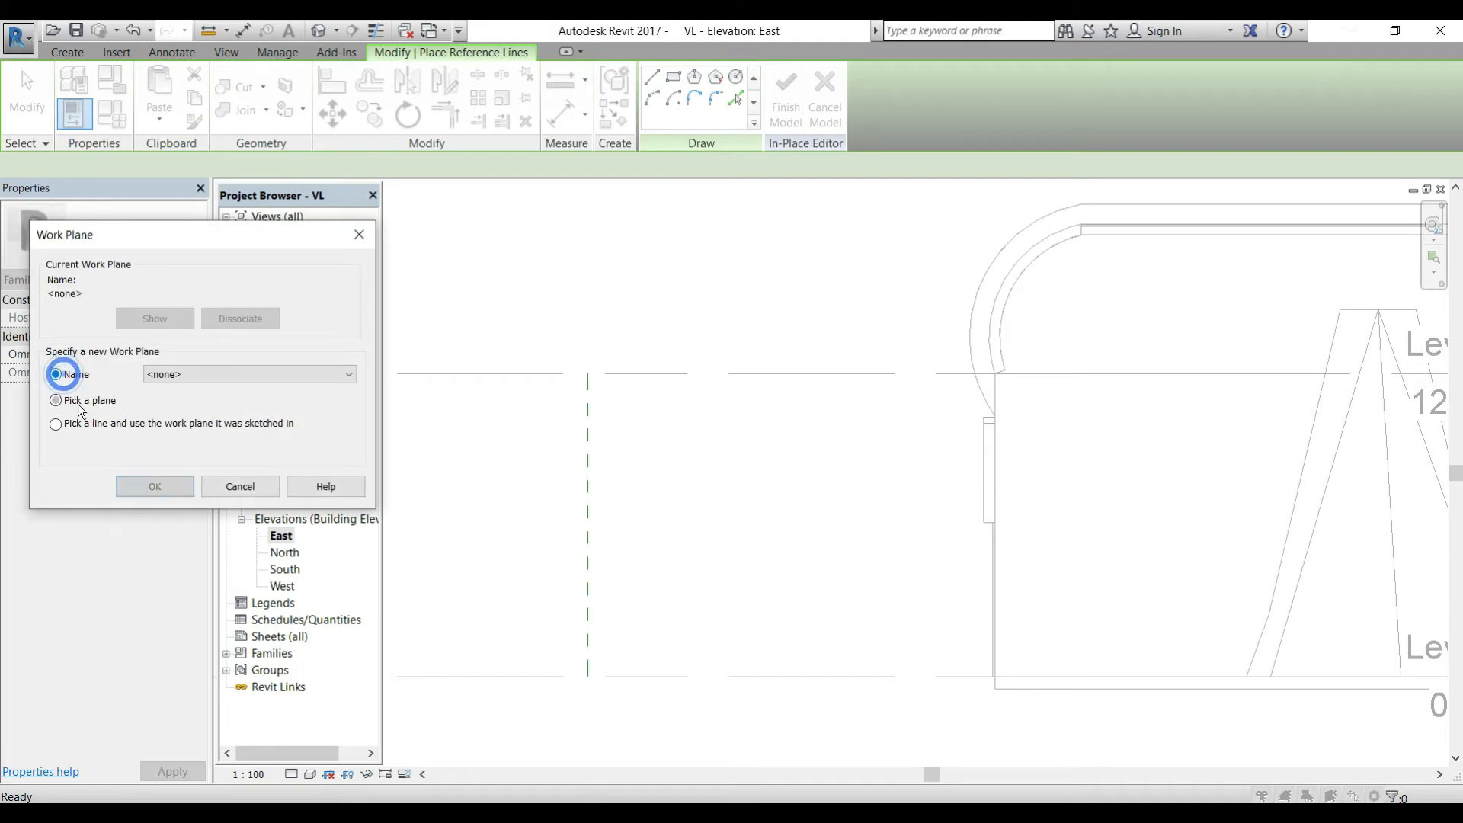
pyautogui.click(589, 410)
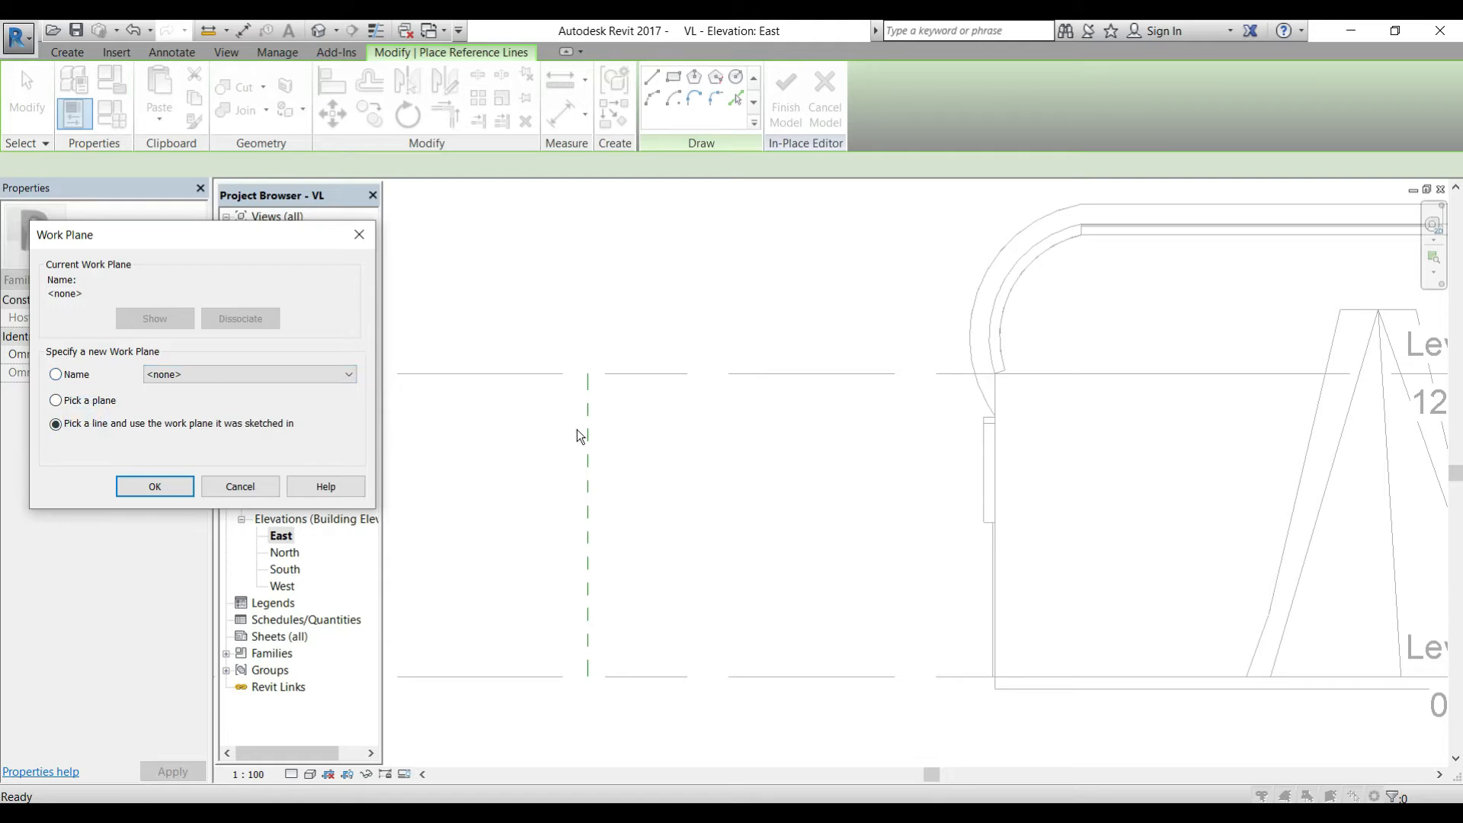
pyautogui.click(154, 486)
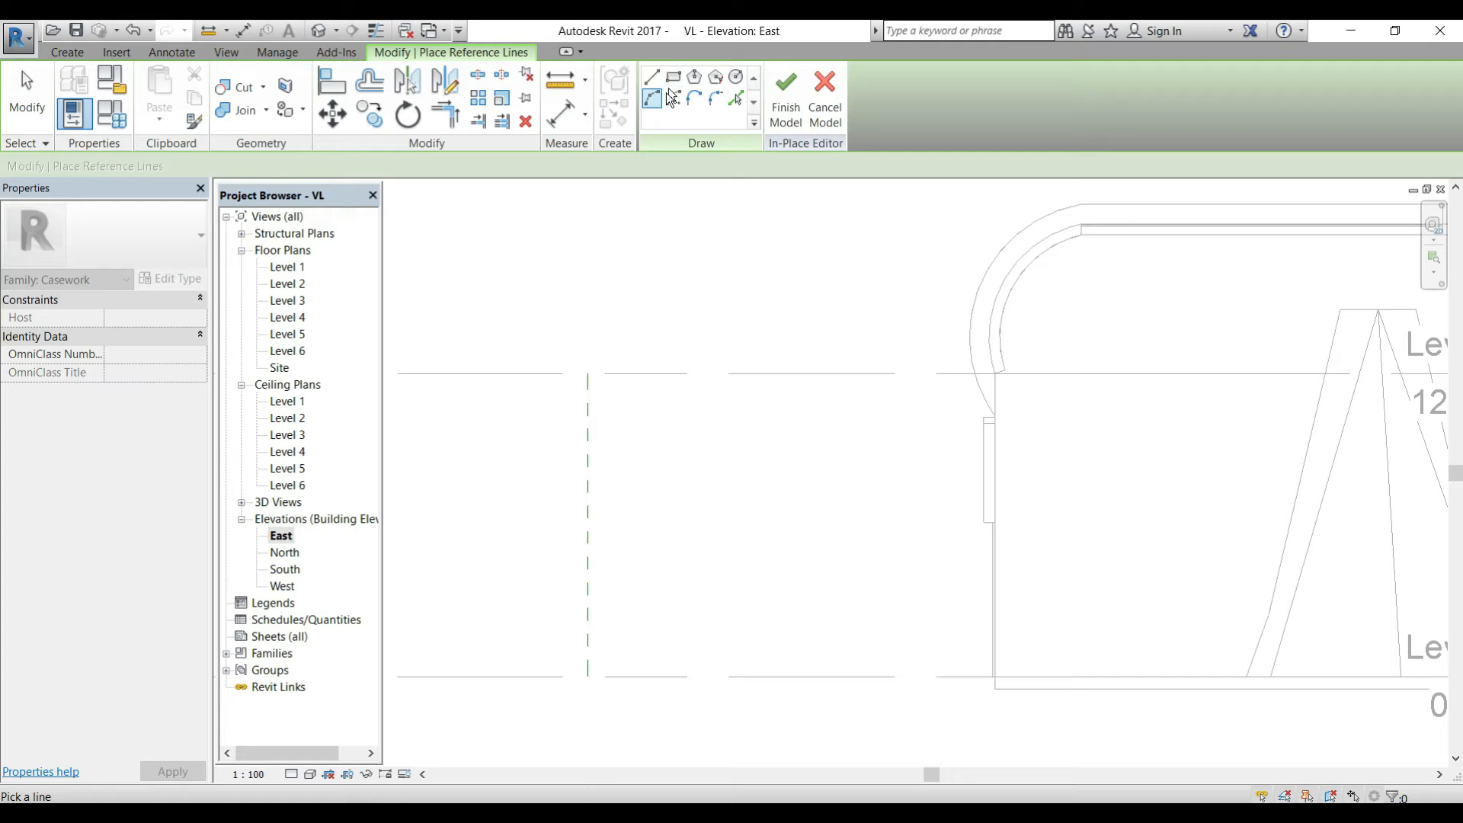
# Pick the vertical reference plane as the work plane for the reference lines and open the North elevation
pyautogui.click(584, 374)
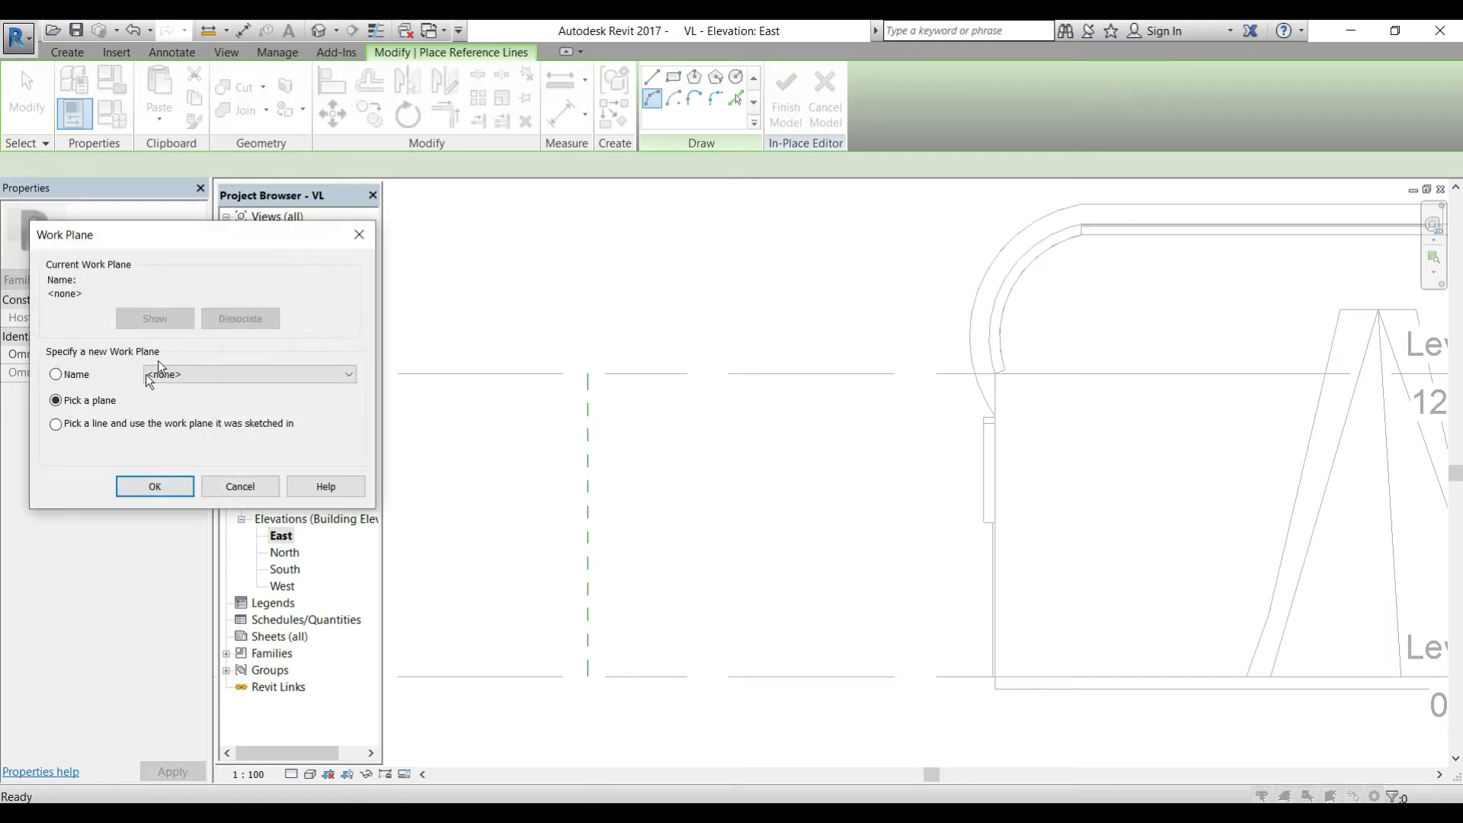
pyautogui.click(158, 483)
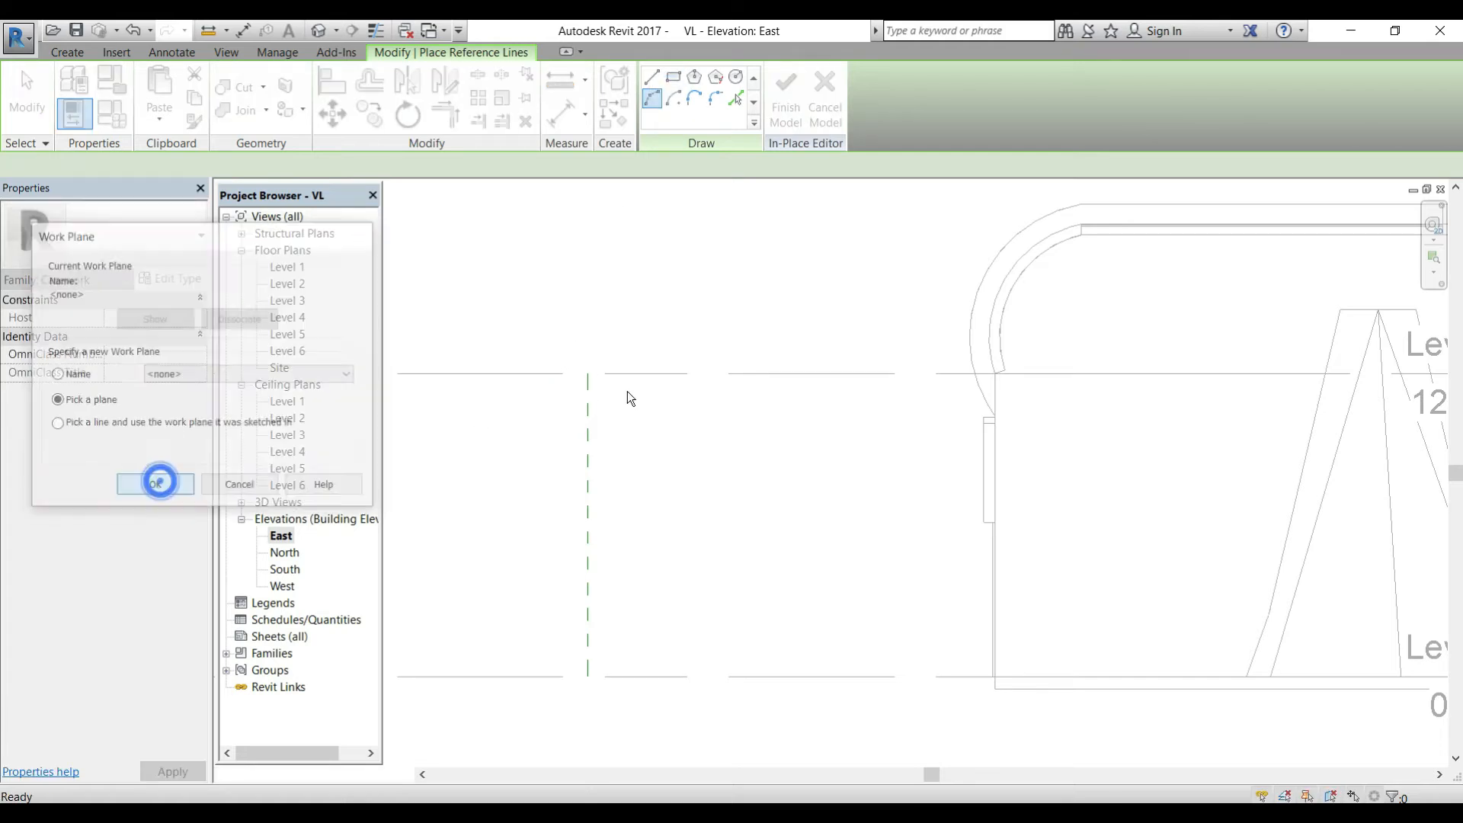
pyautogui.click(584, 413)
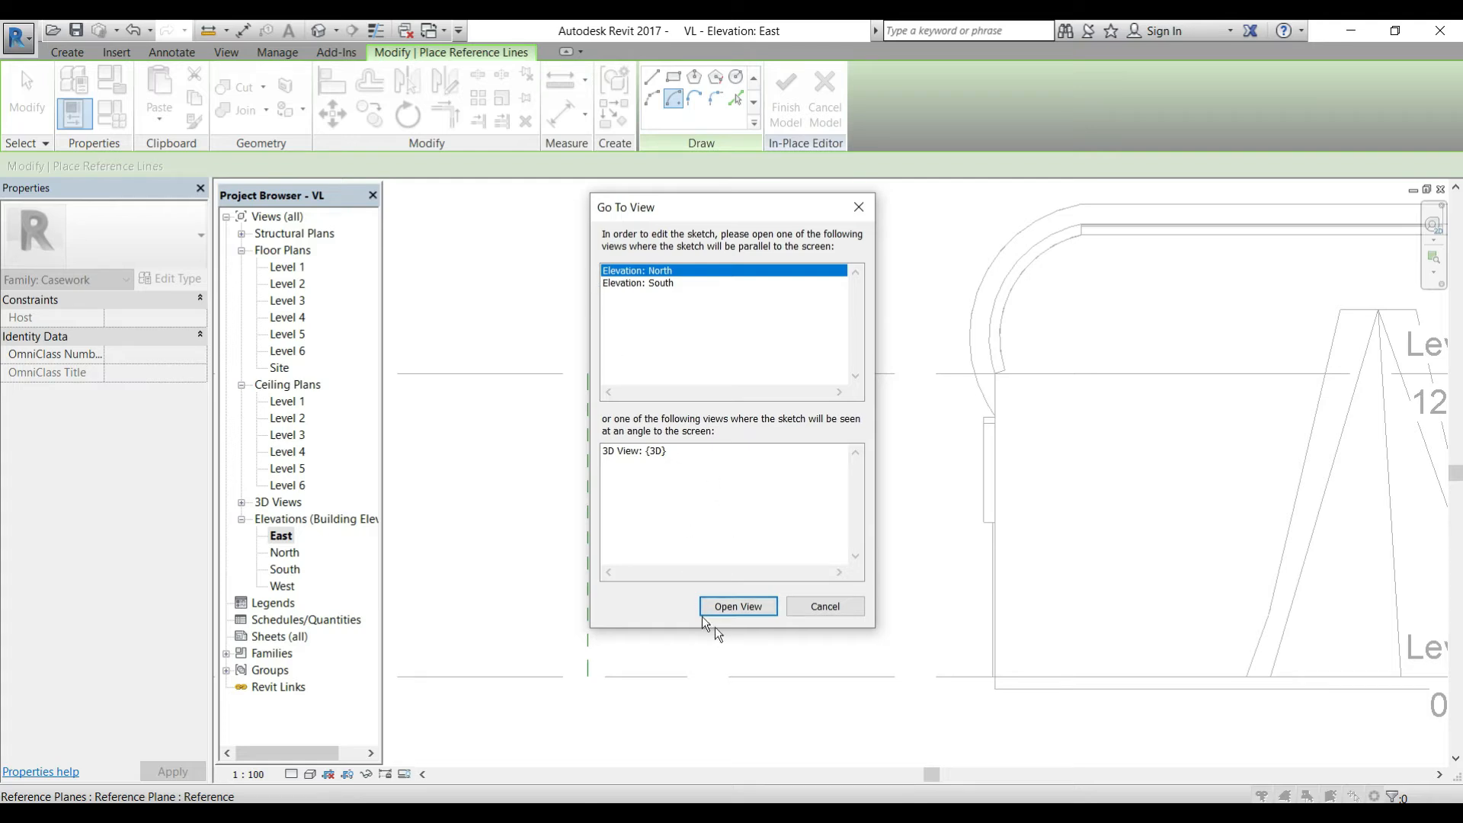
pyautogui.click(738, 607)
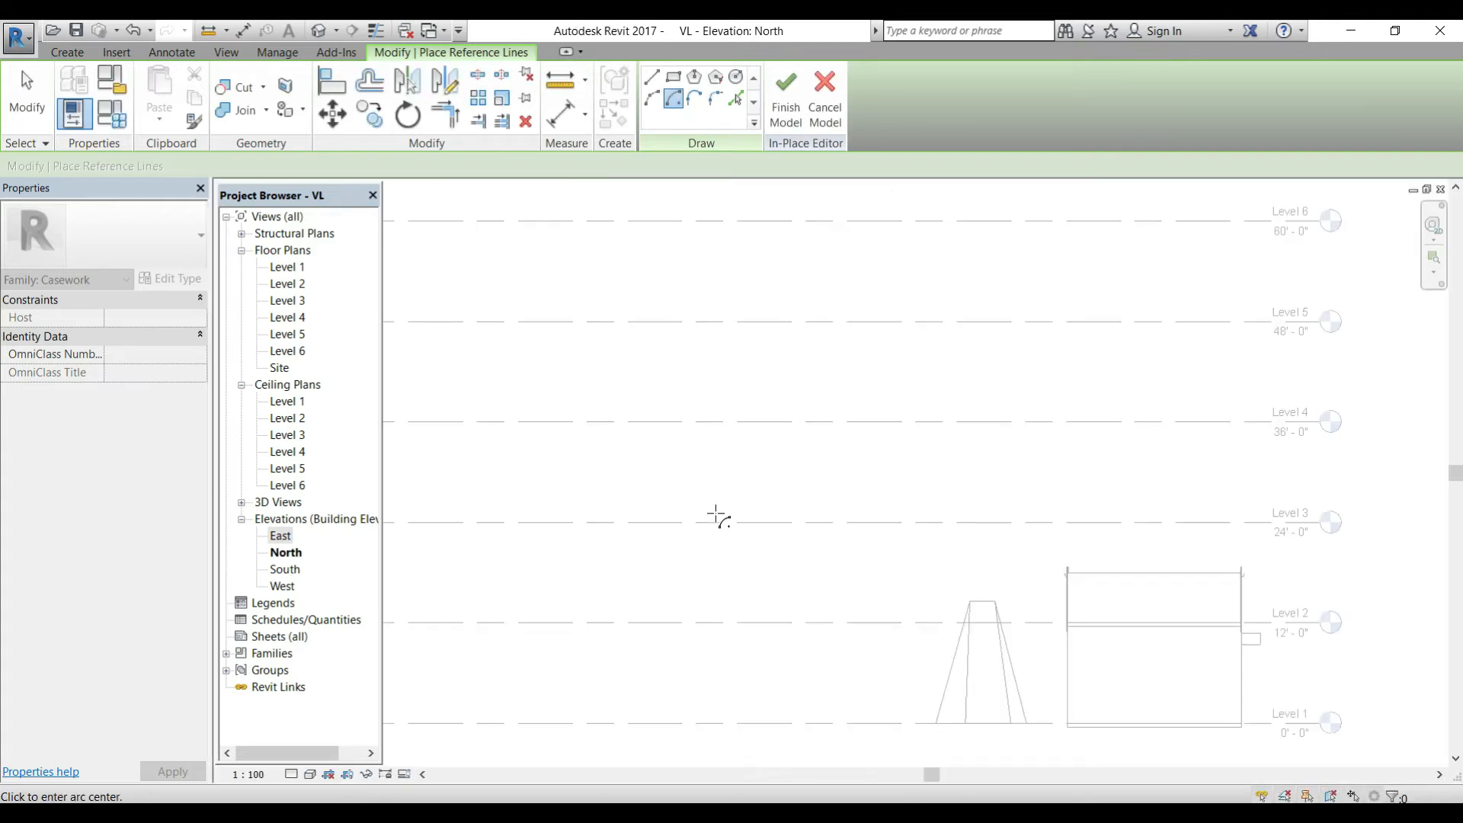
pyautogui.moveTo(832, 660); pyautogui.dragTo(983, 520, button='middle')
pyautogui.scroll(-1, 957, 555)
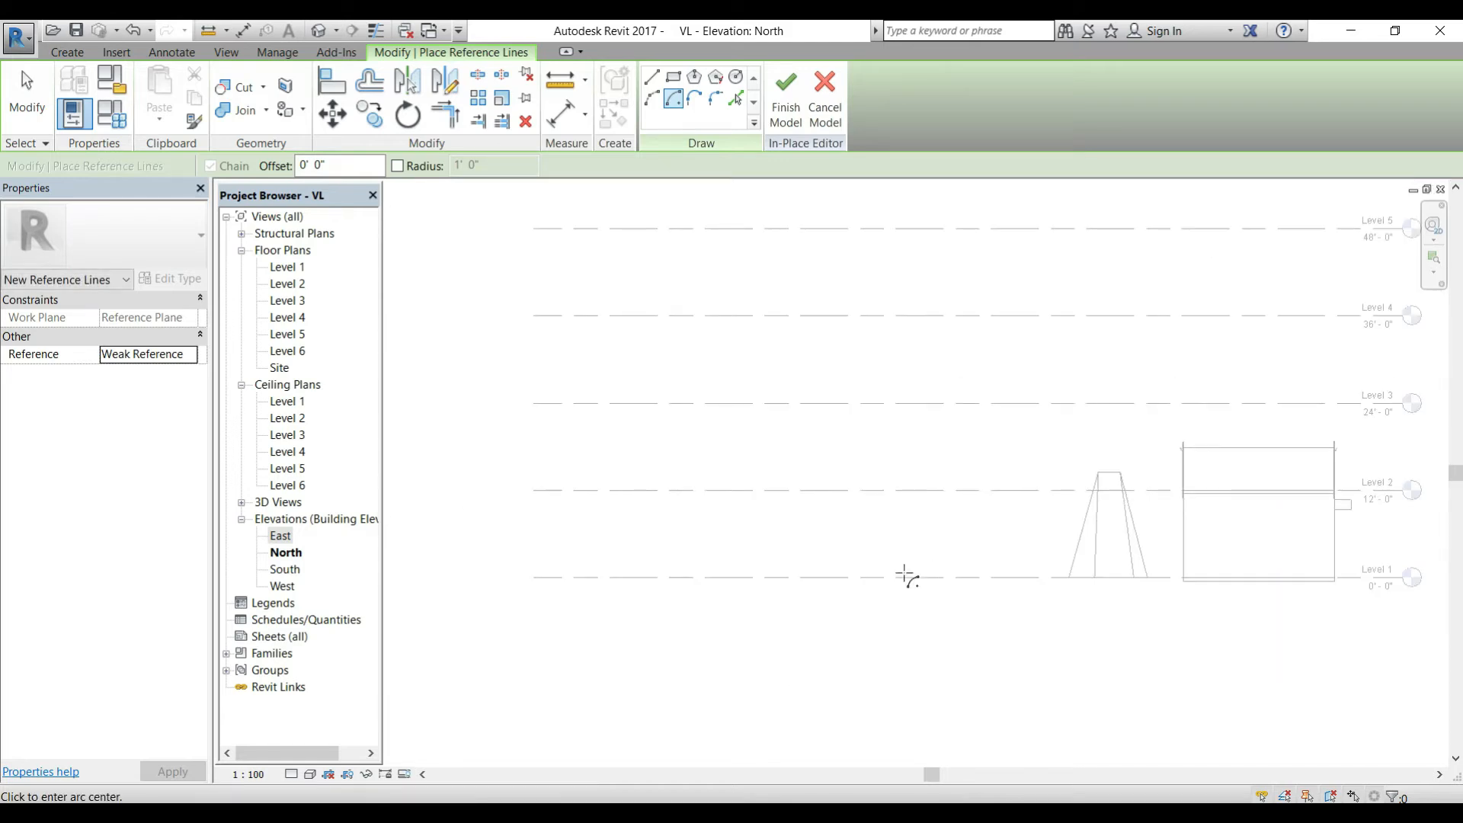
# Open the South elevation, and quit the in-place Casework model, discarding its changes
pyautogui.doubleClick(284, 570)
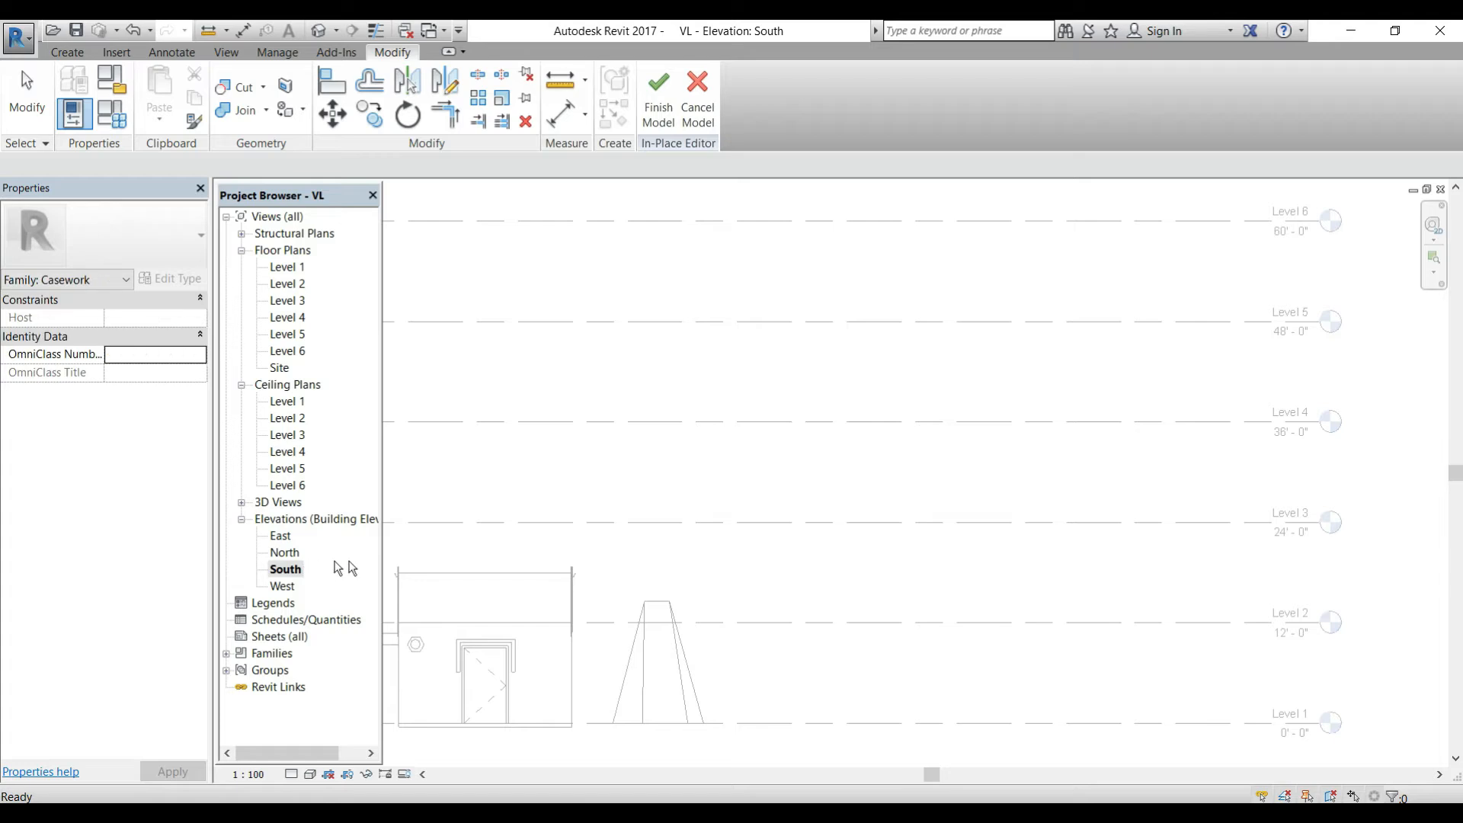
pyautogui.moveTo(948, 540); pyautogui.dragTo(673, 489, button='middle')
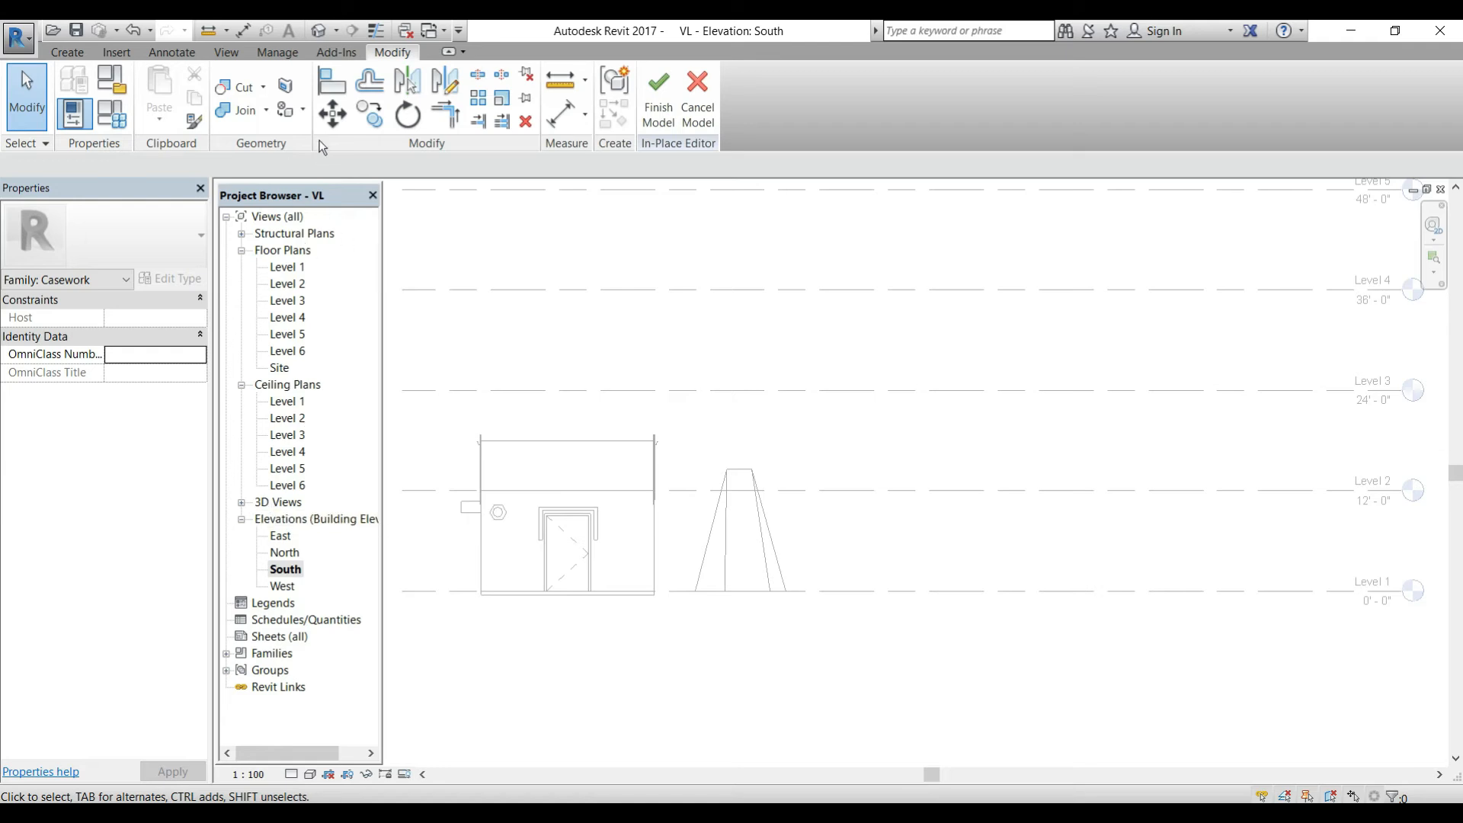
pyautogui.click(698, 107)
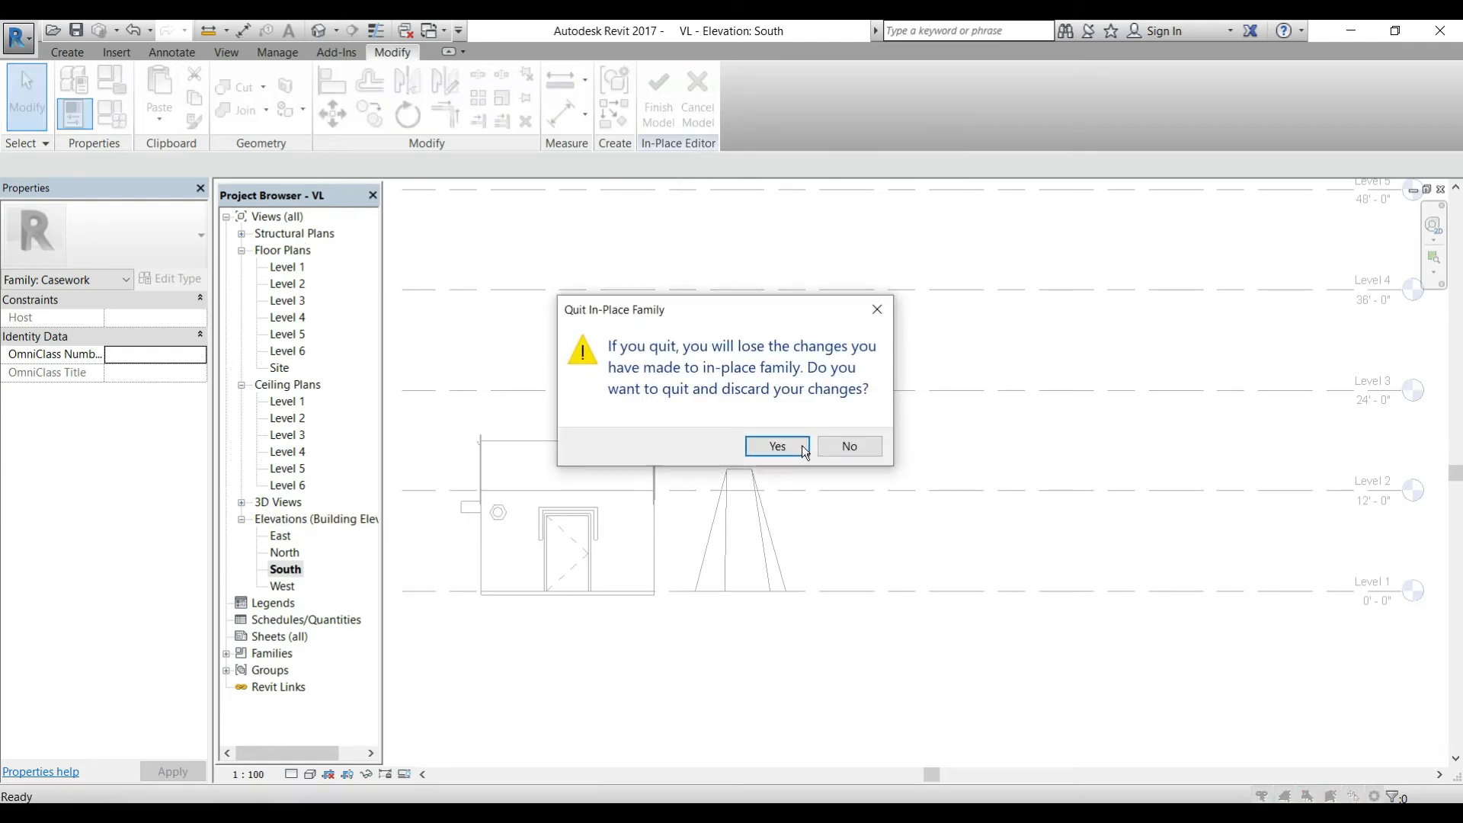
pyautogui.click(803, 451)
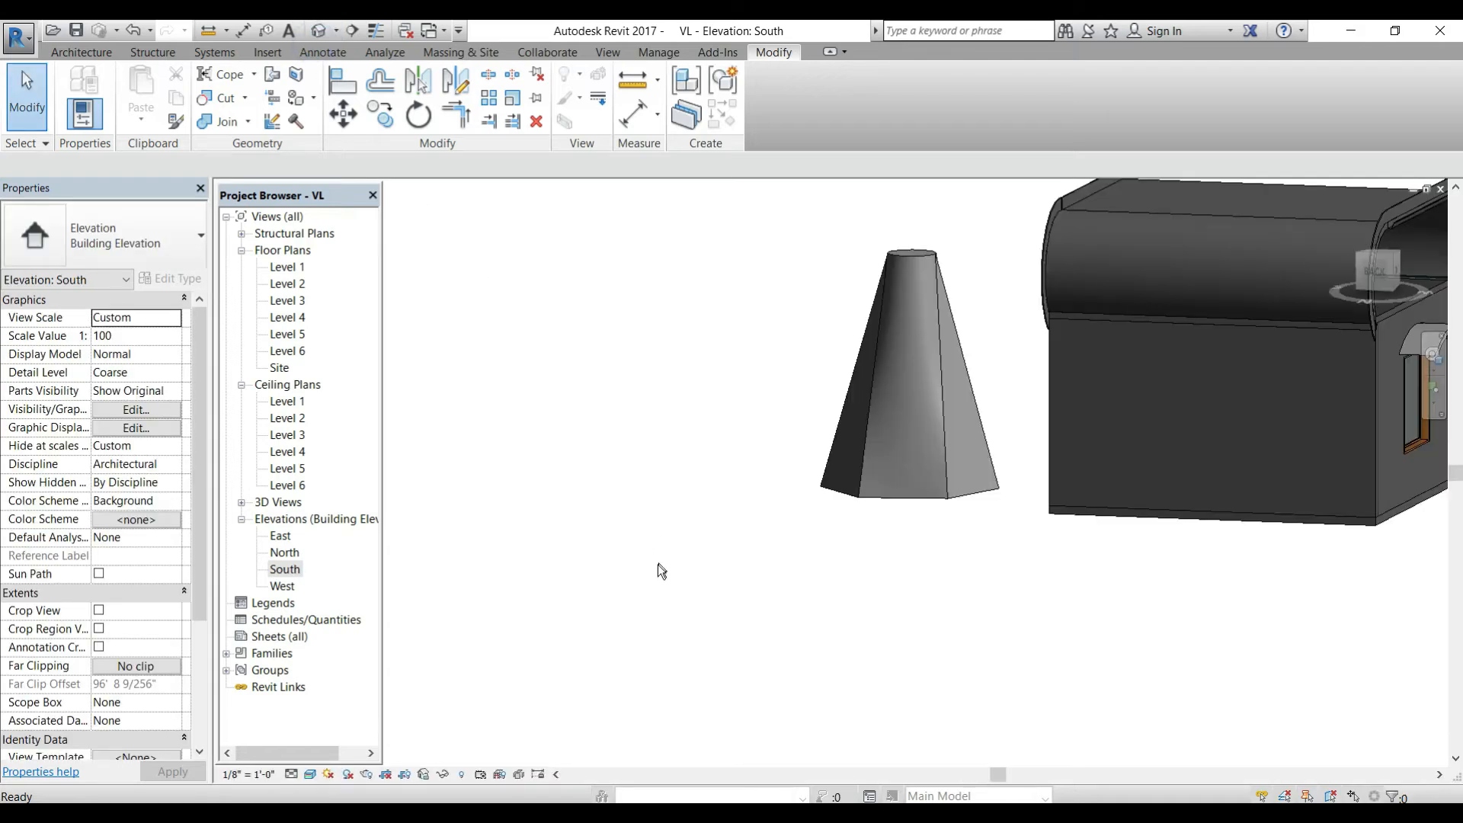
# Start a new in-place Casework model named Casework 5 in the 3D view
pyautogui.click(82, 52)
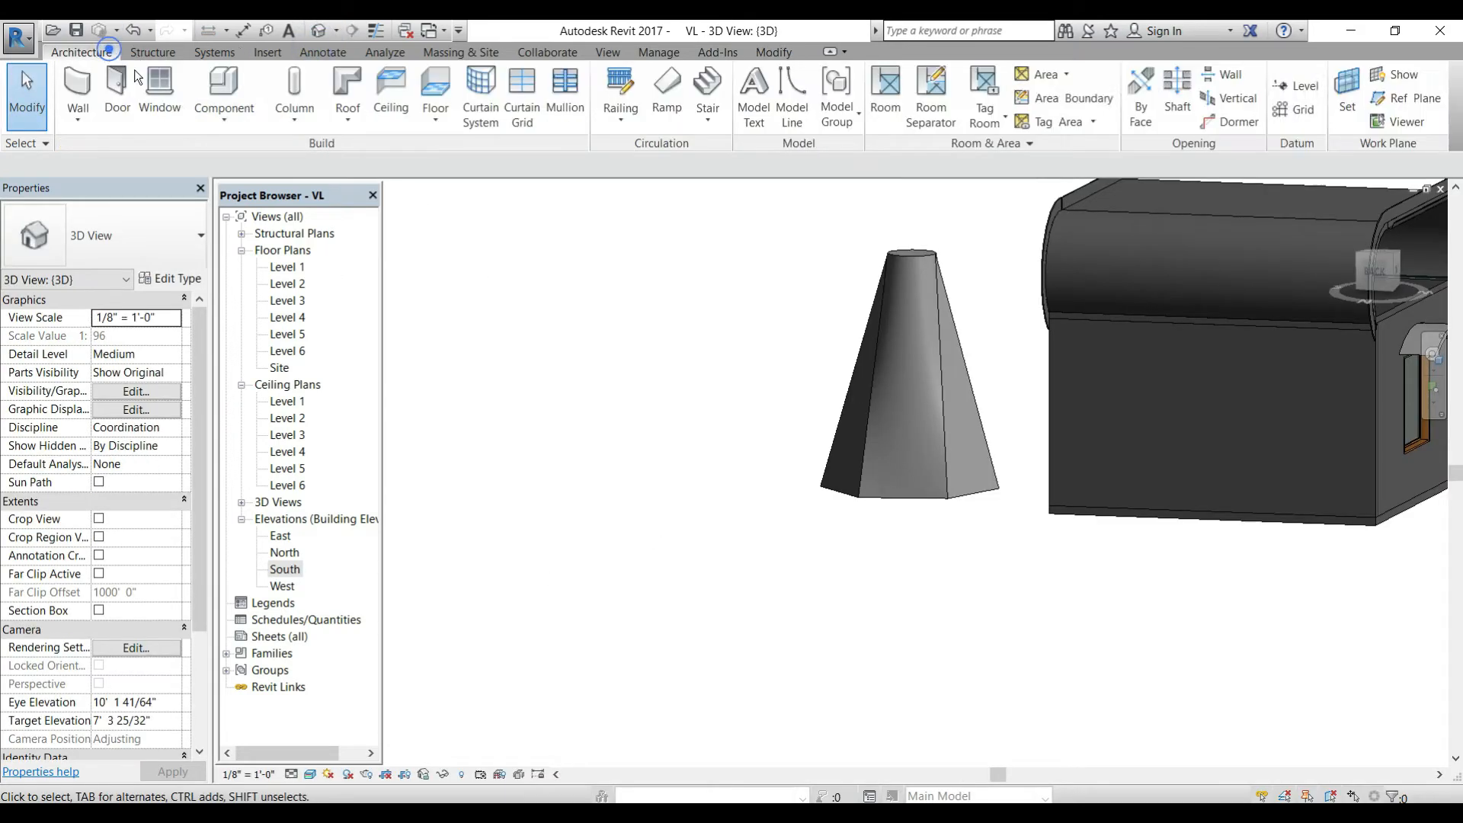
pyautogui.click(222, 114)
pyautogui.click(259, 189)
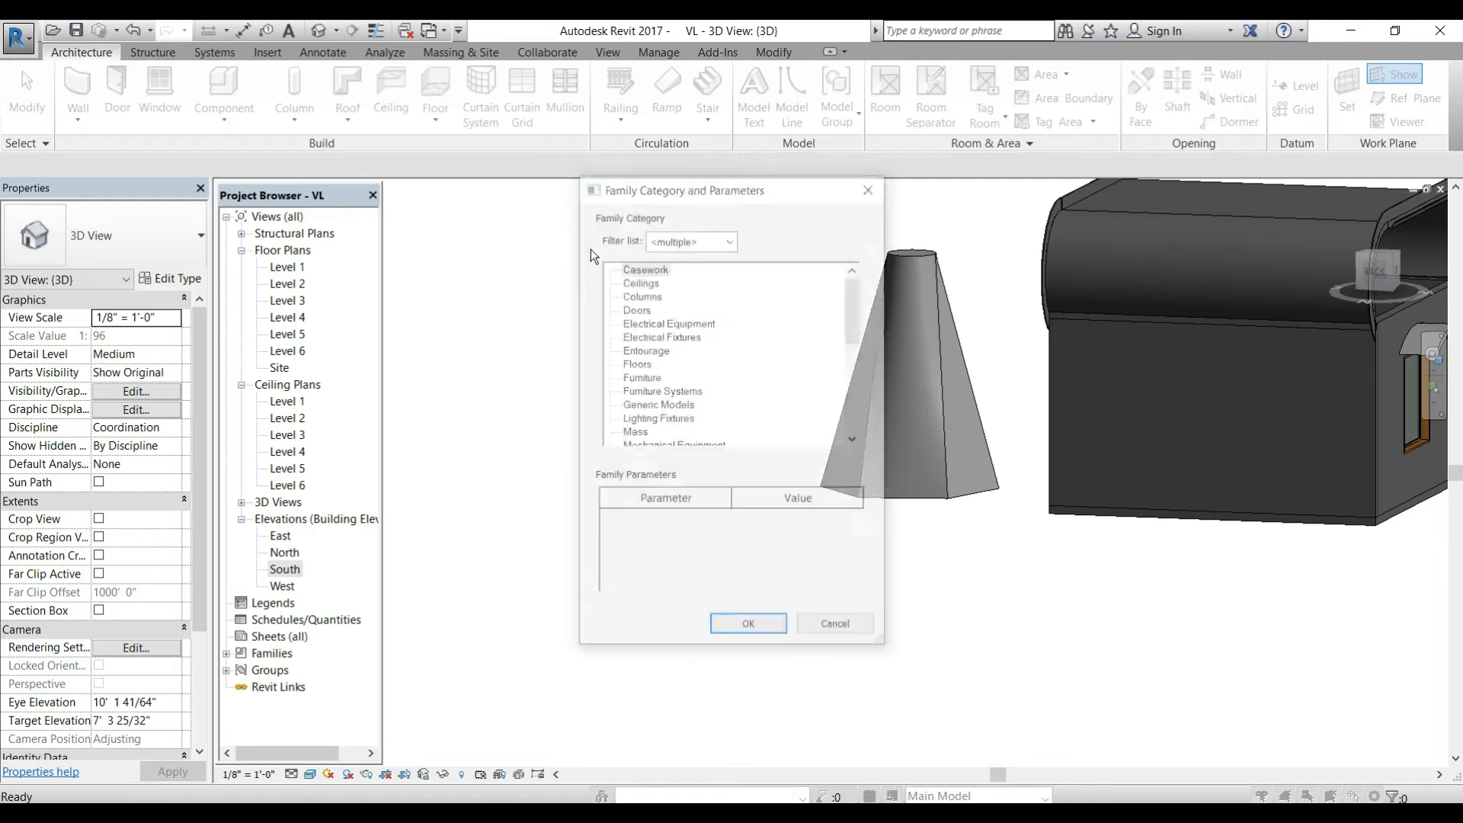
pyautogui.click(732, 627)
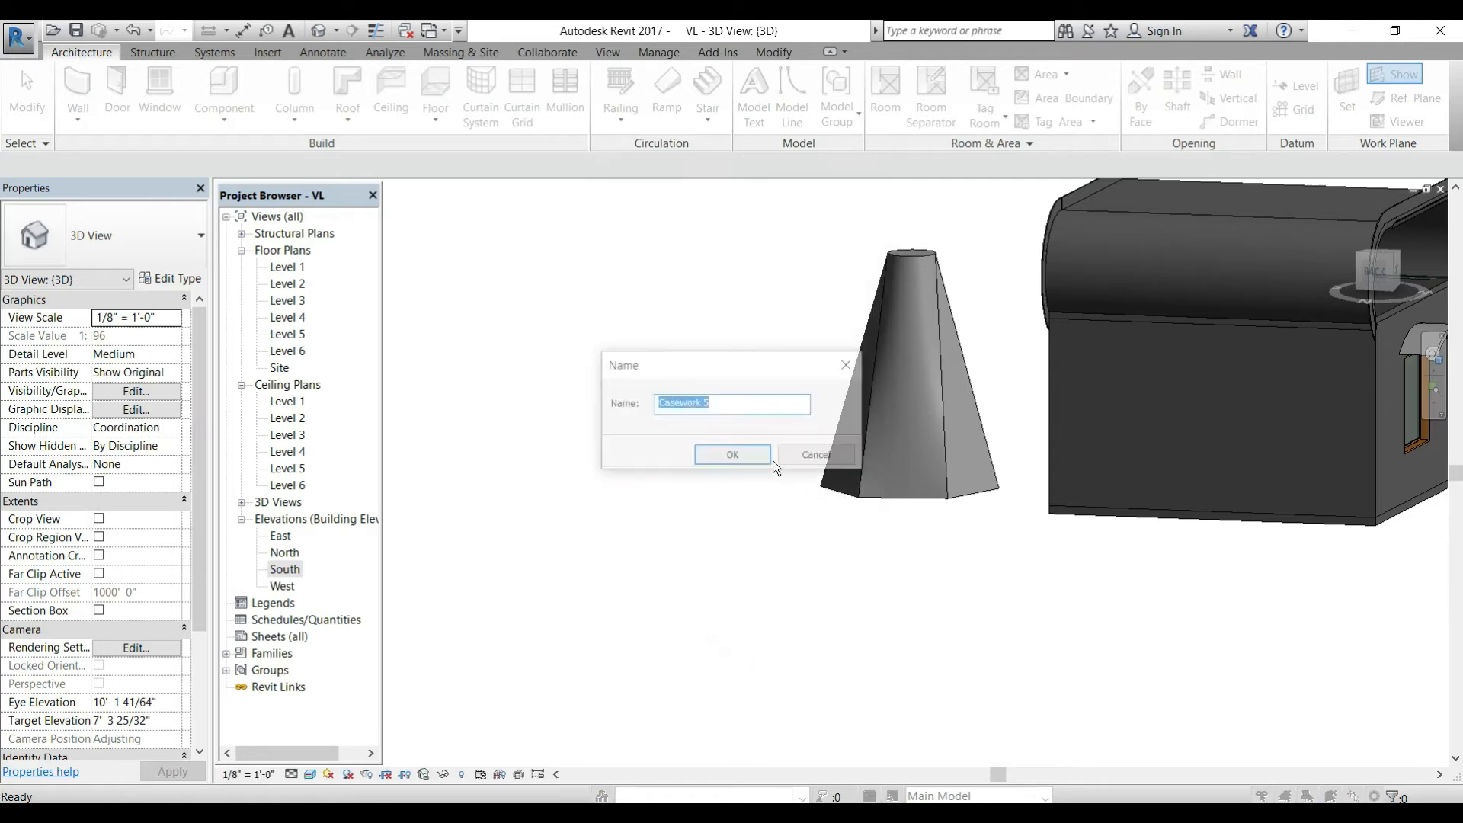
pyautogui.click(712, 454)
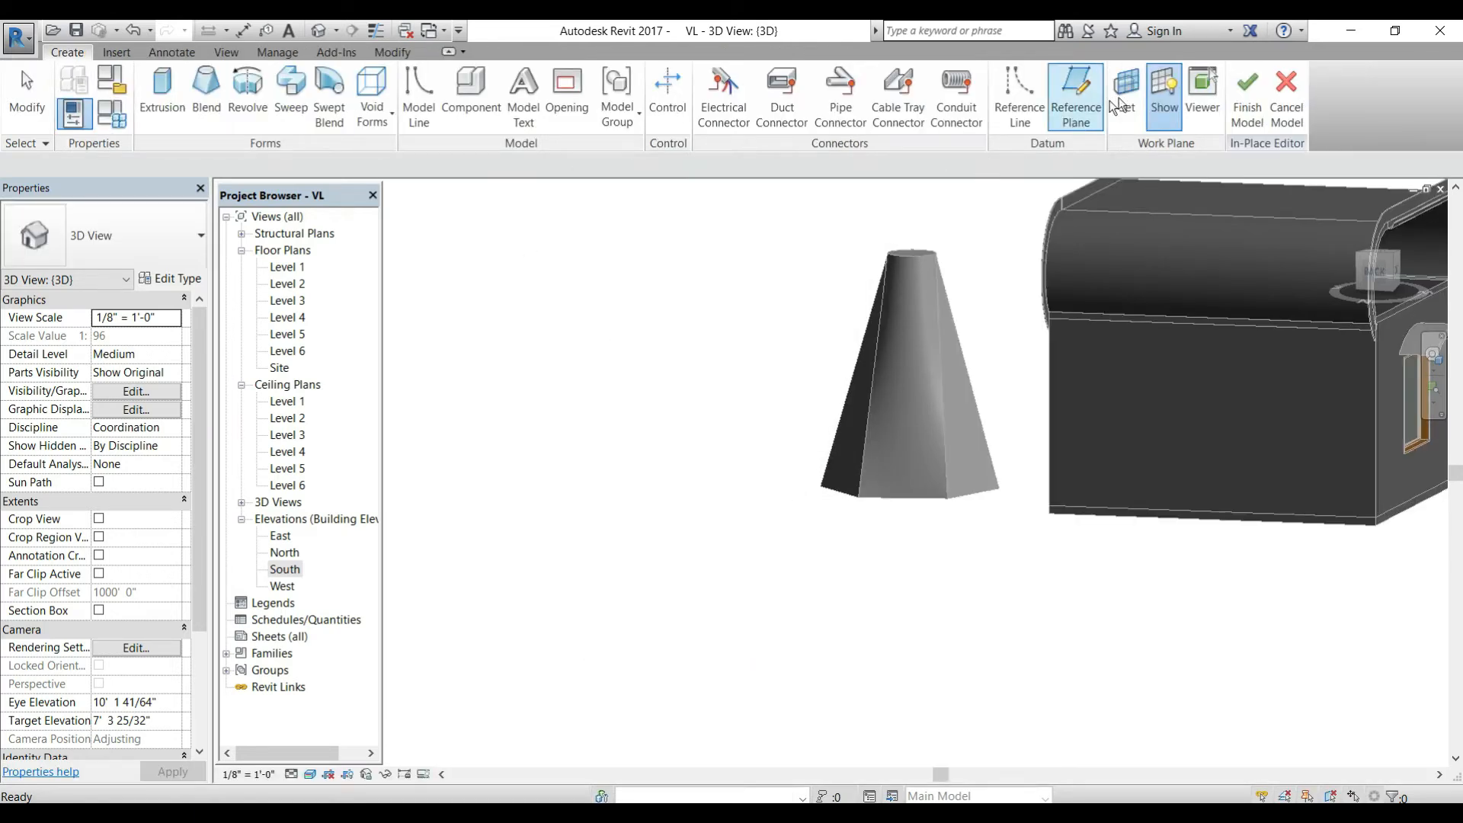
# Draw a vertical reference line about 12' 6" long in the open space beside the tapered blend
pyautogui.click(1020, 98)
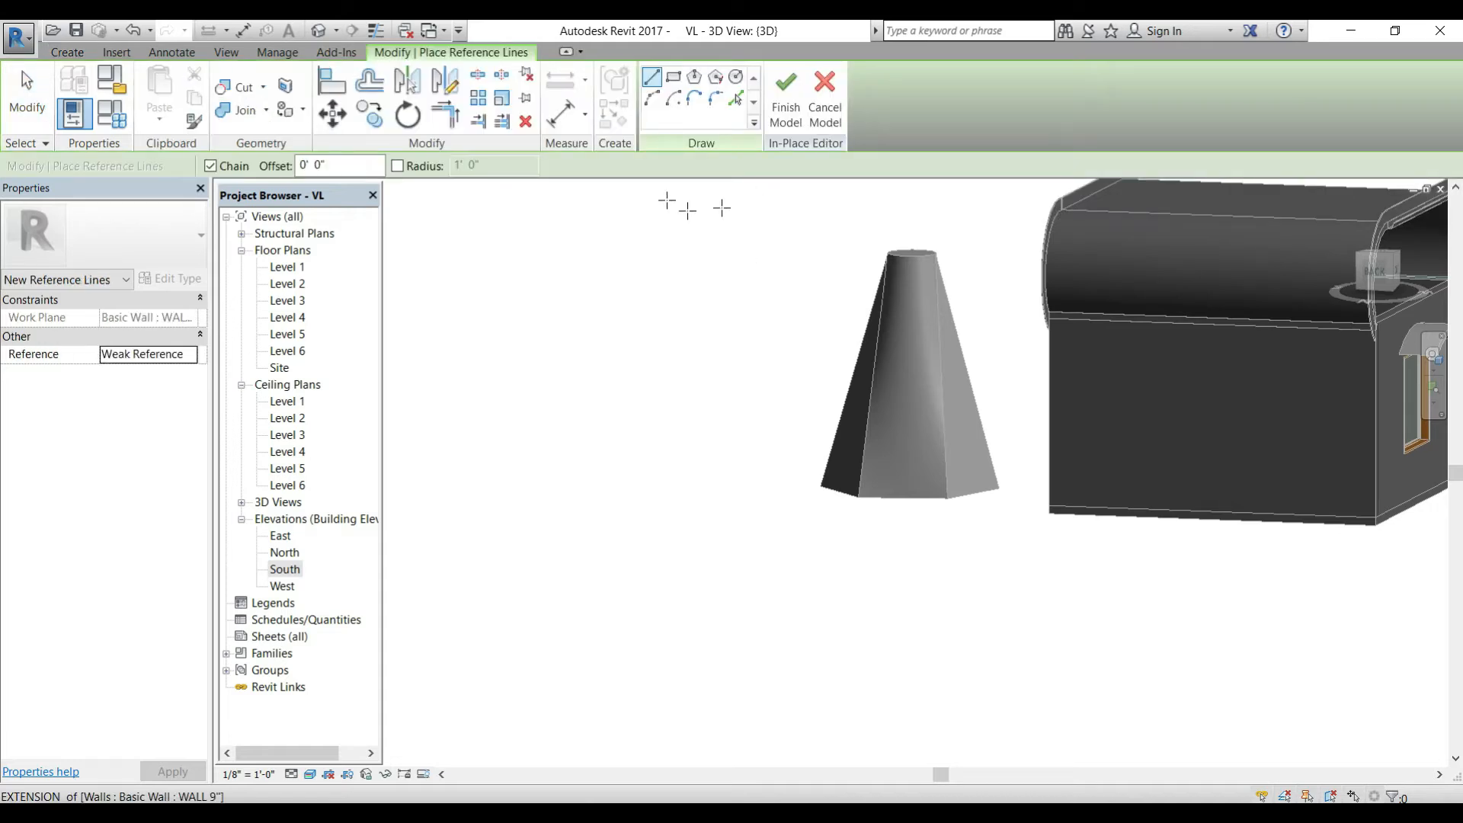
pyautogui.click(536, 329)
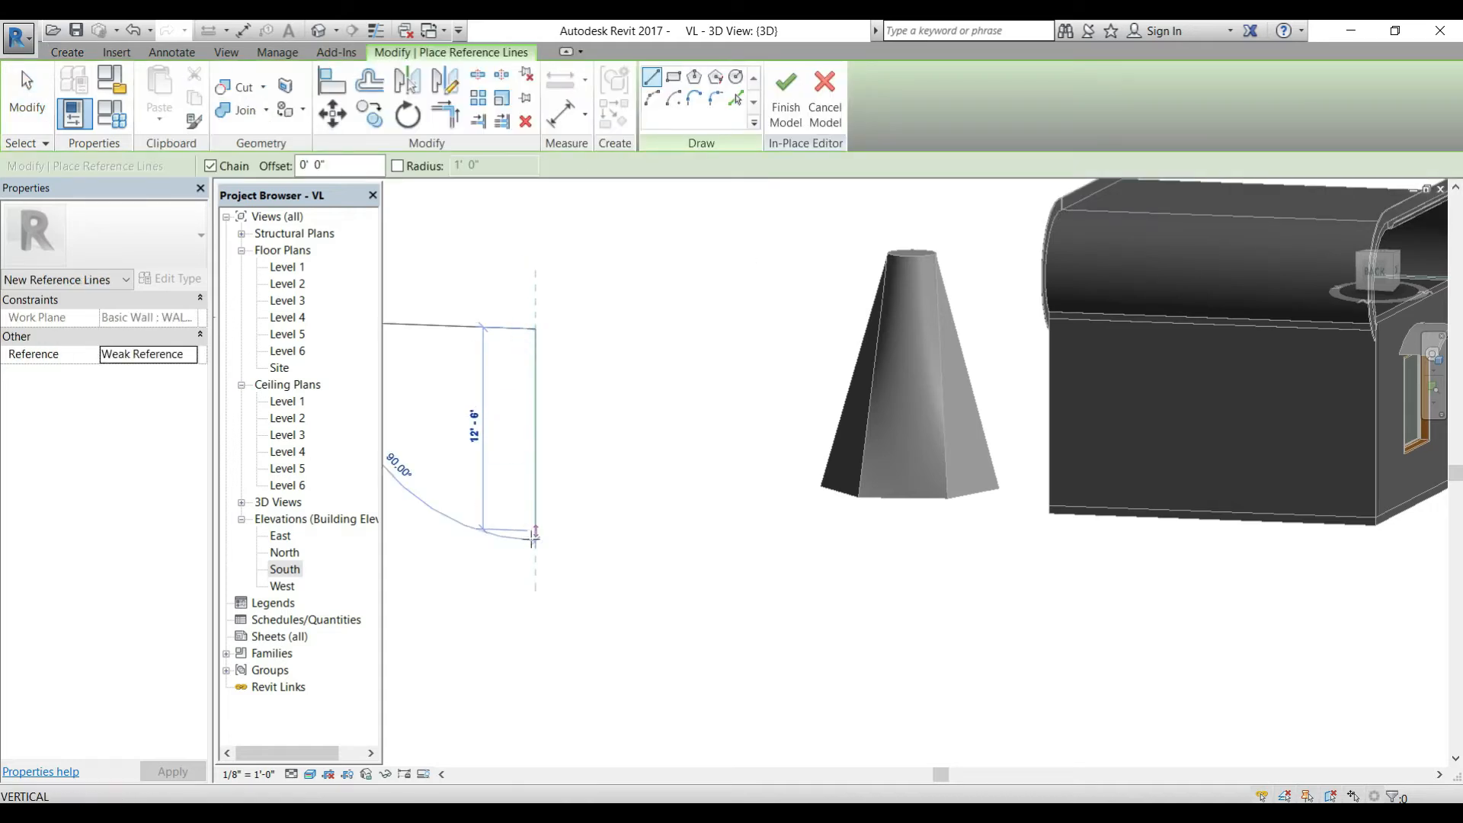
pyautogui.click(533, 539)
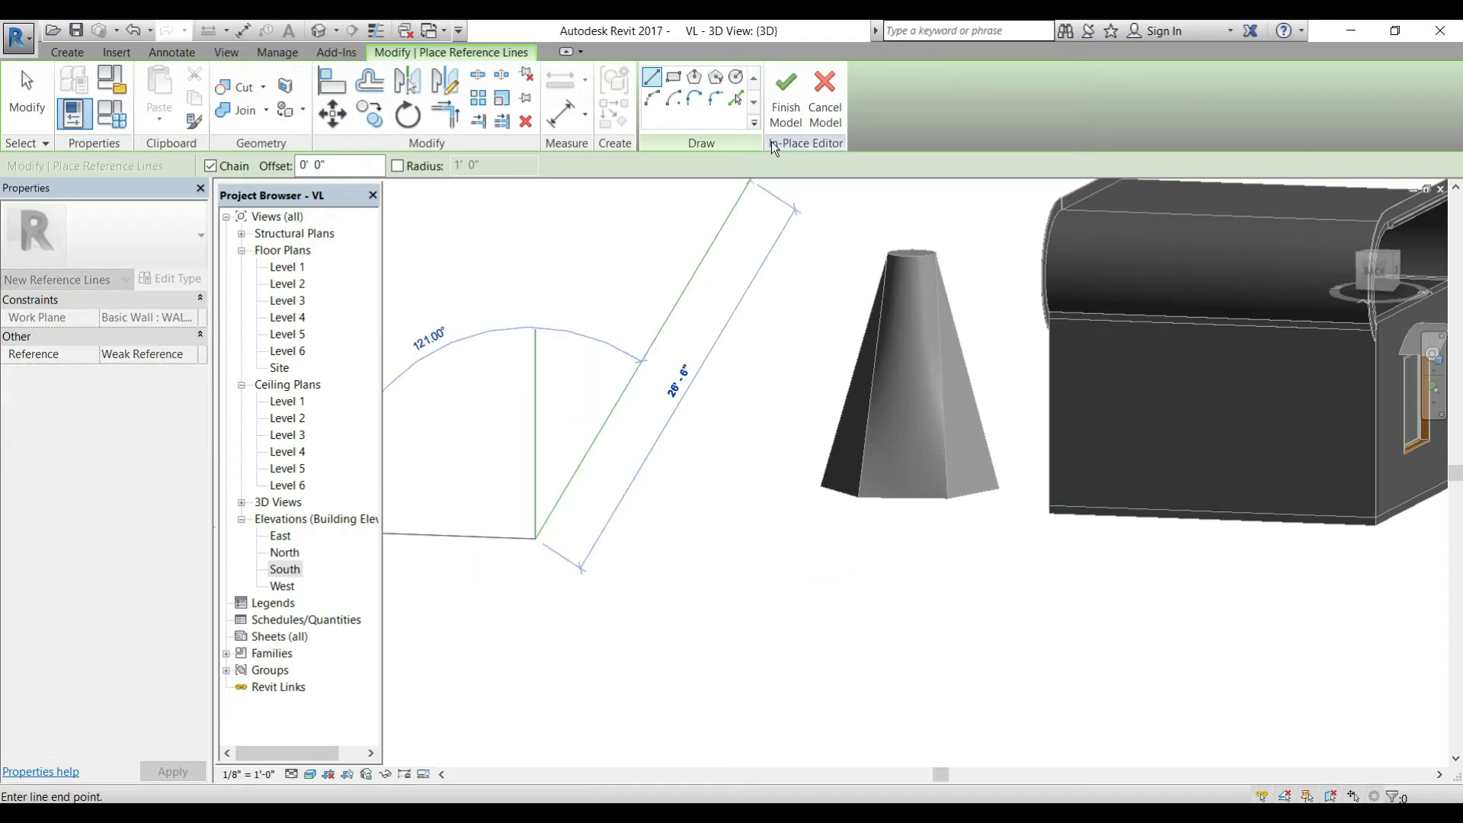
# Draw a small arc reference line beside the vertical reference line, and delete it
pyautogui.click(671, 99)
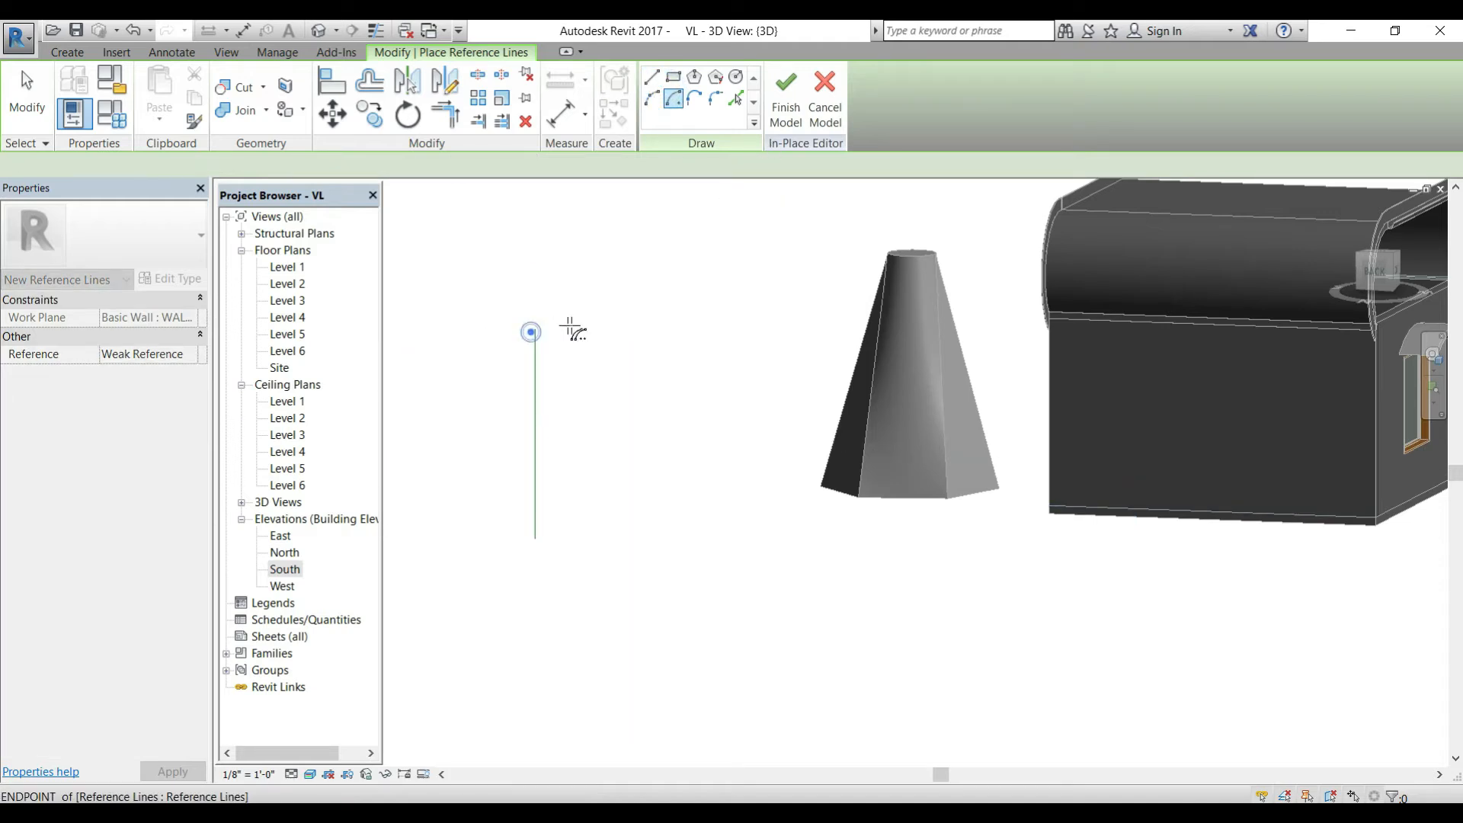
pyautogui.click(570, 330)
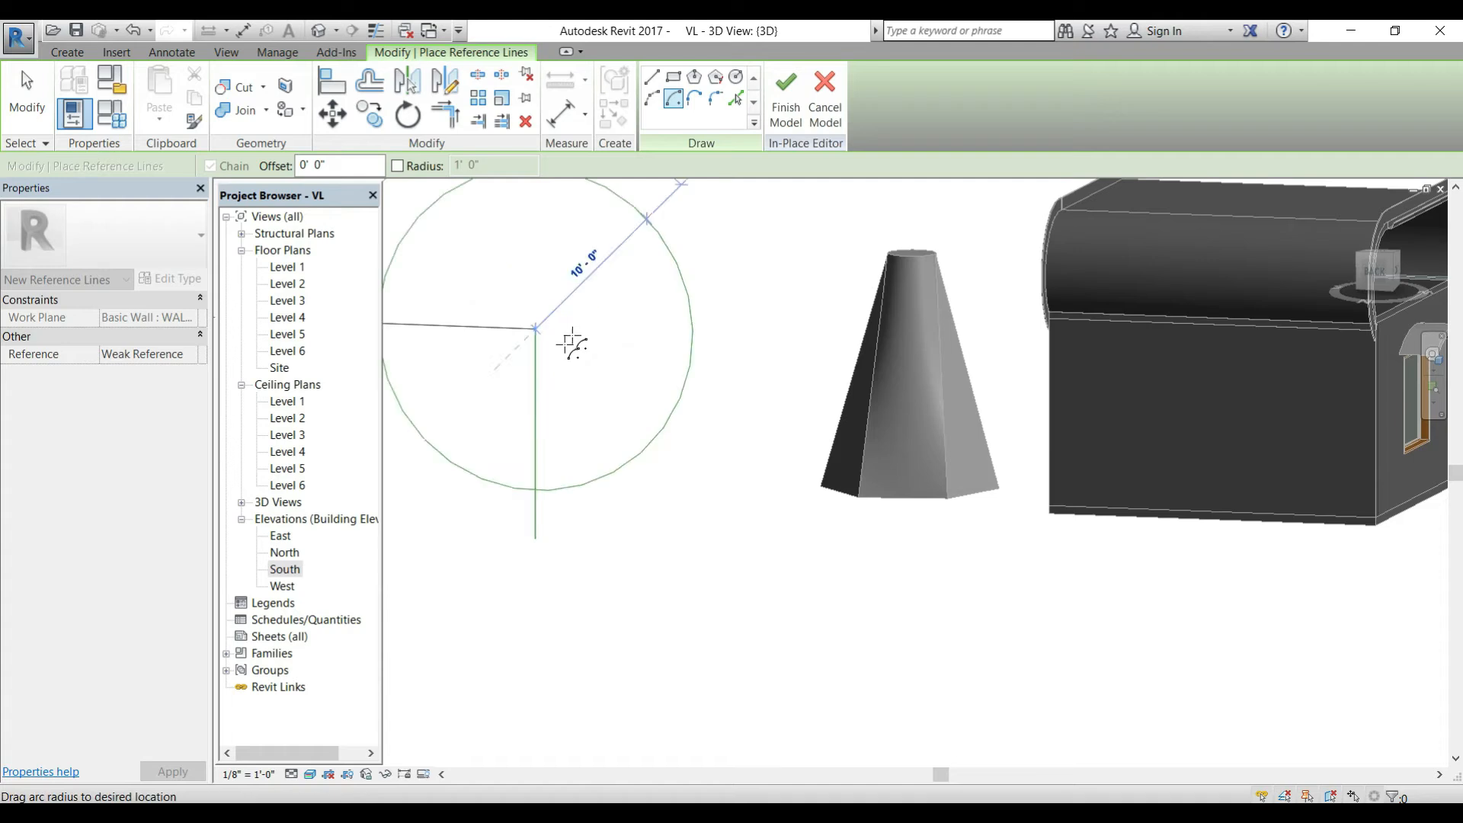
pyautogui.click(573, 322)
pyautogui.click(585, 361)
pyautogui.click(539, 396)
pyautogui.press('Escape')
pyautogui.press('Escape')
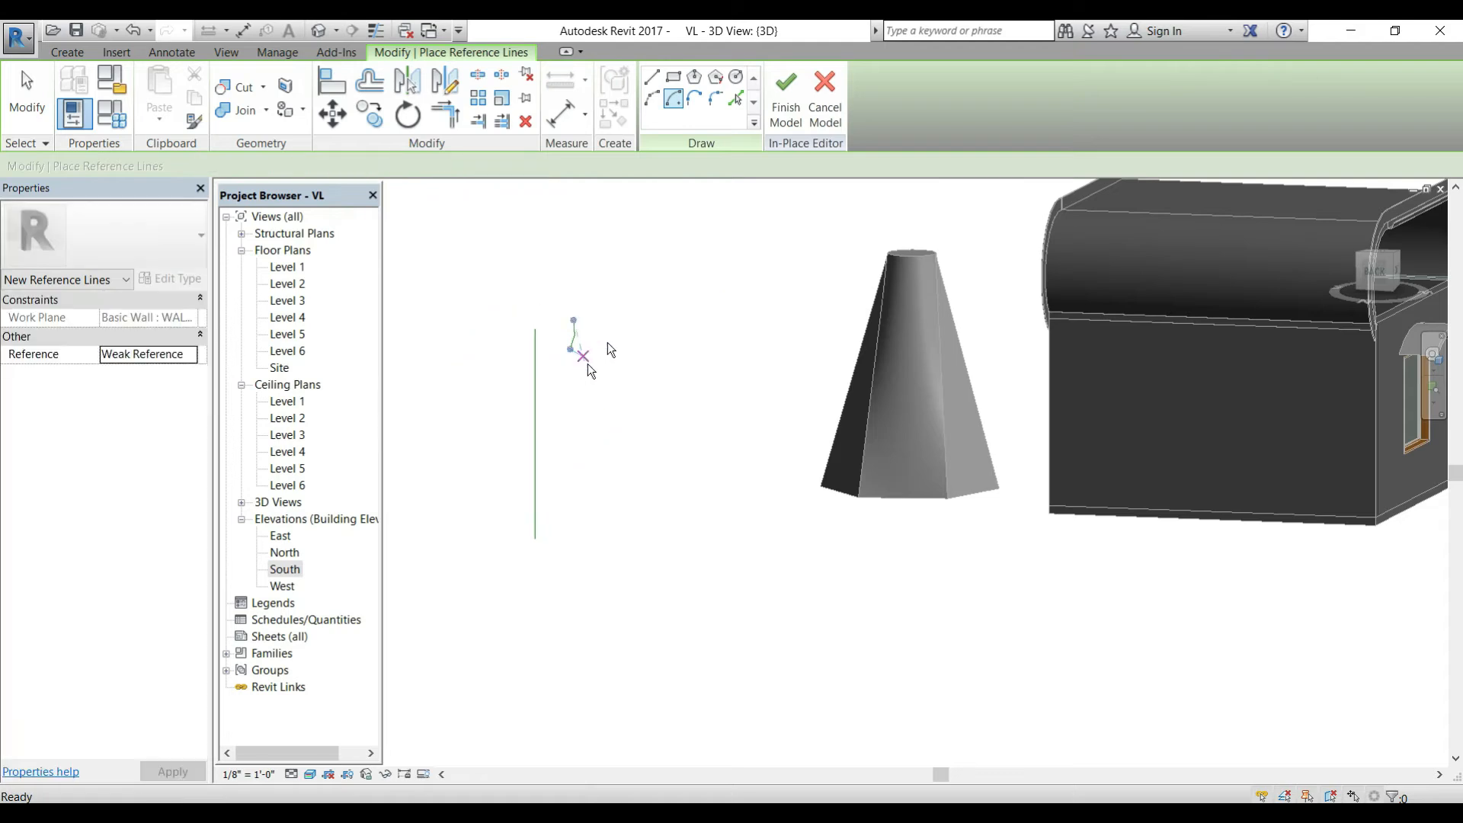
pyautogui.click(593, 359)
pyautogui.press('Delete')
pyautogui.click(665, 96)
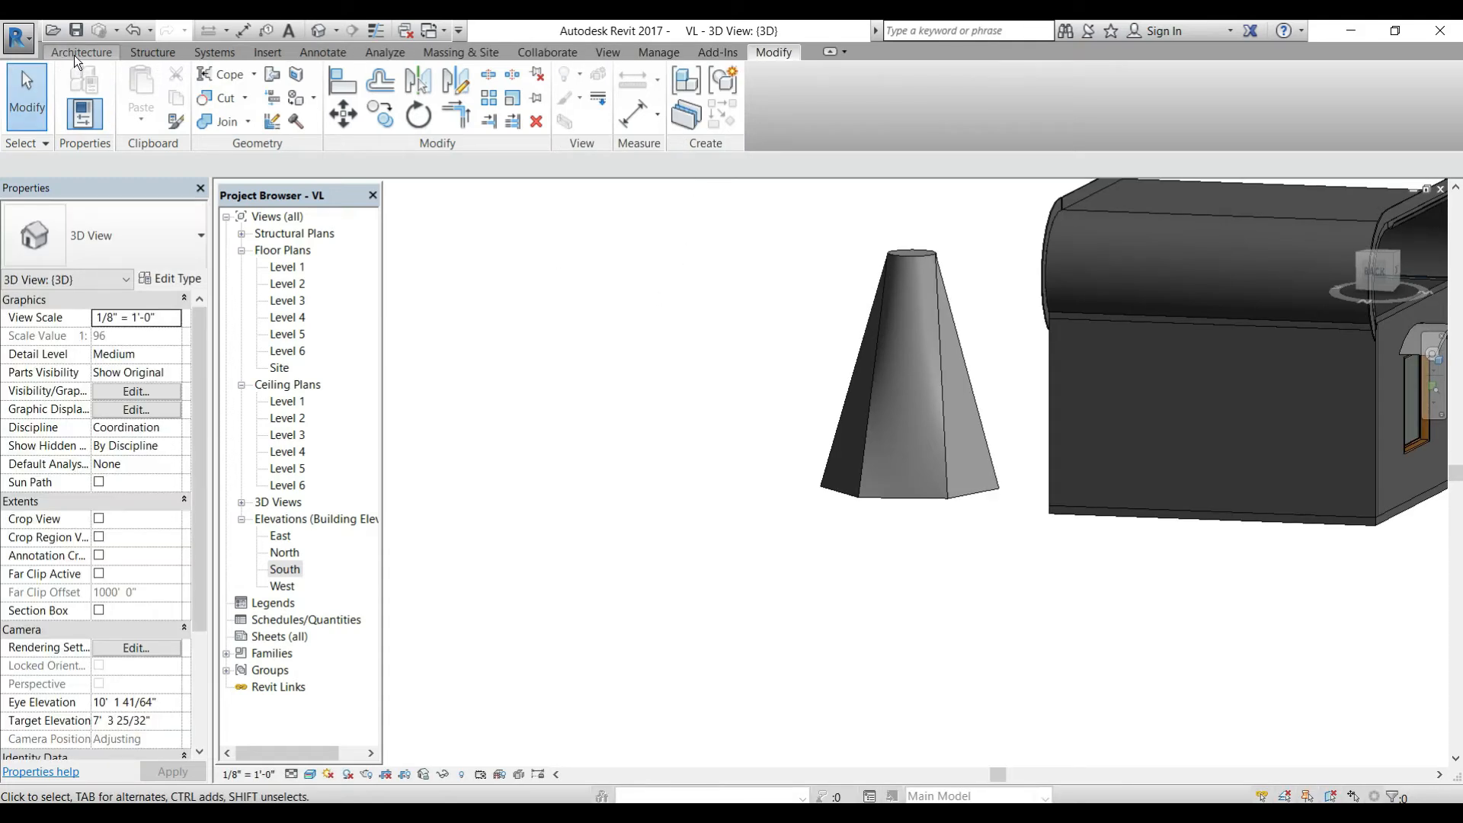
pyautogui.press('F10')
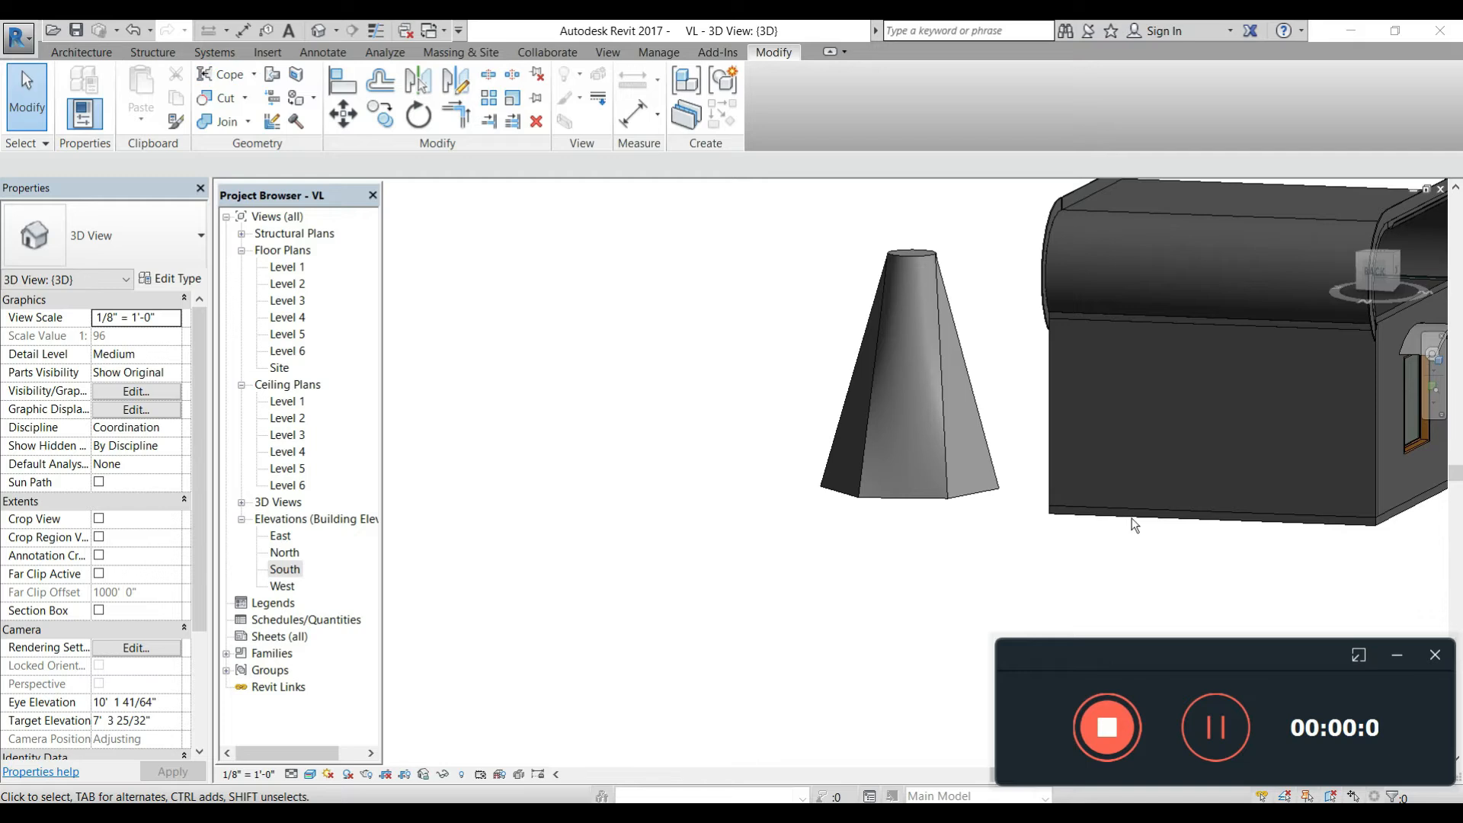
pyautogui.click(1399, 658)
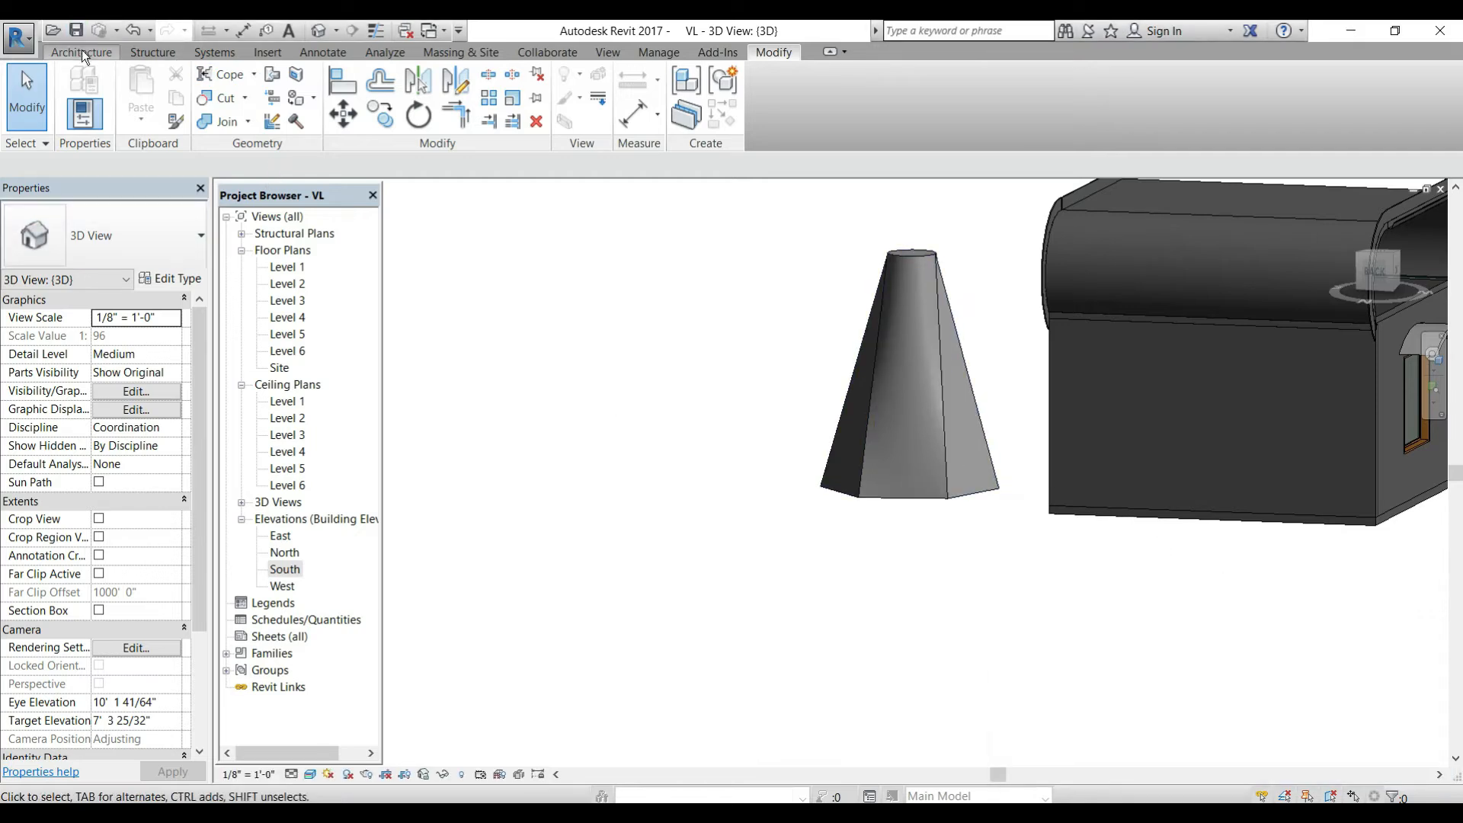
# Start a new in-place model in the Casework category and accept its suggested name
pyautogui.click(239, 118)
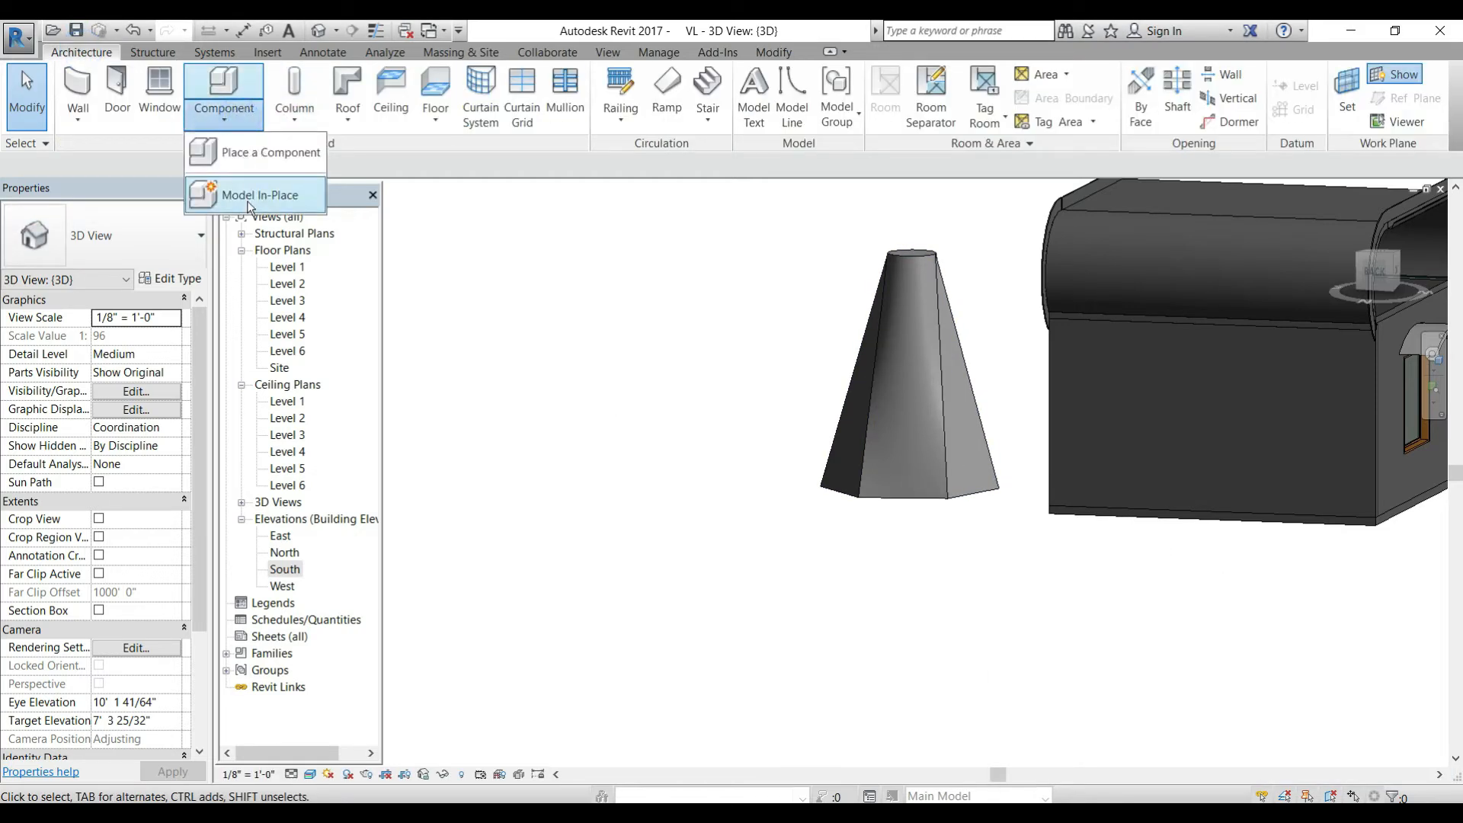
pyautogui.click(248, 200)
pyautogui.click(737, 637)
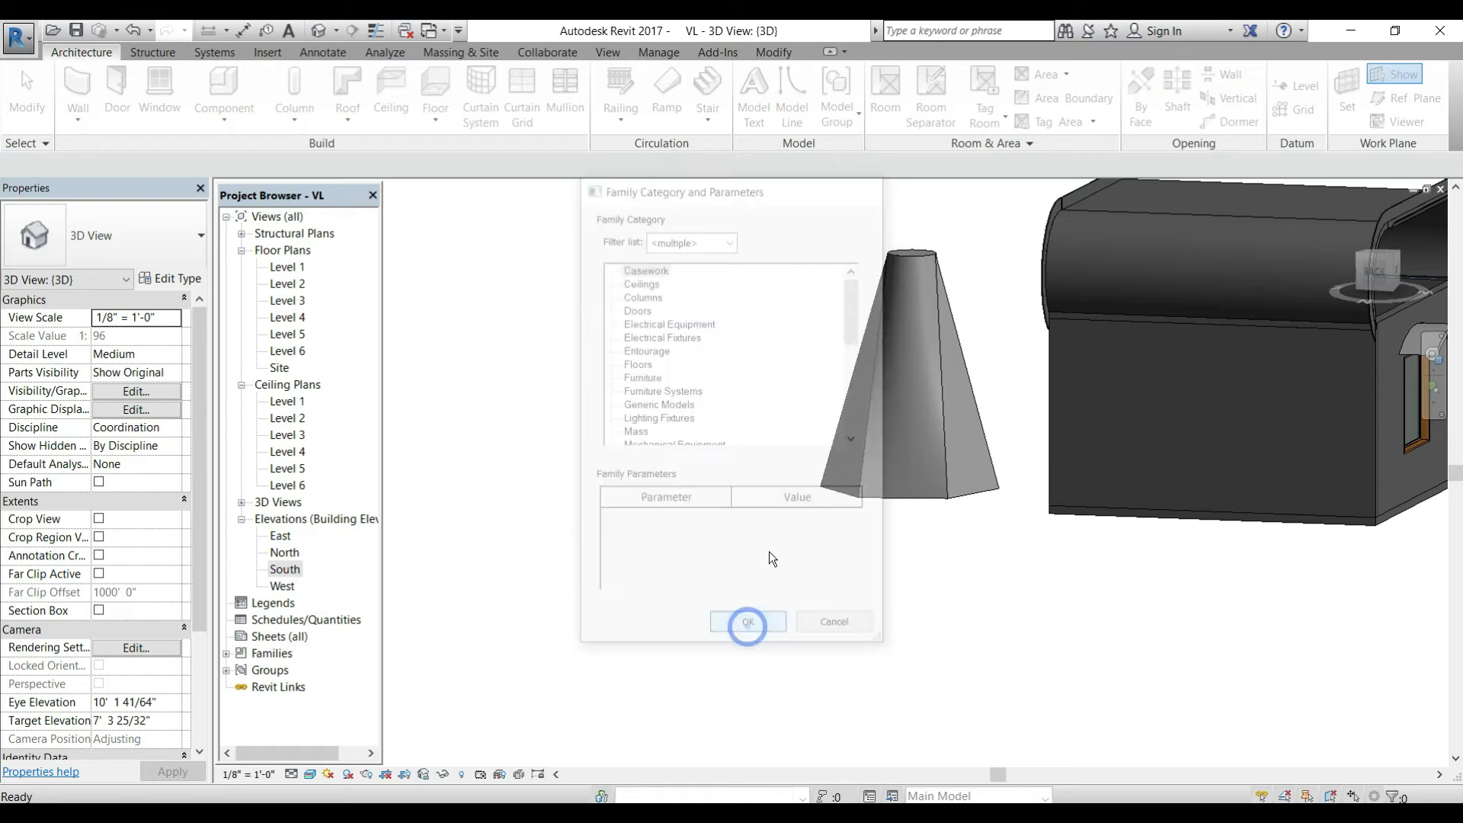
pyautogui.click(732, 455)
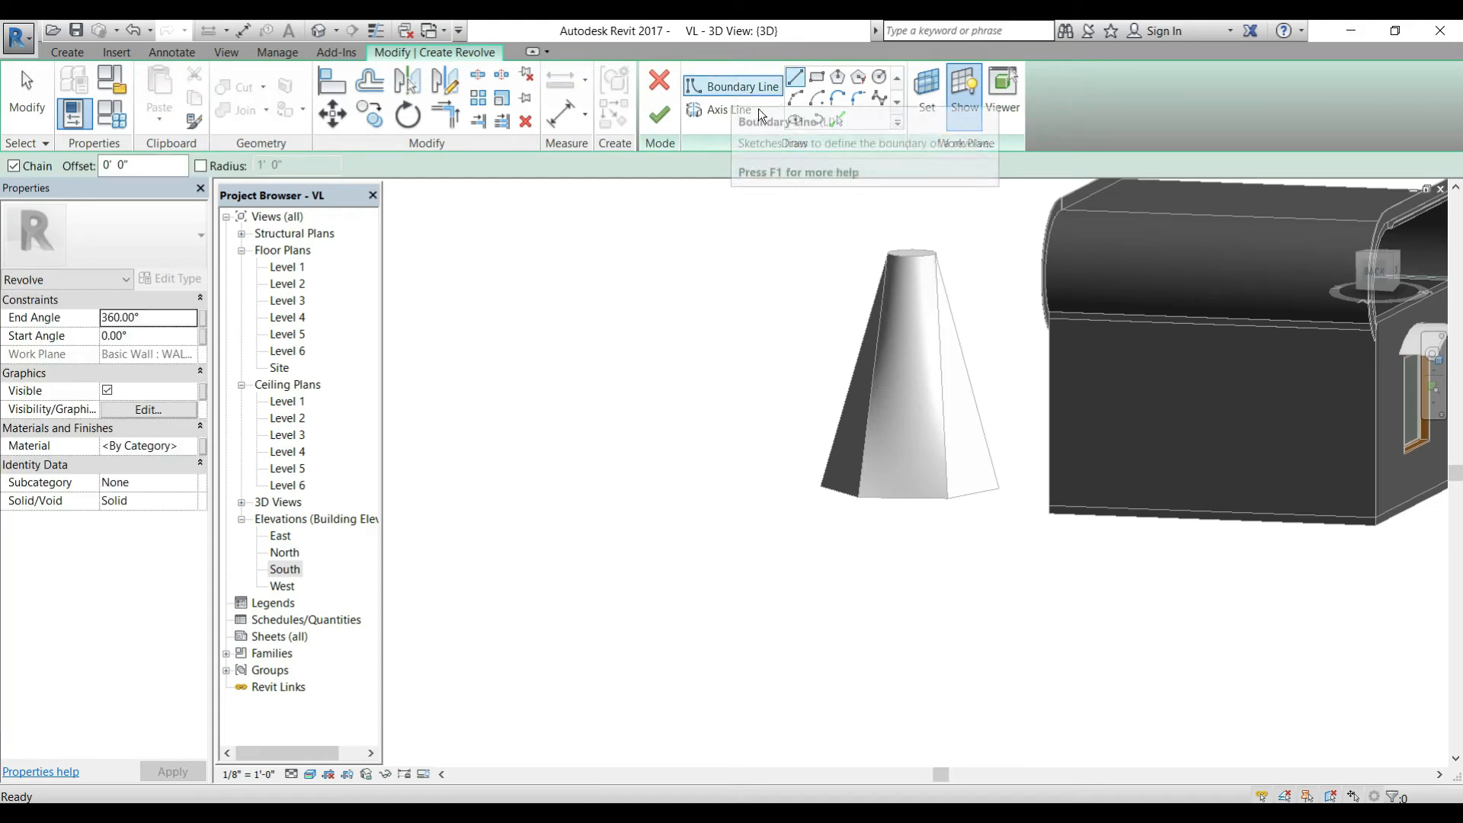
# Start a Revolve with its axis line and open the Level 1 floor plan, showing the free space beside the tapered blend
pyautogui.click(736, 112)
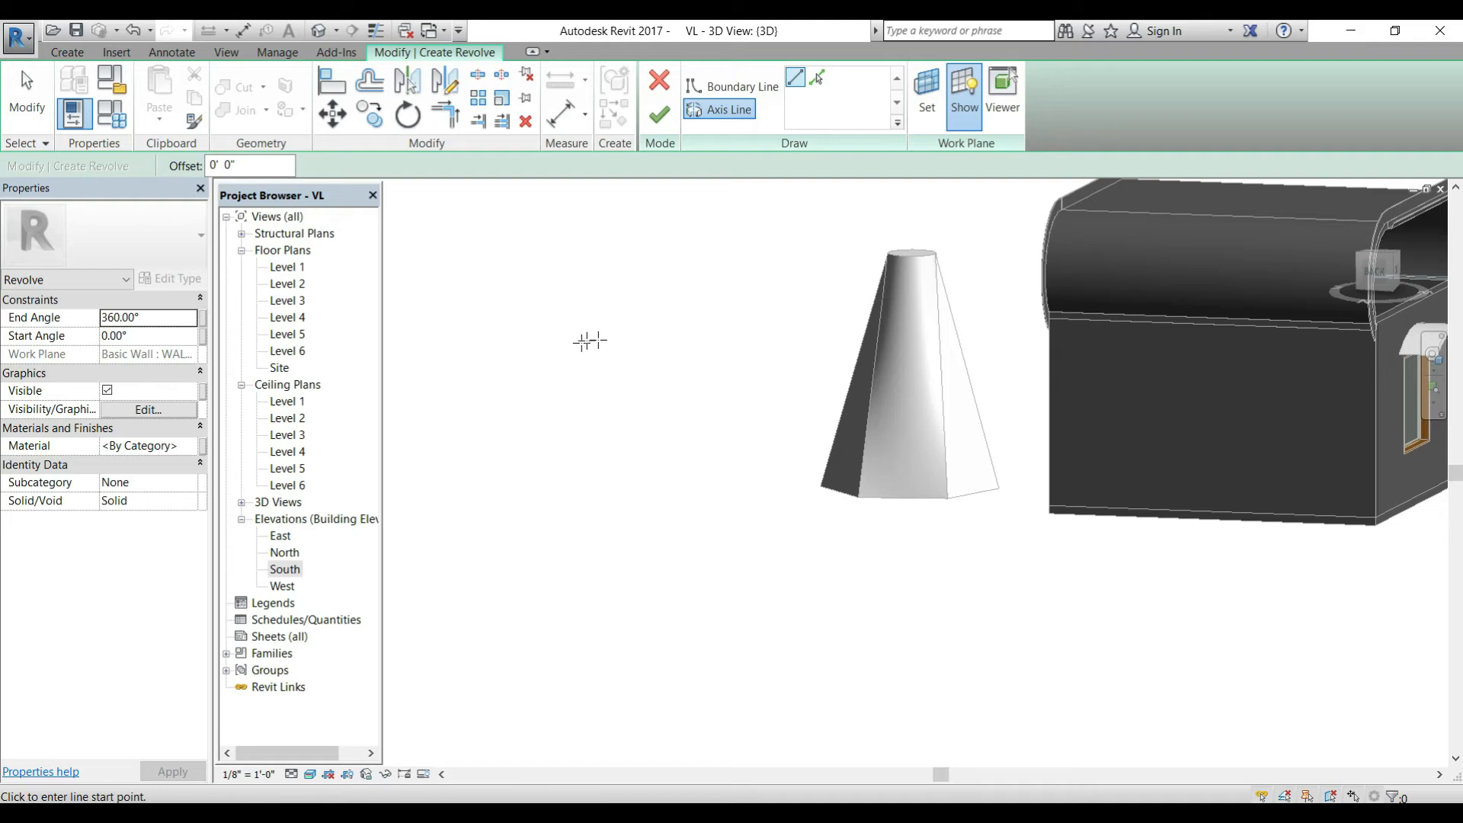
pyautogui.doubleClick(285, 268)
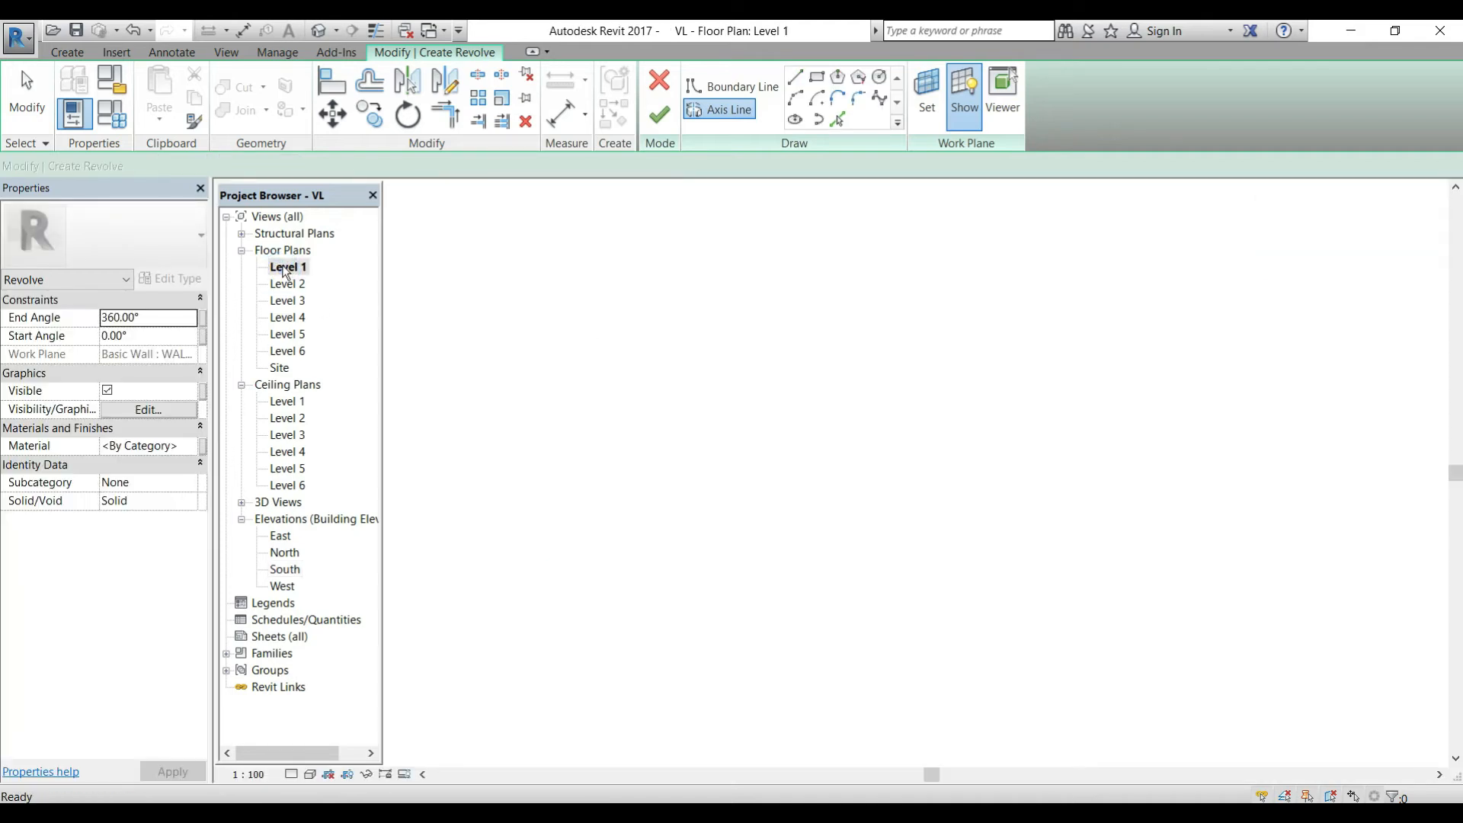
pyautogui.moveTo(974, 518)
pyautogui.mouseDown(button='middle')
pyautogui.moveTo(715, 466)
pyautogui.moveTo(591, 467)
pyautogui.mouseUp(button='middle')
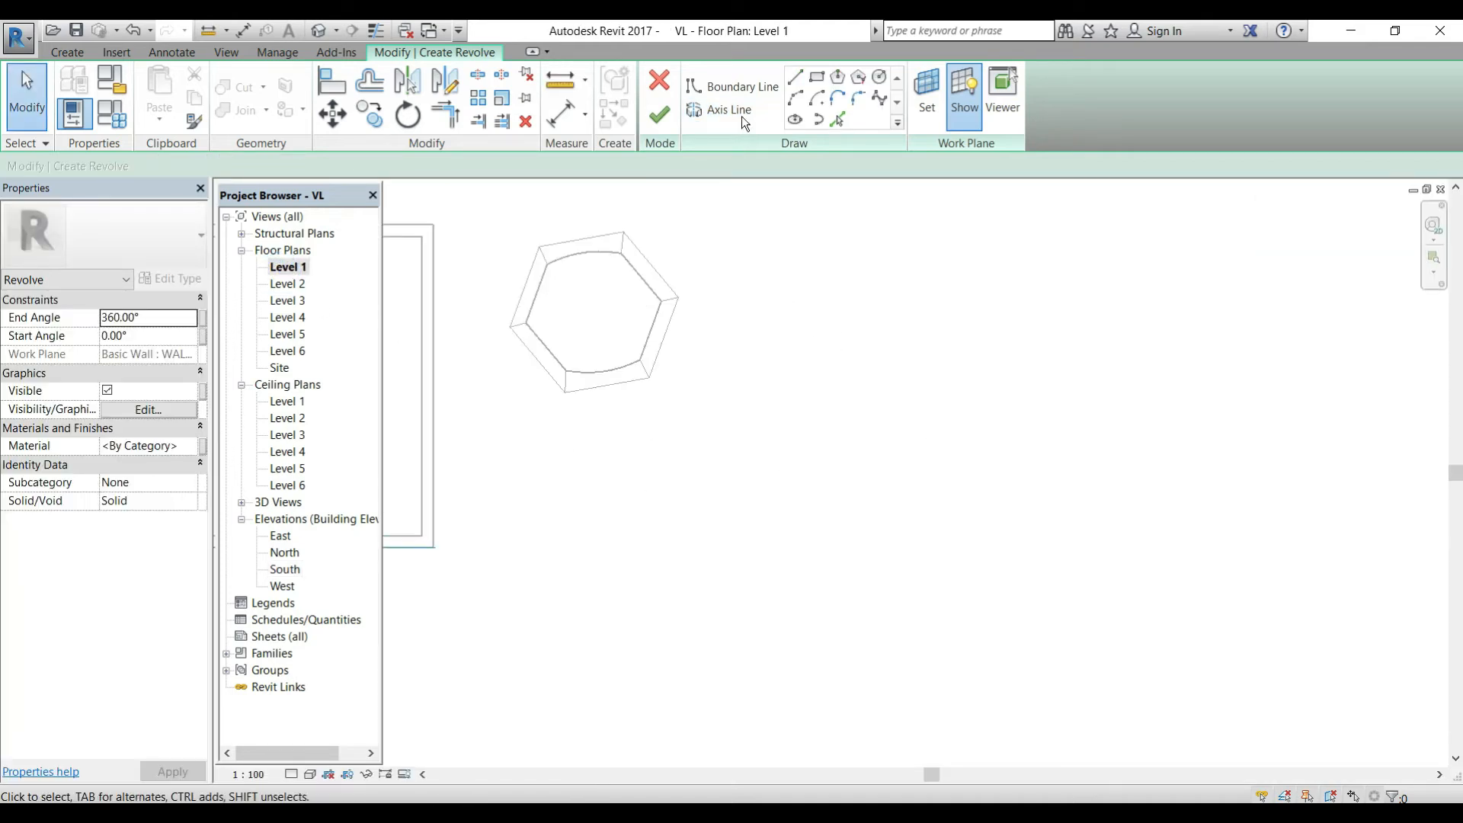
# Try to draw the revolve's axis line in the Level 1 plan, and try picking an existing line for it
pyautogui.click(724, 111)
pyautogui.click(805, 286)
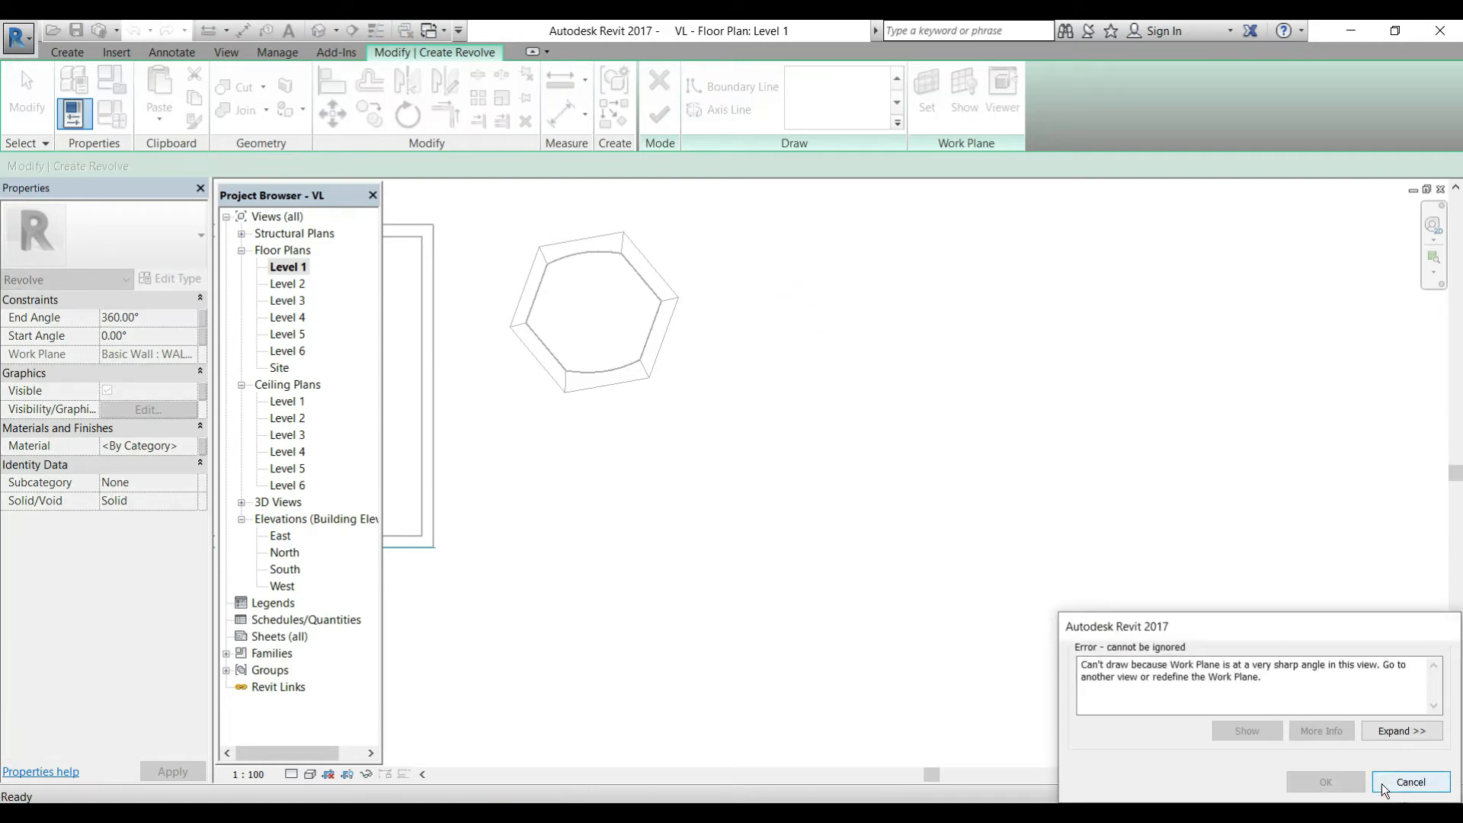
pyautogui.press('Escape')
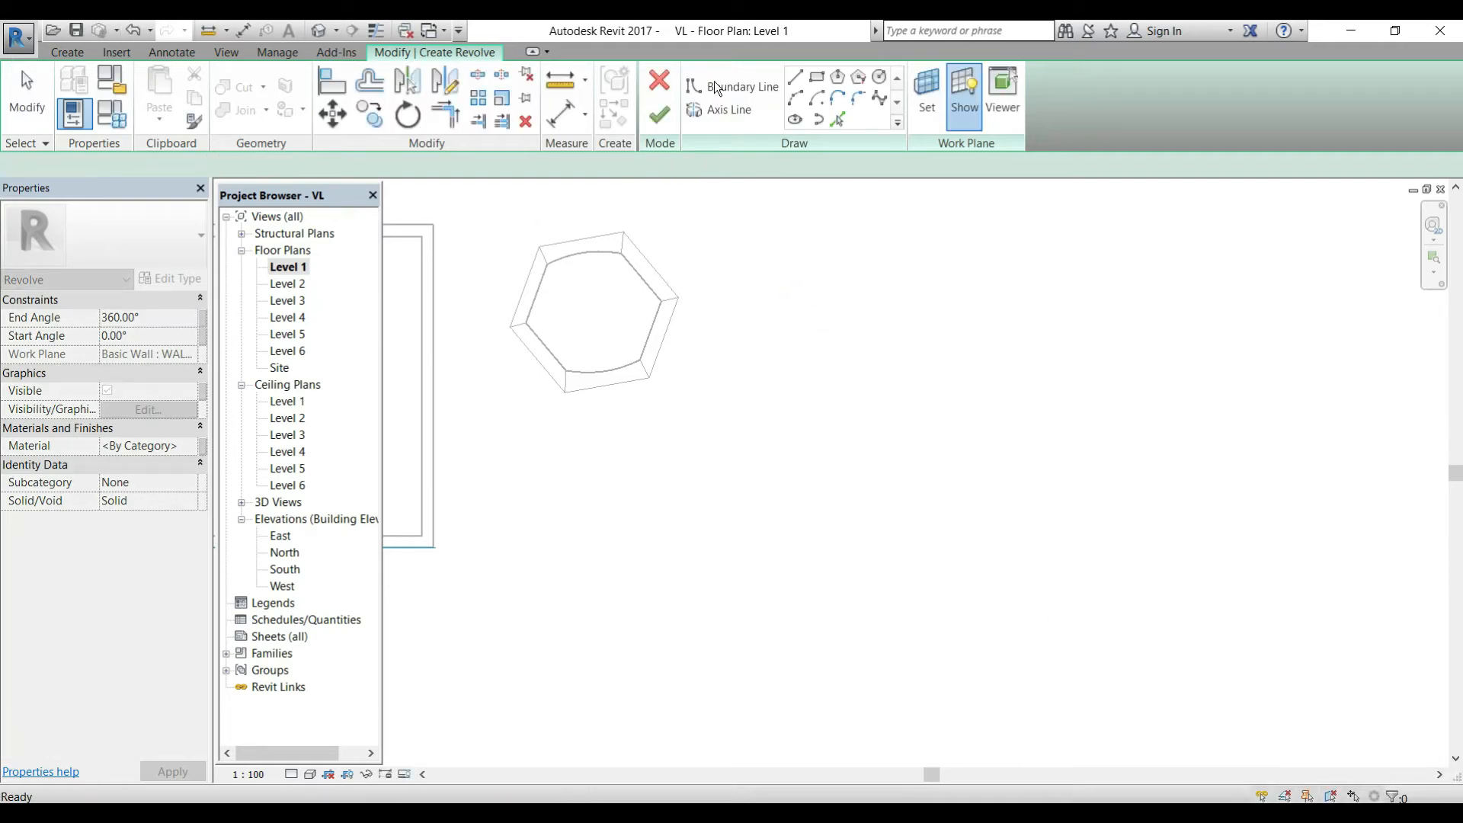
pyautogui.click(724, 111)
pyautogui.click(816, 77)
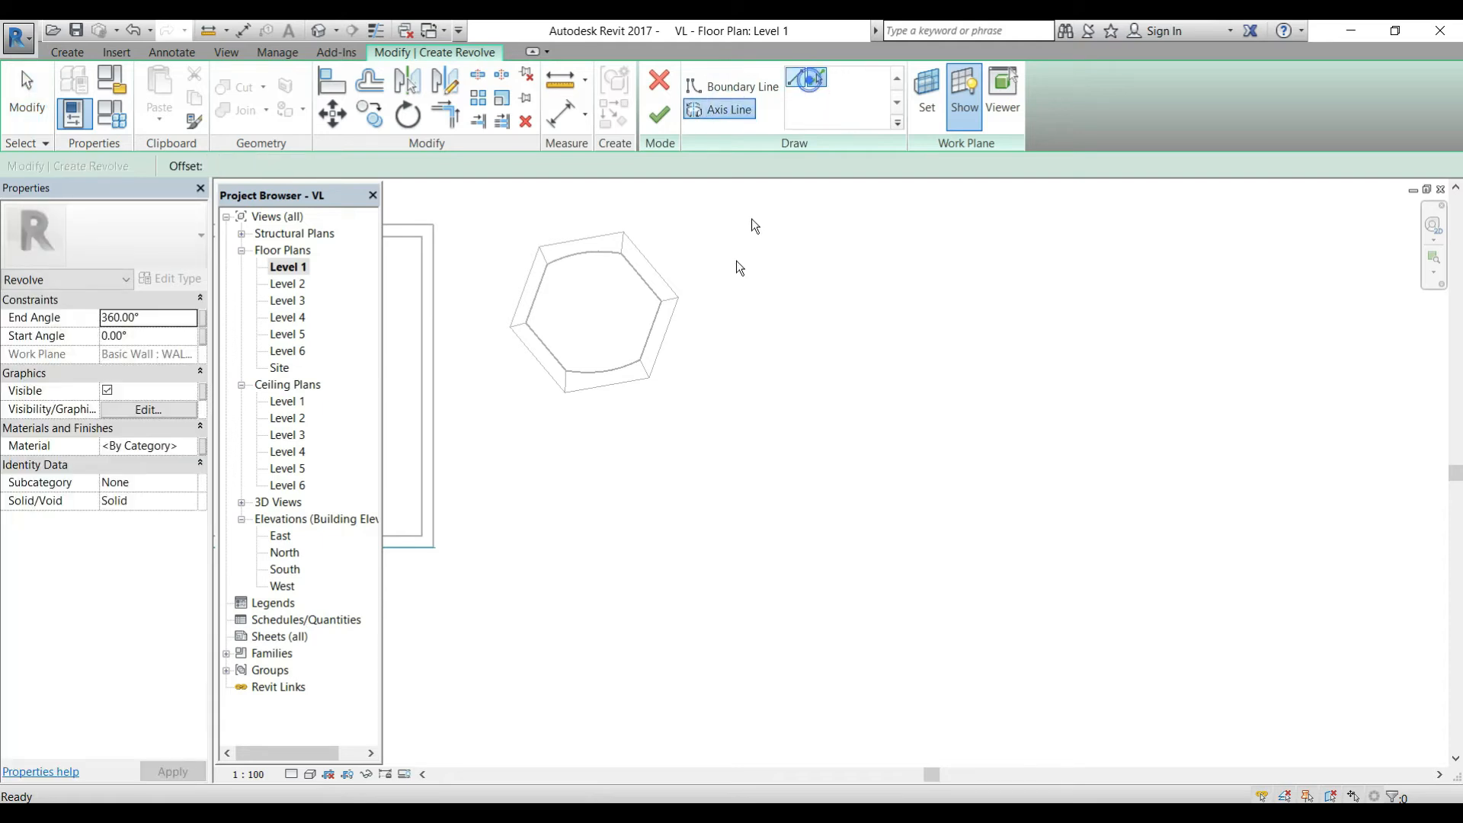
pyautogui.click(779, 398)
pyautogui.moveTo(506, 495); pyautogui.dragTo(1006, 453, button='middle')
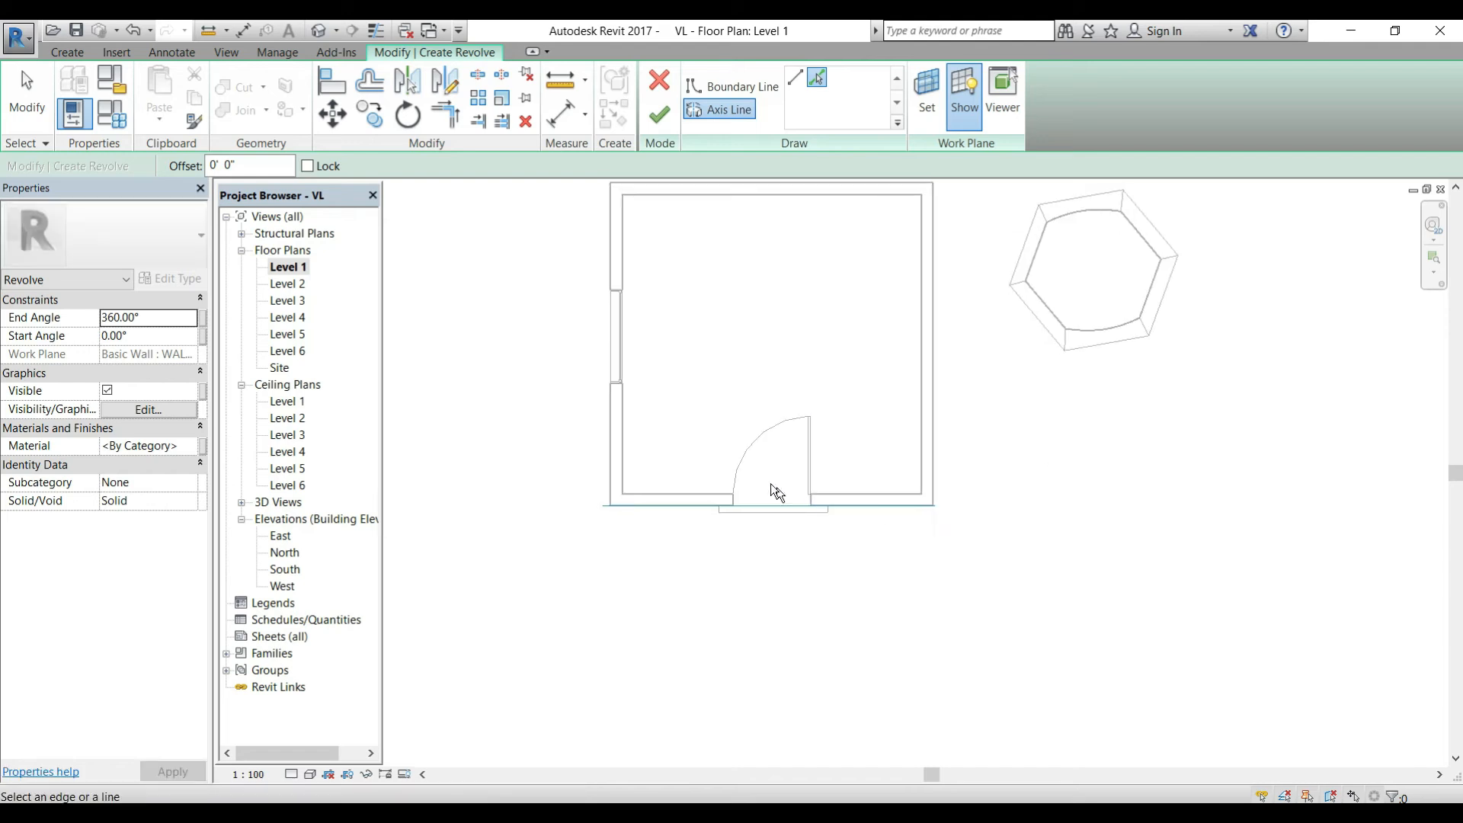
# Set the revolve's work plane to Level : Level 1 and show the work plane grid
pyautogui.click(913, 122)
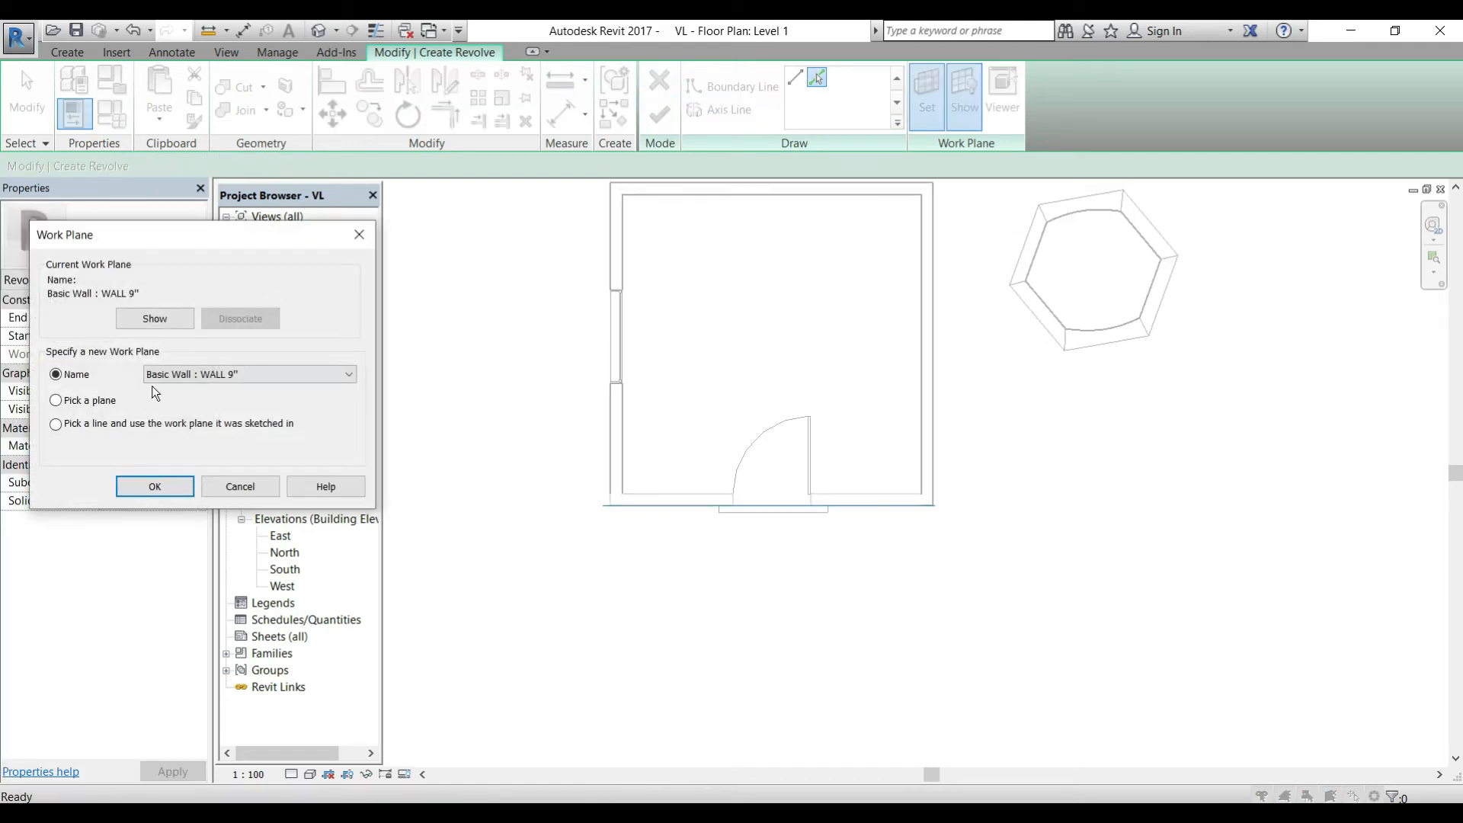
pyautogui.click(154, 377)
pyautogui.click(157, 402)
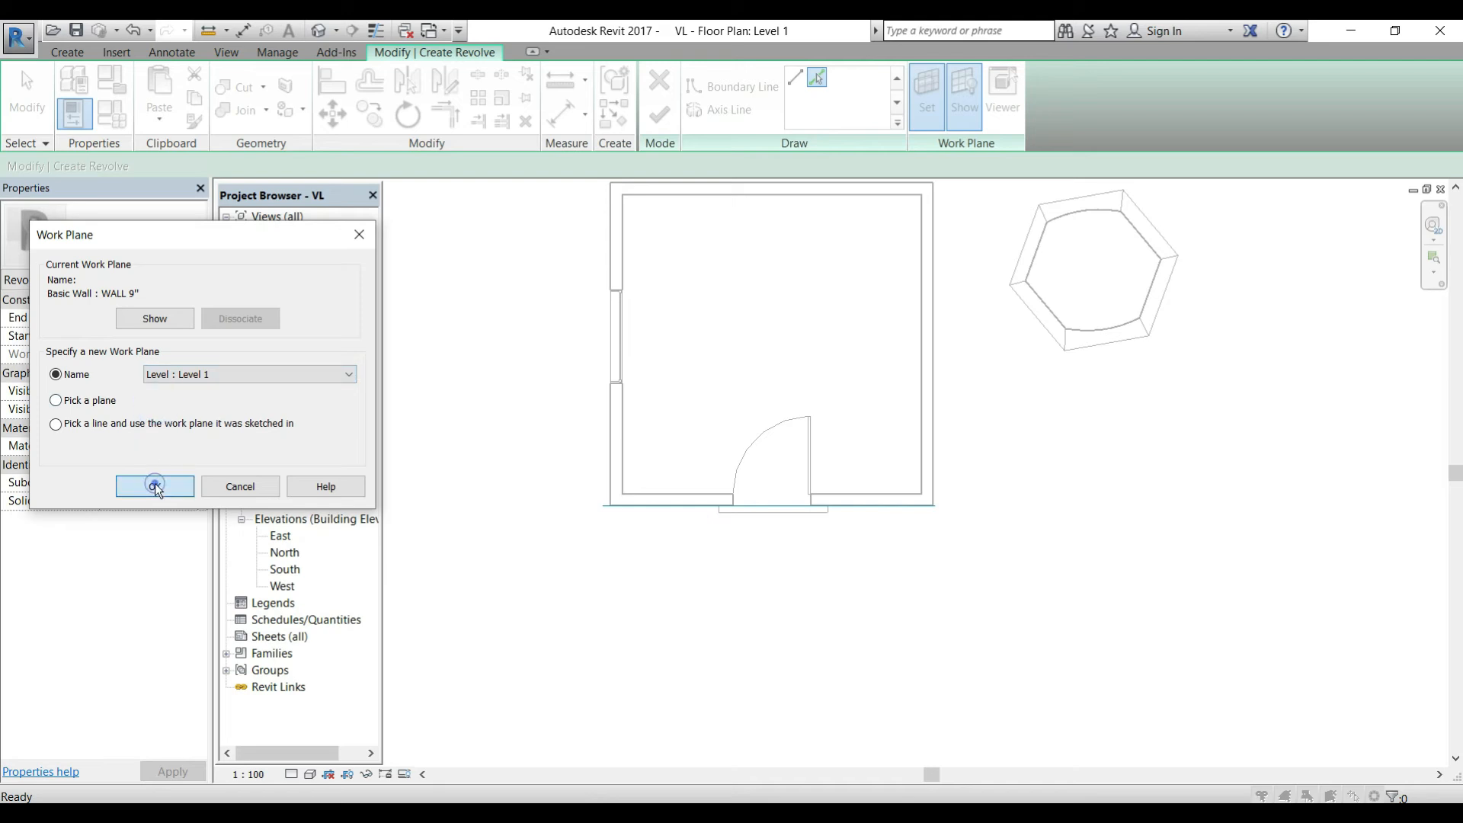
pyautogui.click(155, 486)
pyautogui.moveTo(682, 369); pyautogui.dragTo(547, 442, button='middle')
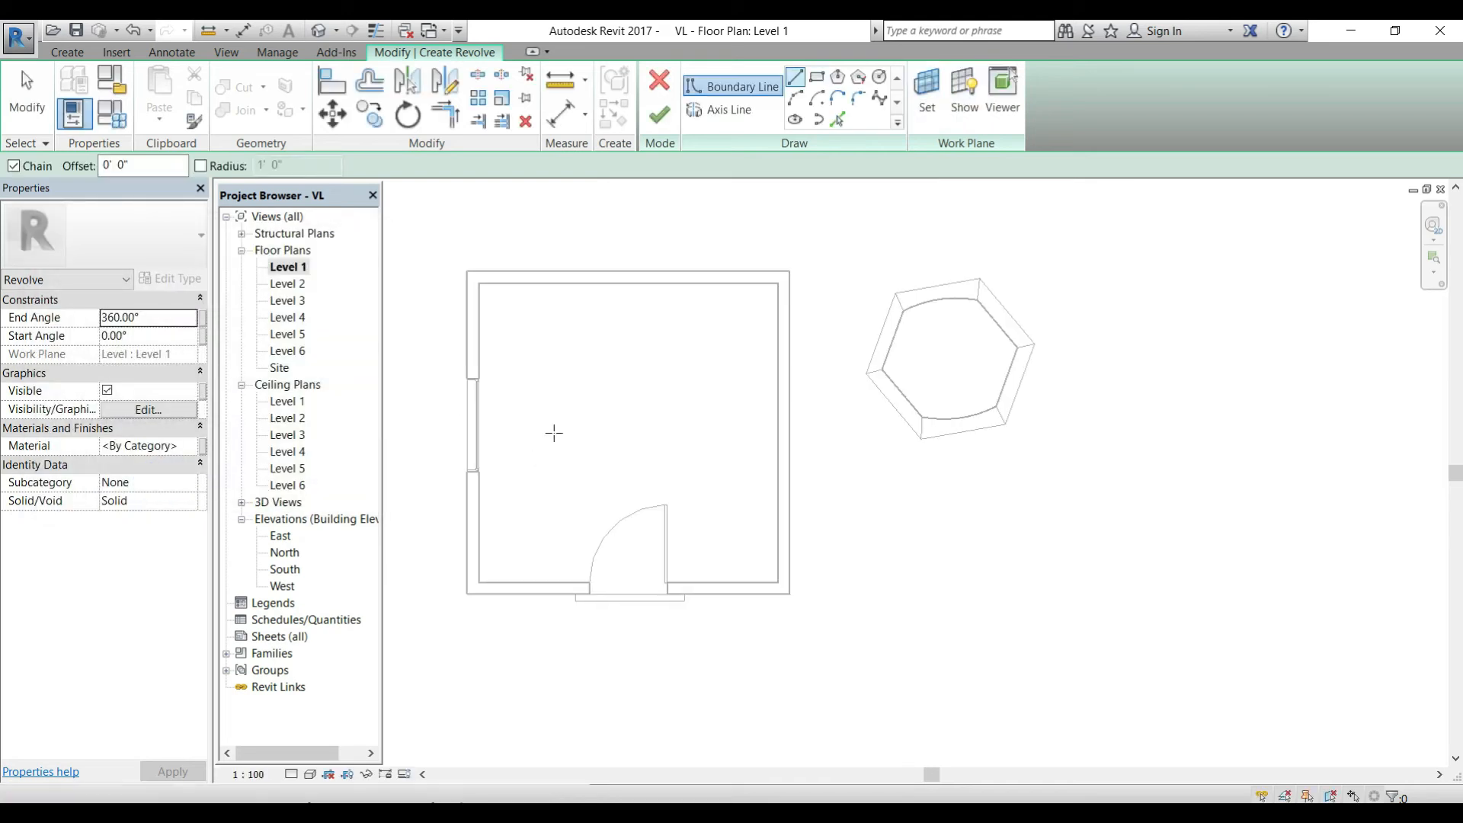
pyautogui.click(926, 95)
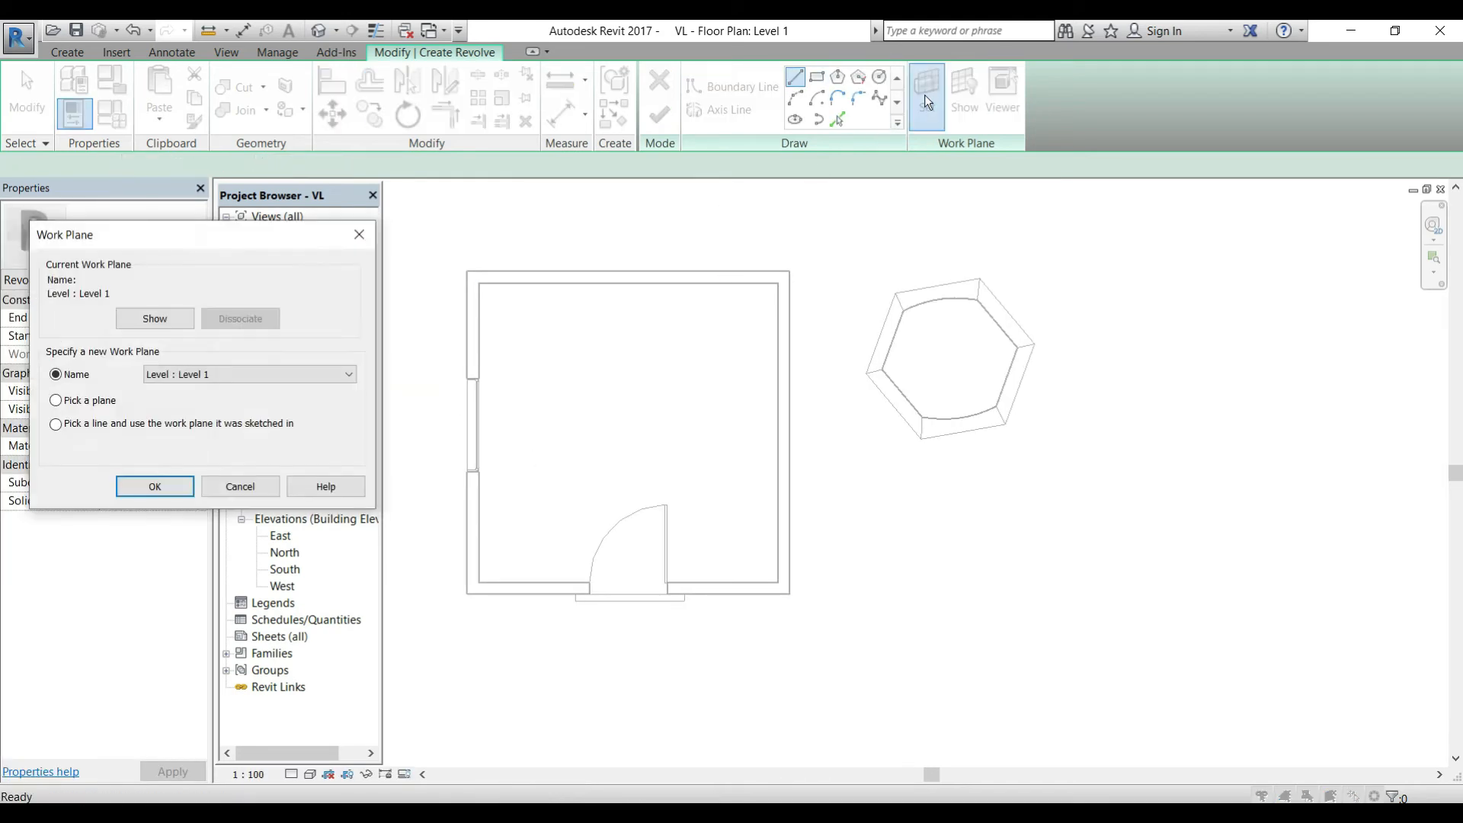
pyautogui.click(174, 487)
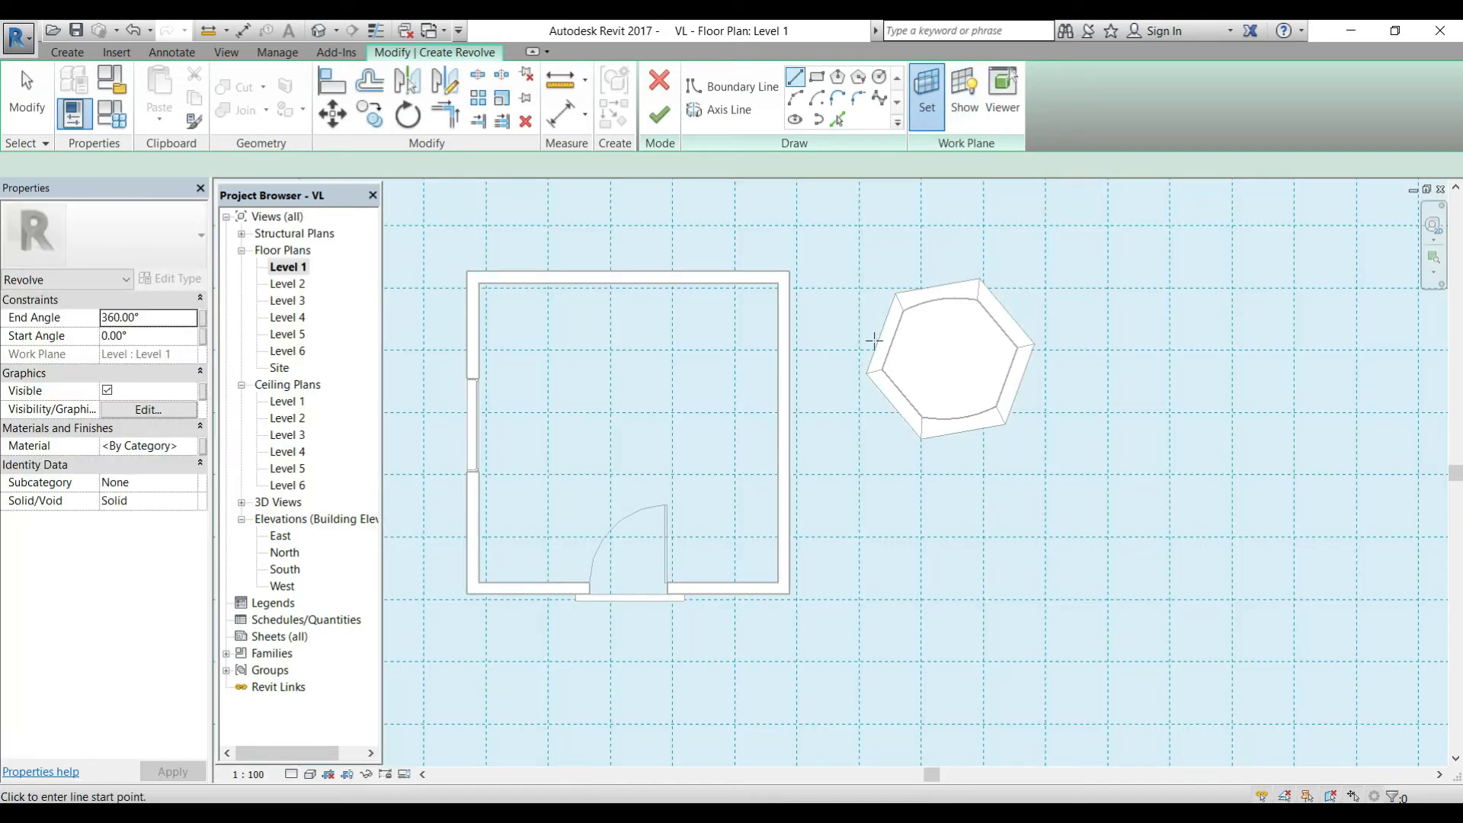
# Draw the revolve's vertical axis line about 13' 1" long in the open space beyond the hexagonal blend
pyautogui.moveTo(838, 337); pyautogui.dragTo(765, 313, button='middle')
pyautogui.click(739, 112)
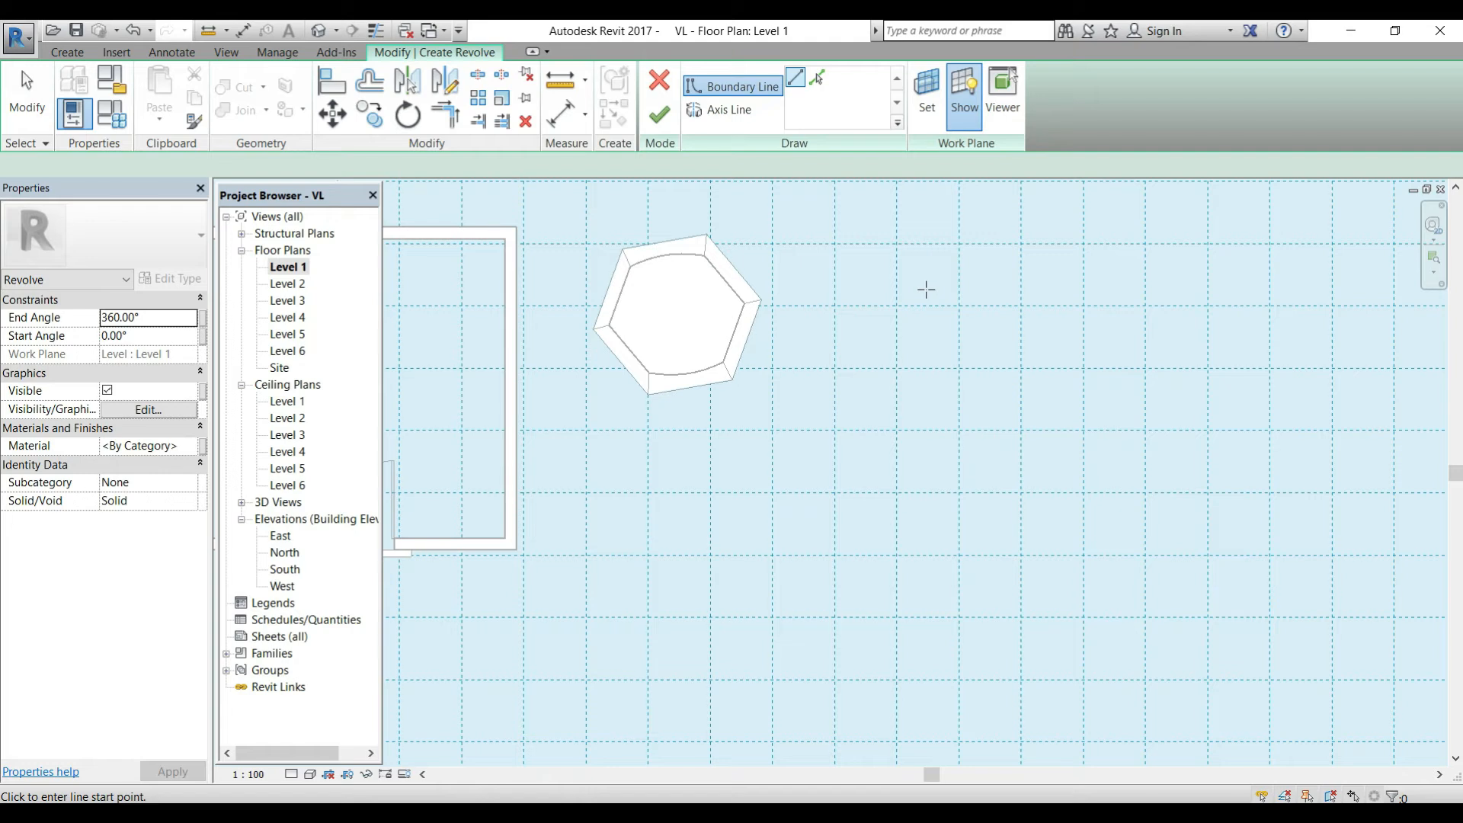
pyautogui.click(926, 290)
pyautogui.click(924, 477)
pyautogui.click(926, 492)
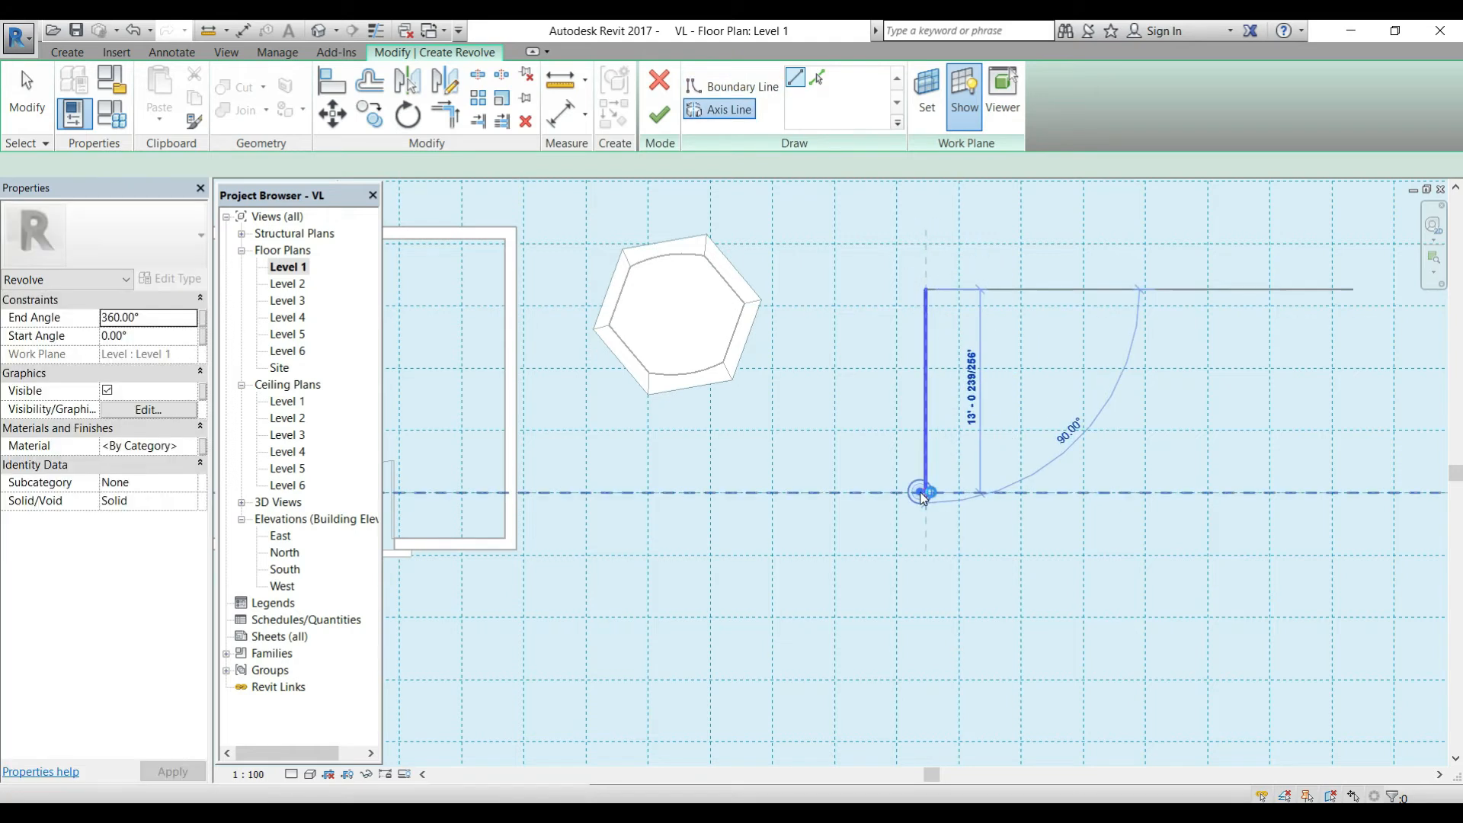
pyautogui.press('Escape')
pyautogui.press('Escape')
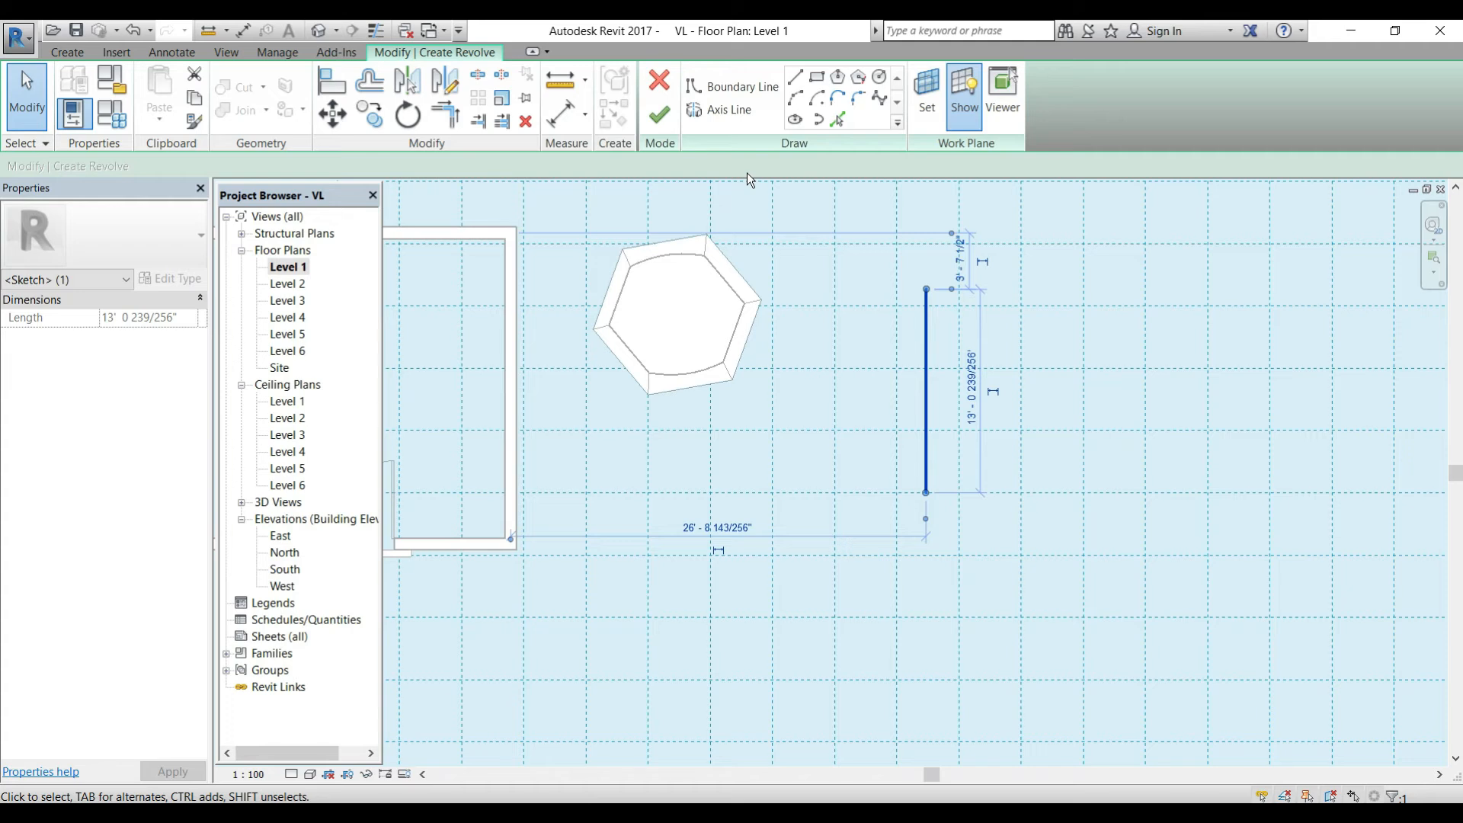
# Draw an upward-bulging boundary arc from the axis line's upper end outwards, away from the house
pyautogui.click(733, 85)
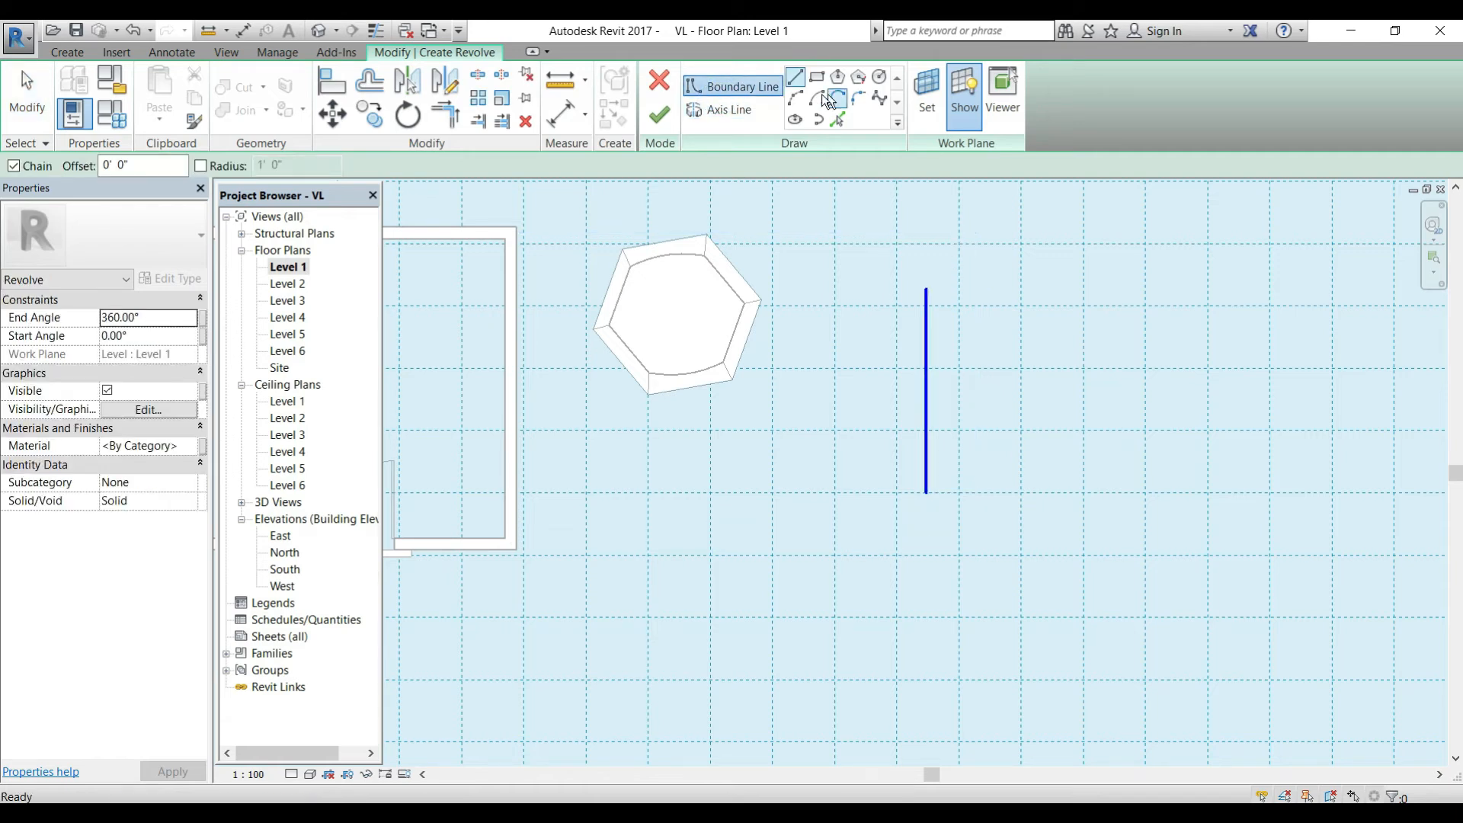
pyautogui.click(796, 98)
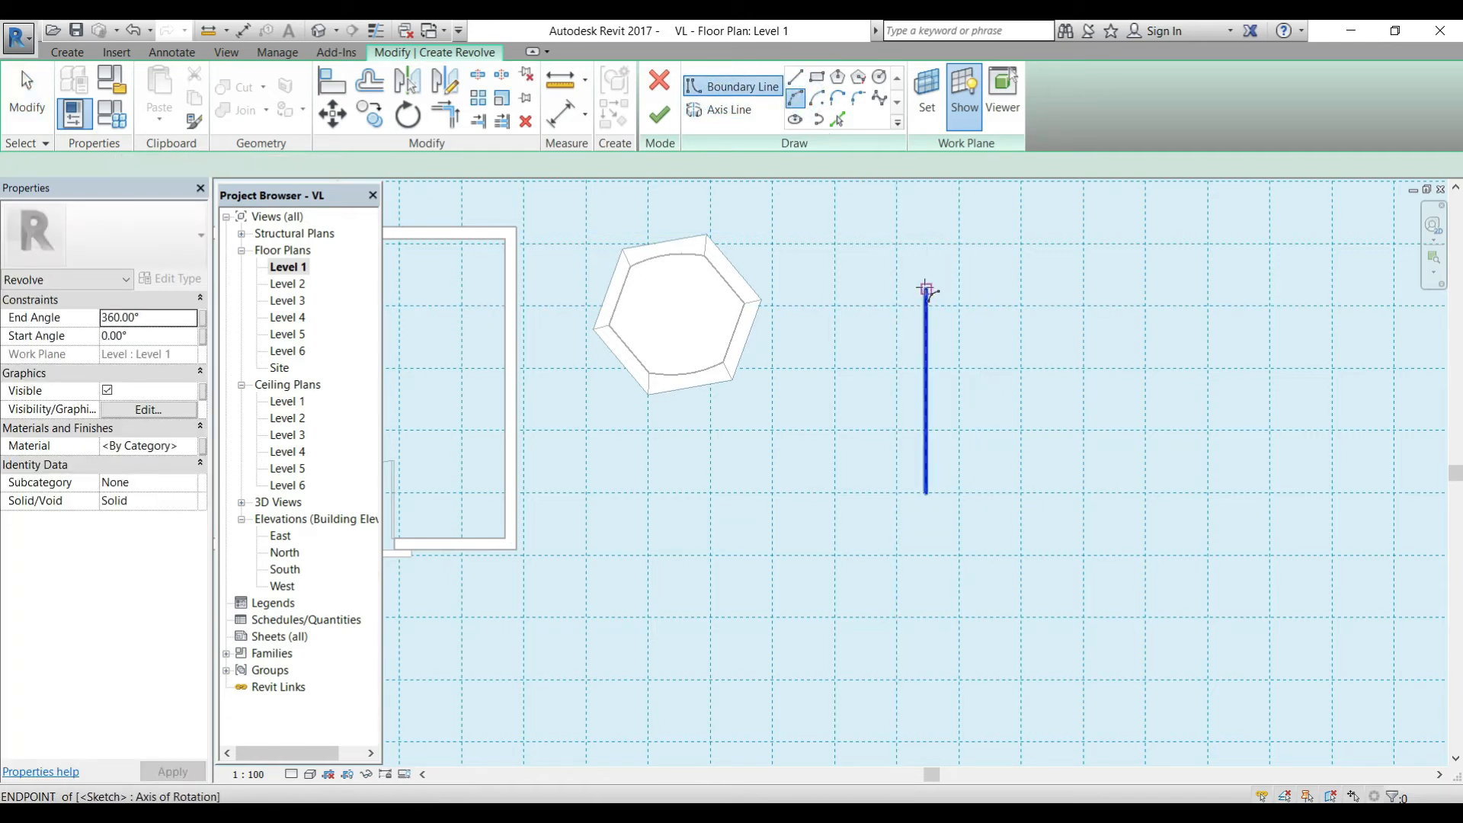
pyautogui.click(926, 290)
pyautogui.click(974, 305)
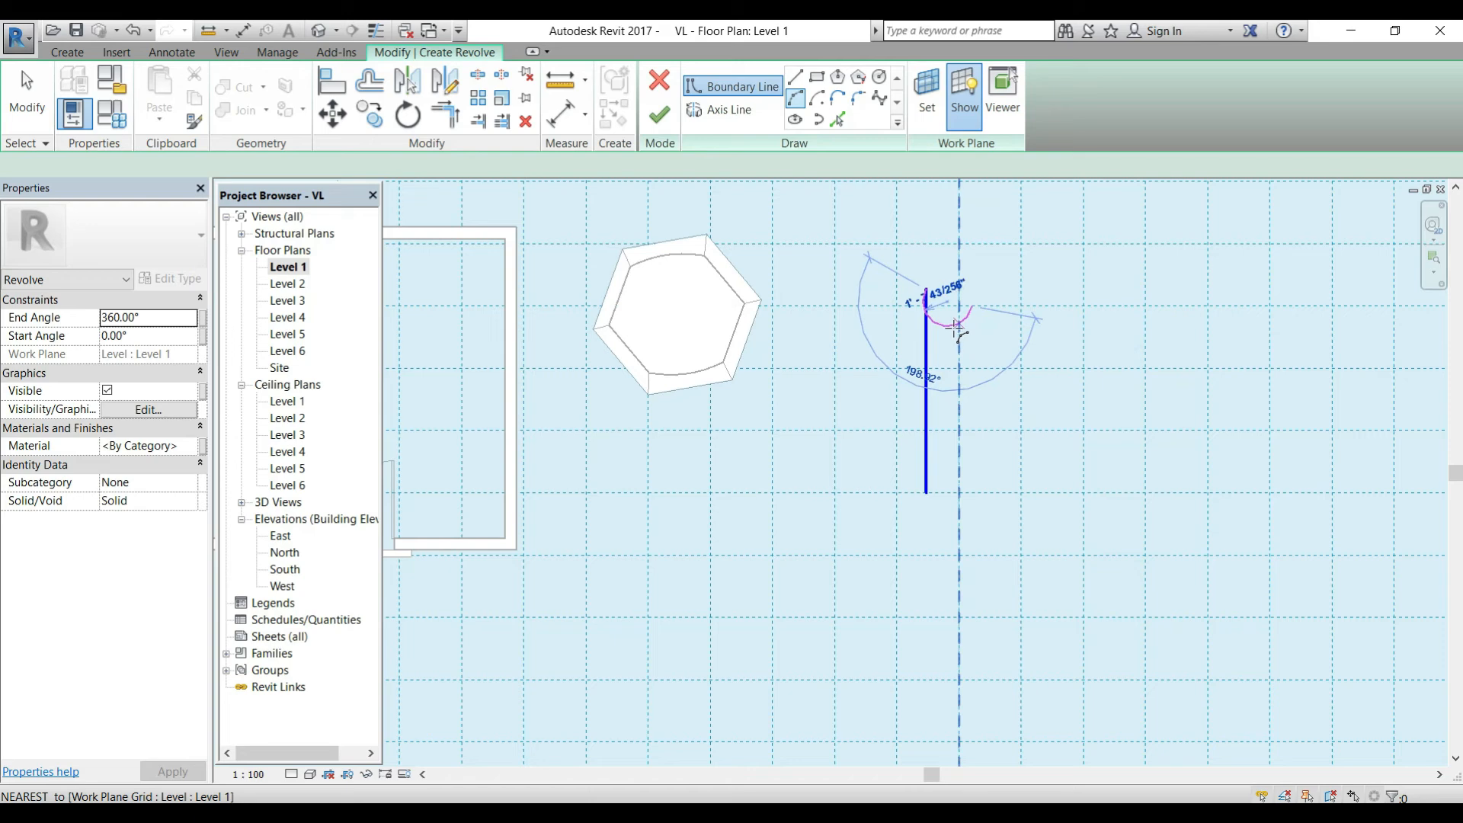
pyautogui.click(960, 310)
# Continue the boundary with stepped lines: down, about 3' 2" outward, down, 4' 0" back towards the axis, and 3' 6" down
pyautogui.click(796, 76)
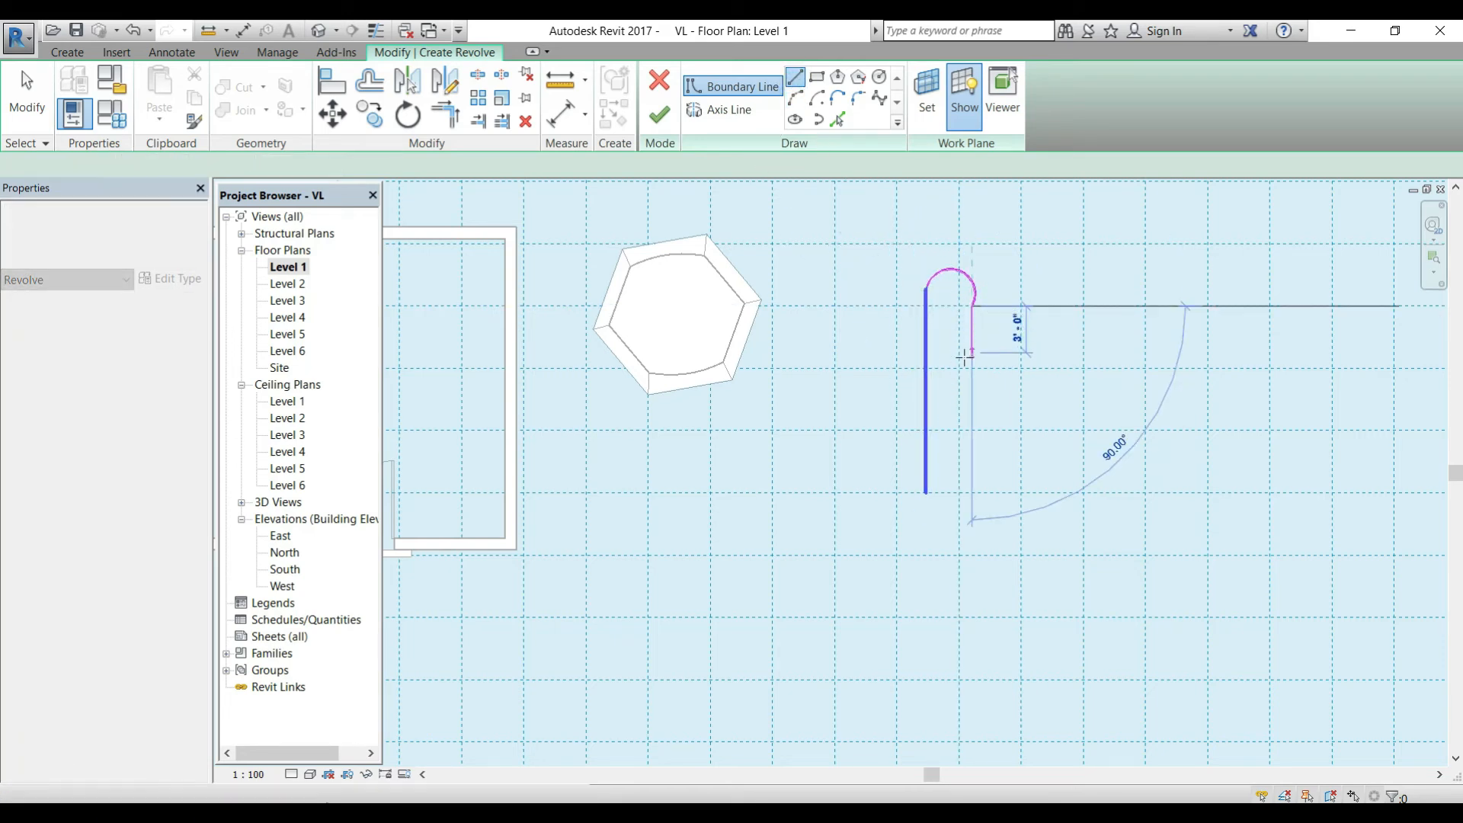
pyautogui.click(973, 359)
pyautogui.click(1022, 360)
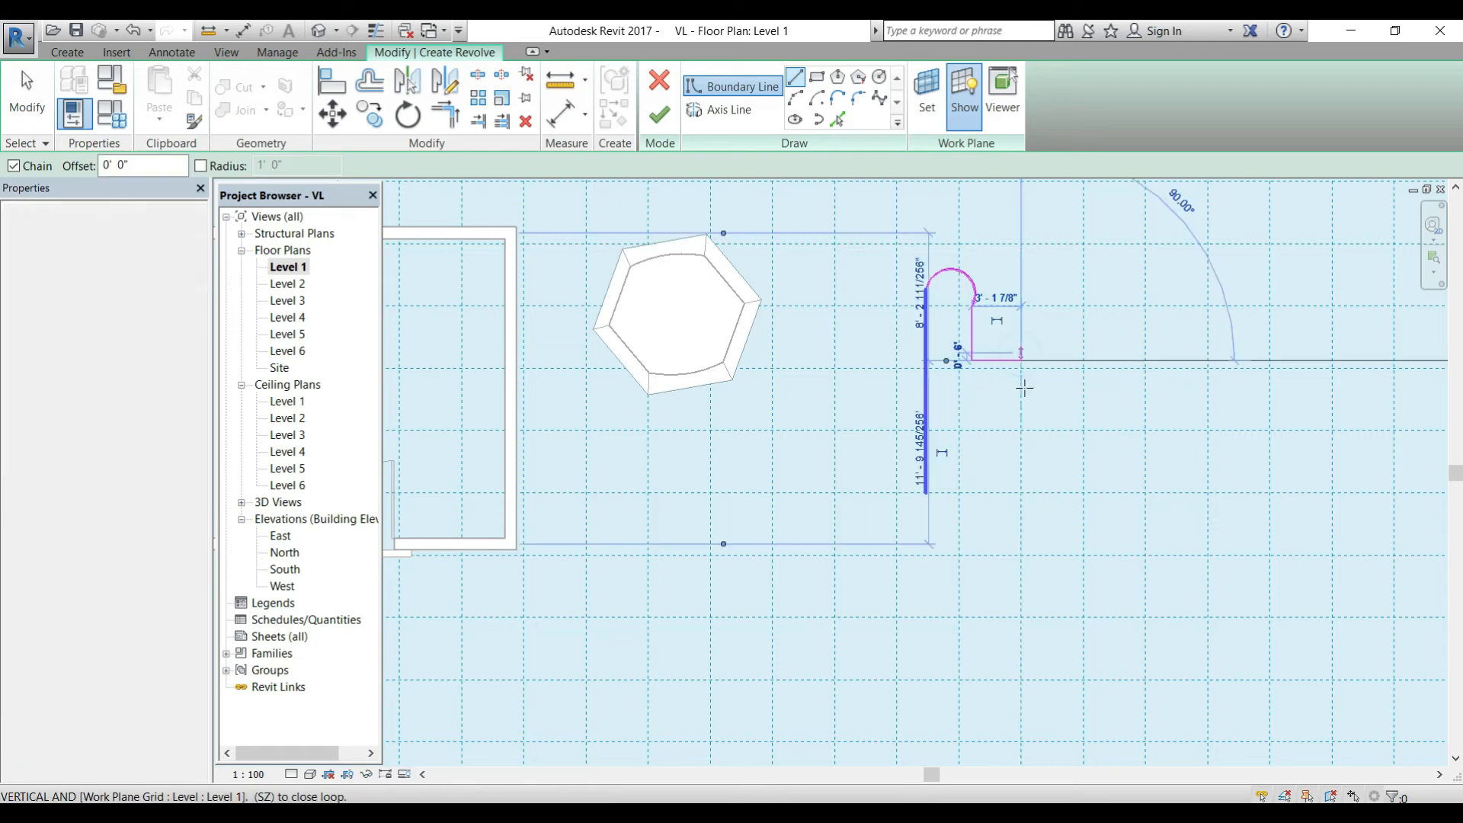
pyautogui.click(1021, 392)
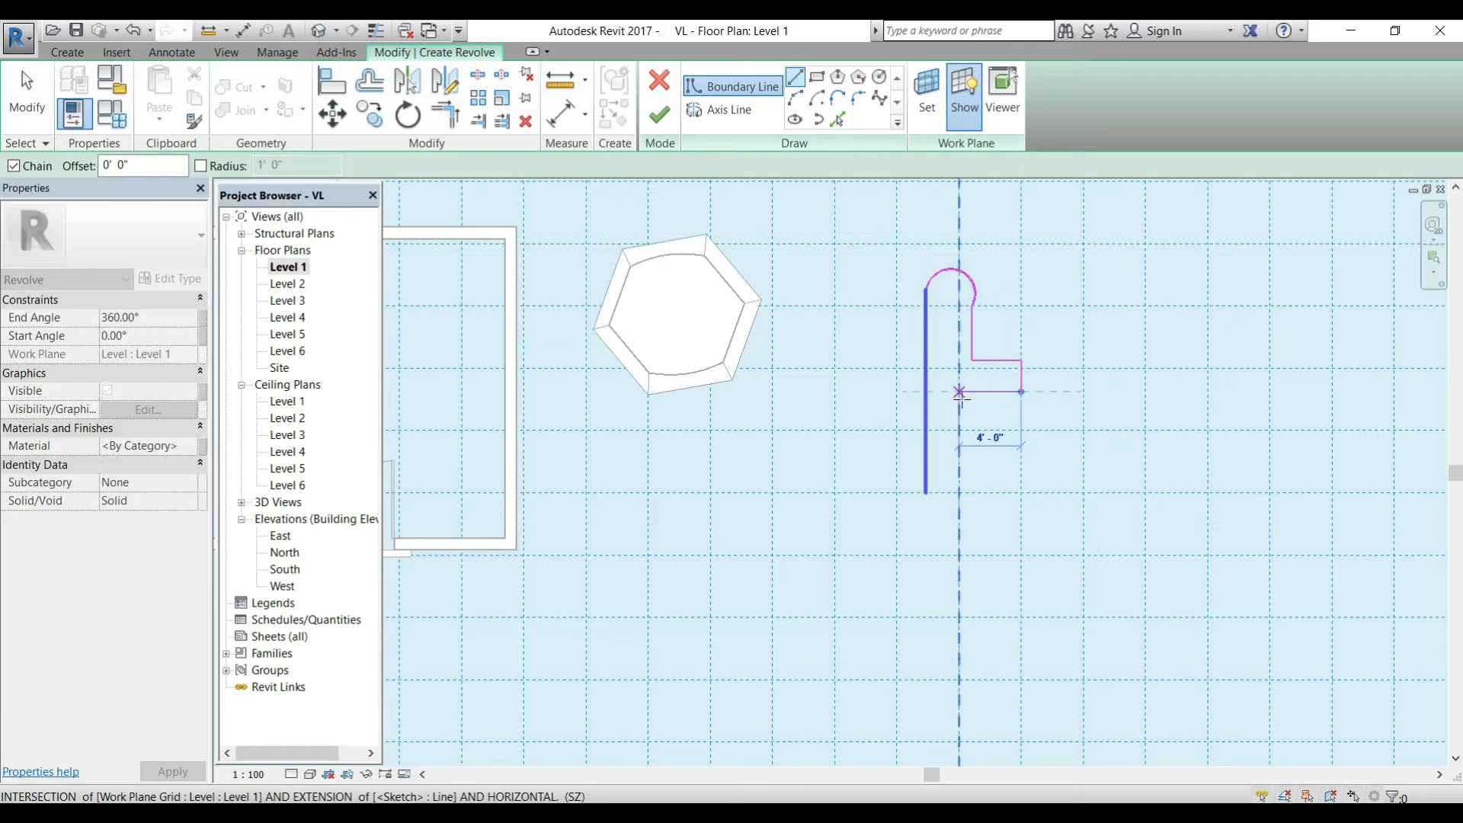
pyautogui.click(959, 392)
pyautogui.click(959, 446)
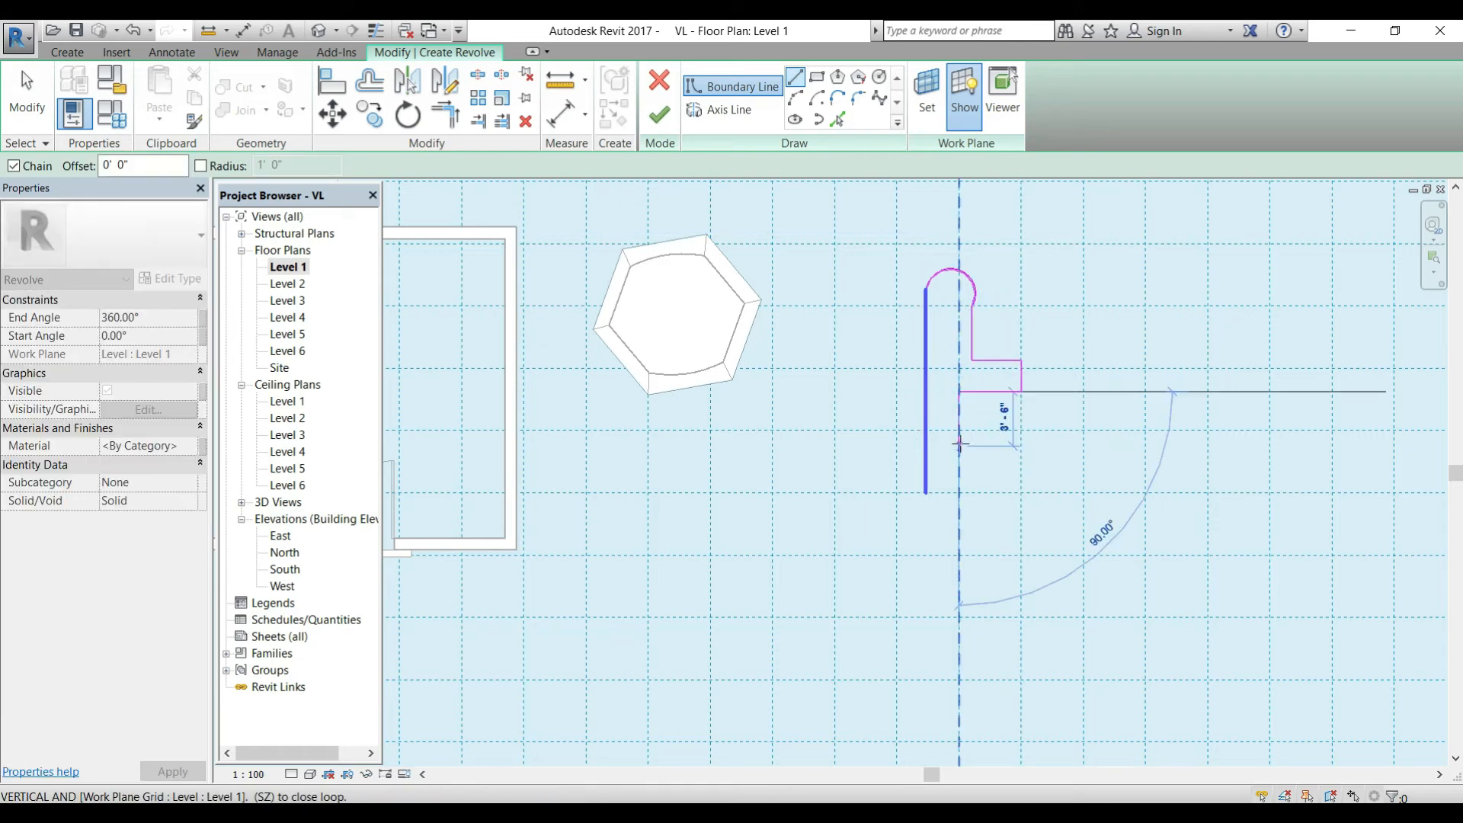
# Join the stepped boundary to the axis line's lower end with an arc, reshaped to a radius of about 3' 2" bulging outward
pyautogui.click(796, 98)
pyautogui.press('Escape')
pyautogui.press('Escape')
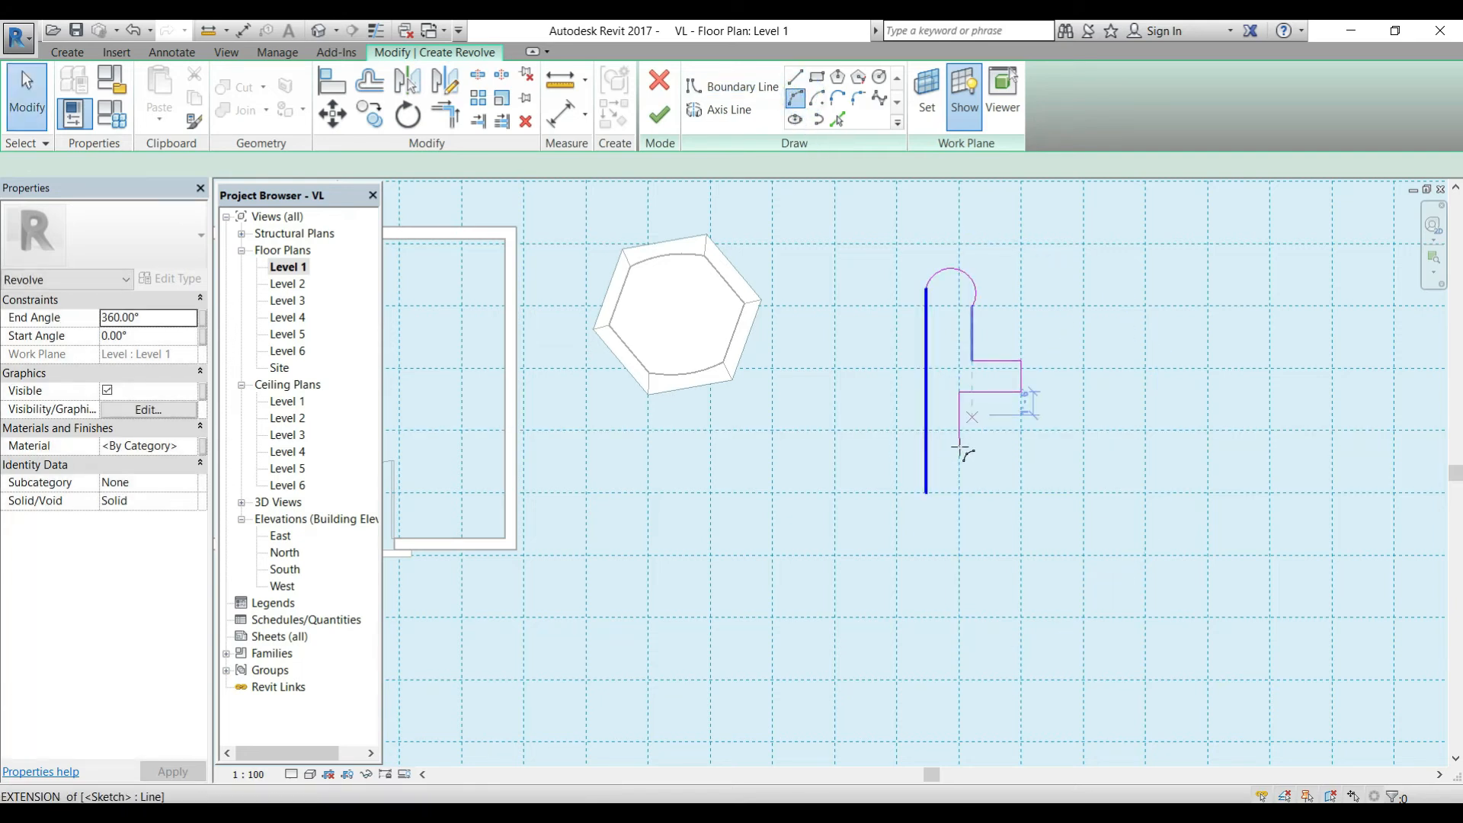
pyautogui.click(960, 447)
pyautogui.click(987, 474)
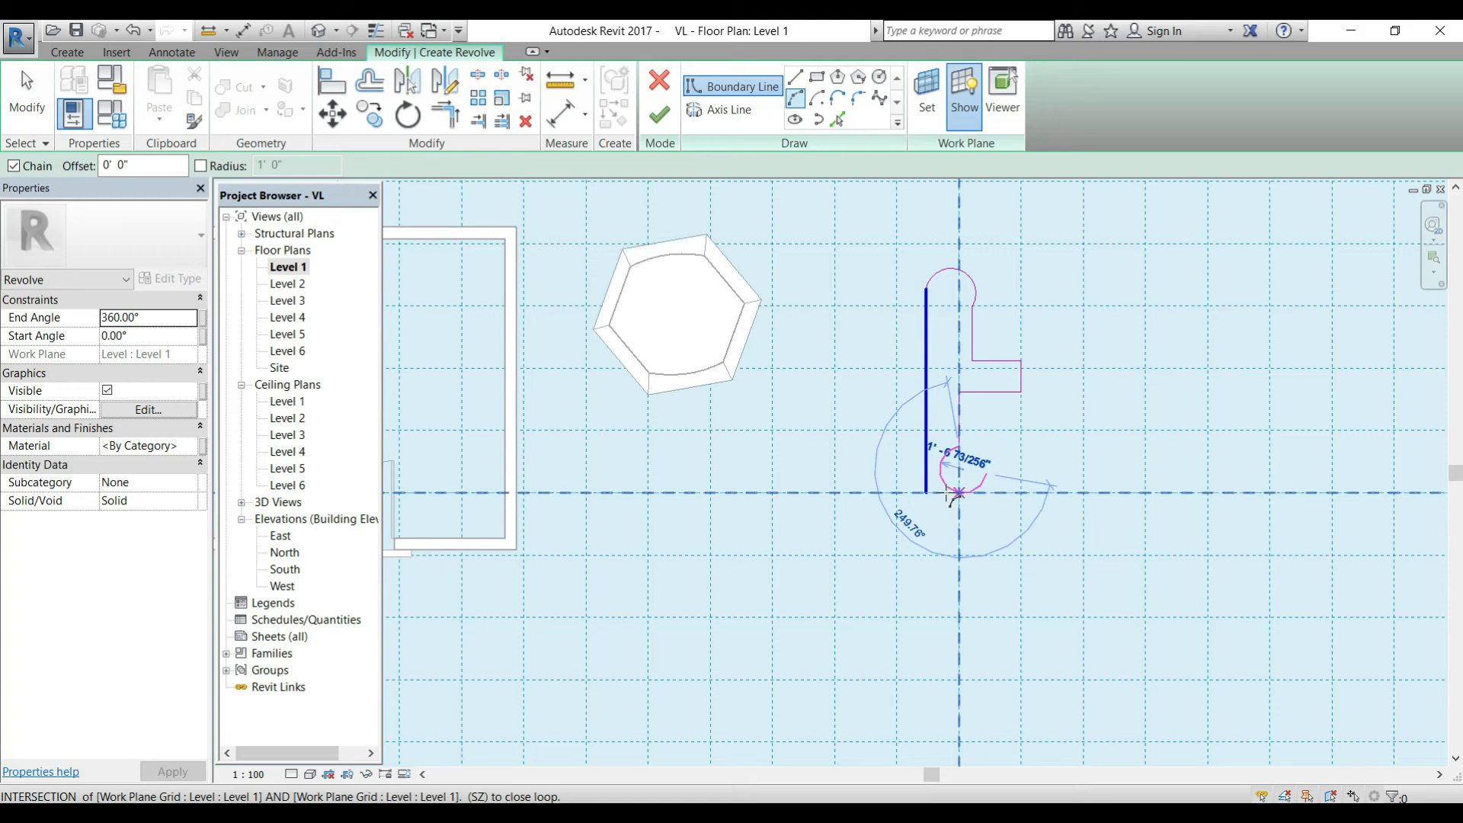
pyautogui.click(951, 508)
pyautogui.press('Escape')
pyautogui.click(987, 479)
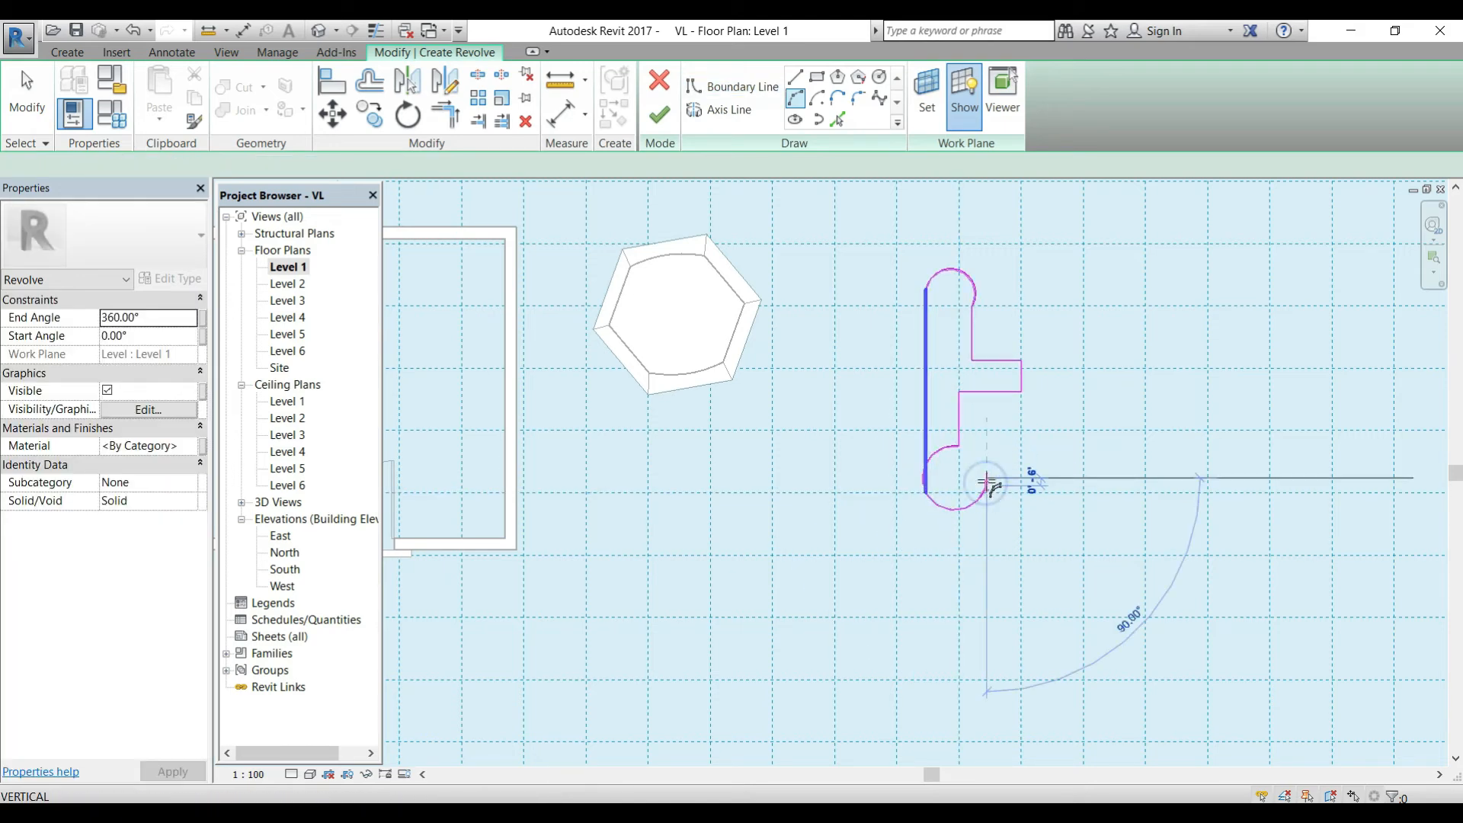
pyautogui.press('Escape')
pyautogui.press('Escape')
pyautogui.moveTo(984, 480); pyautogui.dragTo(945, 474)
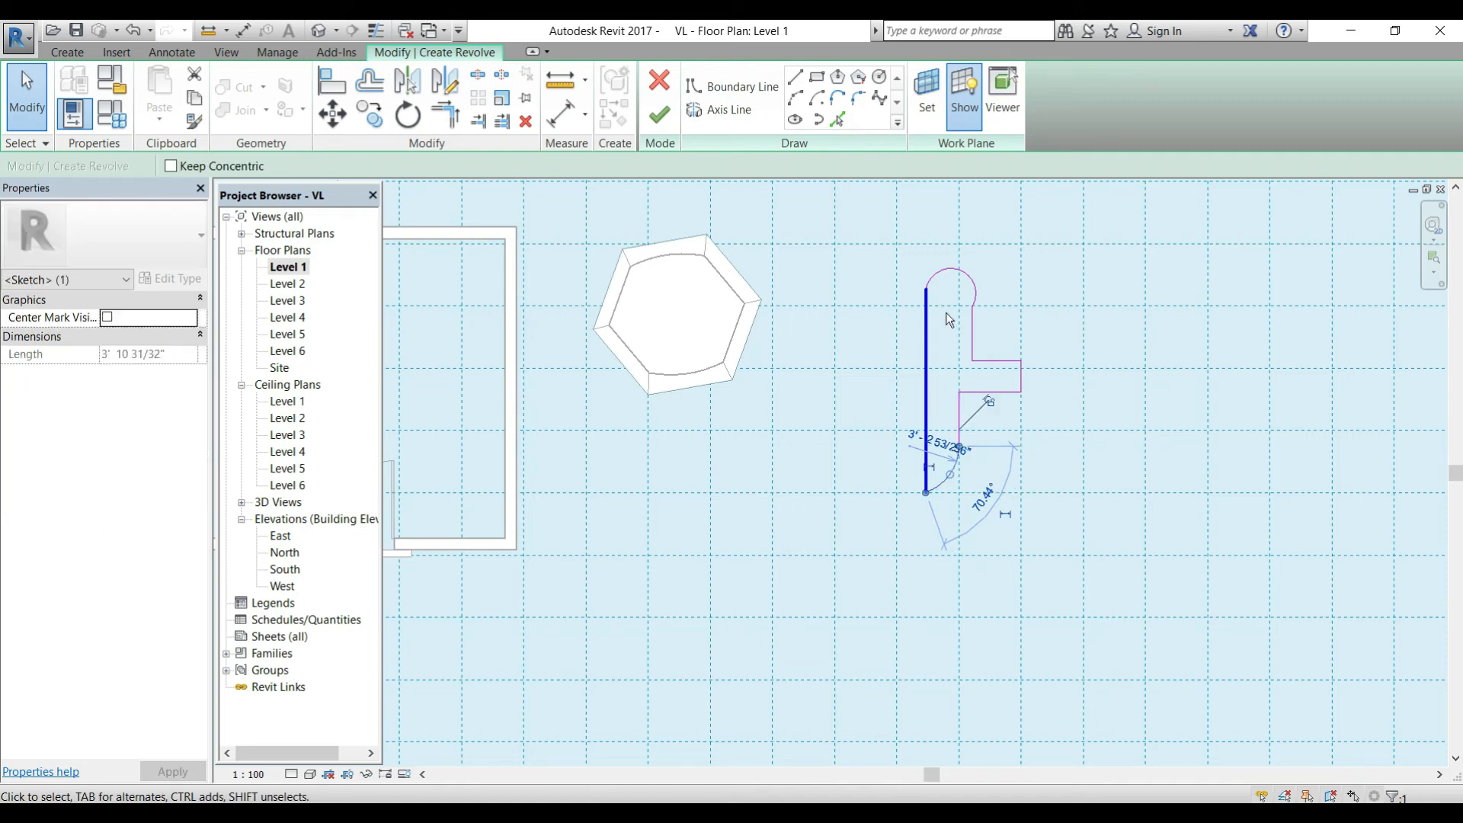
# Close the revolve boundary with a straight line along the axis between the two arc ends and finish the revolve
pyautogui.click(658, 115)
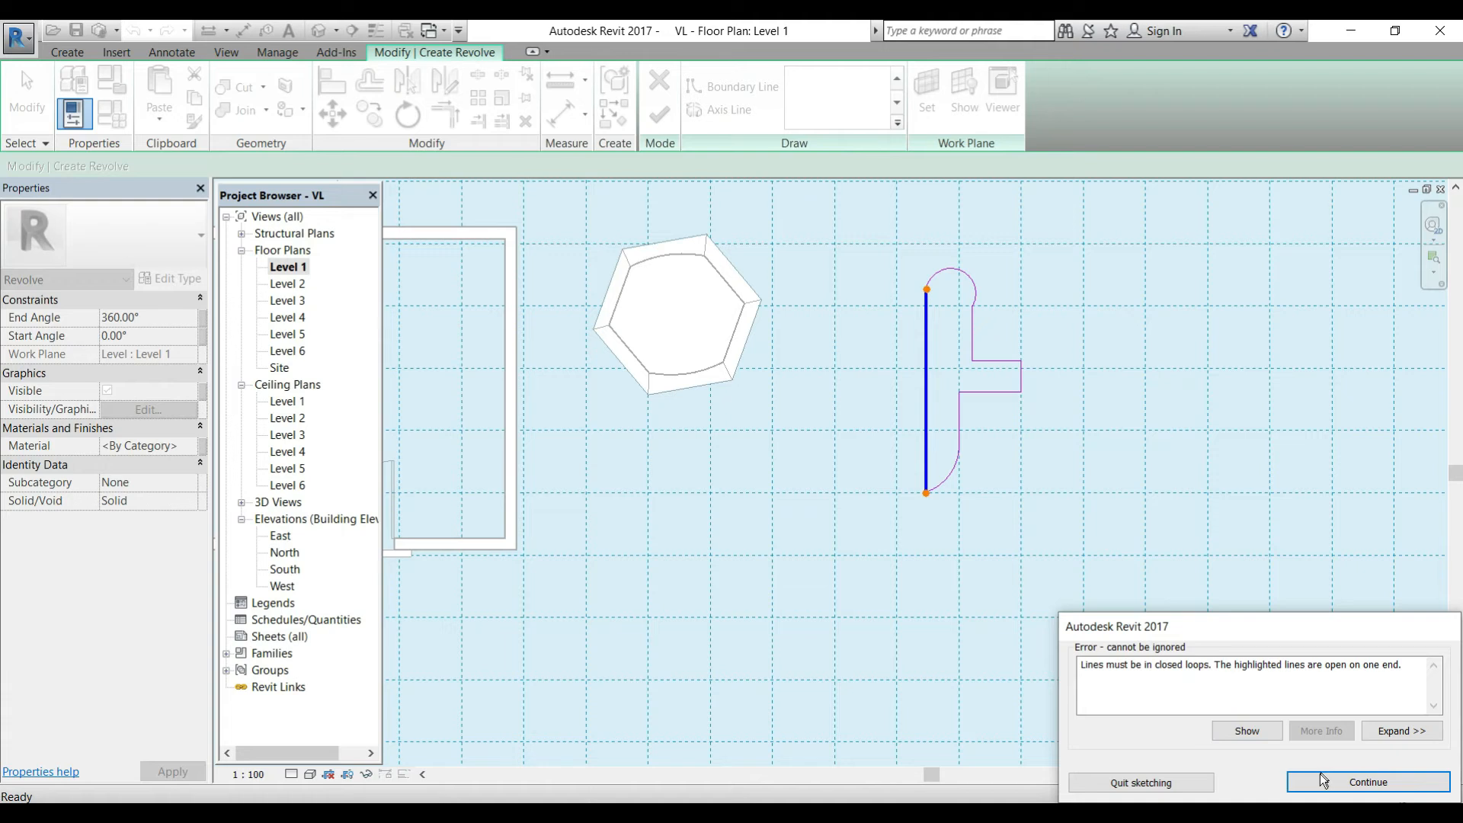
pyautogui.click(1311, 779)
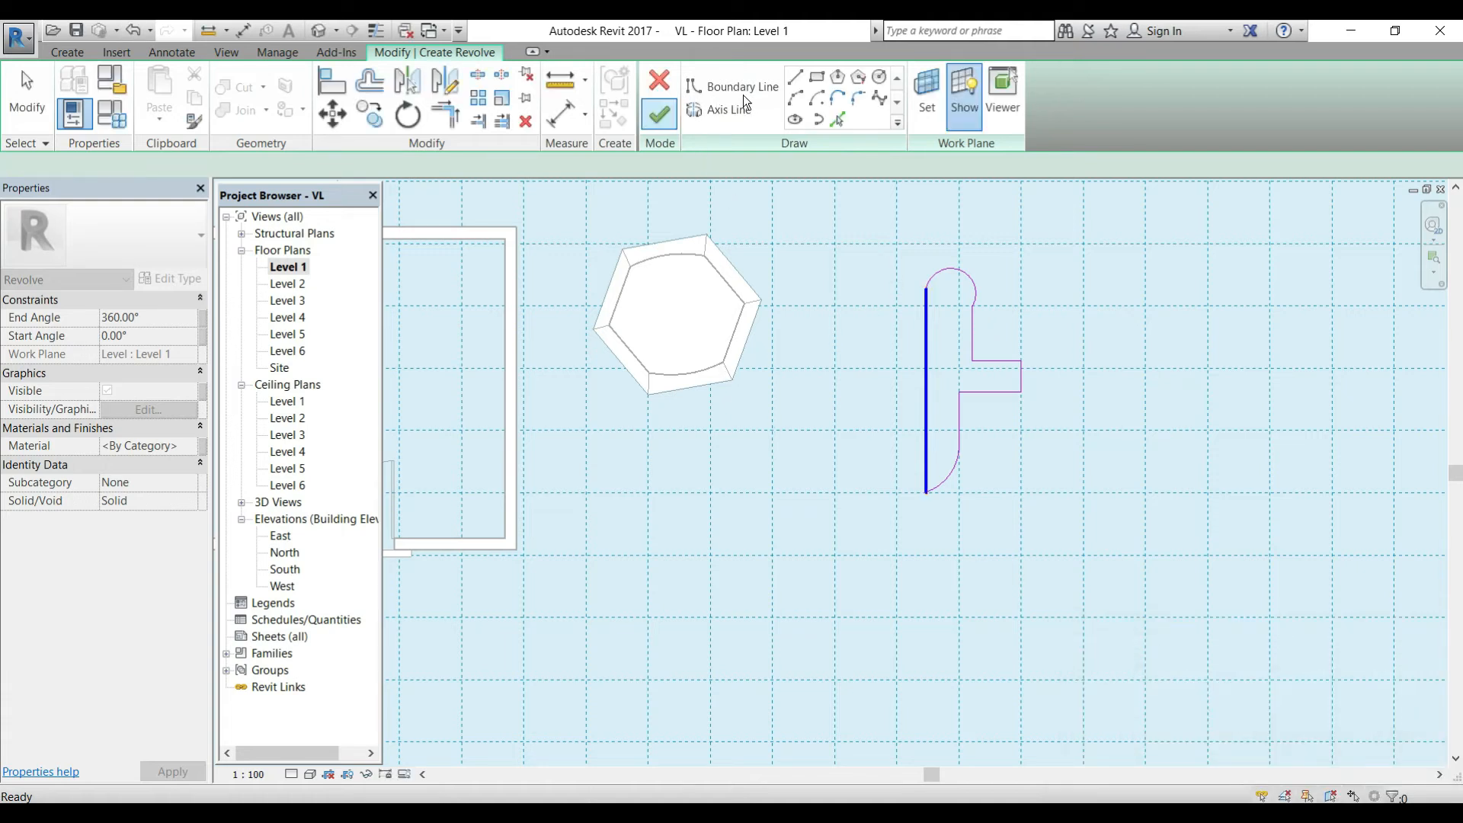
pyautogui.click(923, 292)
pyautogui.click(926, 493)
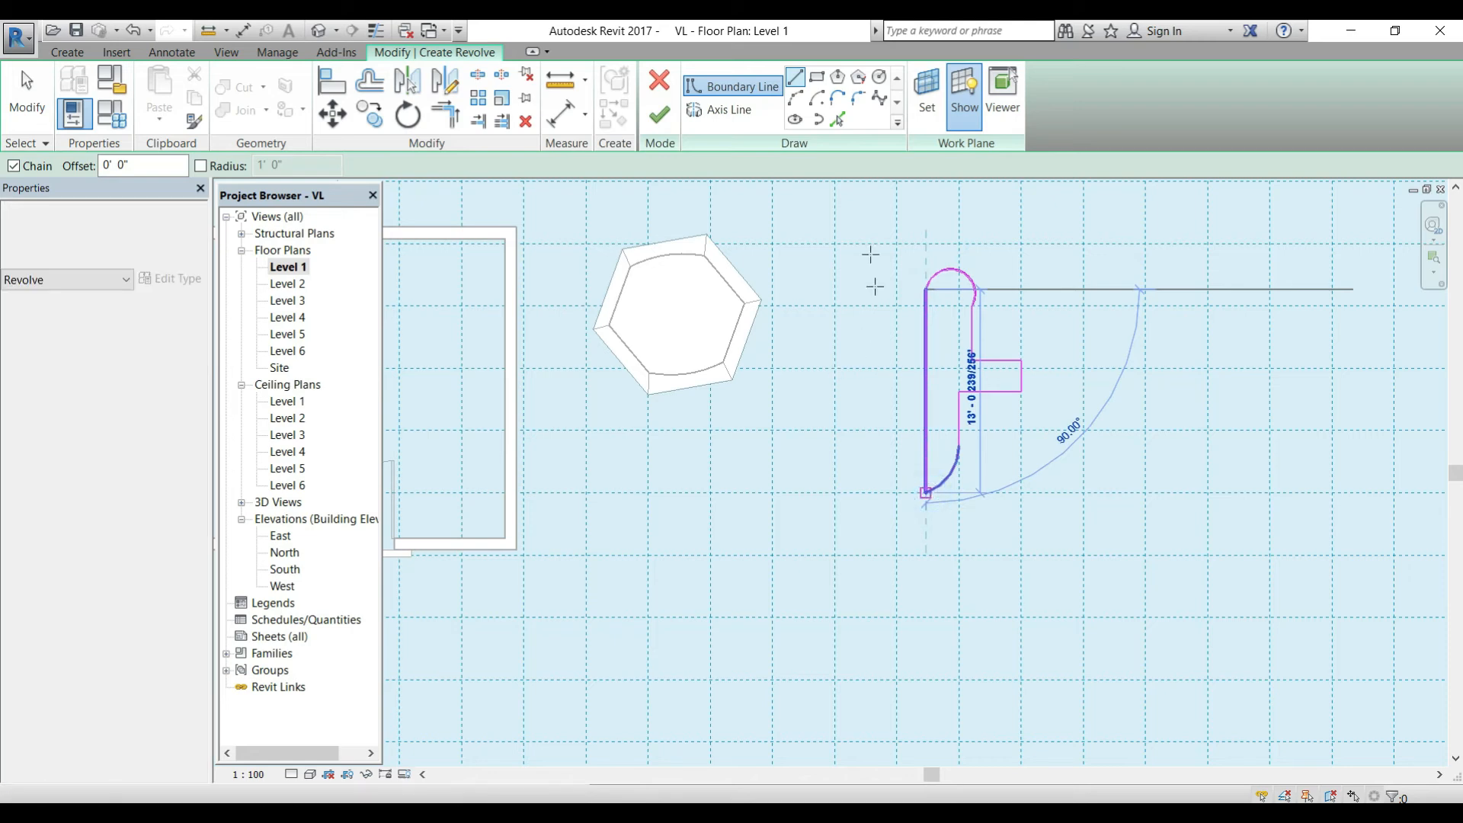
pyautogui.click(669, 120)
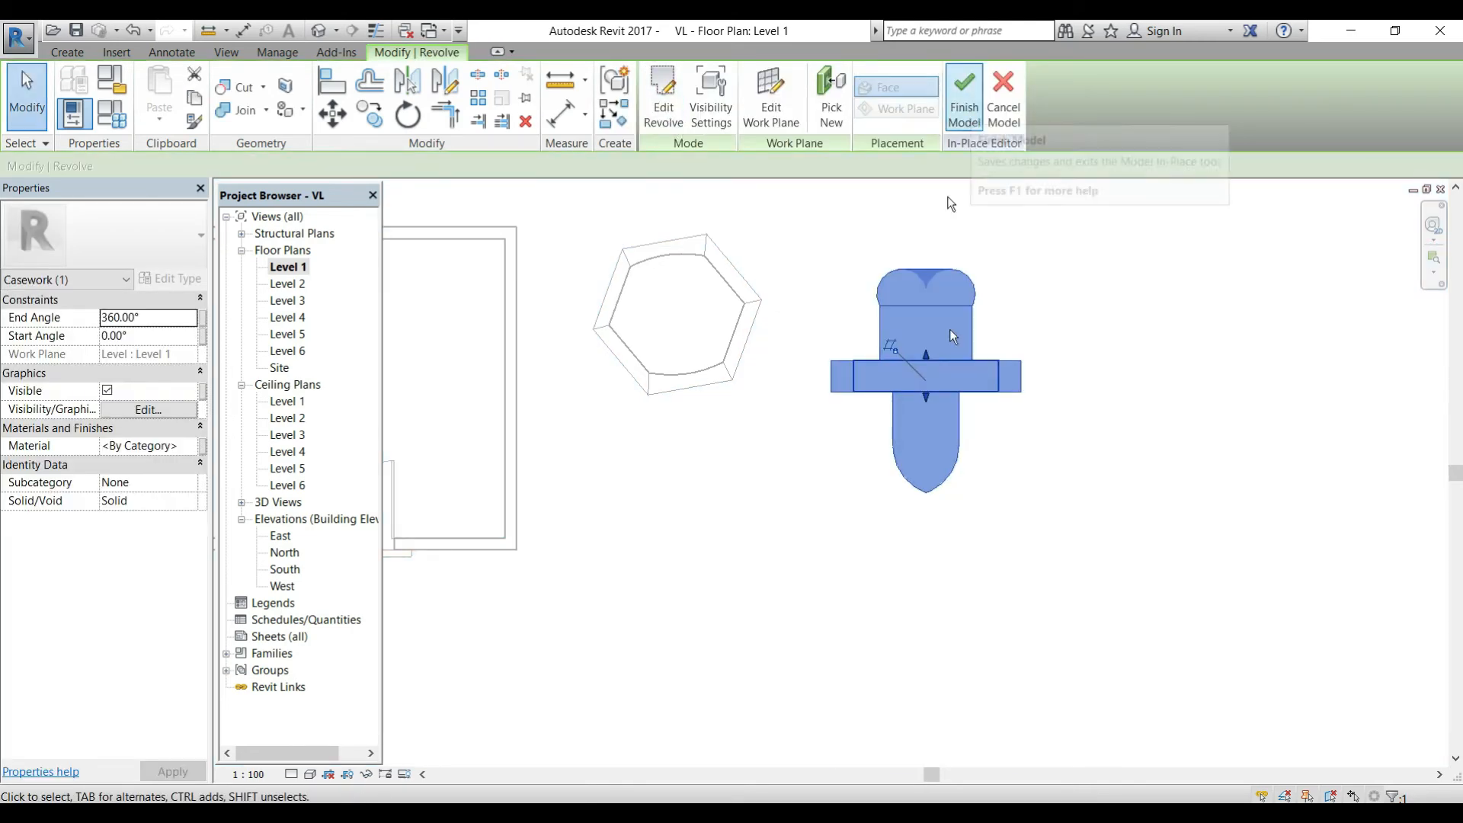
# Open the 3D view, inspect the revolved form from several sides and finish the in-place model
pyautogui.click(320, 31)
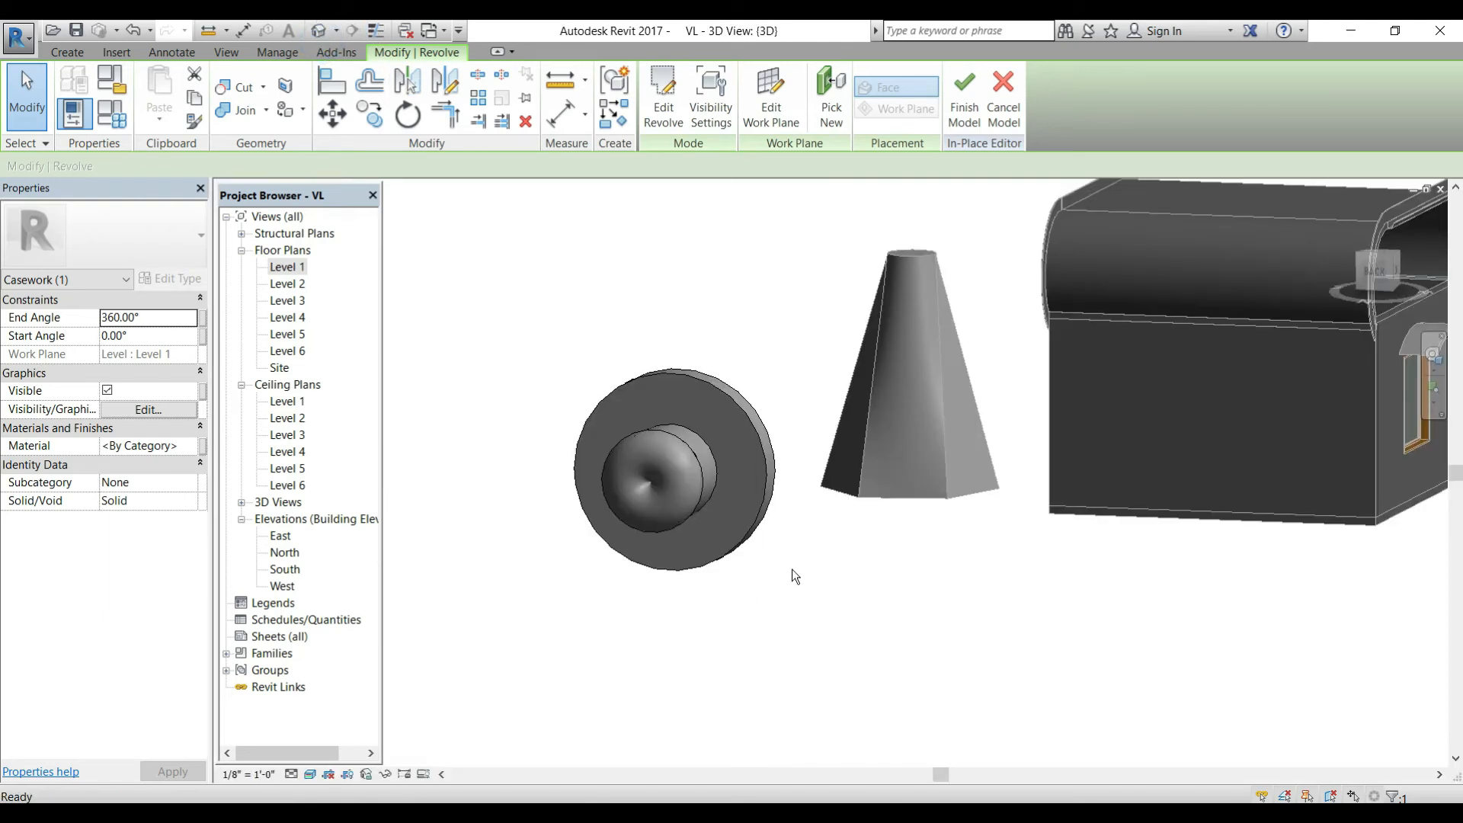
pyautogui.click(703, 596)
pyautogui.keyDown('shift'); pyautogui.moveTo(753, 616); pyautogui.dragTo(905, 706, button='middle'); pyautogui.keyUp('shift')
pyautogui.scroll(3, 853, 563)
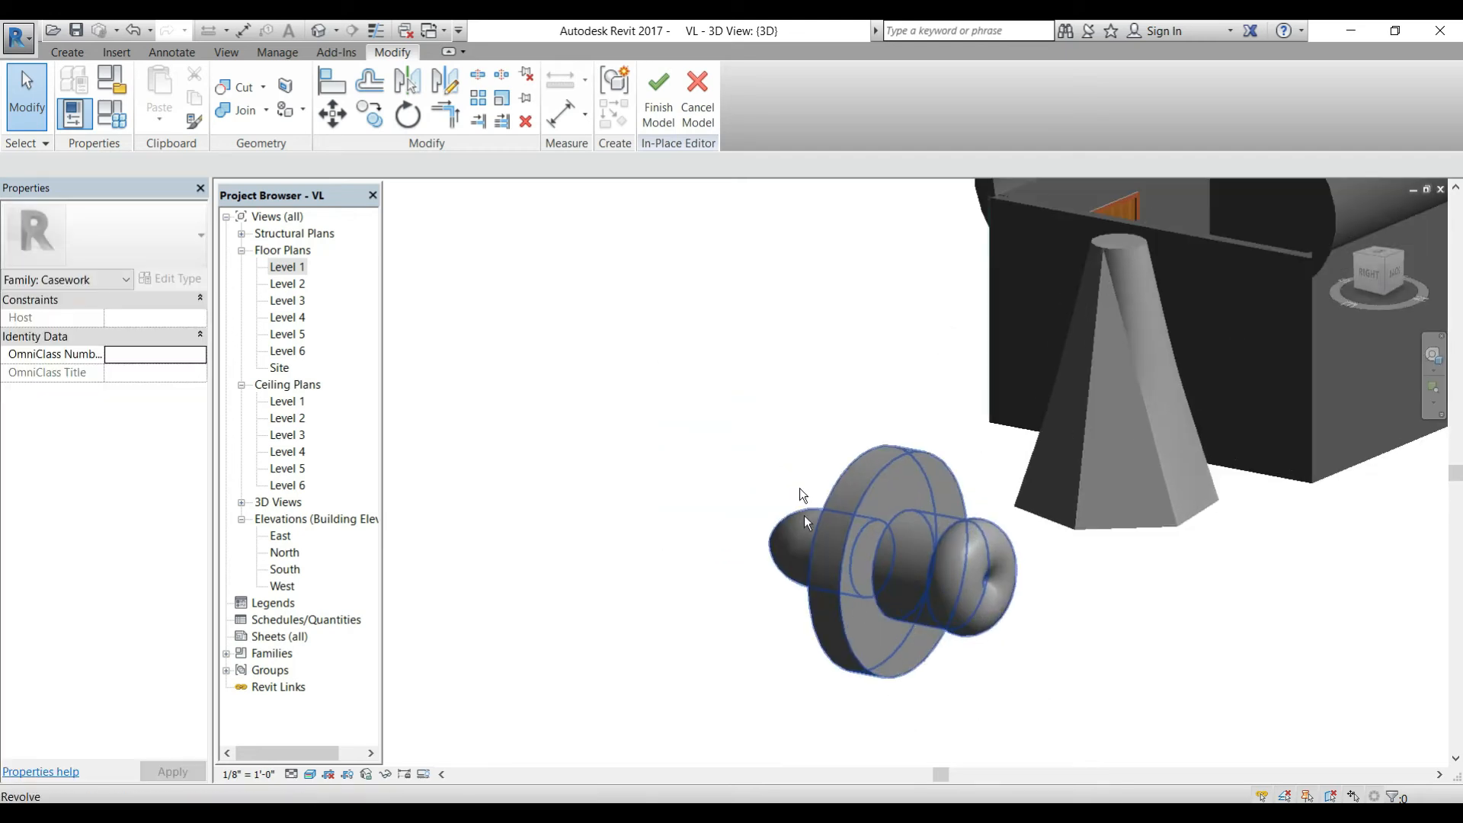
pyautogui.keyDown('shift'); pyautogui.moveTo(954, 712); pyautogui.dragTo(862, 409, button='middle'); pyautogui.keyUp('shift')
pyautogui.scroll(2, 861, 409)
pyautogui.keyDown('shift'); pyautogui.moveTo(813, 473); pyautogui.dragTo(602, 237, button='middle'); pyautogui.keyUp('shift')
pyautogui.click(648, 116)
pyautogui.scroll(-2, 872, 464)
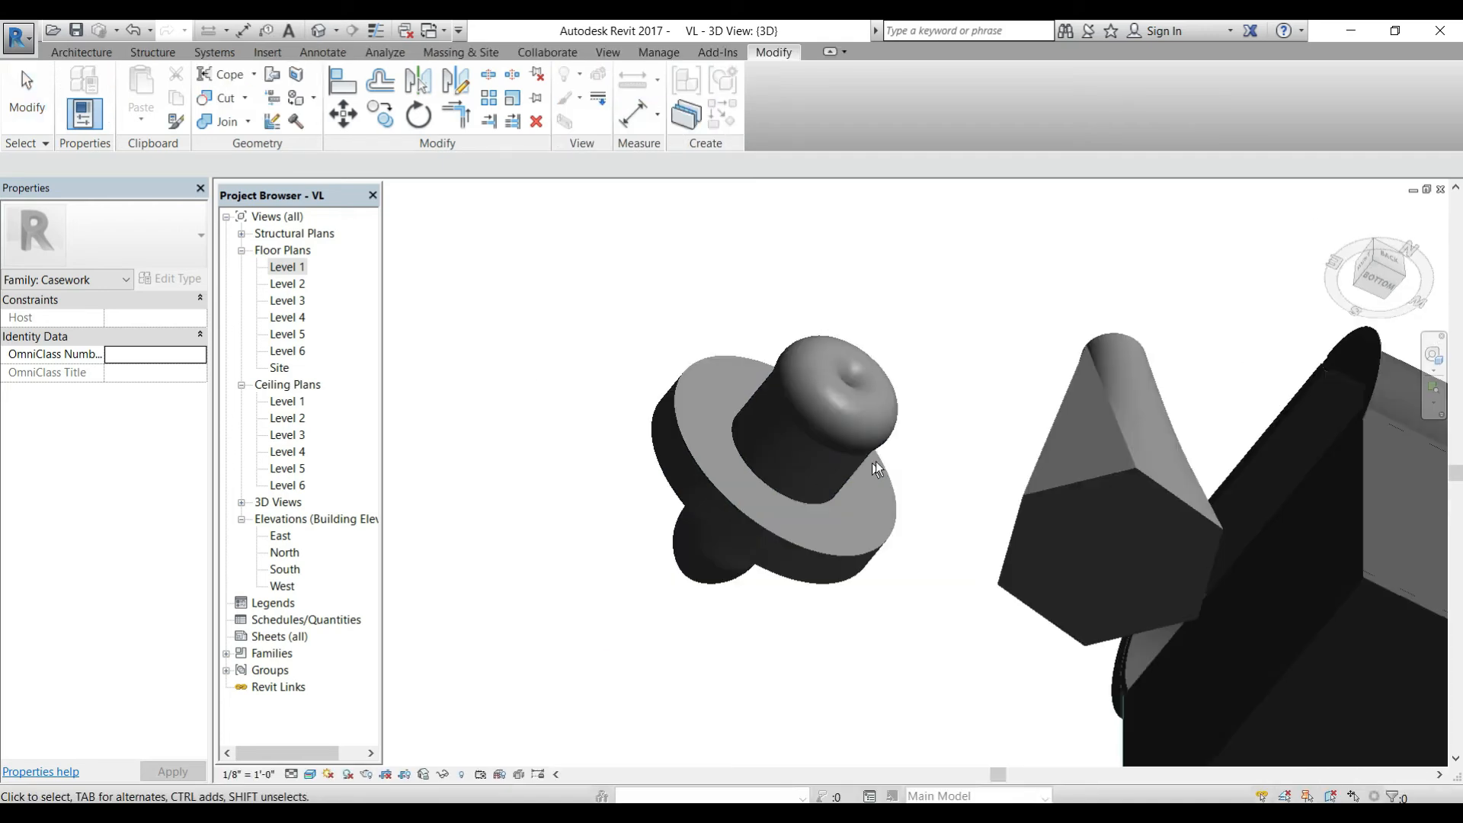
pyautogui.keyDown('shift'); pyautogui.moveTo(983, 465); pyautogui.dragTo(1072, 473, button='middle'); pyautogui.keyUp('shift')
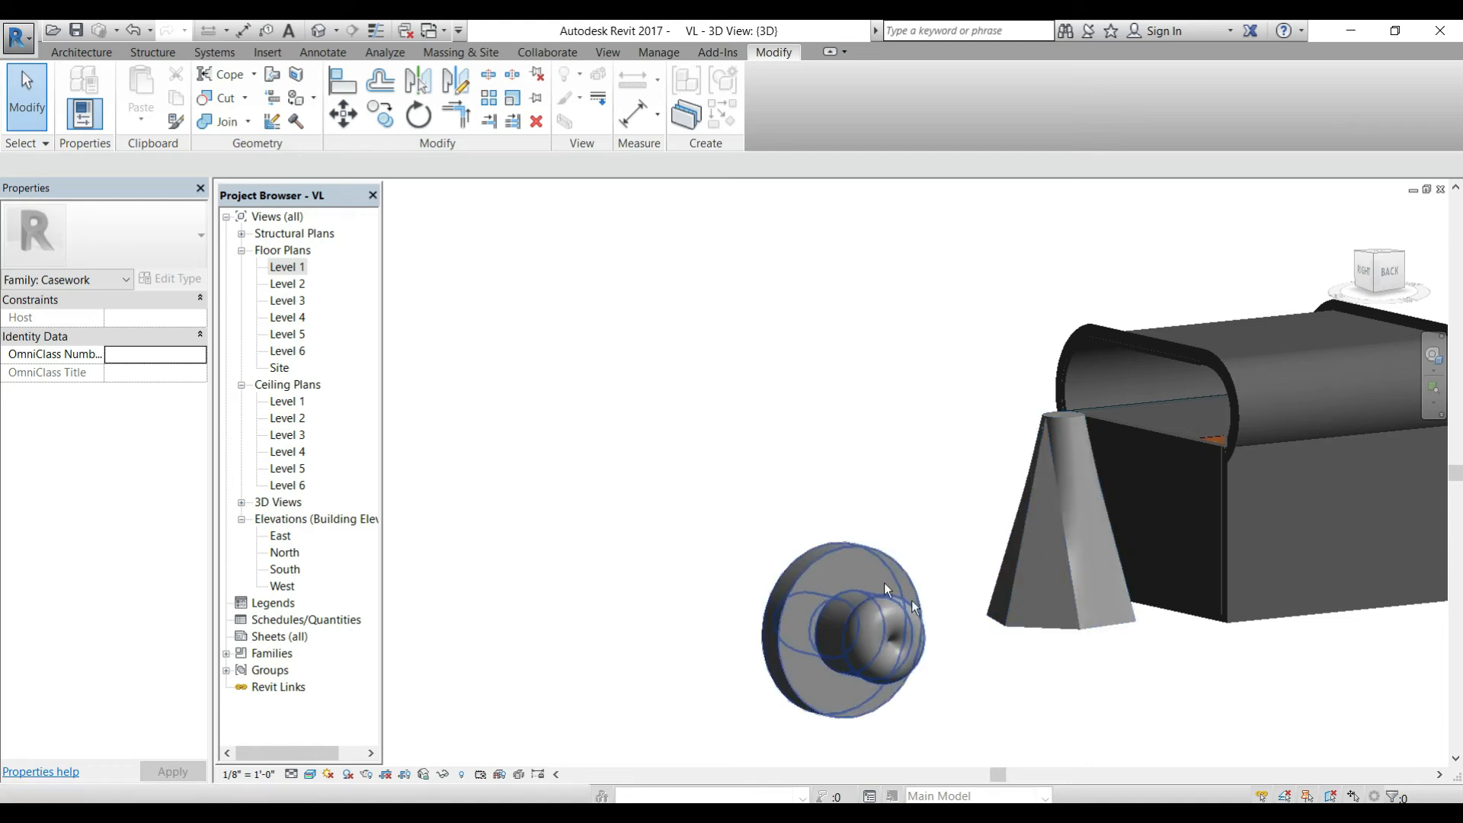
pyautogui.click(513, 350)
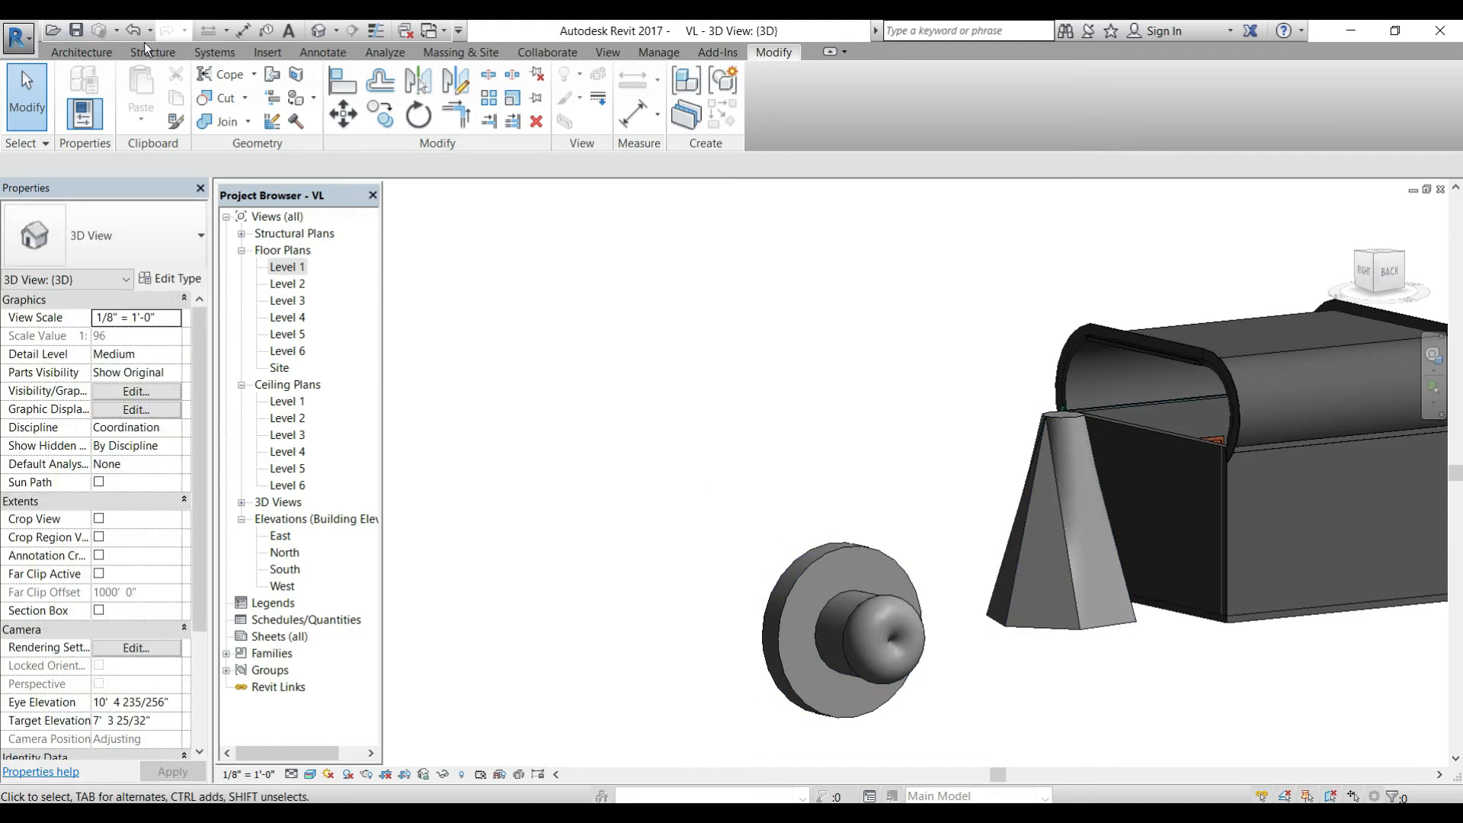
# Start a new in-place model in the Casework category with the name Casework 7
pyautogui.click(99, 53)
pyautogui.click(211, 128)
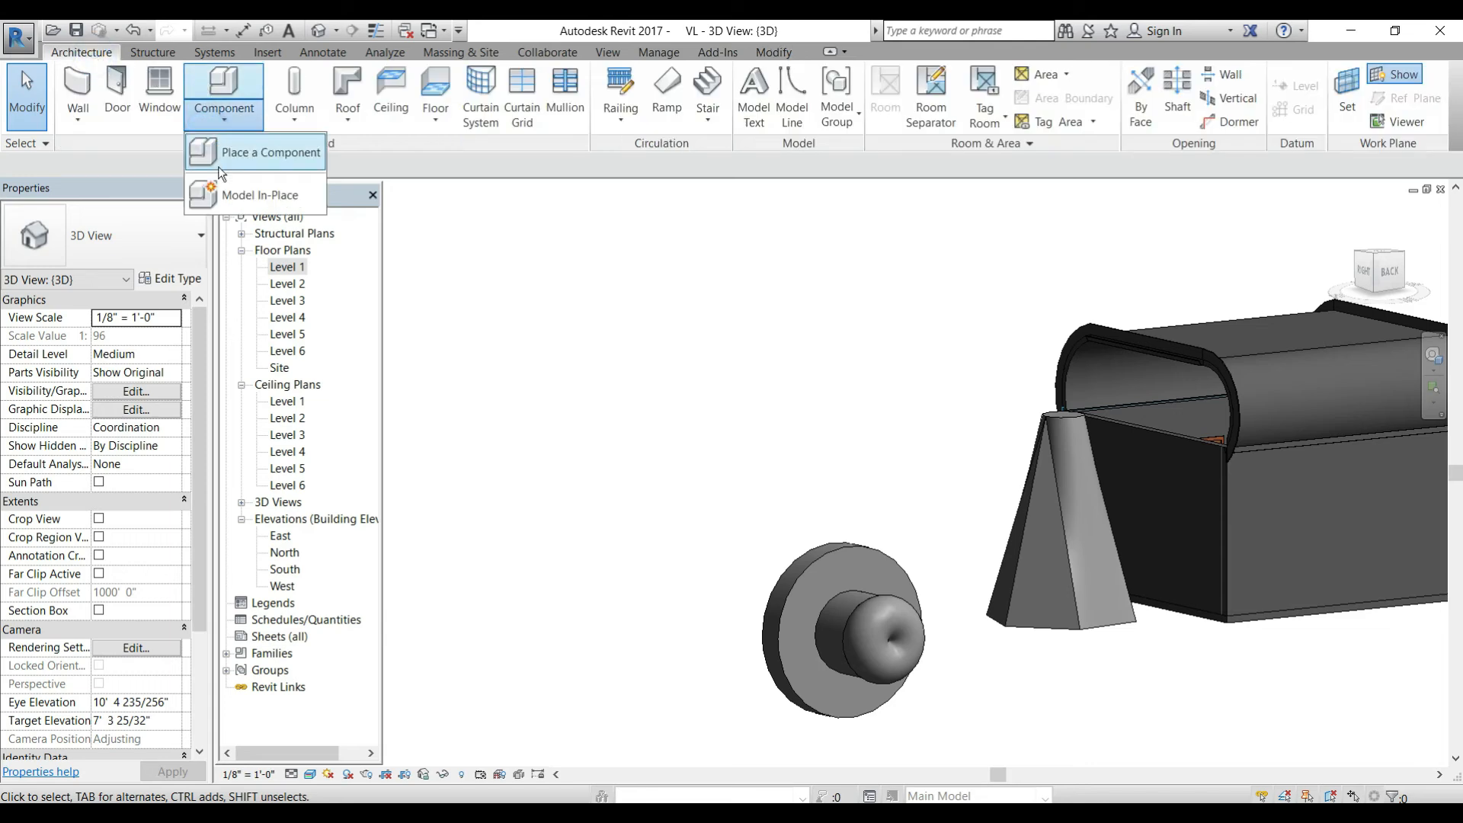
pyautogui.click(251, 189)
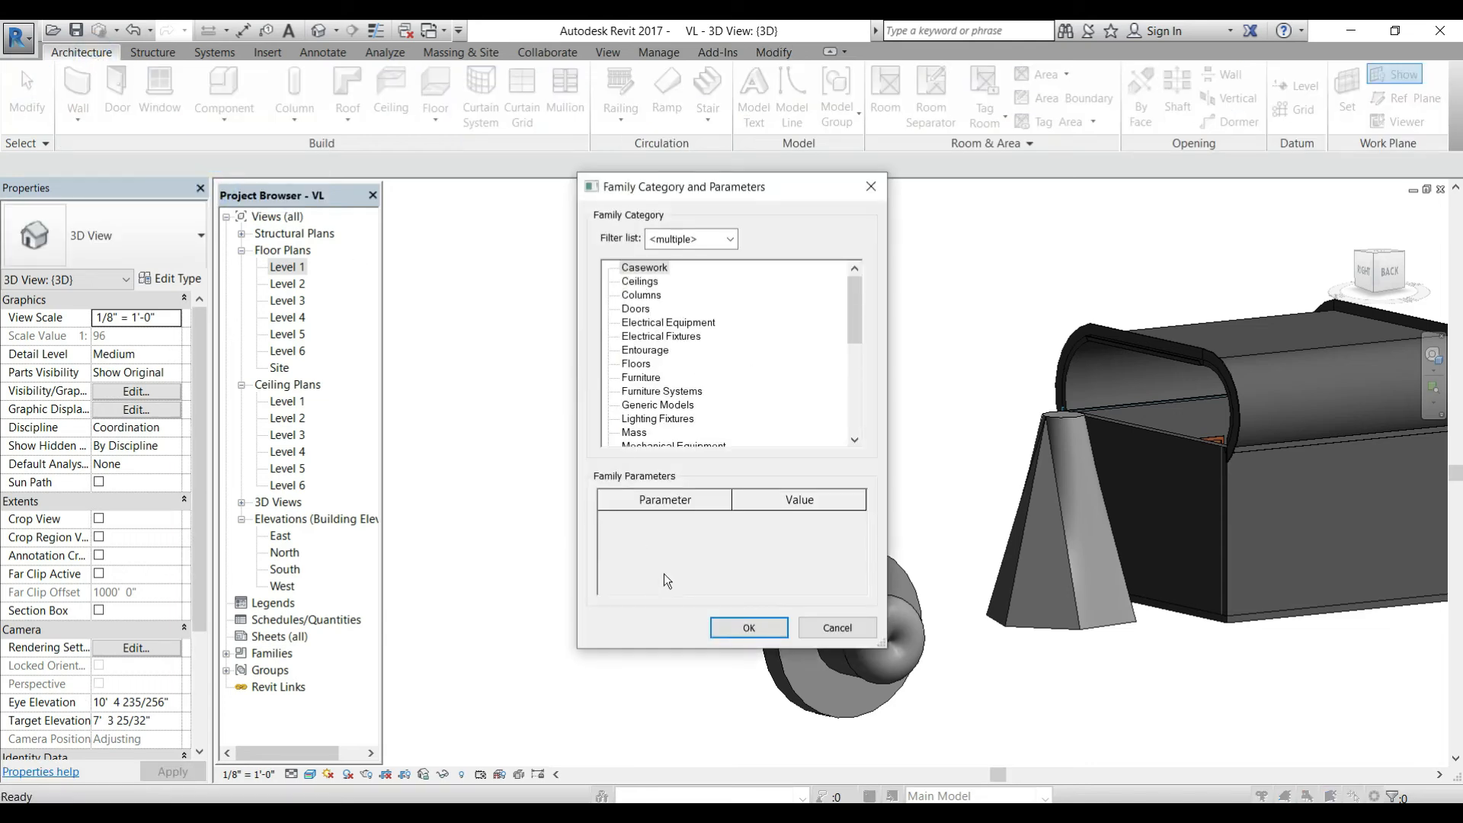
pyautogui.click(728, 632)
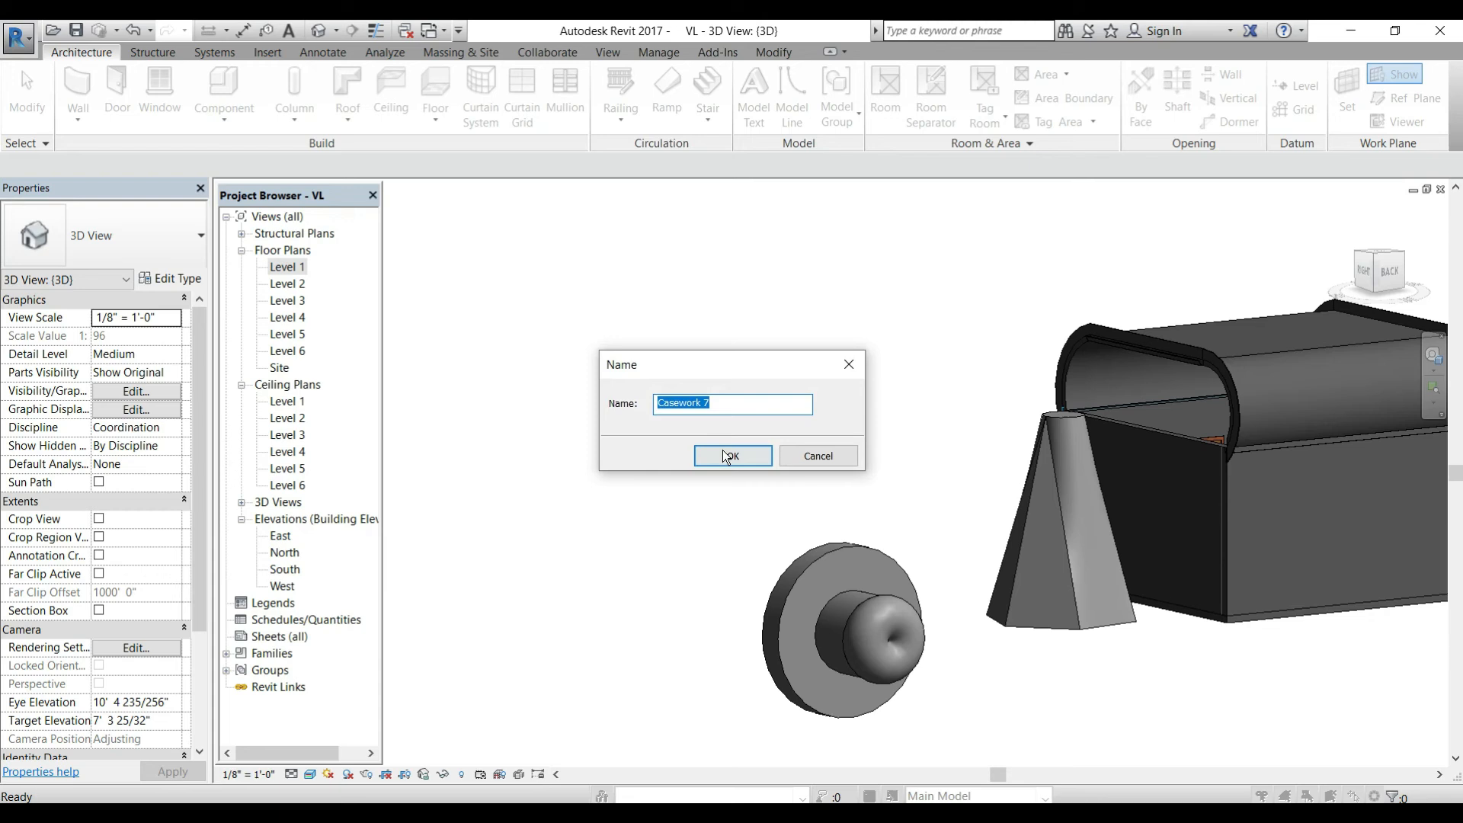
pyautogui.click(722, 456)
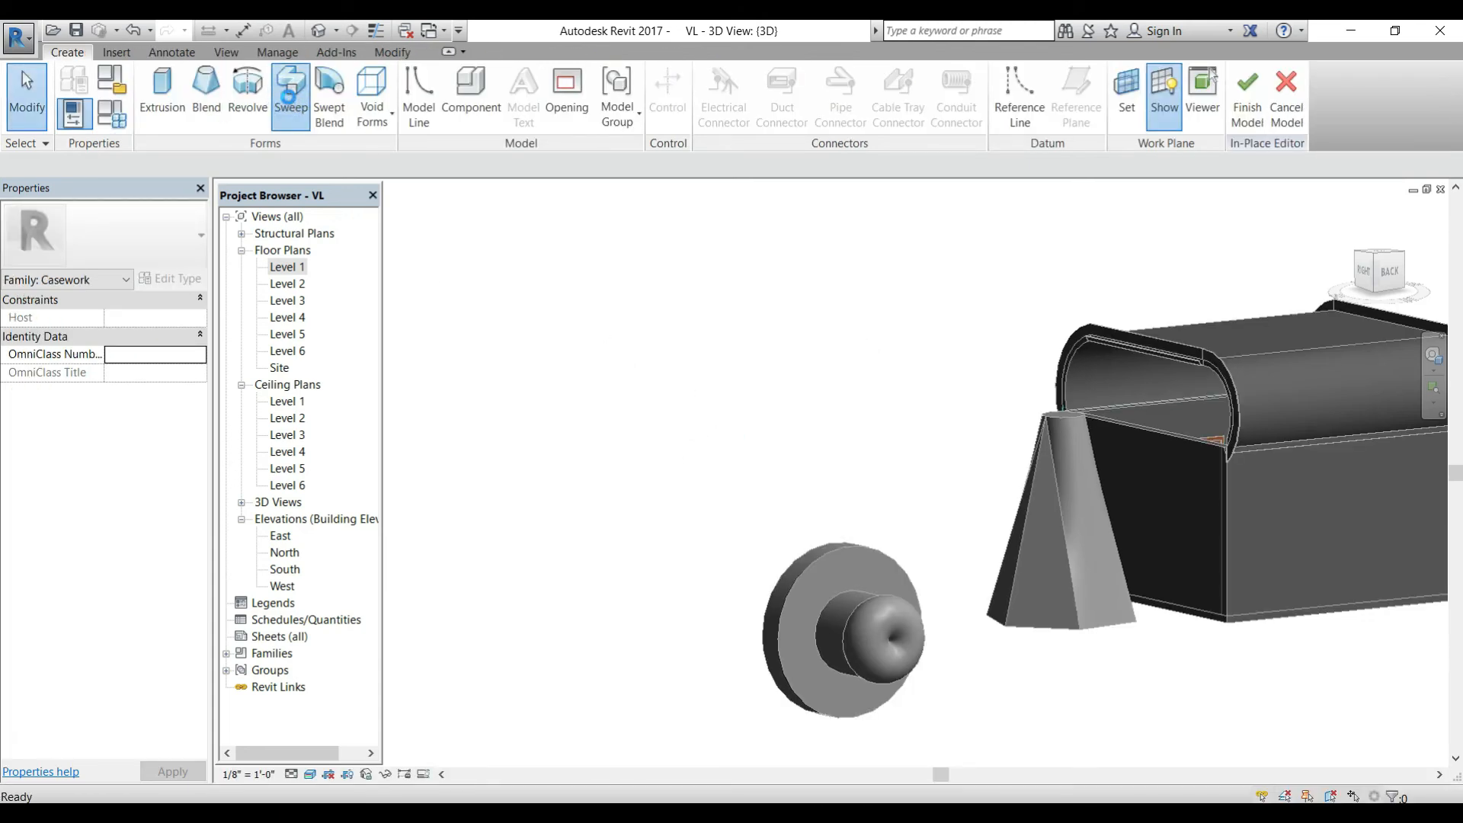
# Start a sweep with a sketched path and open the Level 1 floor plan beside the revolved form
pyautogui.click(291, 104)
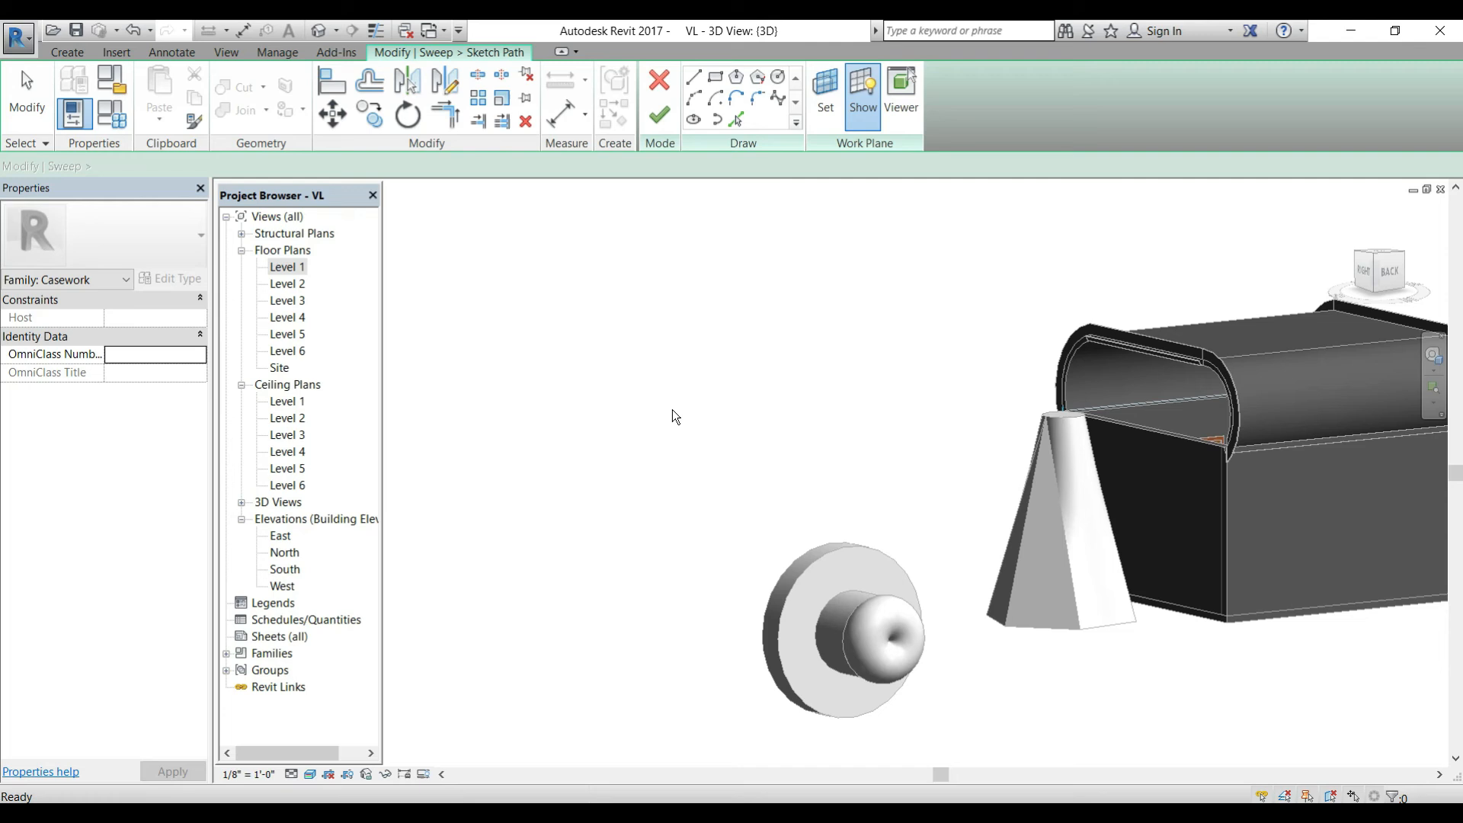
pyautogui.doubleClick(288, 268)
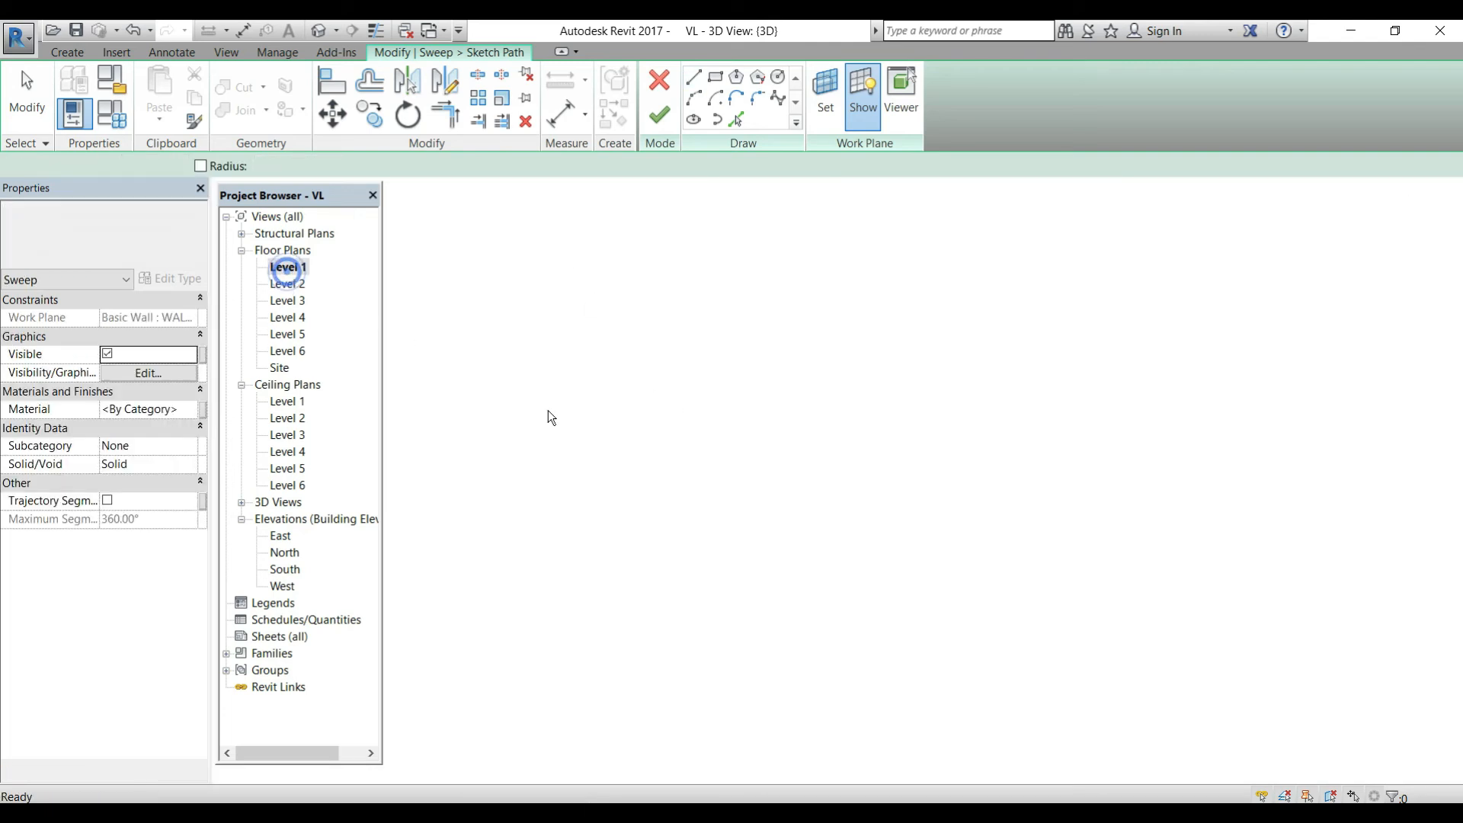
pyautogui.moveTo(805, 513); pyautogui.dragTo(579, 463, button='middle')
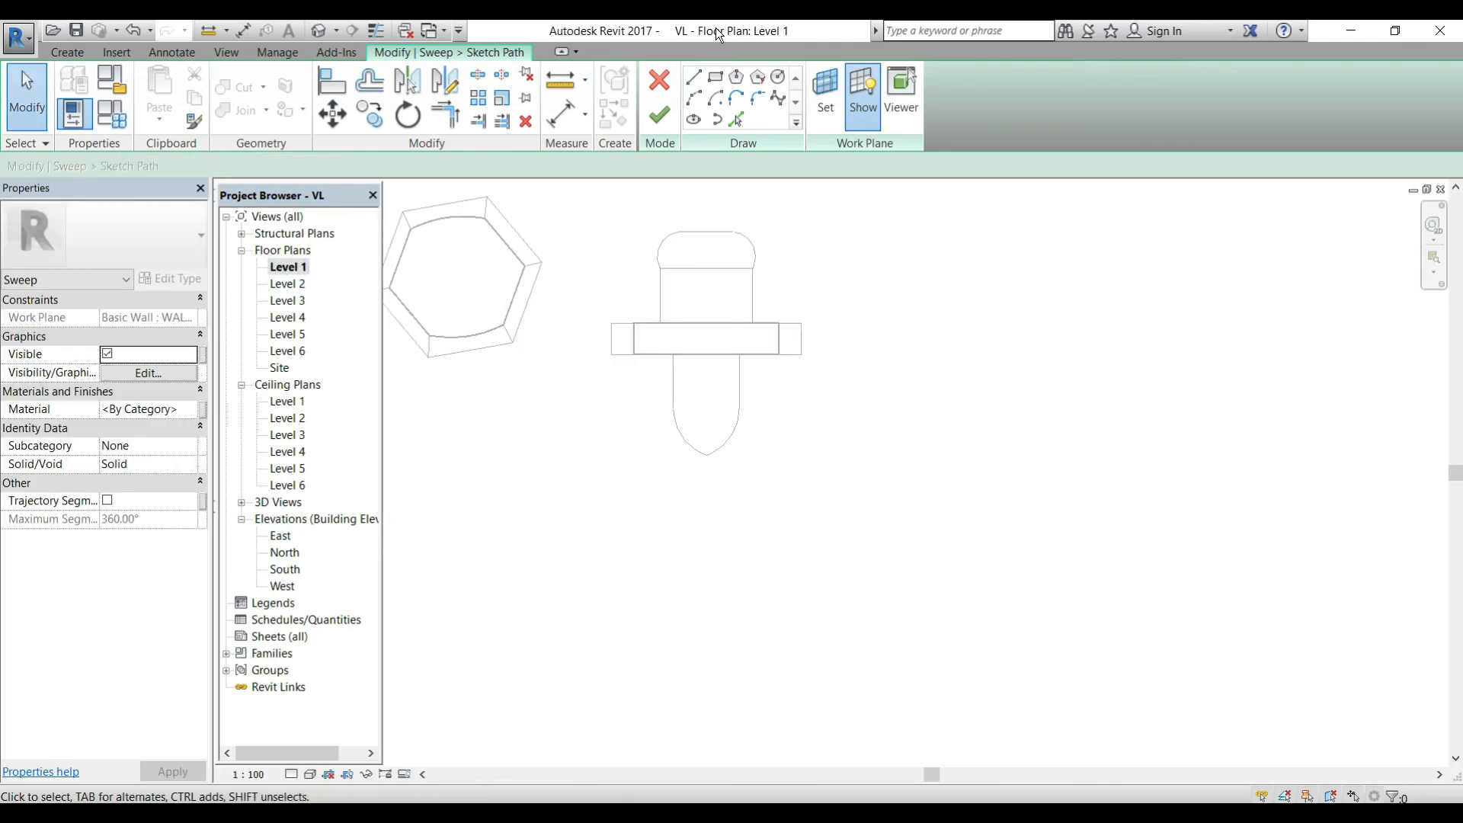
pyautogui.click(694, 100)
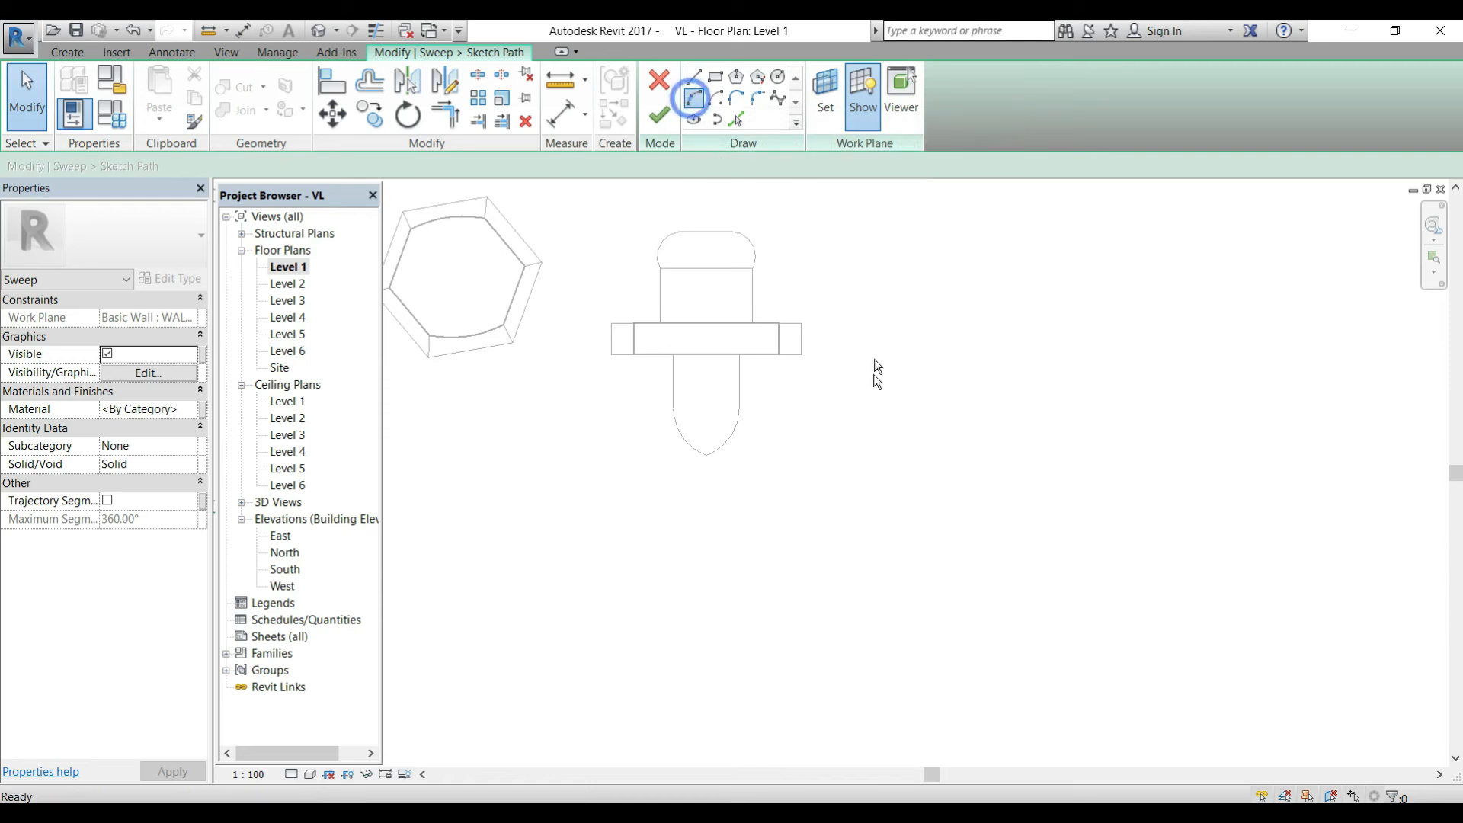
pyautogui.click(862, 417)
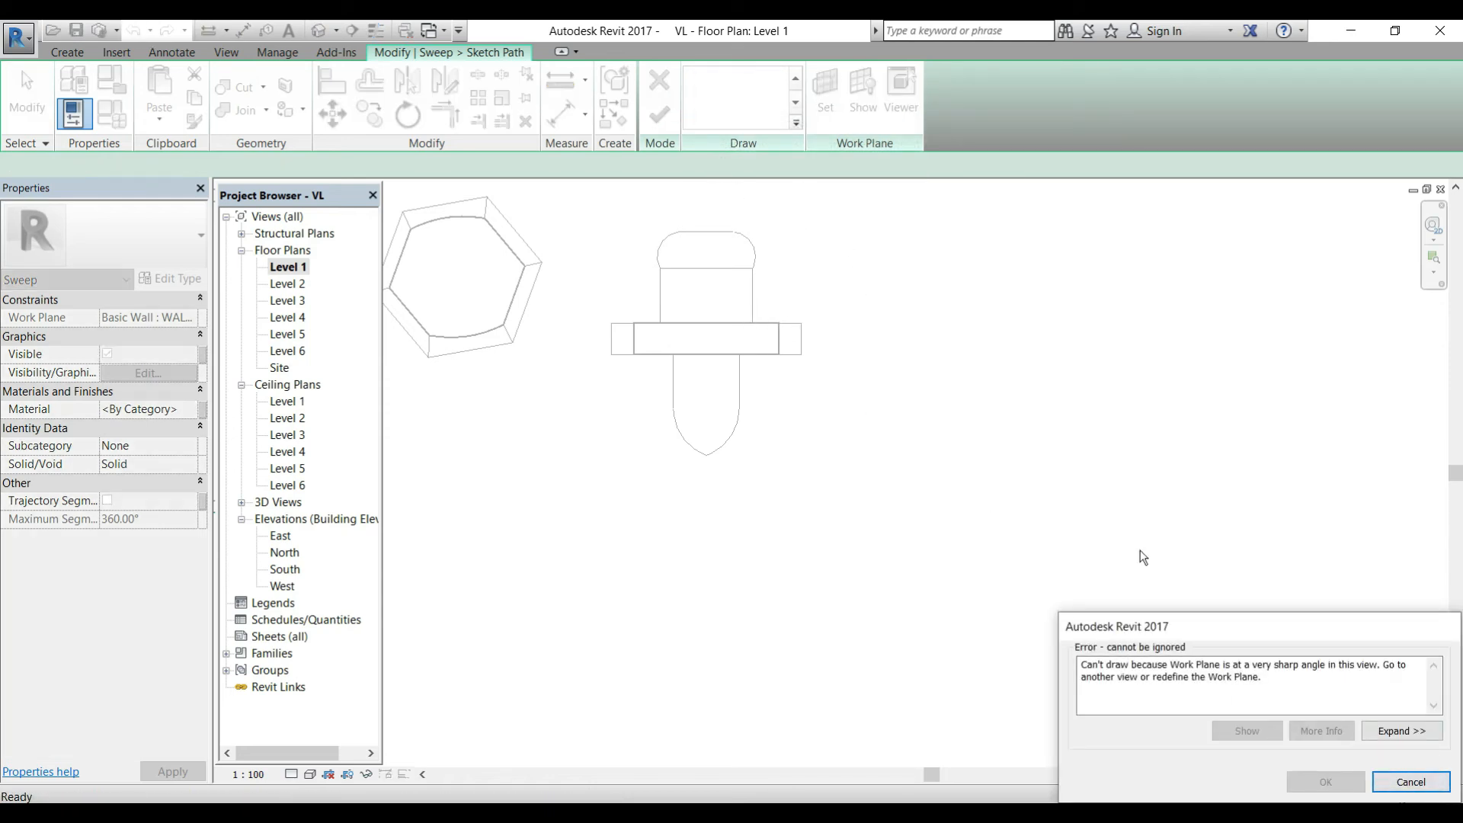
pyautogui.click(1406, 780)
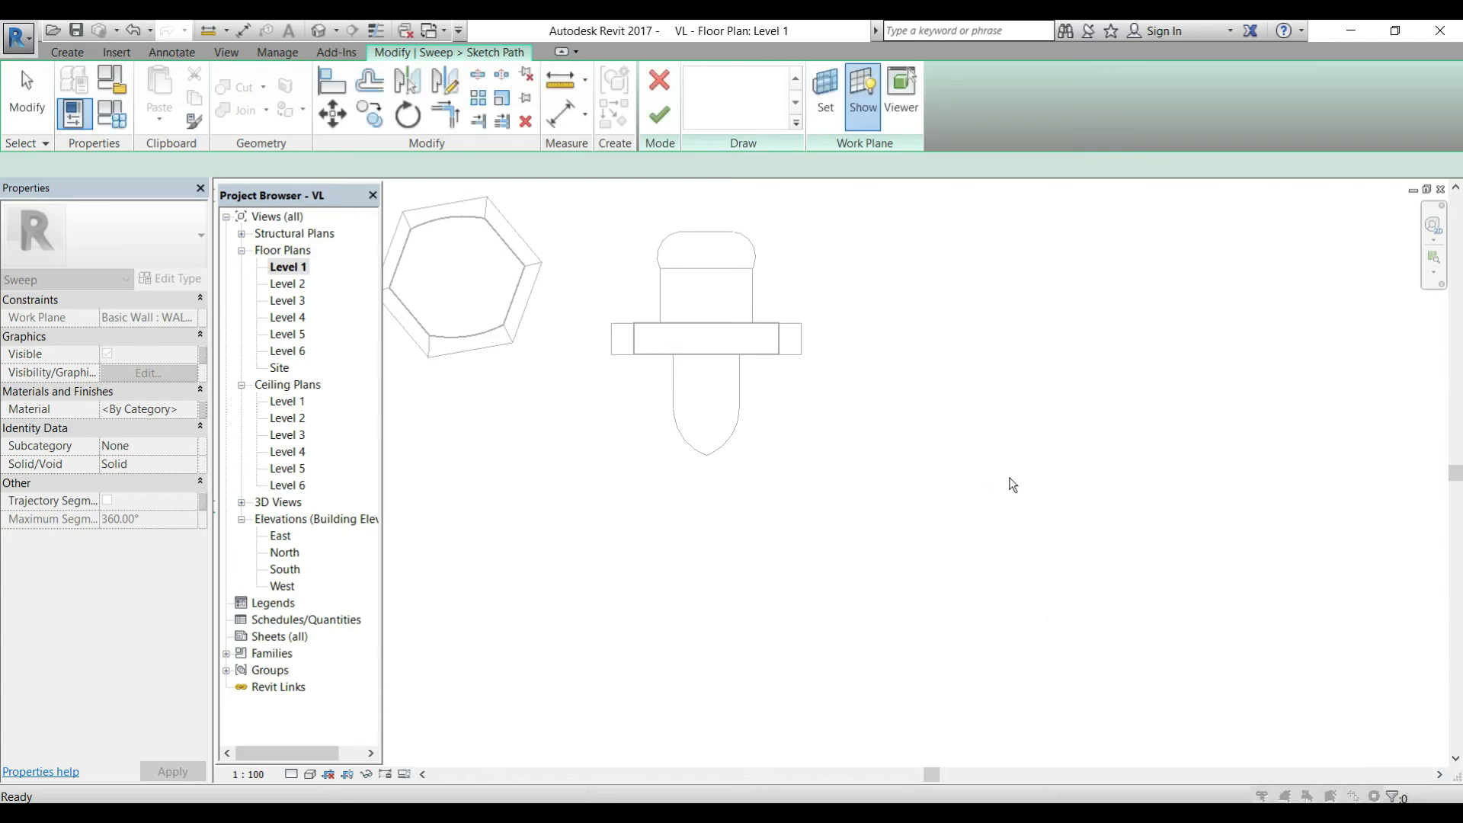
# Set the path sketch's work plane to Level : Level 1 and show the work plane grid
pyautogui.moveTo(810, 434); pyautogui.dragTo(1174, 455, button='middle')
pyautogui.scroll(-1, 659, 544)
pyautogui.click(862, 111)
pyautogui.moveTo(639, 426); pyautogui.dragTo(721, 418, button='middle')
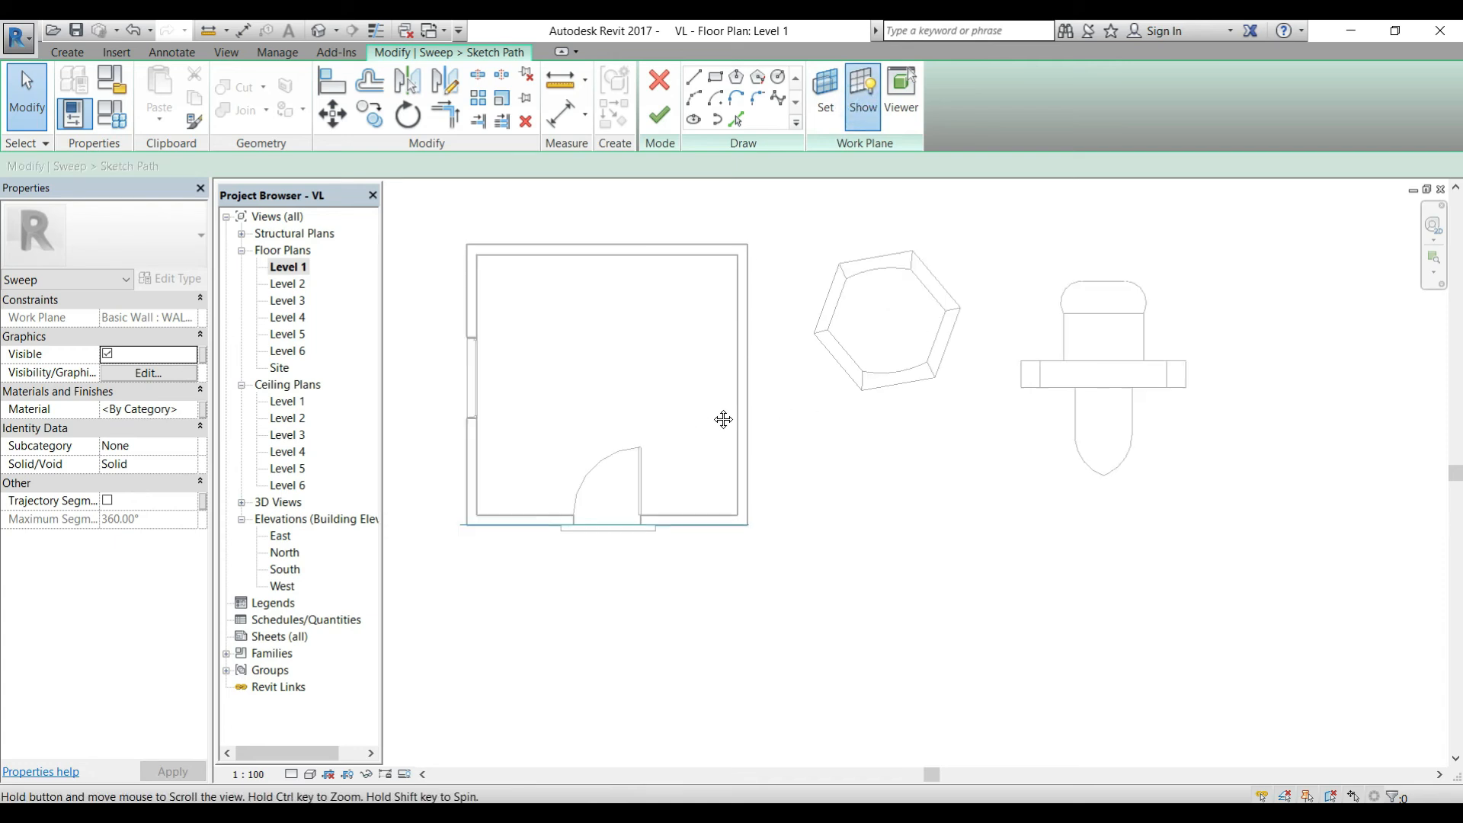
pyautogui.click(814, 99)
pyautogui.click(178, 374)
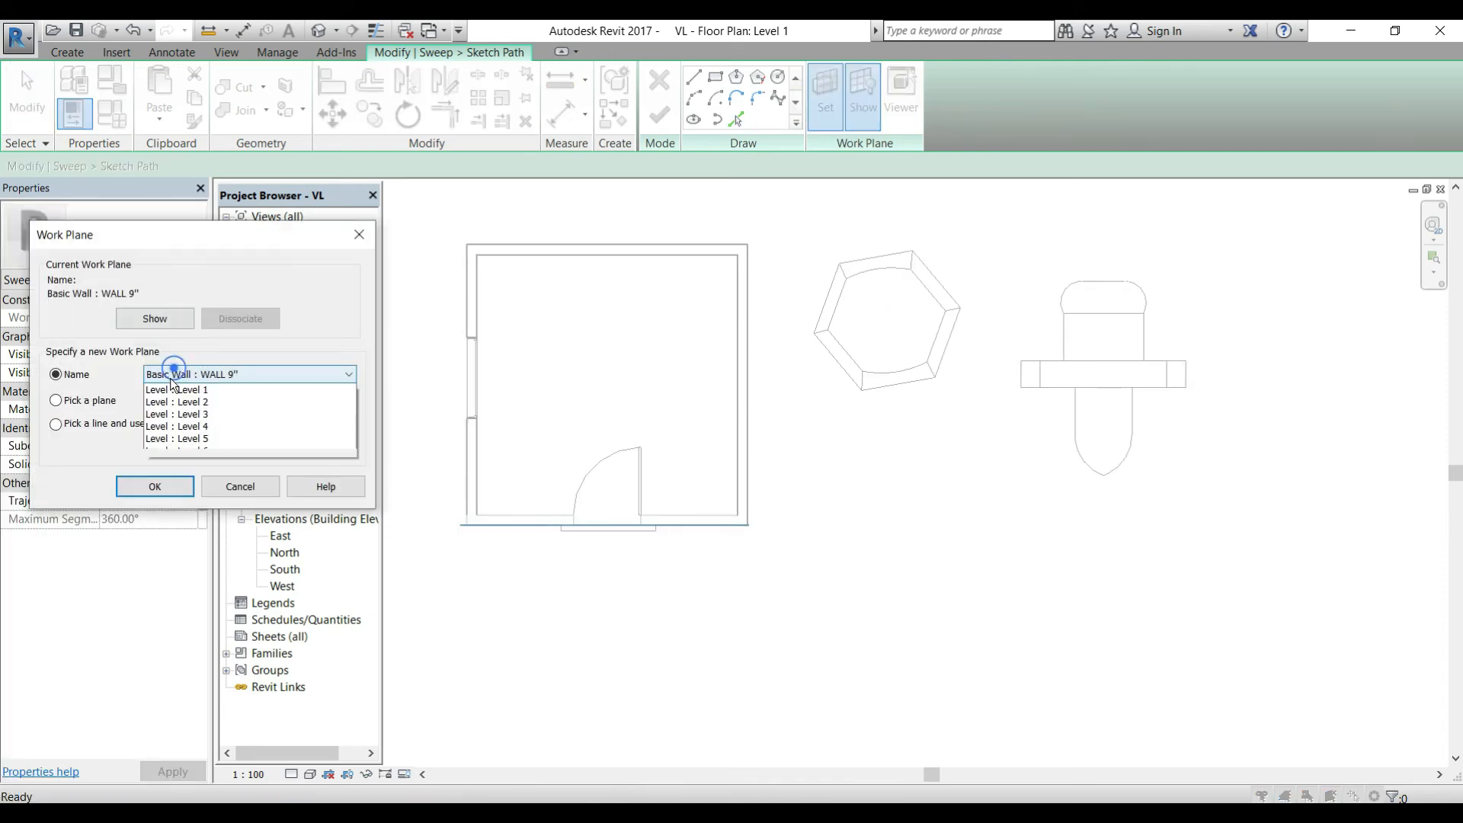
pyautogui.click(176, 402)
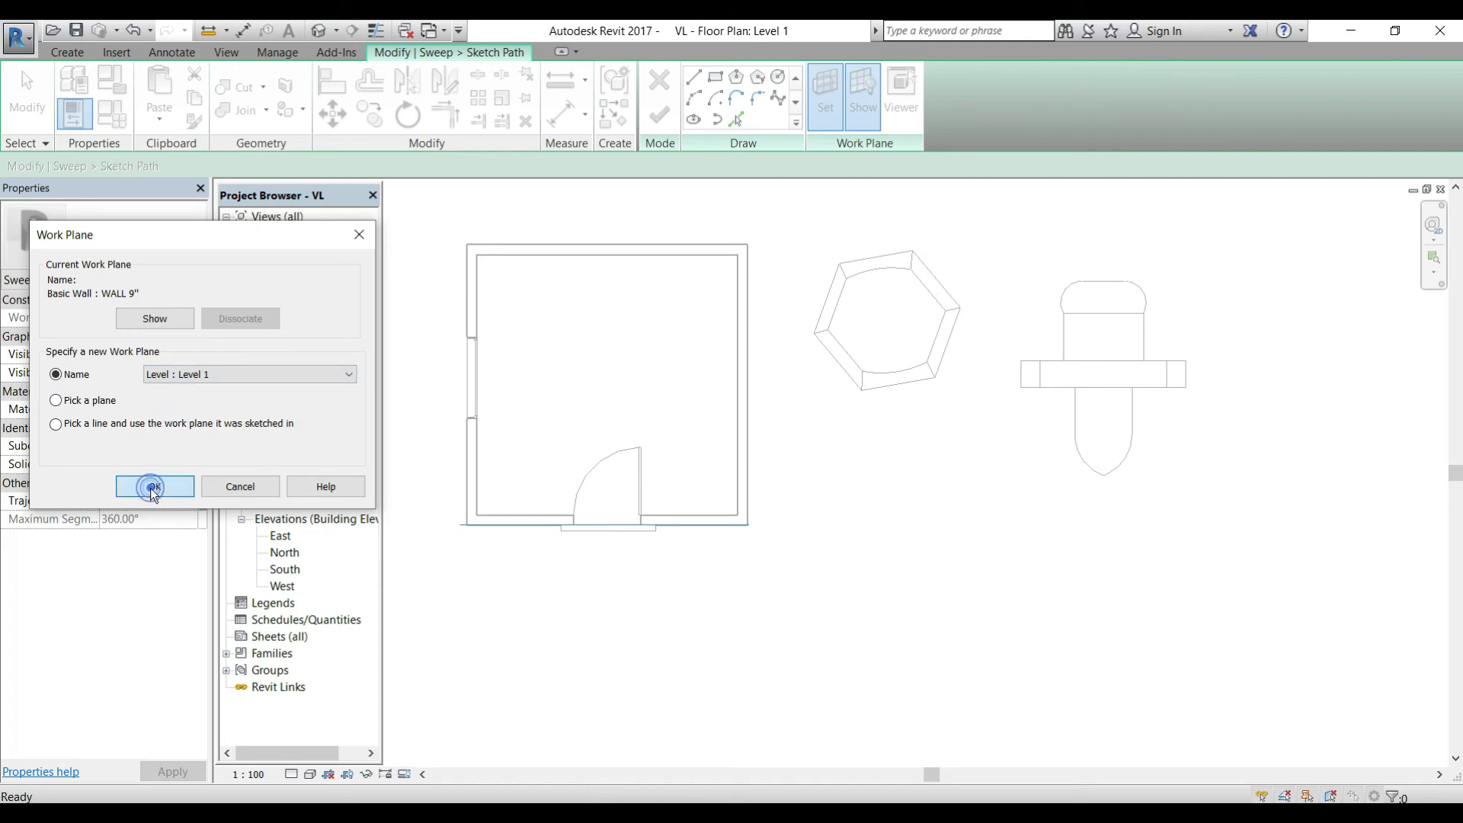
pyautogui.click(153, 488)
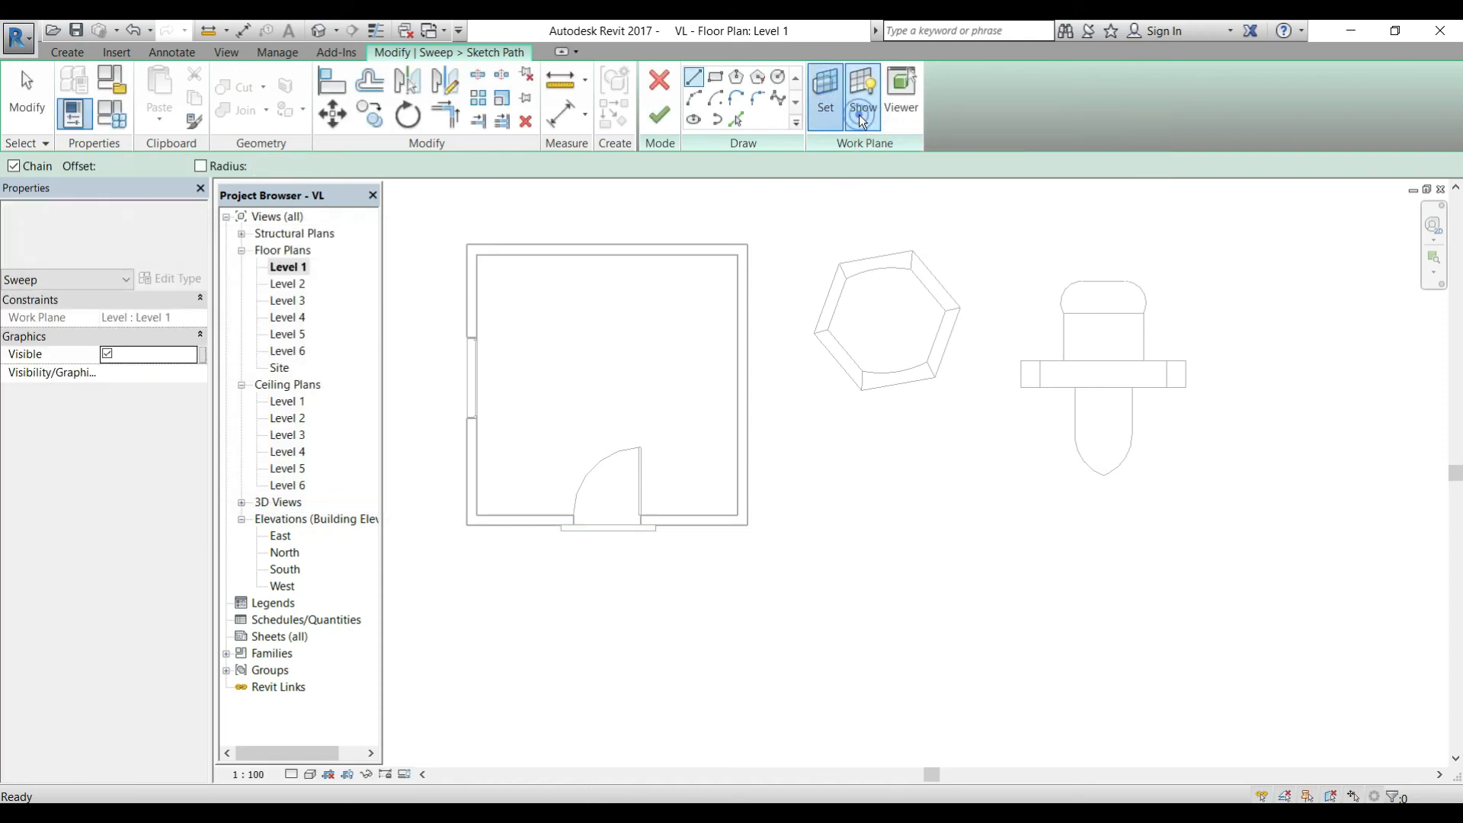
pyautogui.click(858, 115)
# Sketch a large, nearly closed circular arc as the sweep path beyond the revolved form and finish the path sketch
pyautogui.moveTo(807, 450); pyautogui.dragTo(481, 453, button='middle')
pyautogui.click(693, 97)
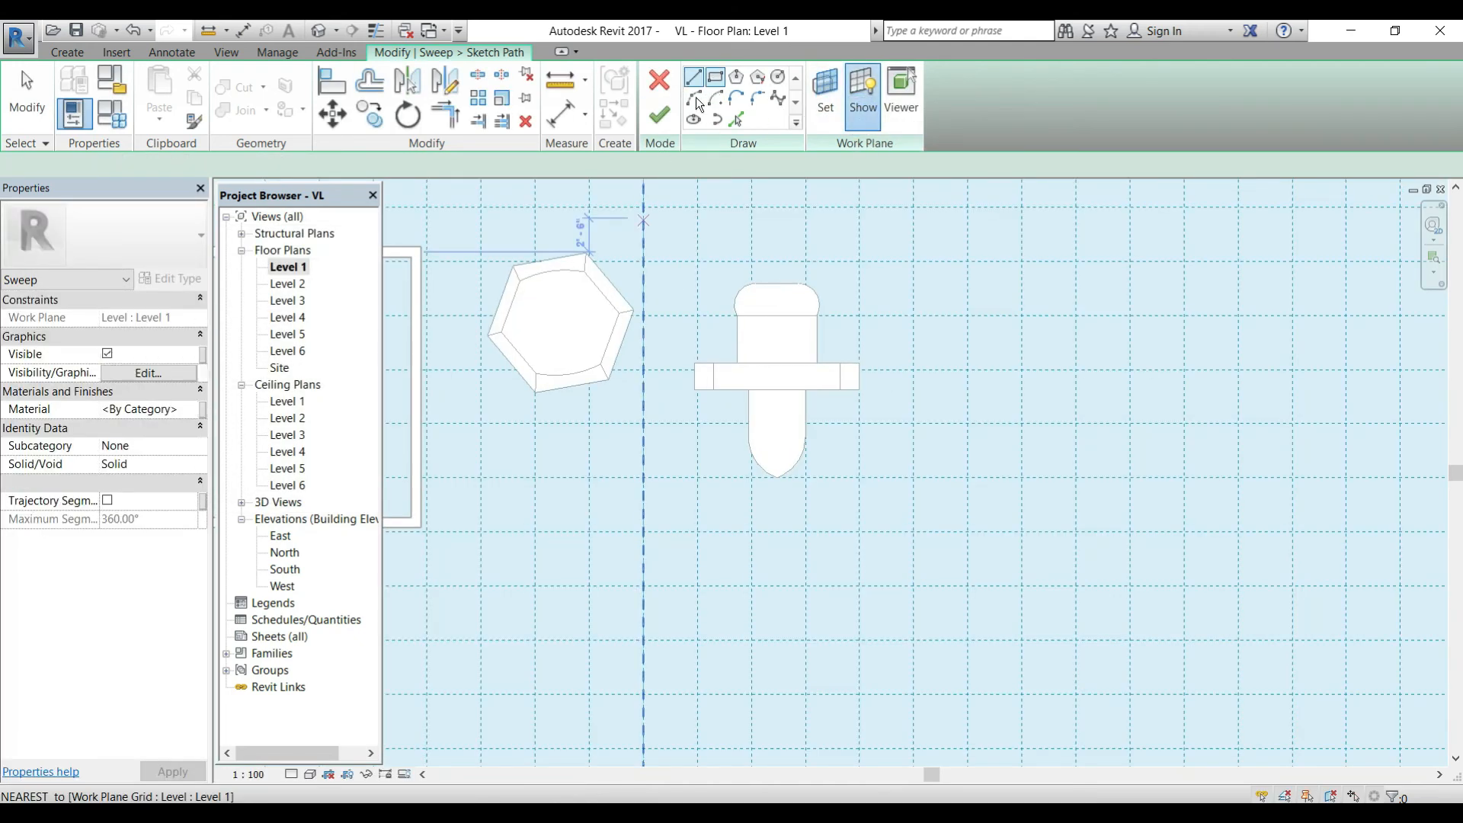
pyautogui.click(937, 423)
pyautogui.click(1031, 249)
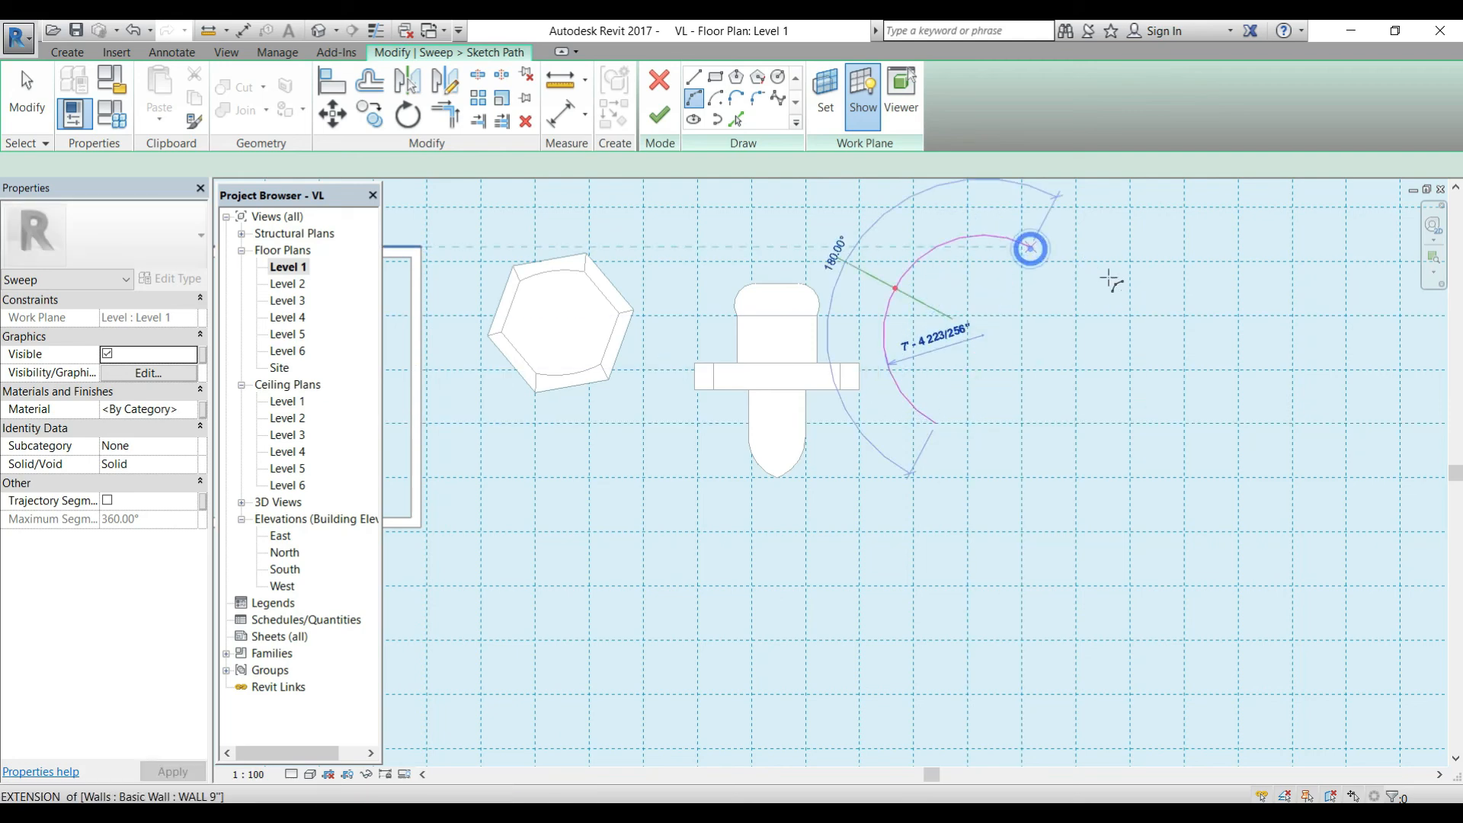
pyautogui.click(1147, 296)
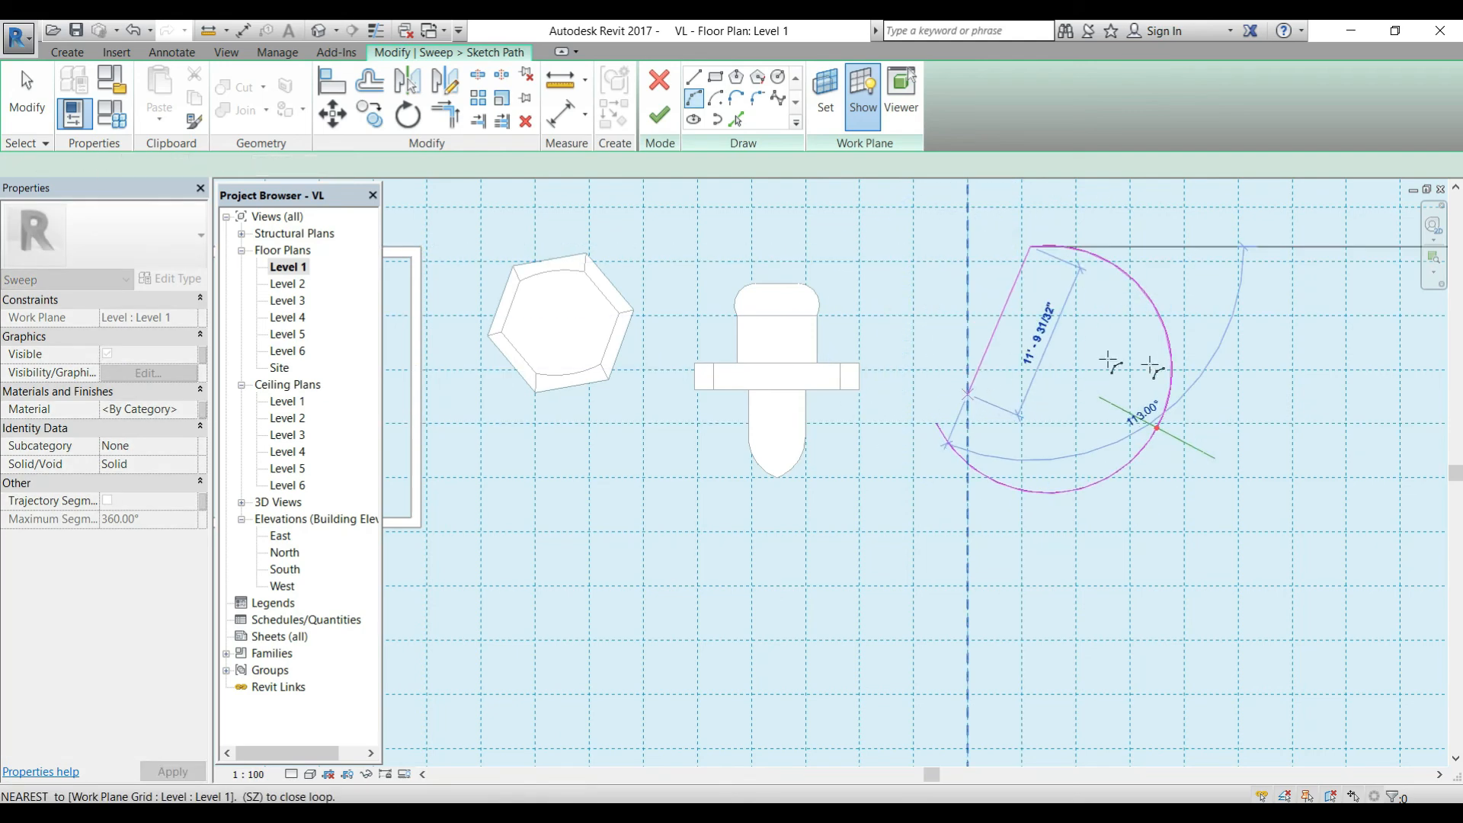
pyautogui.press('Escape')
pyautogui.press('Escape')
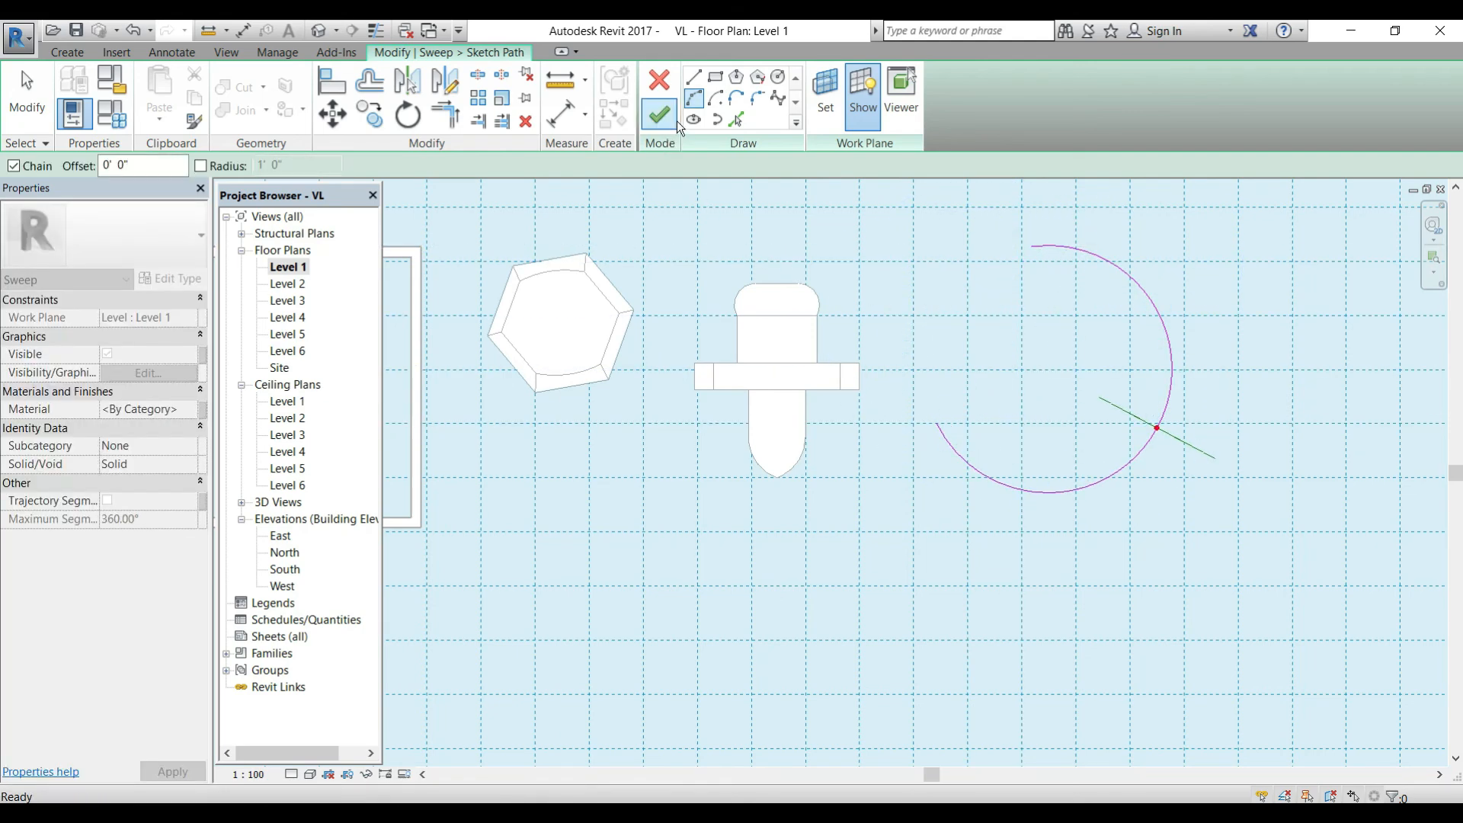
pyautogui.click(660, 115)
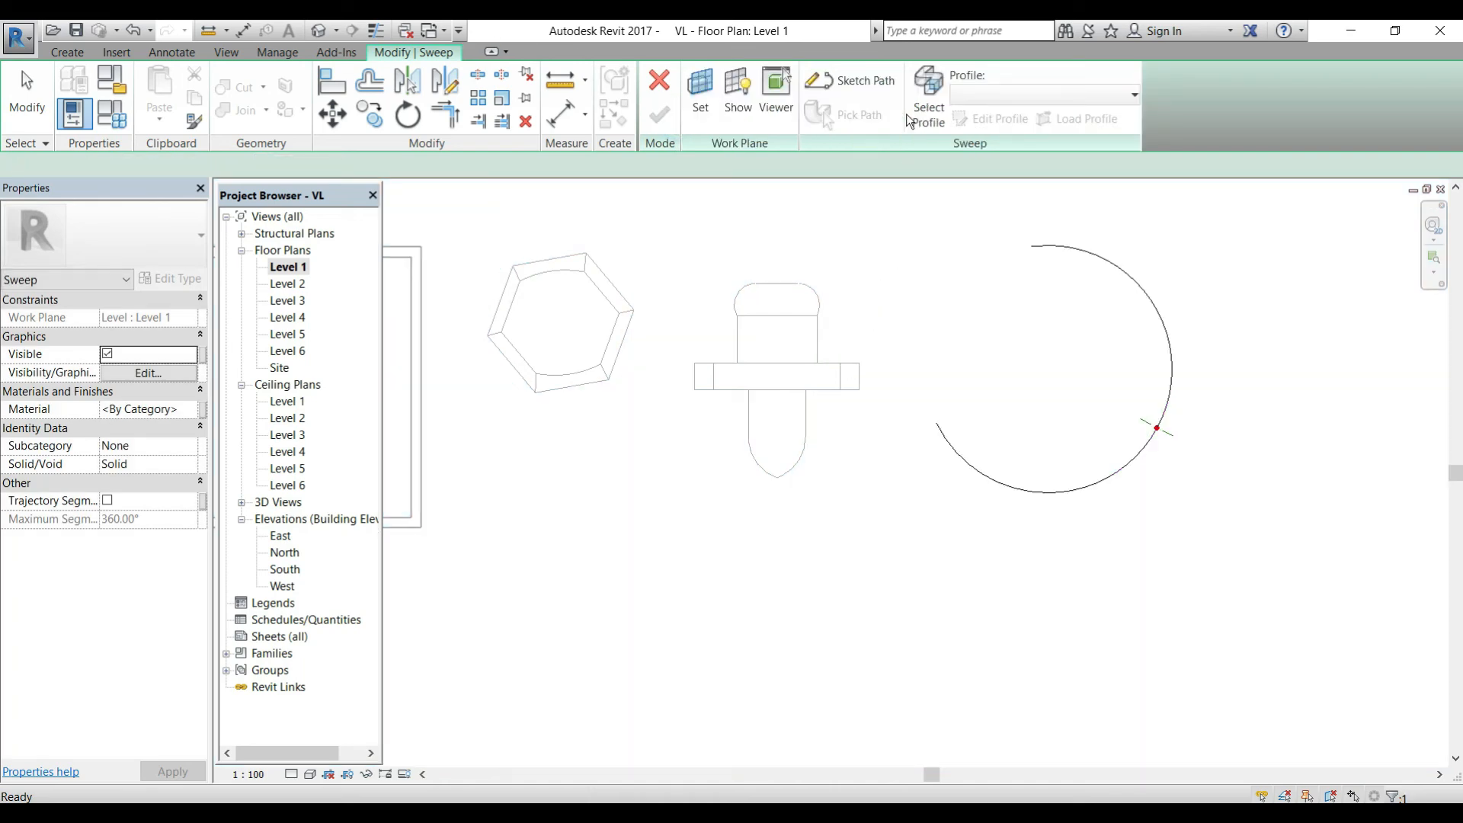
# Select the sweep's By Sketch profile and start editing it in the East elevation
pyautogui.click(926, 111)
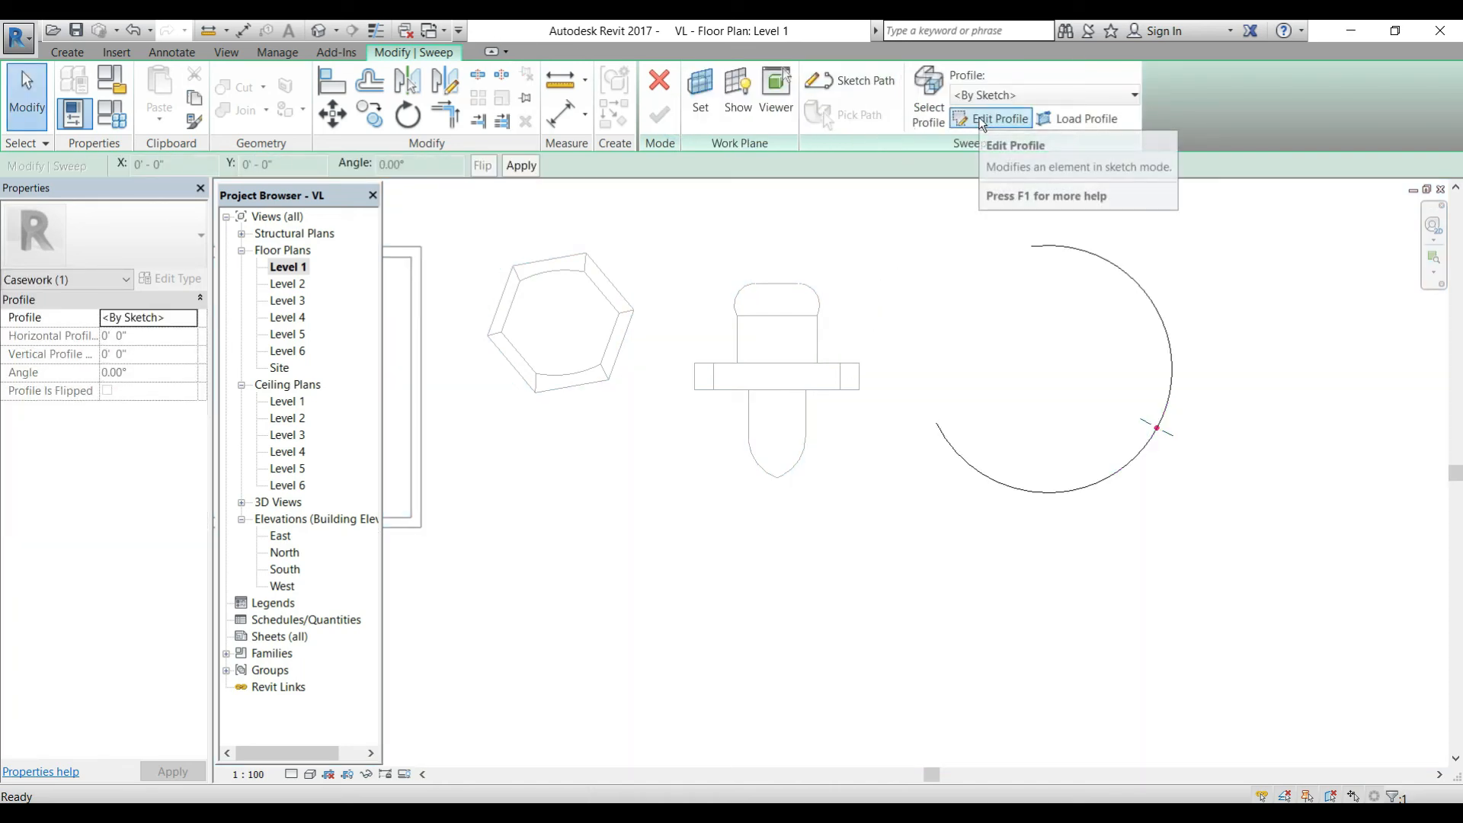
pyautogui.click(982, 122)
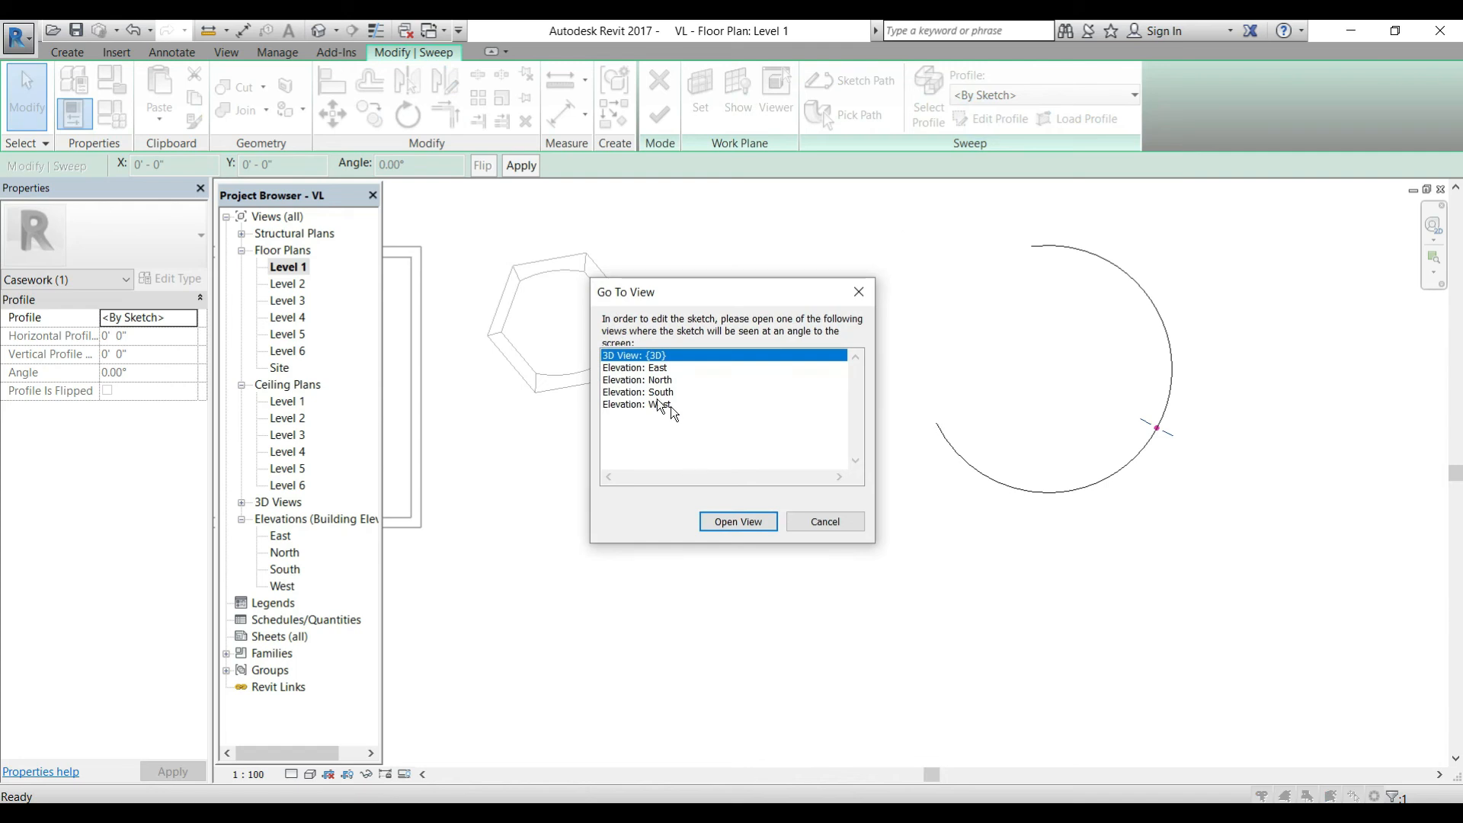
pyautogui.click(654, 369)
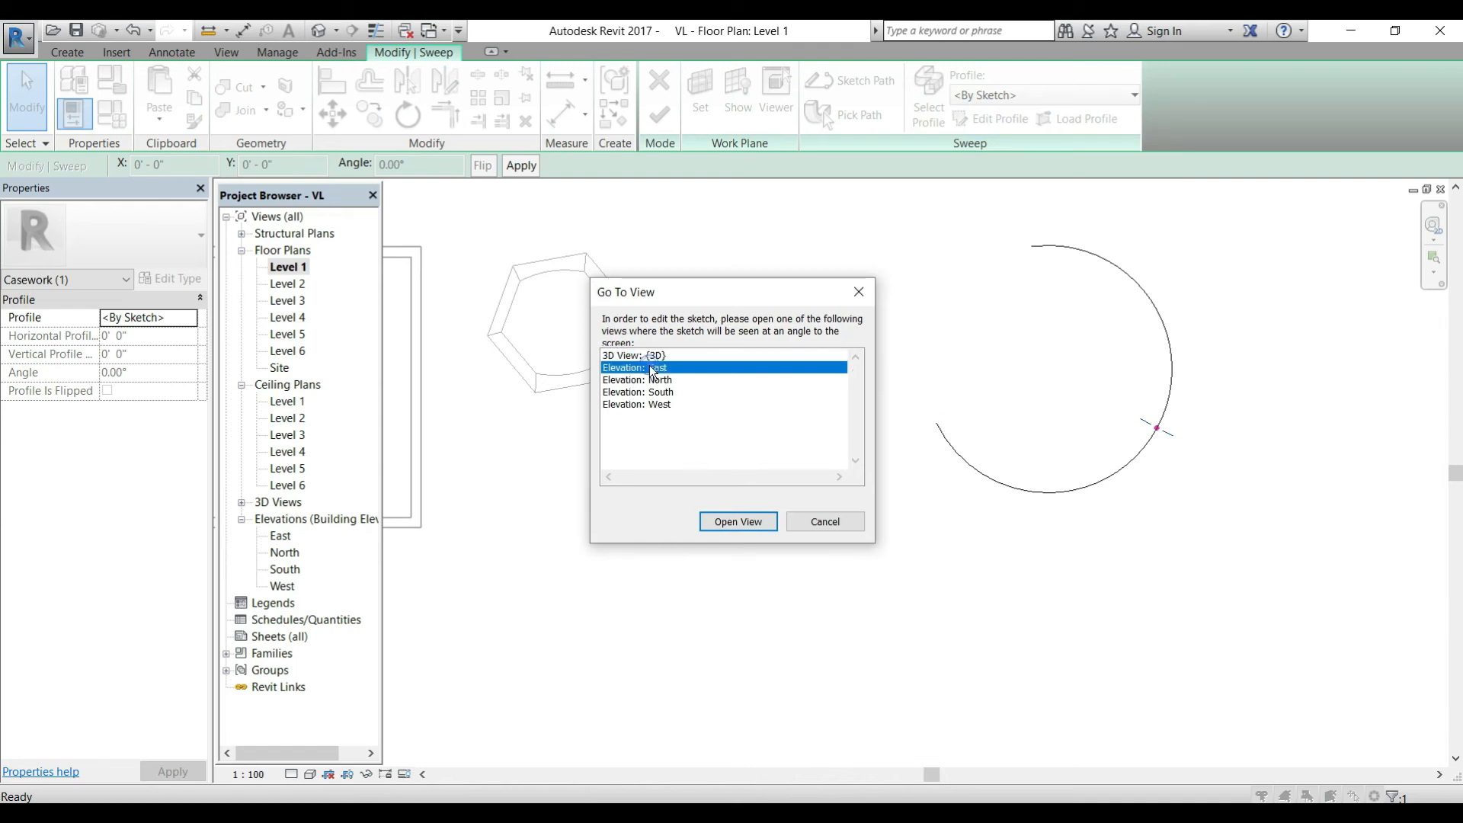
pyautogui.click(708, 526)
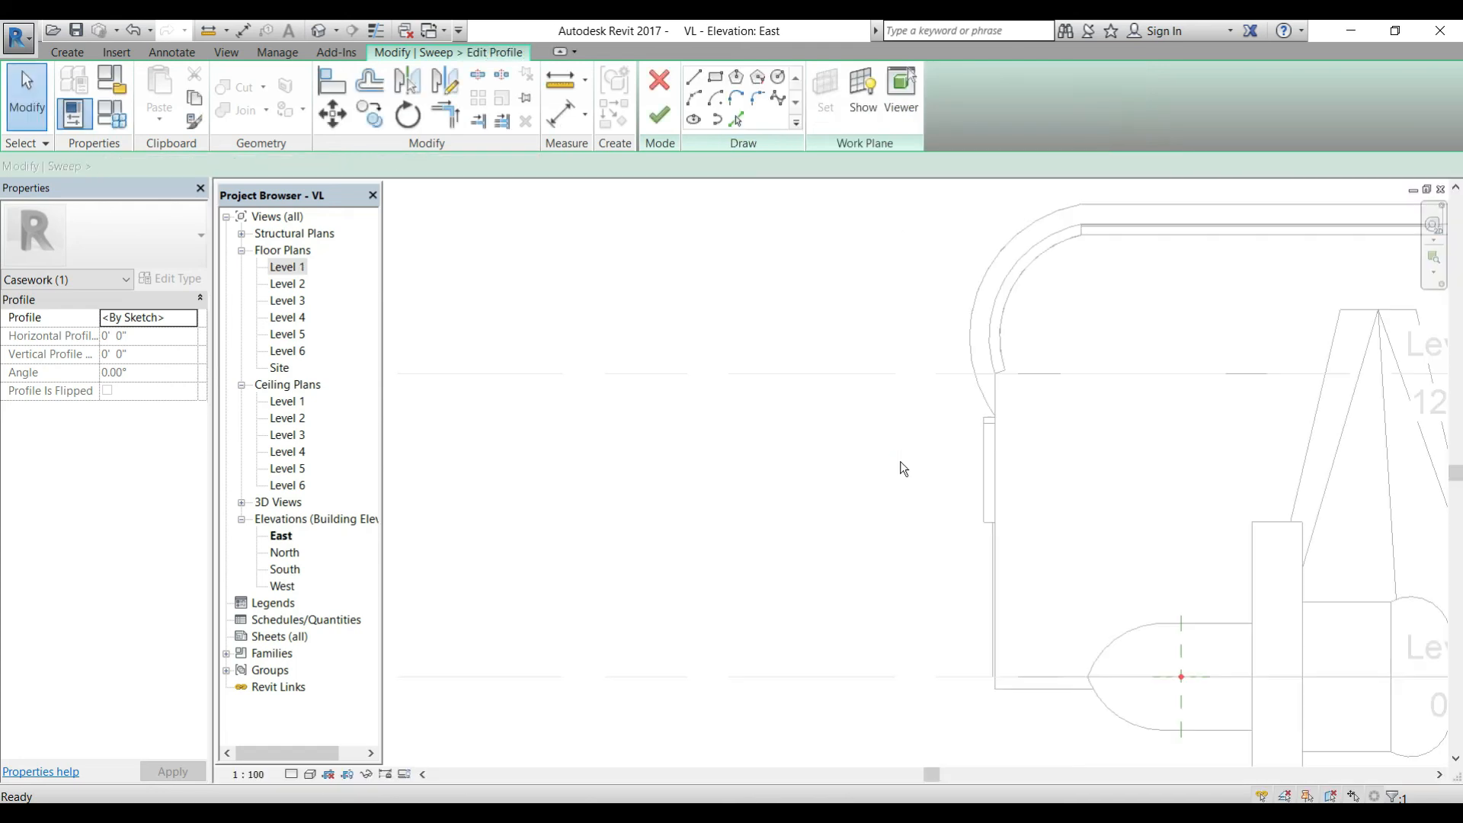
pyautogui.scroll(-2, 868, 506)
pyautogui.moveTo(869, 506); pyautogui.dragTo(565, 419, button='middle')
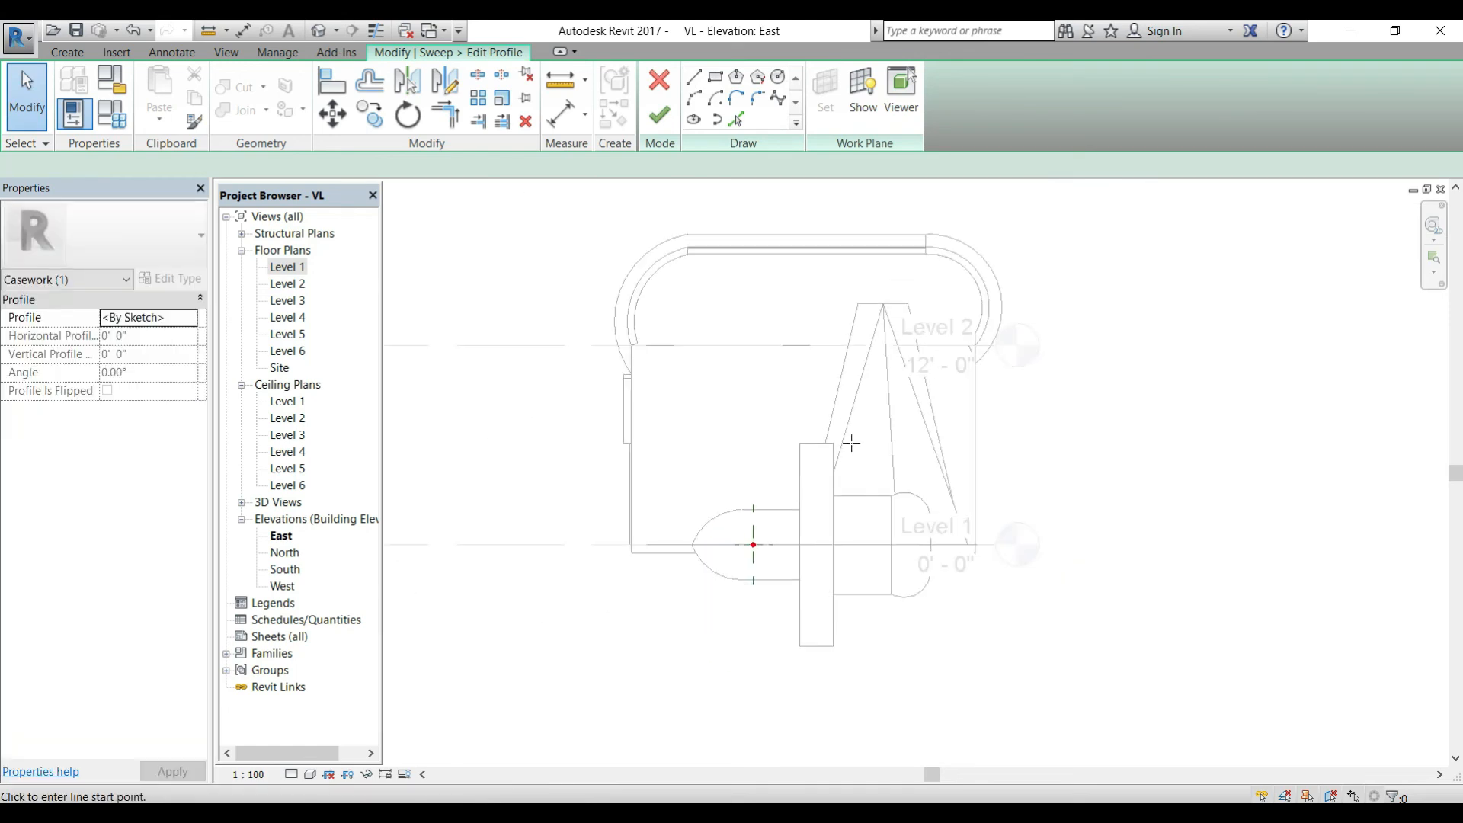
# Switch the profile sketch to the North elevation, centred on the profile's reference point
pyautogui.doubleClick(297, 551)
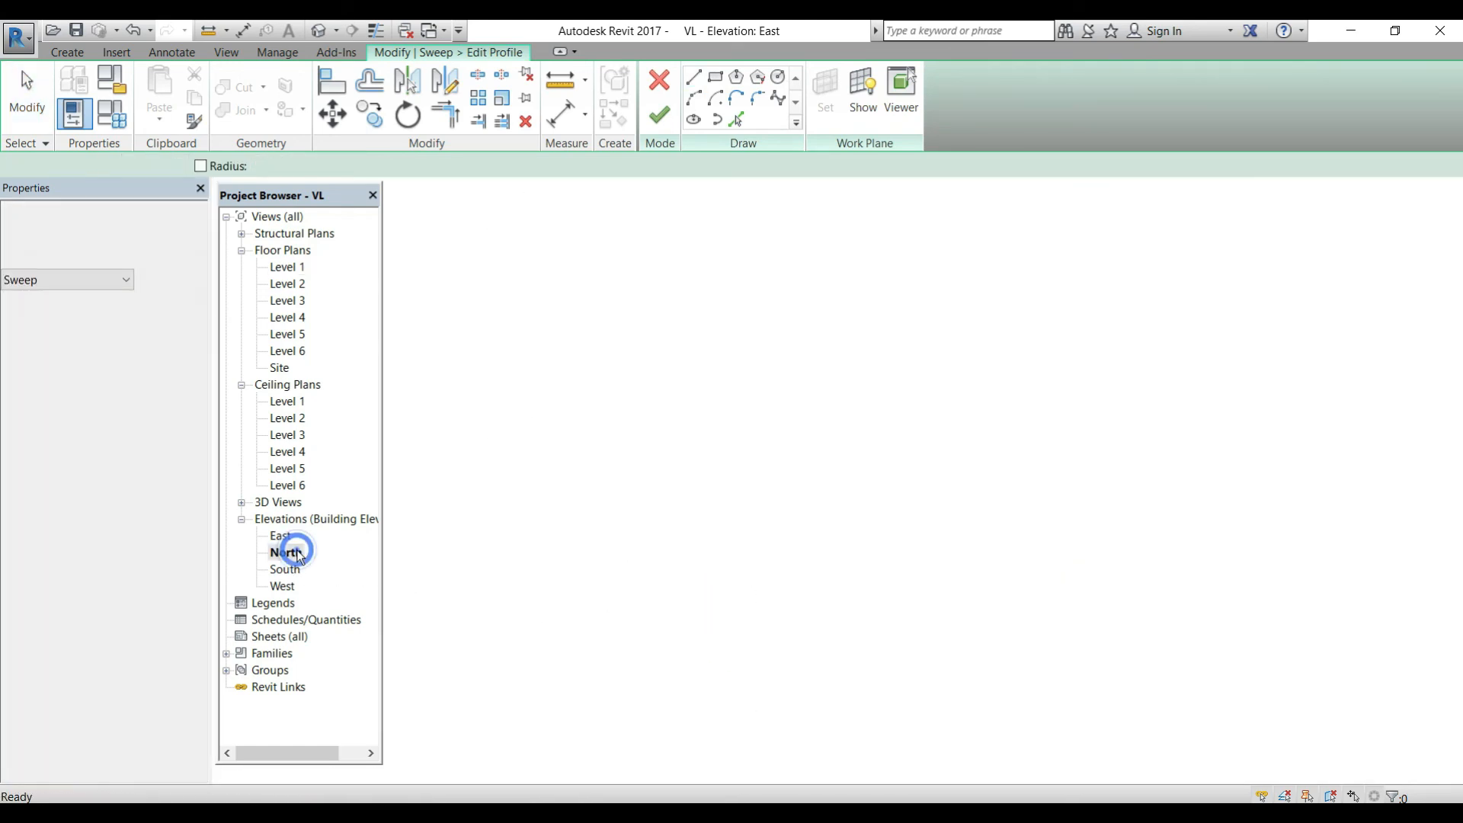
pyautogui.scroll(4, 660, 523)
pyautogui.moveTo(764, 529); pyautogui.dragTo(947, 529, button='middle')
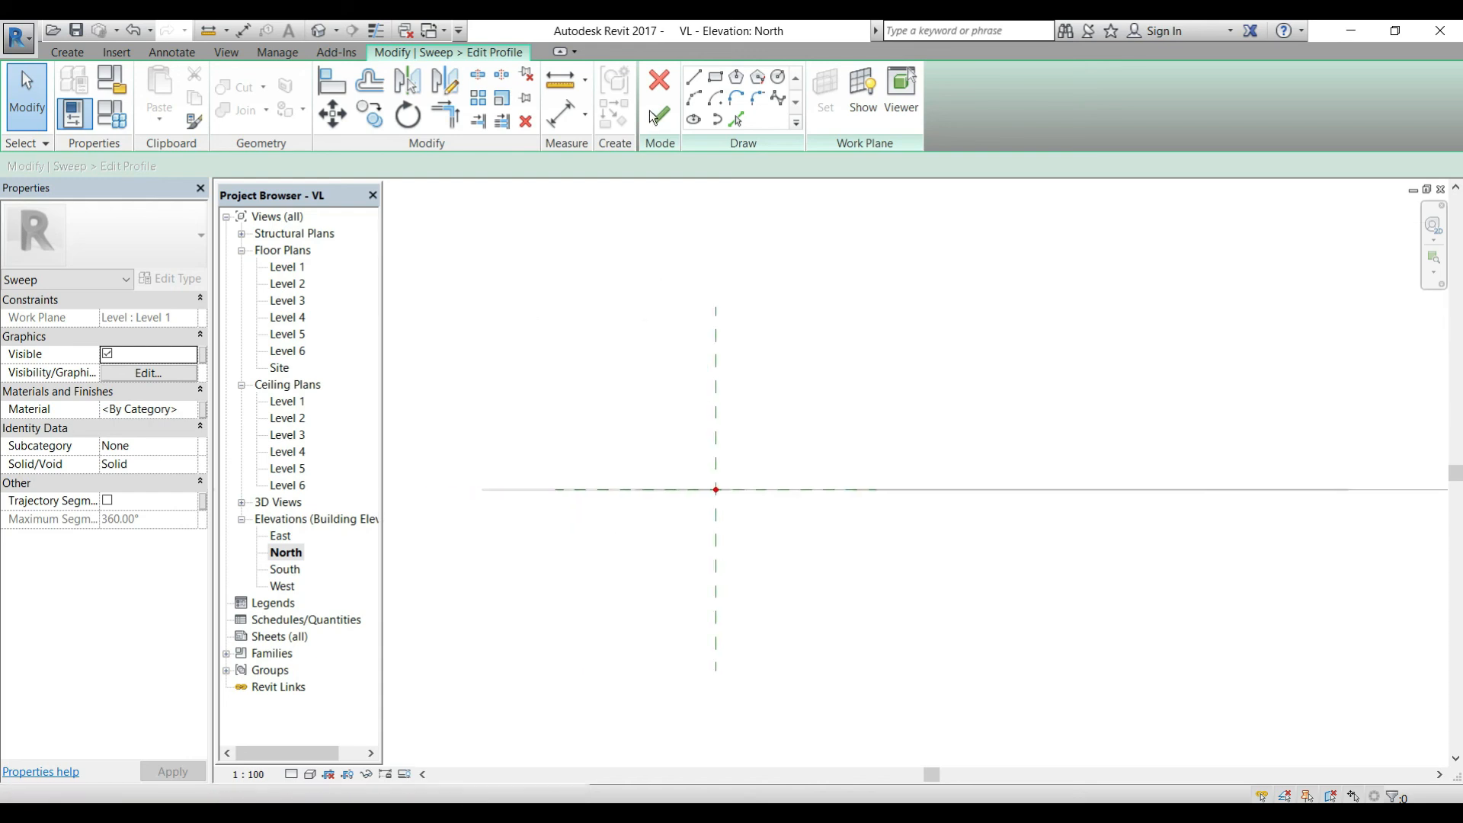
# Sketch a rectangular profile about 1'-6" wide and 1'-10" high around the reference point, and finish the profile and the sweep
pyautogui.click(713, 79)
pyautogui.click(668, 416)
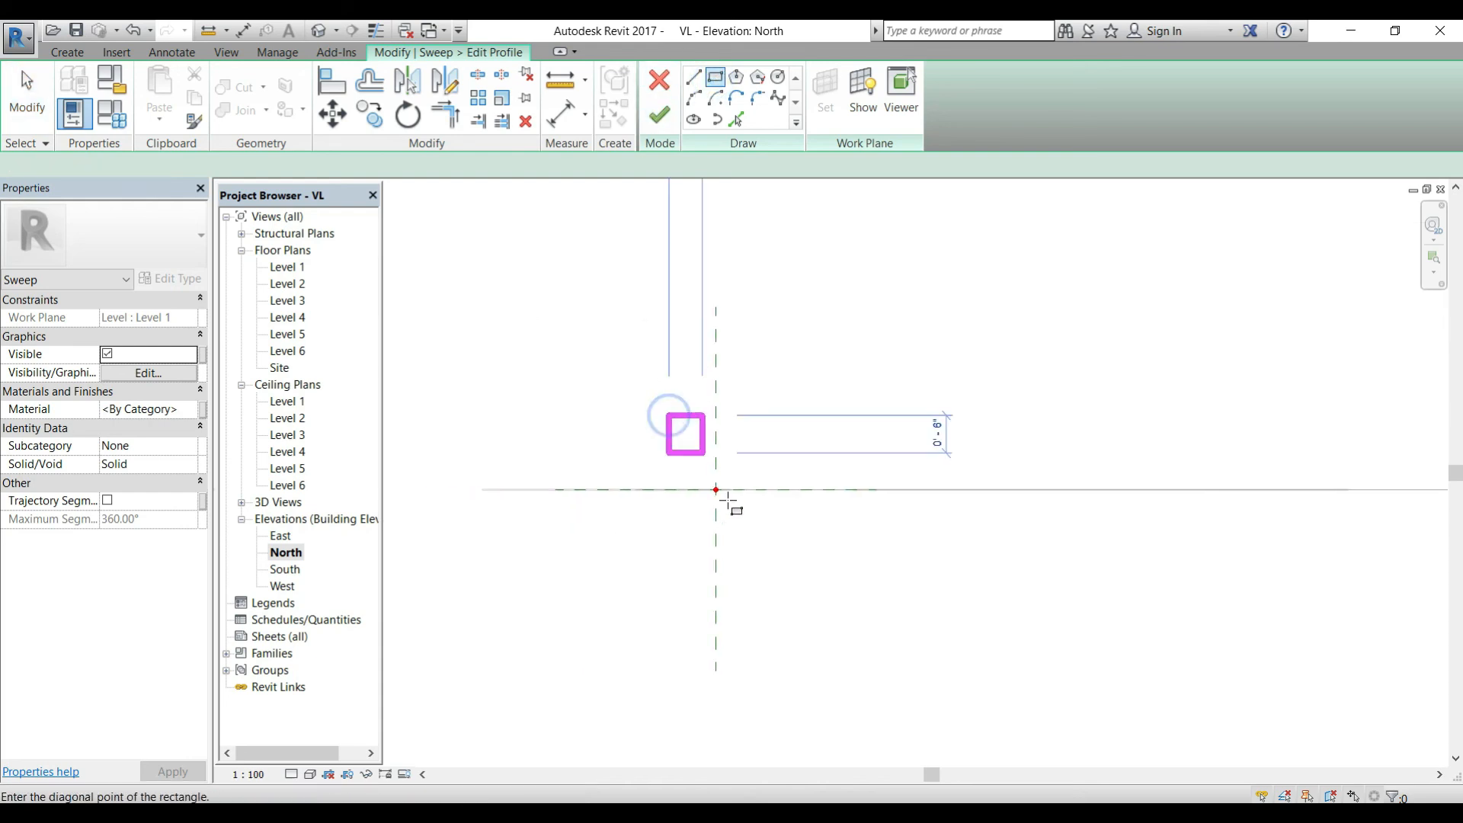
pyautogui.click(770, 554)
pyautogui.click(657, 115)
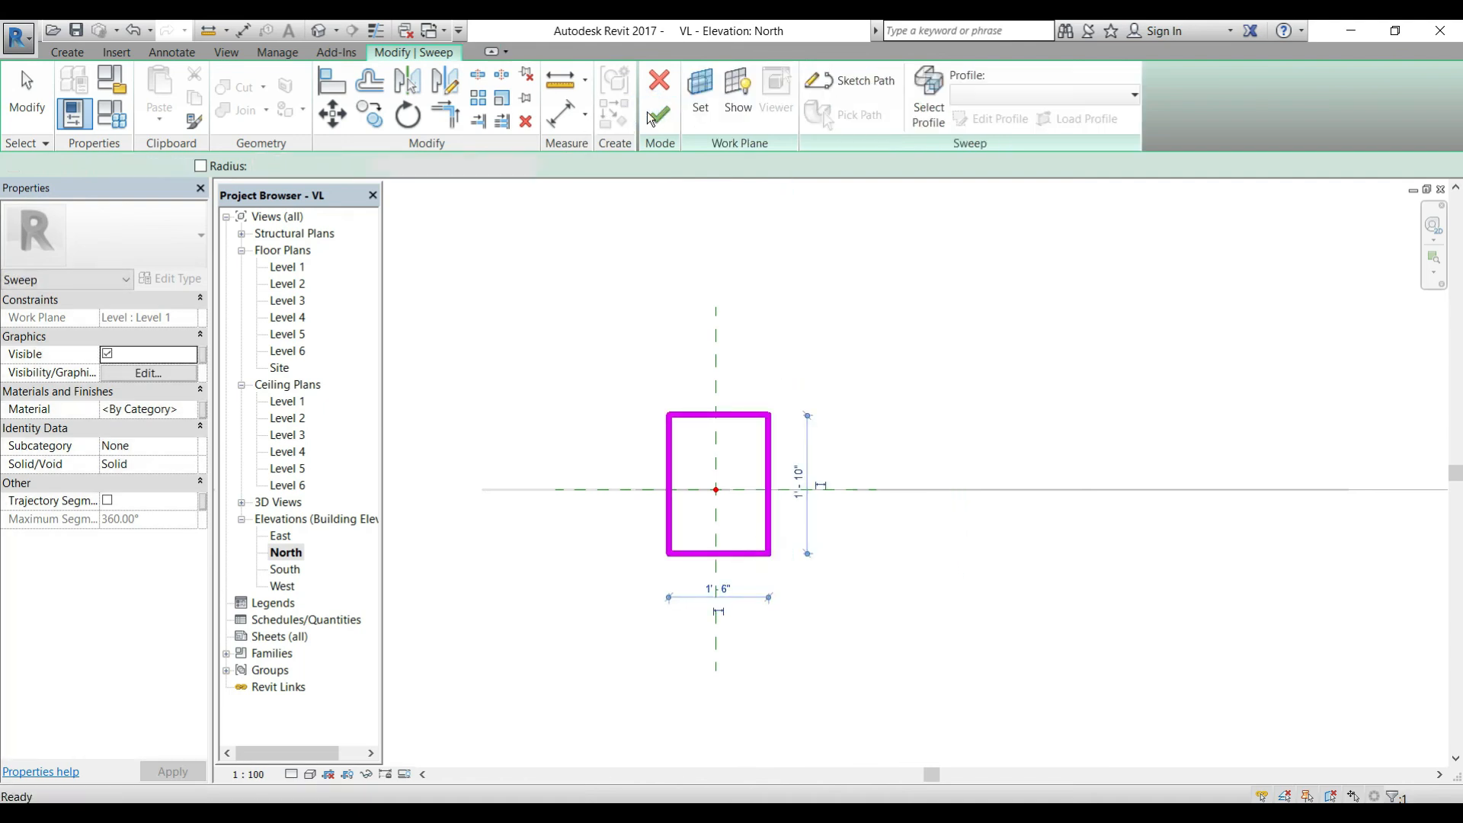
pyautogui.click(645, 120)
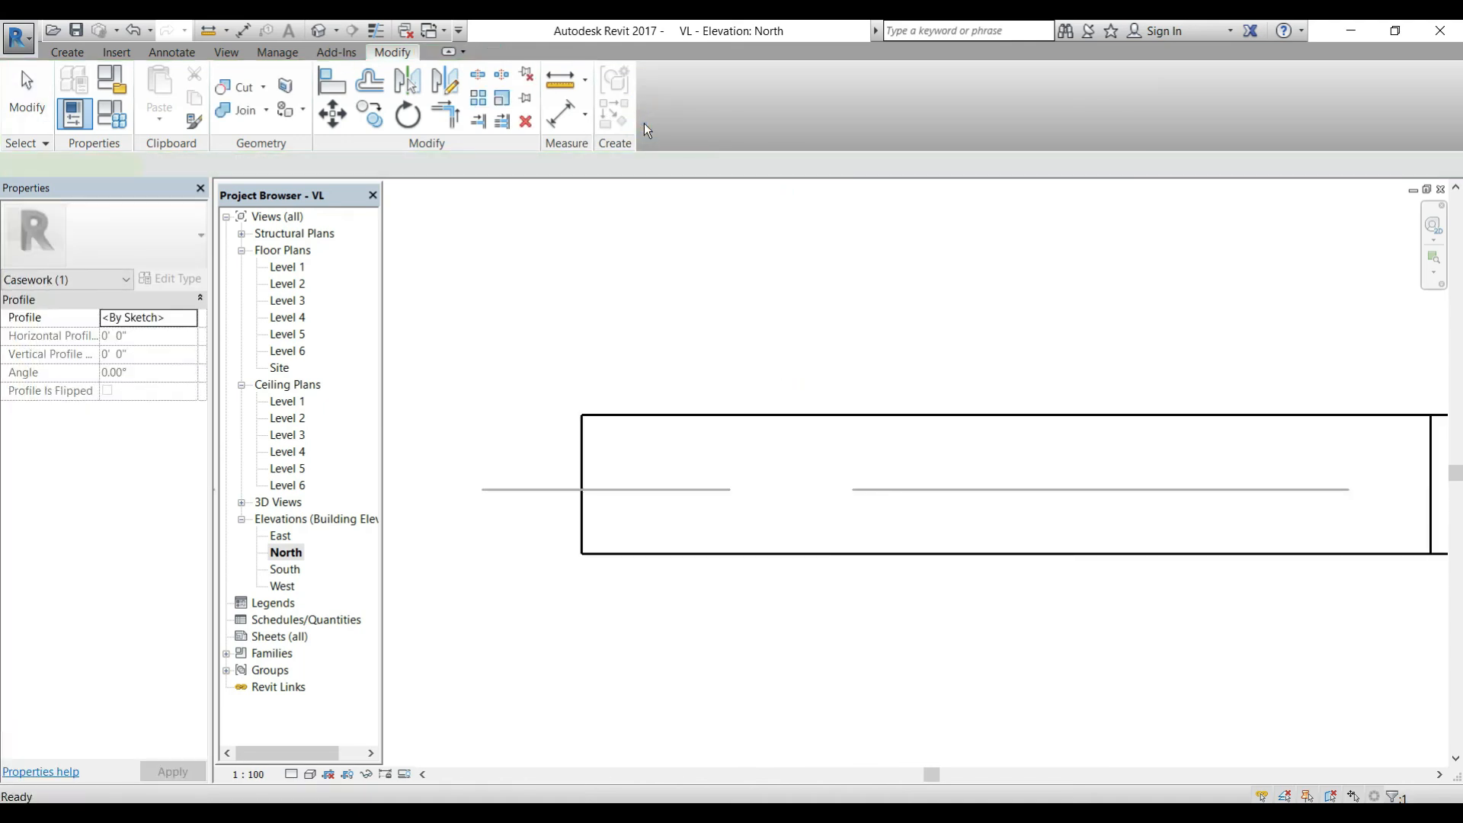
# Show the ring-shaped sweep in the 3D view, inspect it from above, and finish the in-place model
pyautogui.click(319, 32)
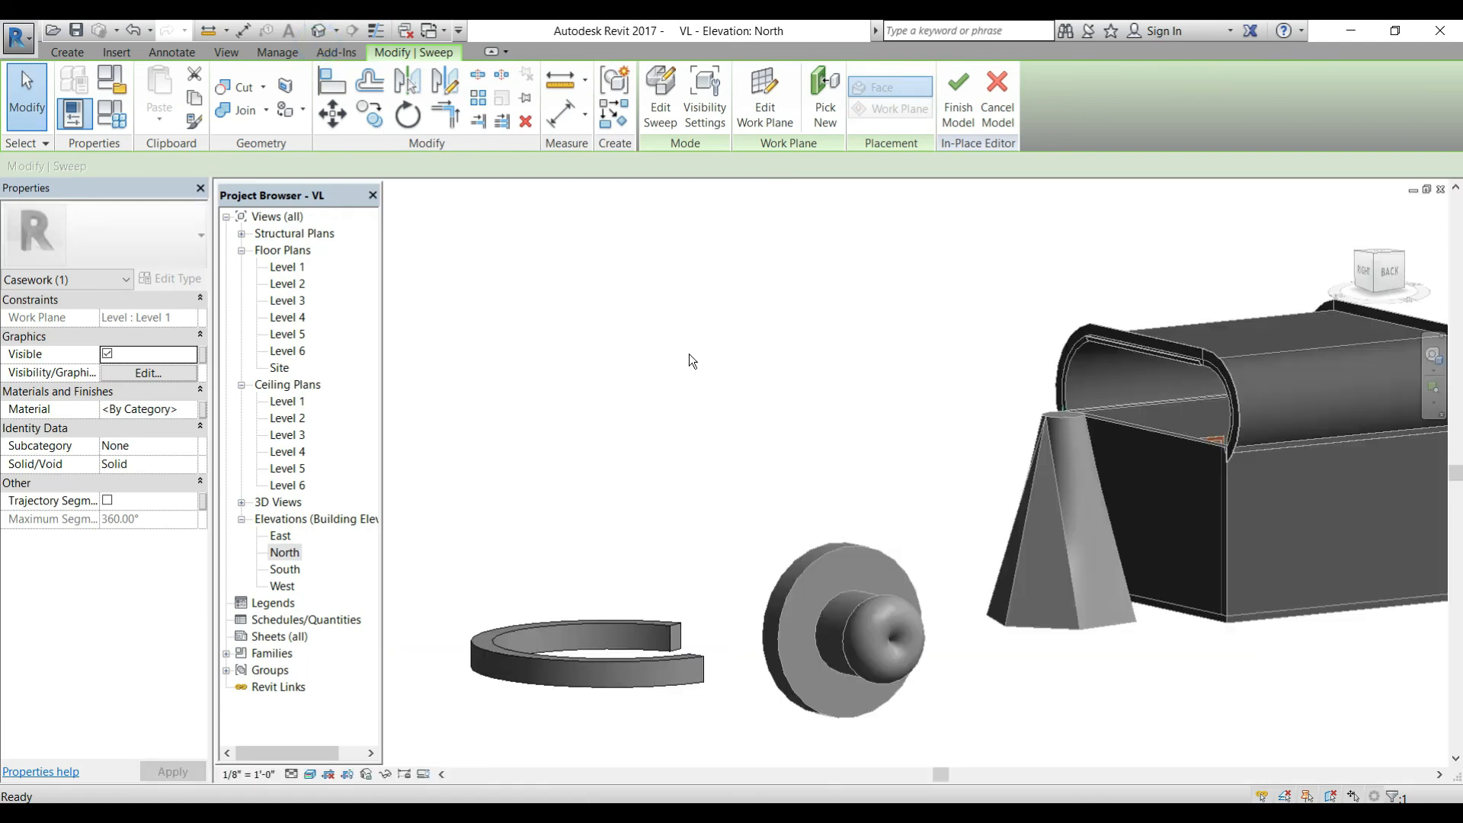
pyautogui.keyDown('shift'); pyautogui.moveTo(750, 518); pyautogui.dragTo(631, 642, button='middle'); pyautogui.keyUp('shift')
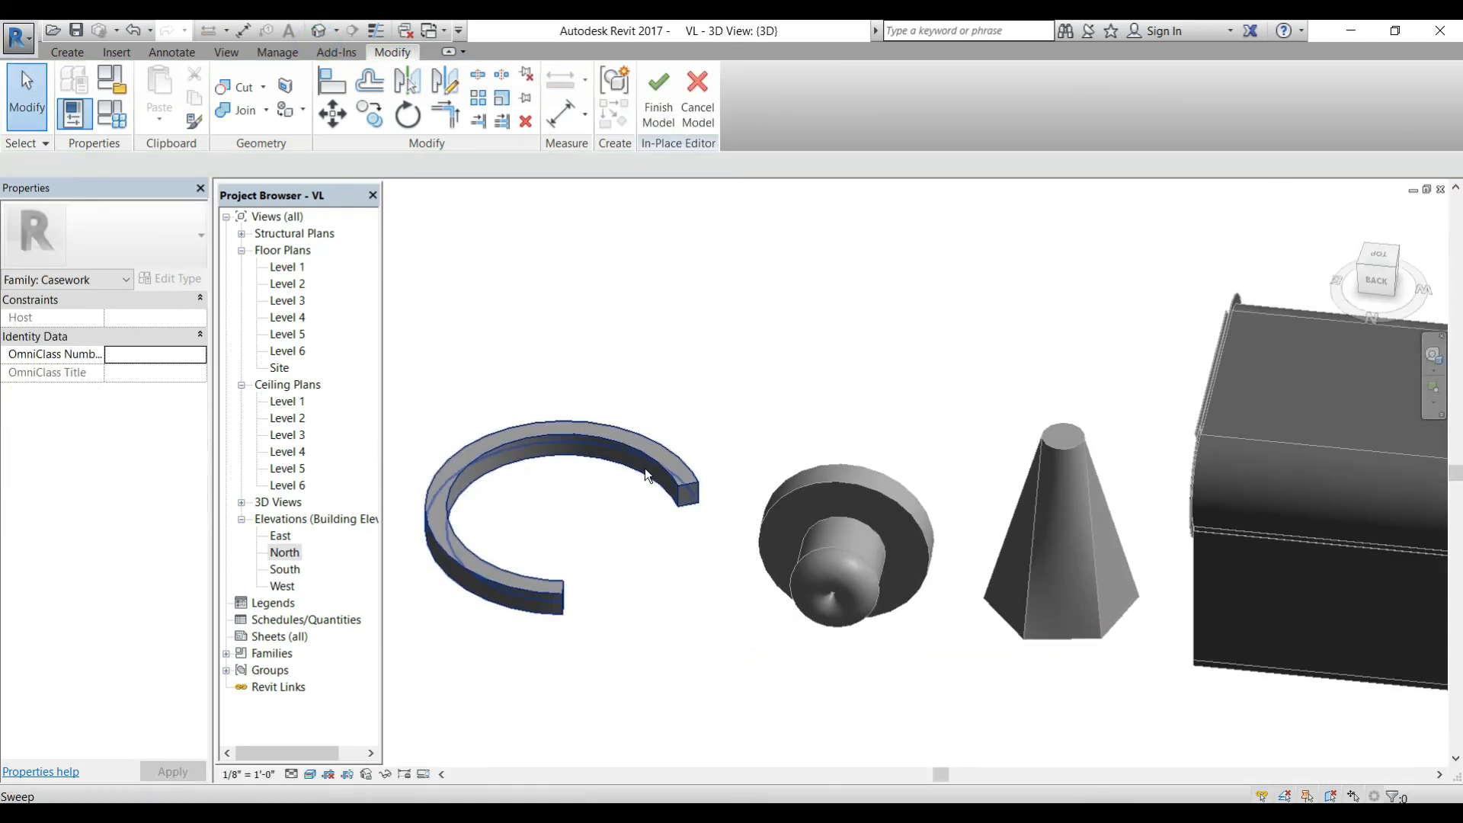
pyautogui.moveTo(650, 501); pyautogui.dragTo(785, 434, button='middle')
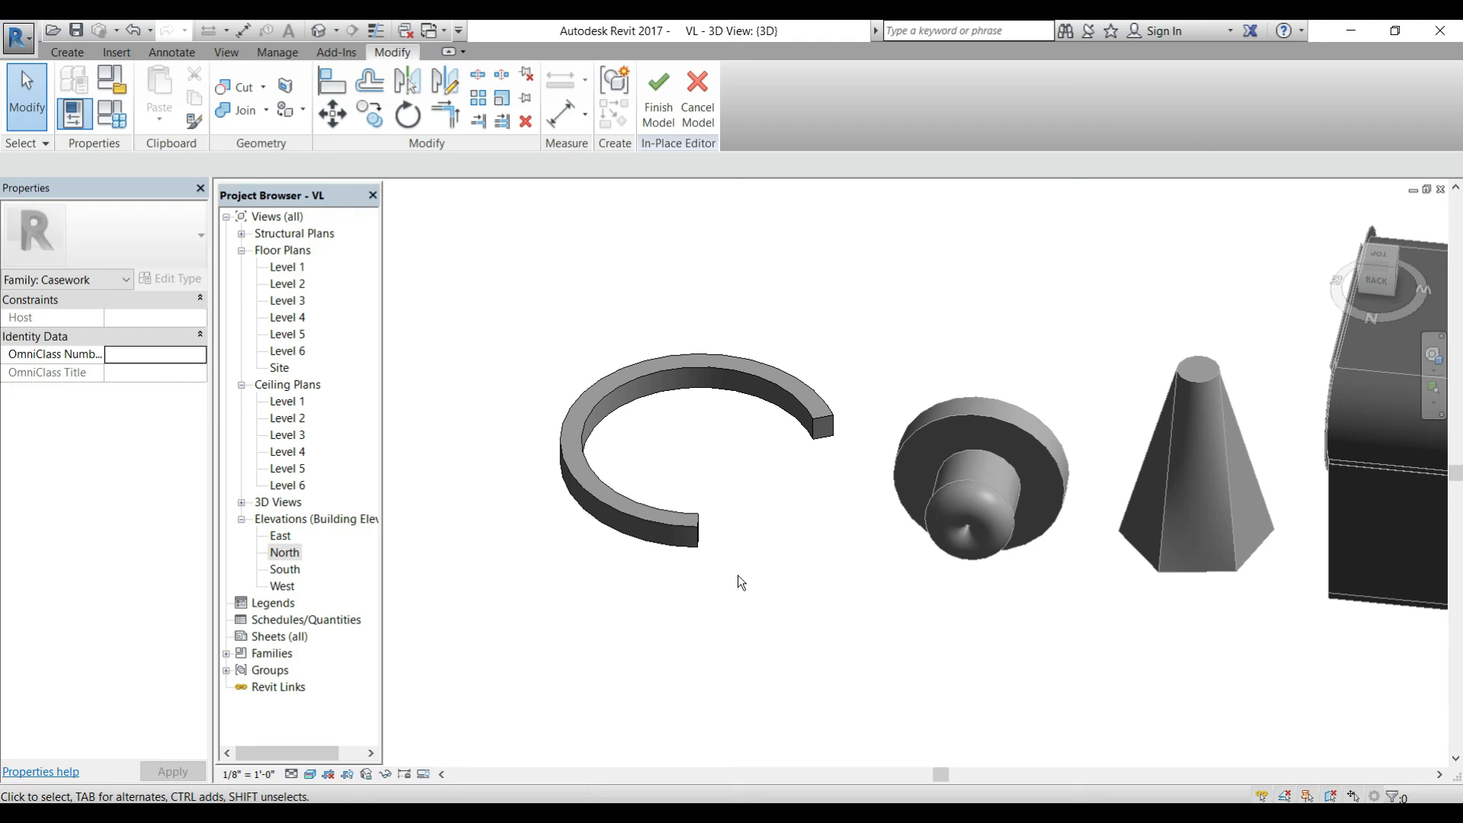
pyautogui.click(660, 86)
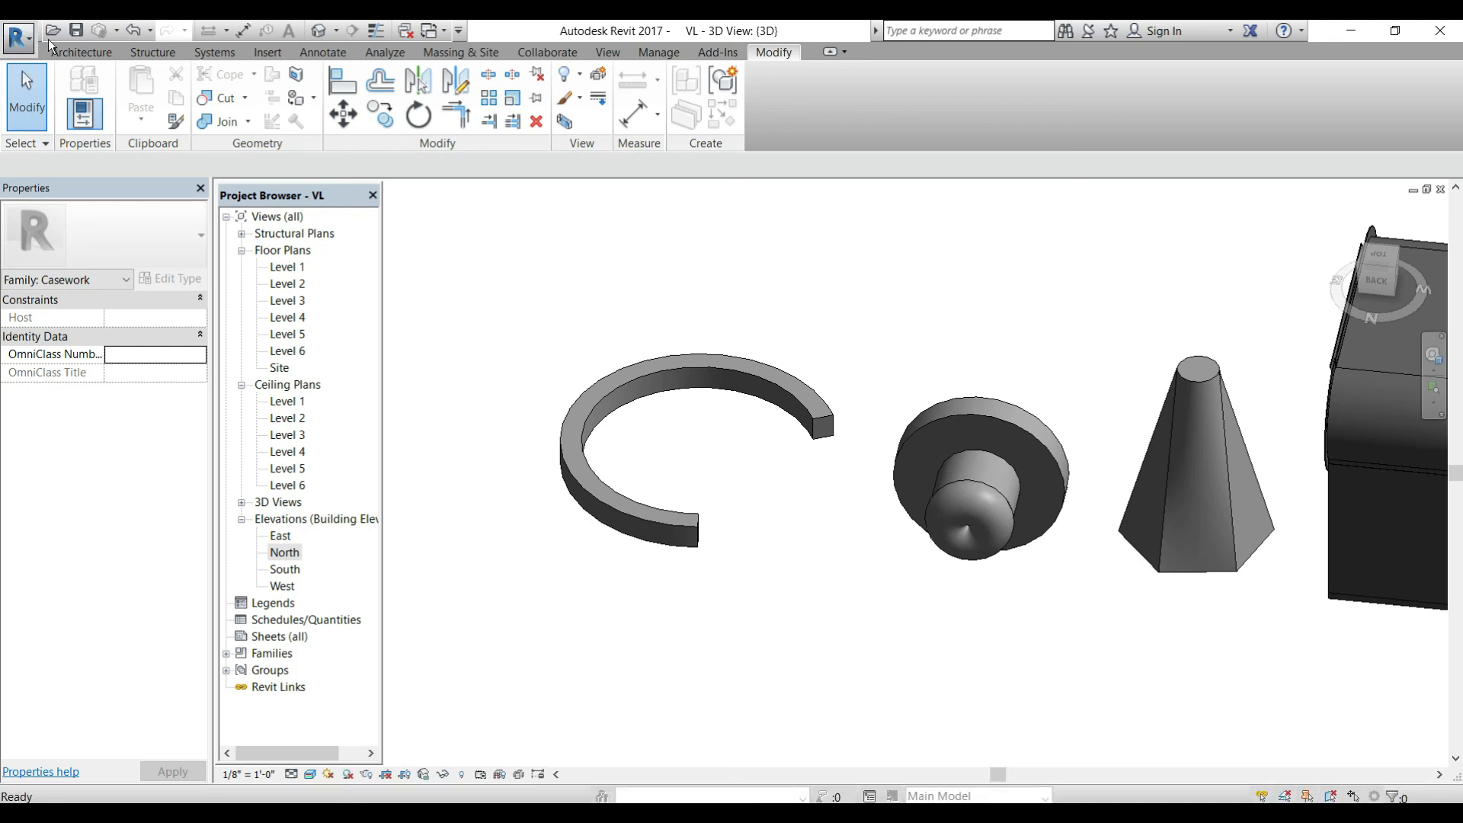
# Start a new in-place model component in the Casework category, accepting the default name
pyautogui.click(56, 47)
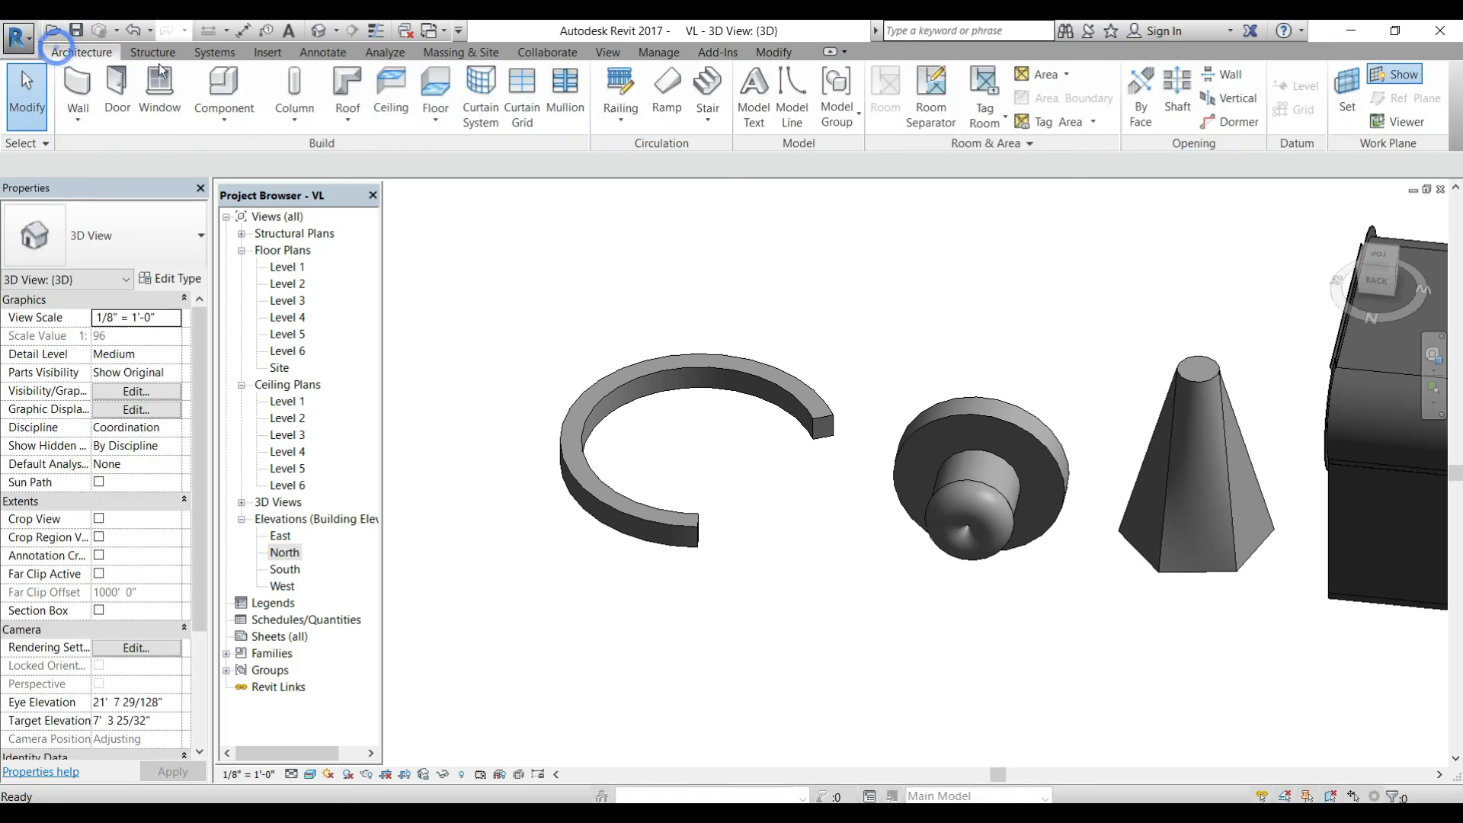
pyautogui.click(221, 114)
pyautogui.click(283, 190)
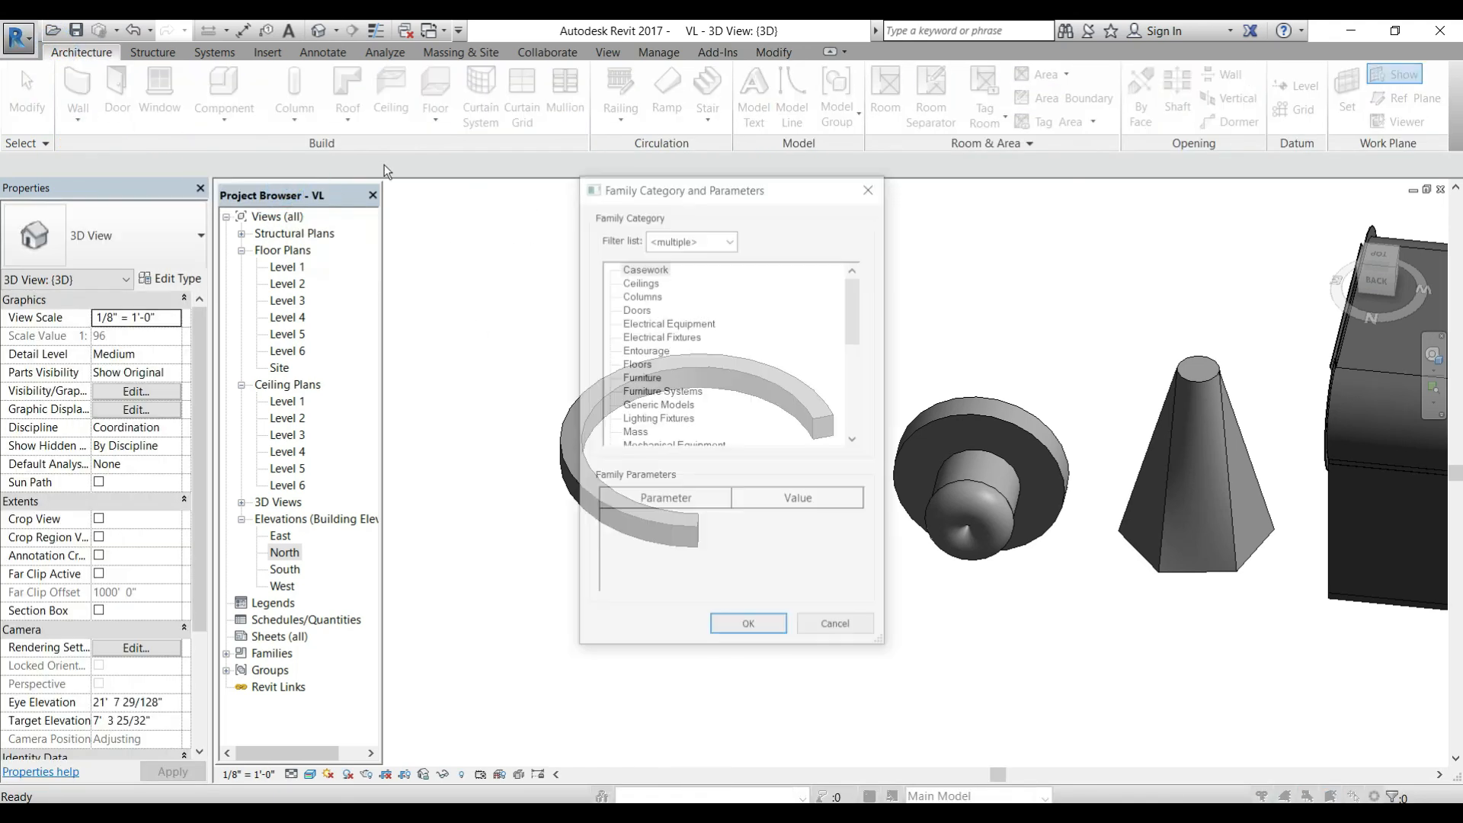
pyautogui.click(722, 628)
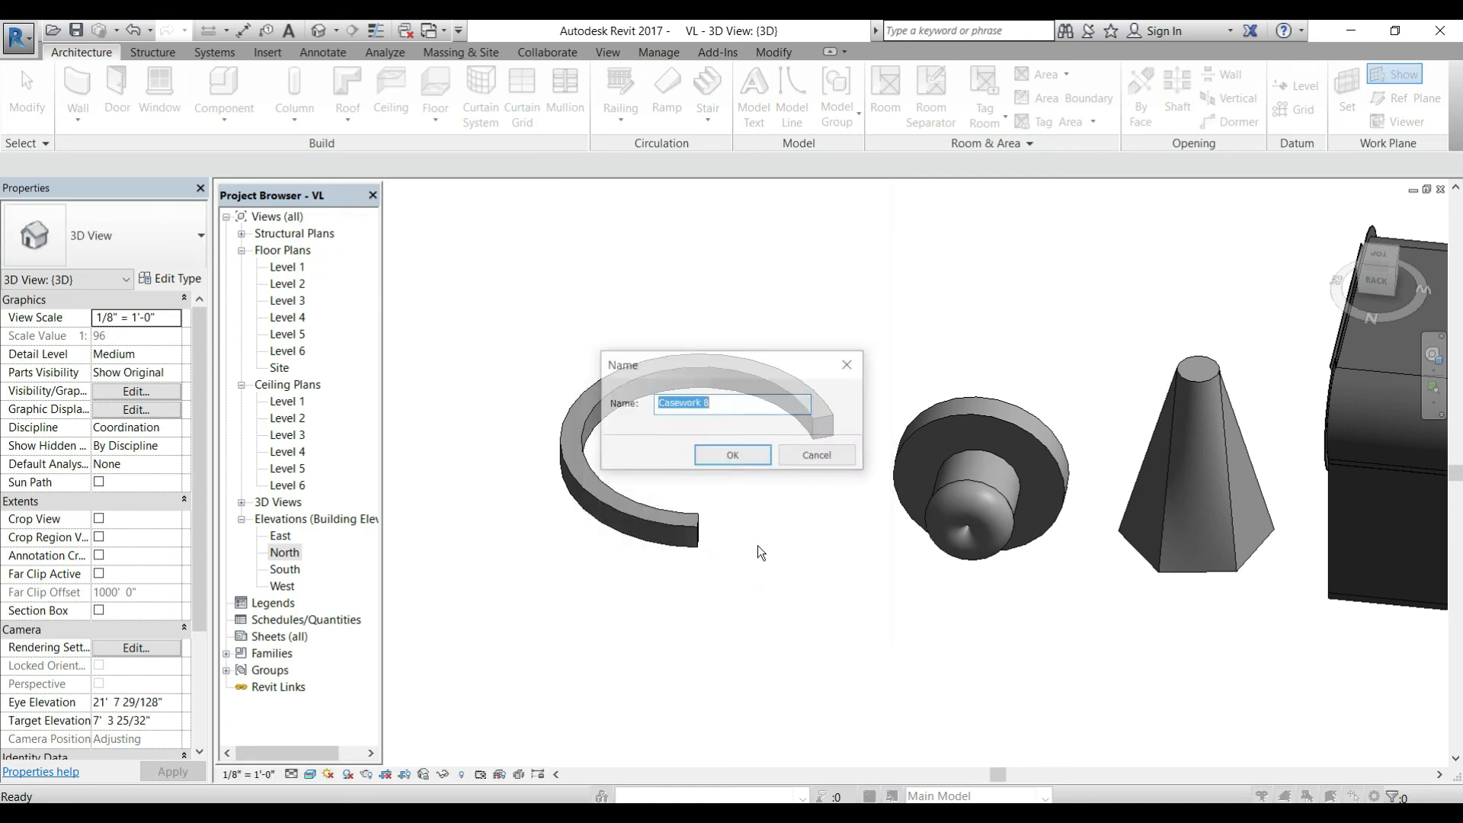
pyautogui.click(730, 460)
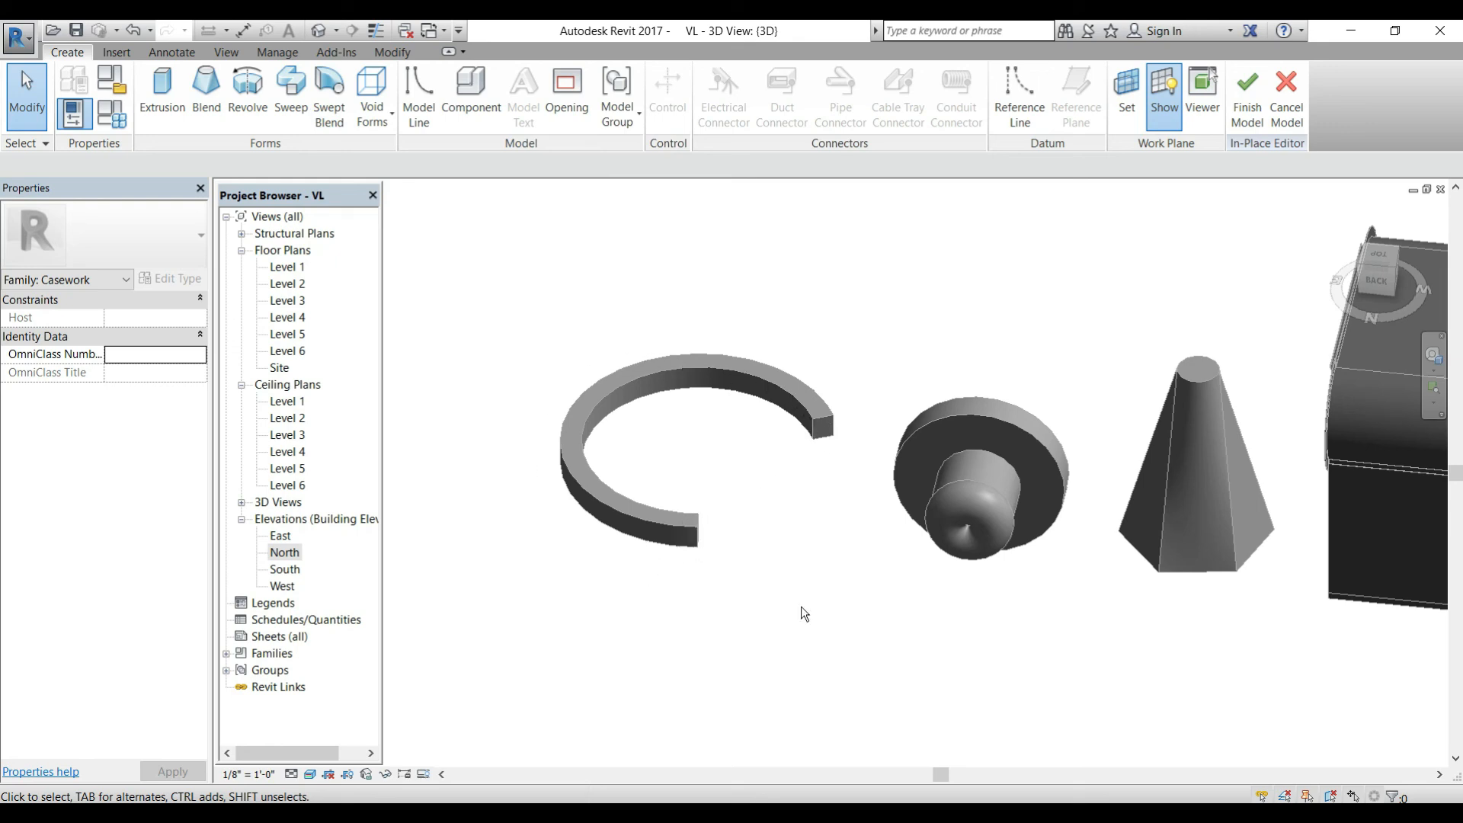
# Examine the sweep, revolved form and blend beside the house from several angles in the 3D view
pyautogui.scroll(-2, 902, 605)
pyautogui.keyDown('shift'); pyautogui.moveTo(800, 653); pyautogui.dragTo(810, 540, button='middle'); pyautogui.keyUp('shift')
pyautogui.scroll(2, 885, 519)
pyautogui.keyDown('shift'); pyautogui.moveTo(857, 590); pyautogui.dragTo(687, 579, button='middle'); pyautogui.keyUp('shift')
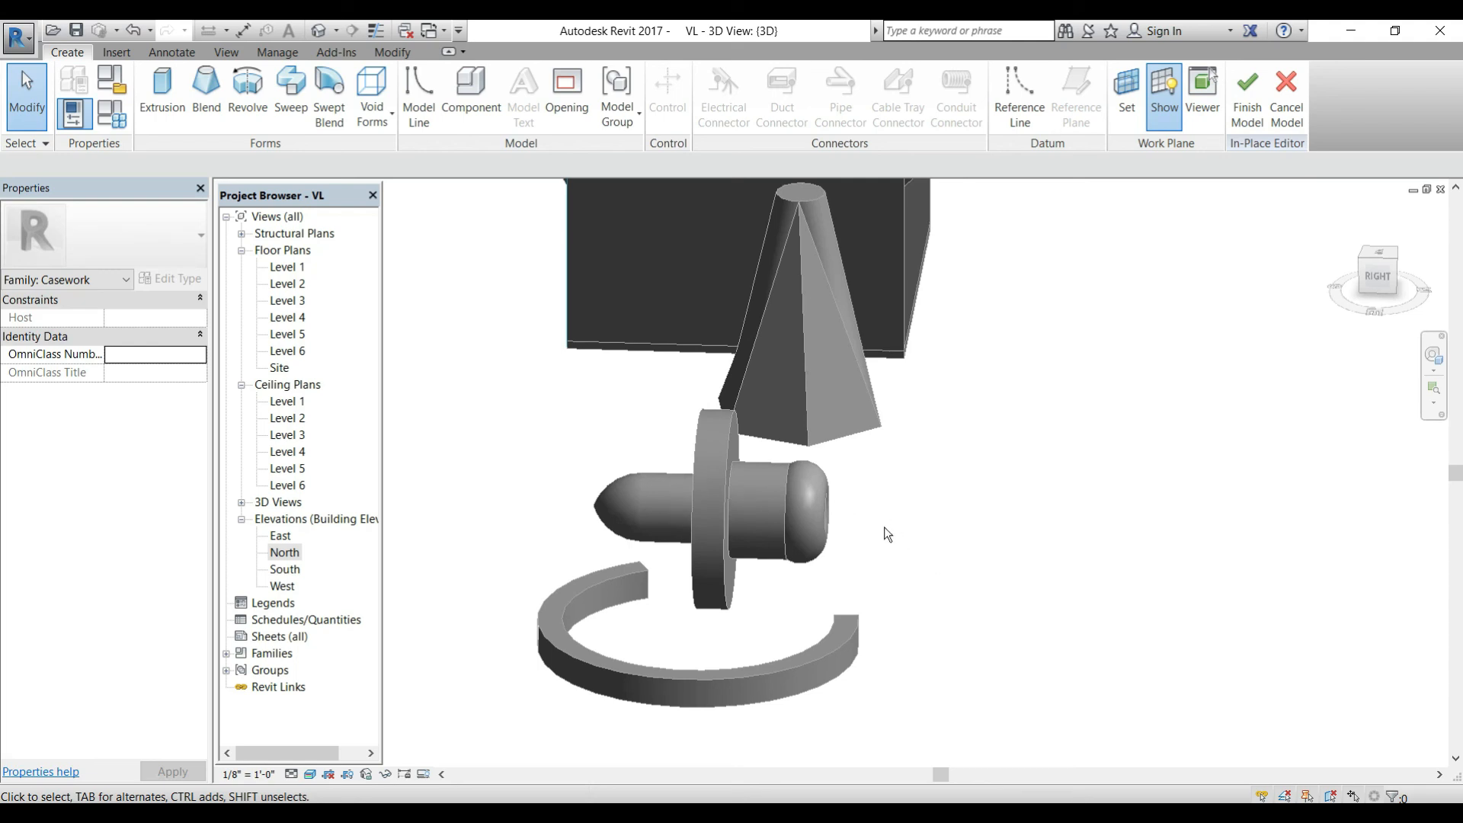
pyautogui.keyDown('shift'); pyautogui.moveTo(797, 514); pyautogui.dragTo(925, 513, button='middle'); pyautogui.keyUp('shift')
pyautogui.keyDown('shift'); pyautogui.moveTo(989, 592); pyautogui.dragTo(917, 600, button='middle'); pyautogui.keyUp('shift')
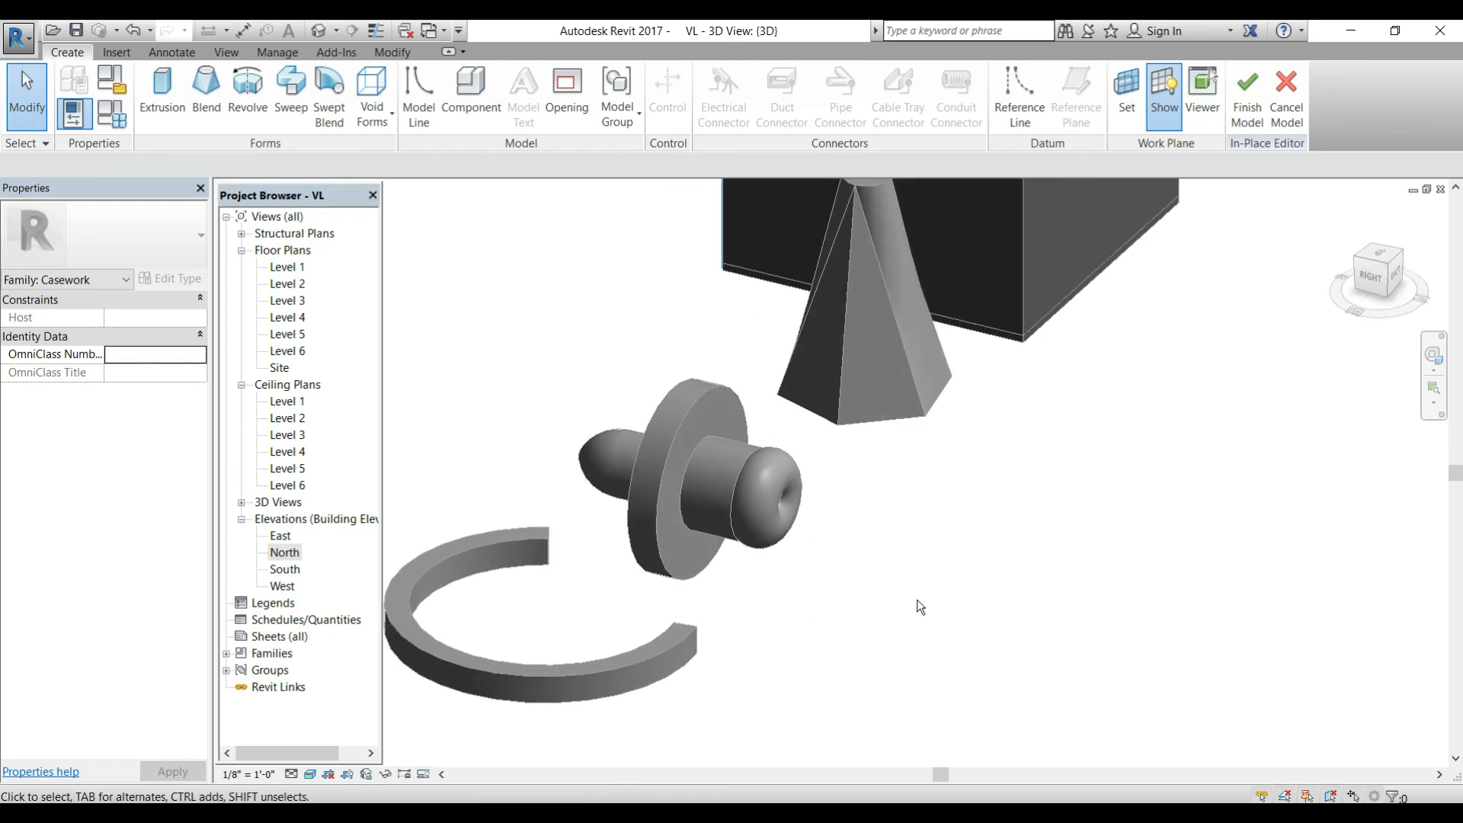
pyautogui.moveTo(773, 503); pyautogui.dragTo(902, 503, button='middle')
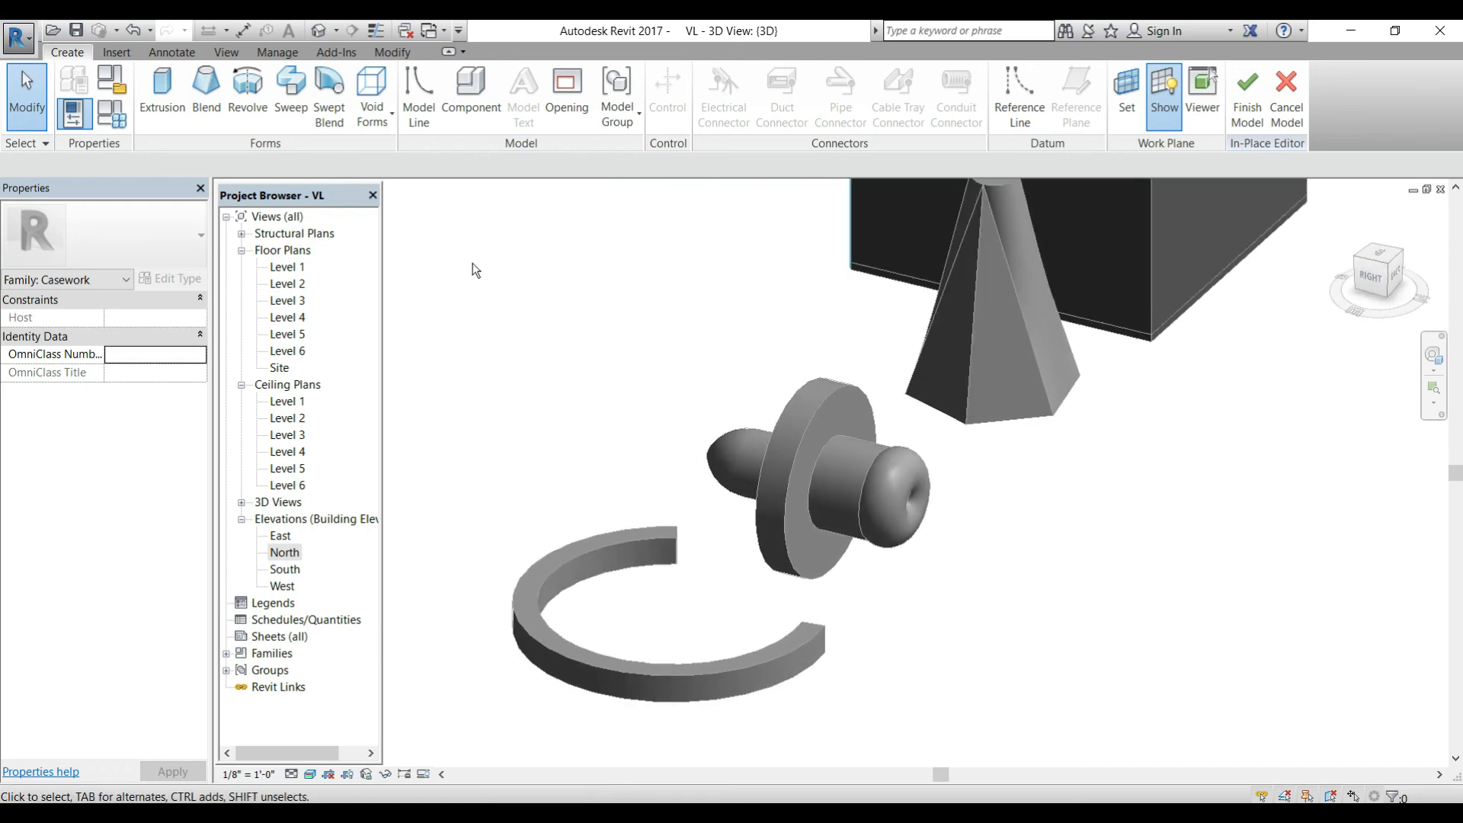
pyautogui.scroll(-1, 645, 328)
pyautogui.moveTo(626, 446); pyautogui.dragTo(562, 608, button='middle')
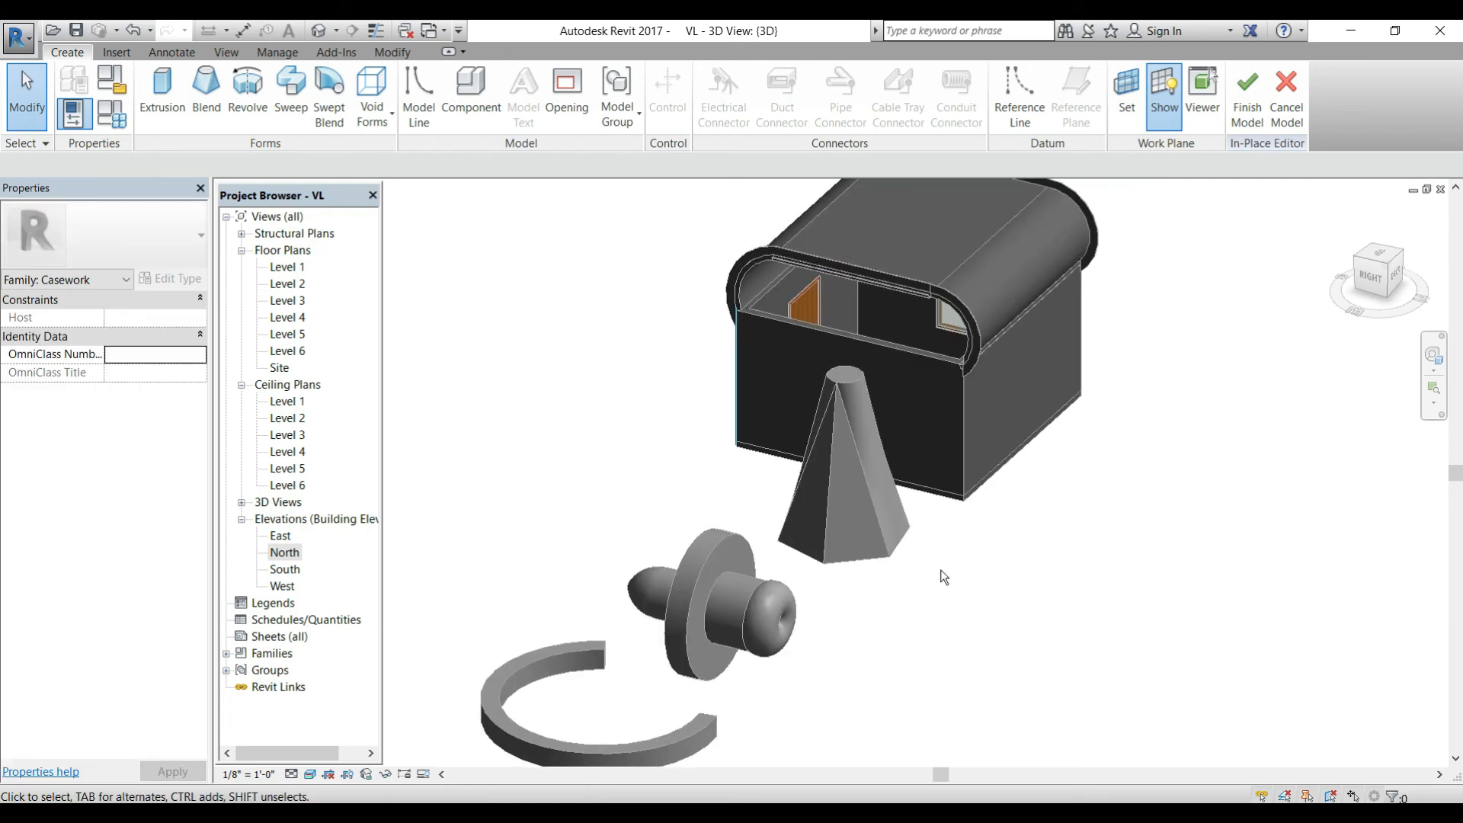